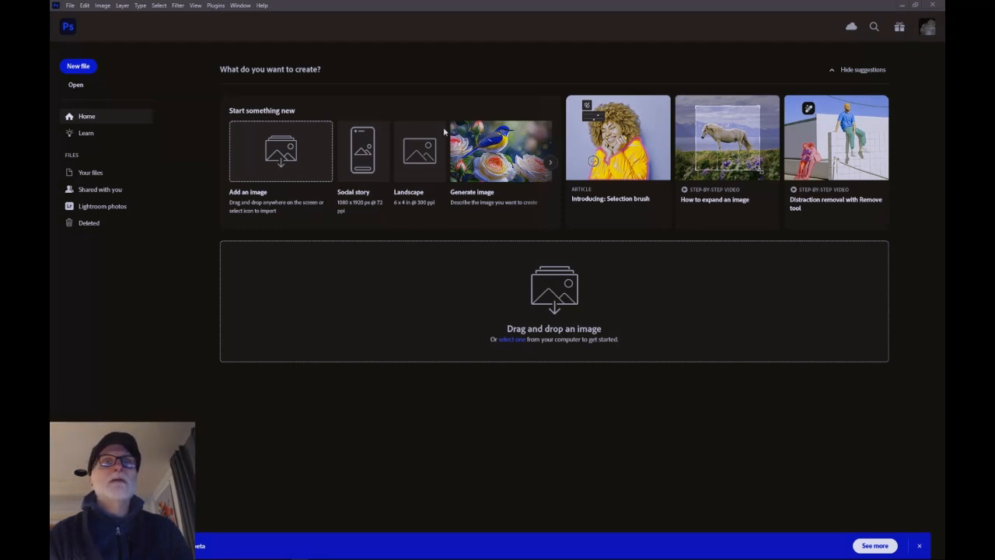
# Step: Browse the Learn tutorials page and return to the Home screen
pyautogui.click(86, 134)
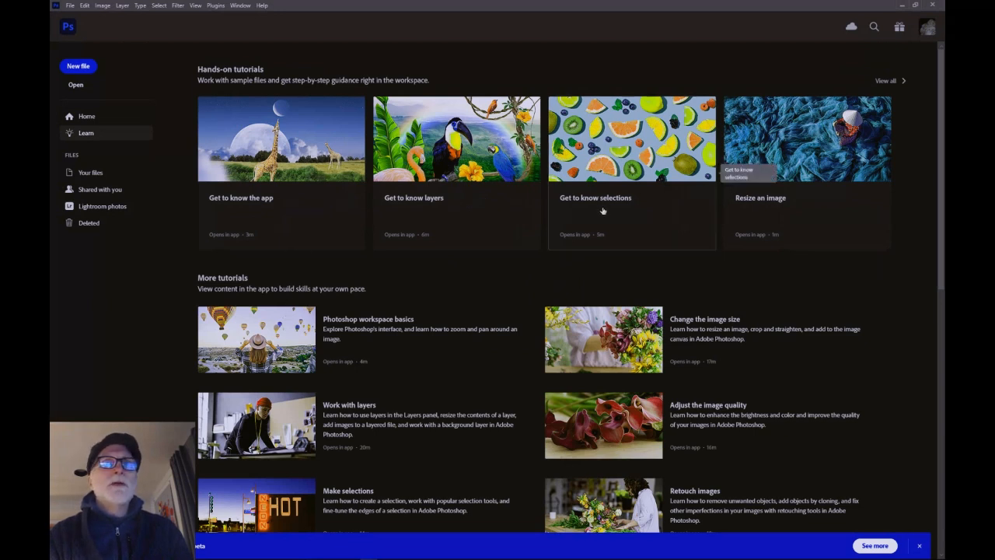
pyautogui.click(87, 115)
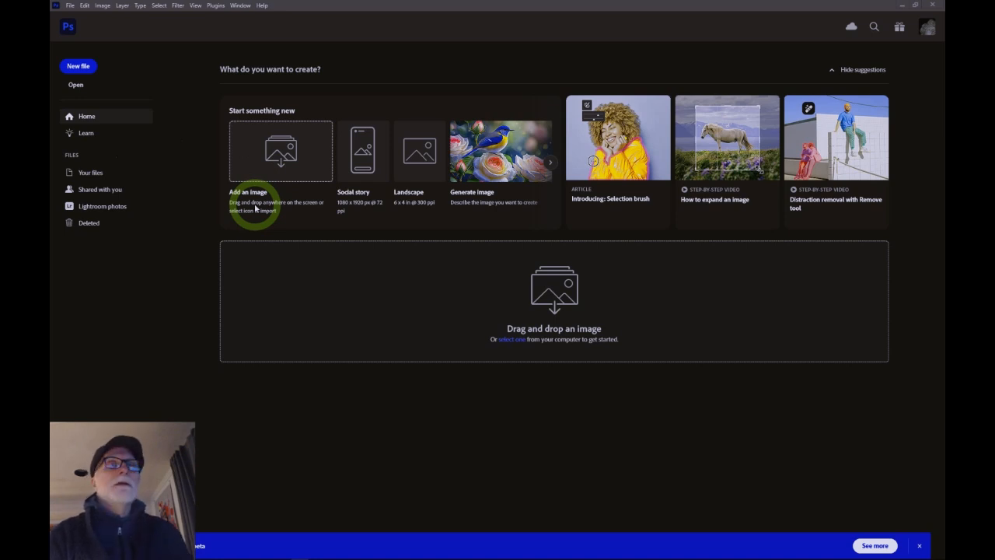
# Step: Open the image constellations-2609647_1920.jpg from the Pictures folder
pyautogui.click(76, 86)
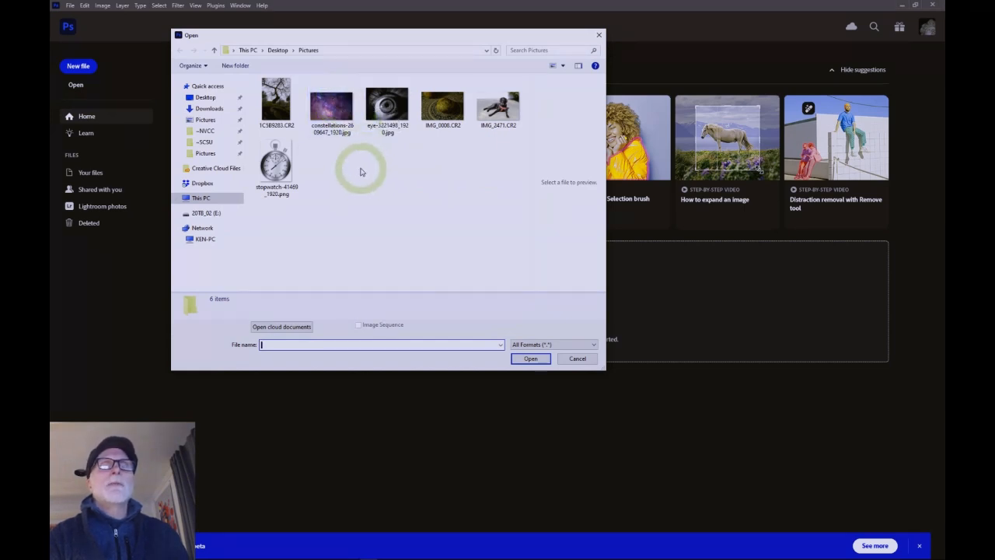
pyautogui.click(333, 115)
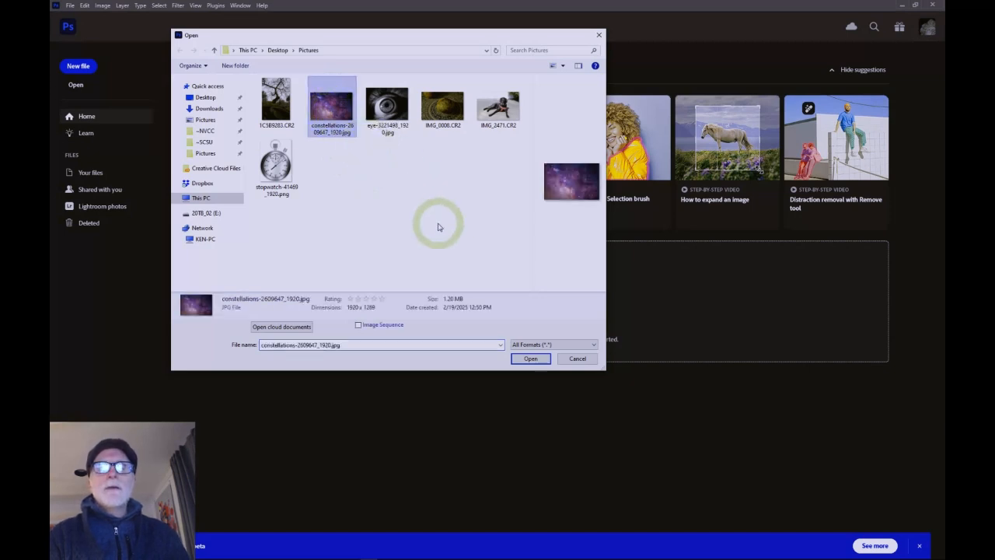
pyautogui.click(531, 360)
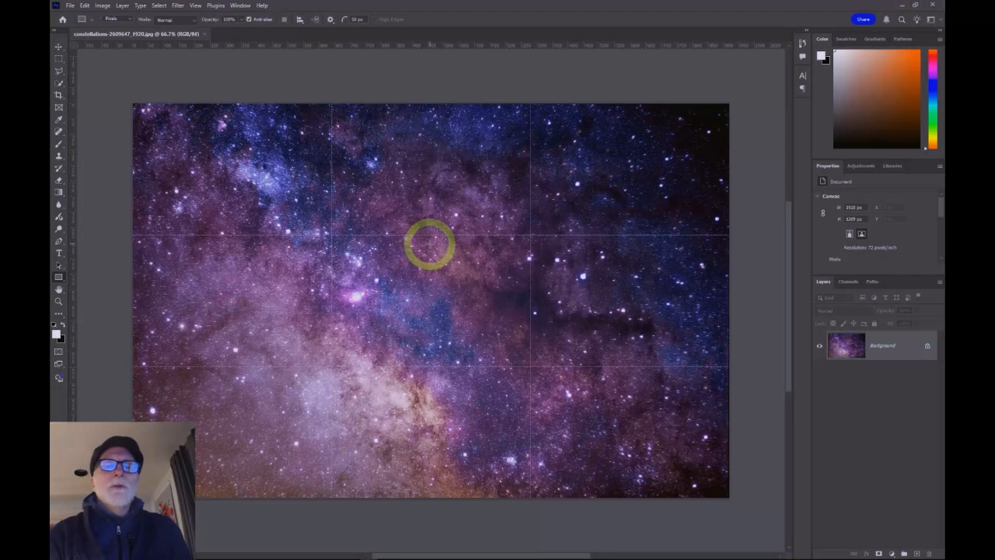
# Step: Open both eye-3221498_1920.jpg and stopwatch-41469_1920.png together from the Pictures folder
pyautogui.click(69, 5)
pyautogui.click(79, 25)
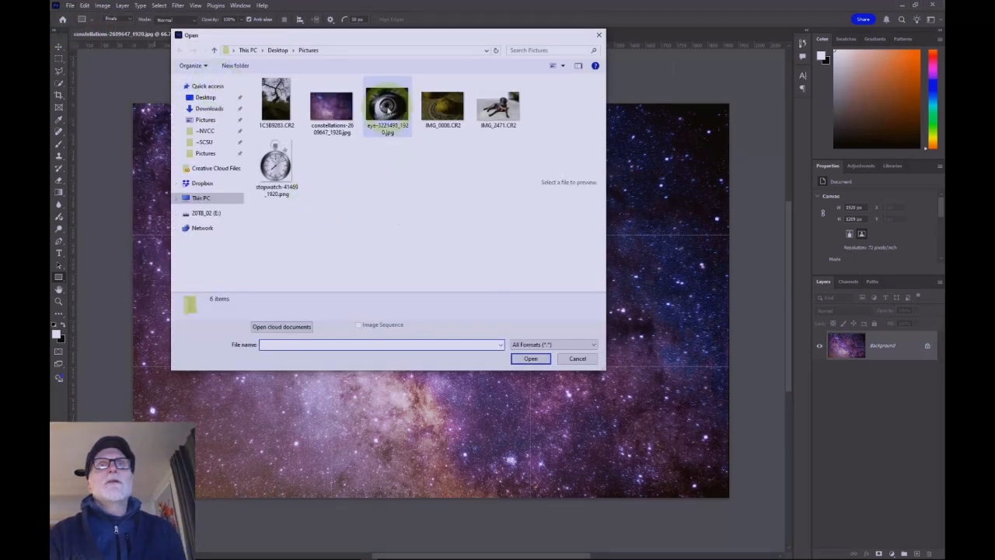
pyautogui.click(388, 109)
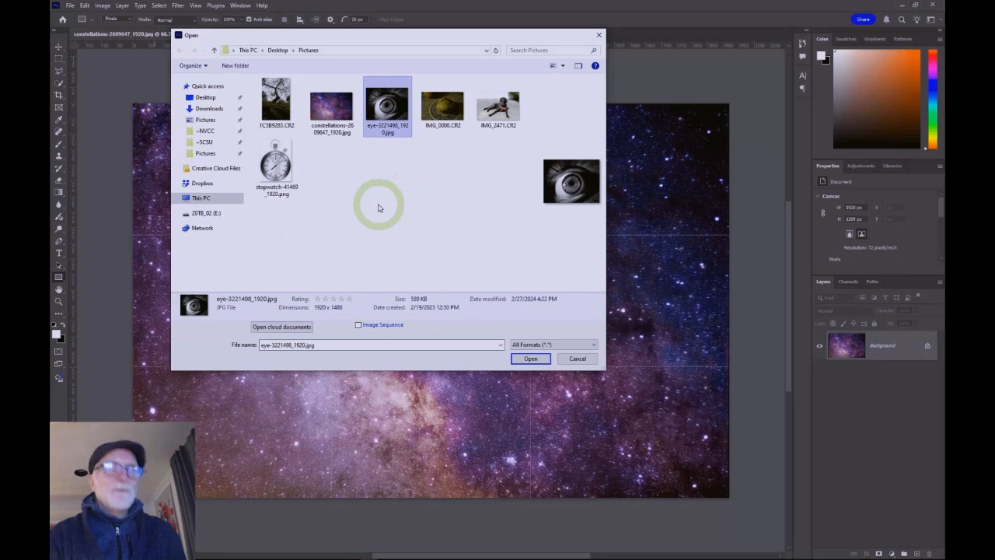
pyautogui.keyDown('ctrl'); pyautogui.click(274, 166); pyautogui.keyUp('ctrl')
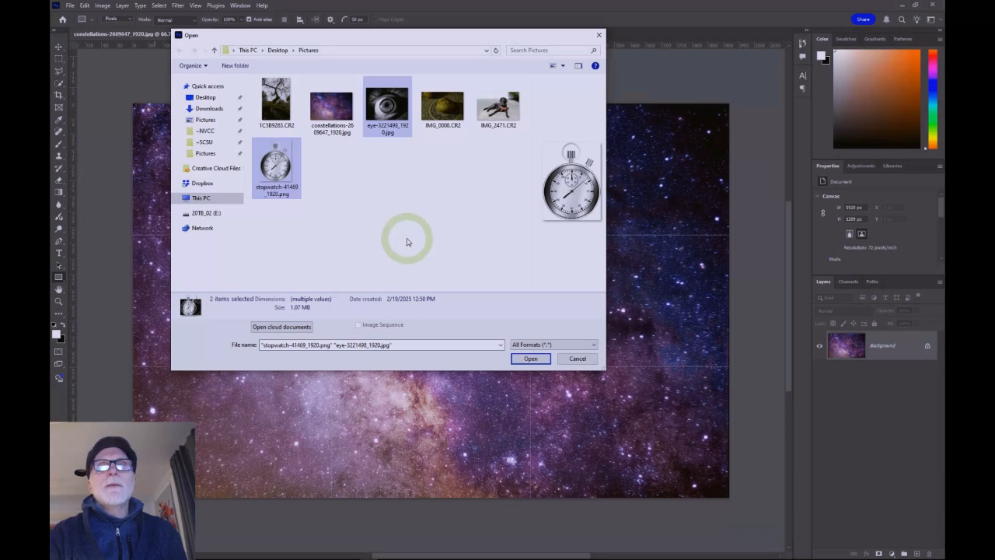
pyautogui.click(530, 359)
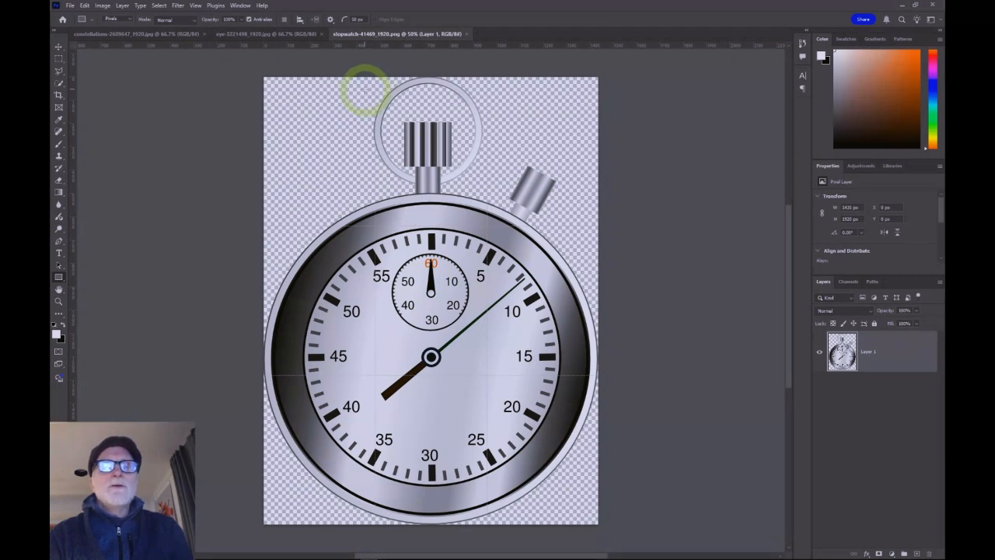
# Step: Switch back and forth between the three open document tabs
pyautogui.click(273, 34)
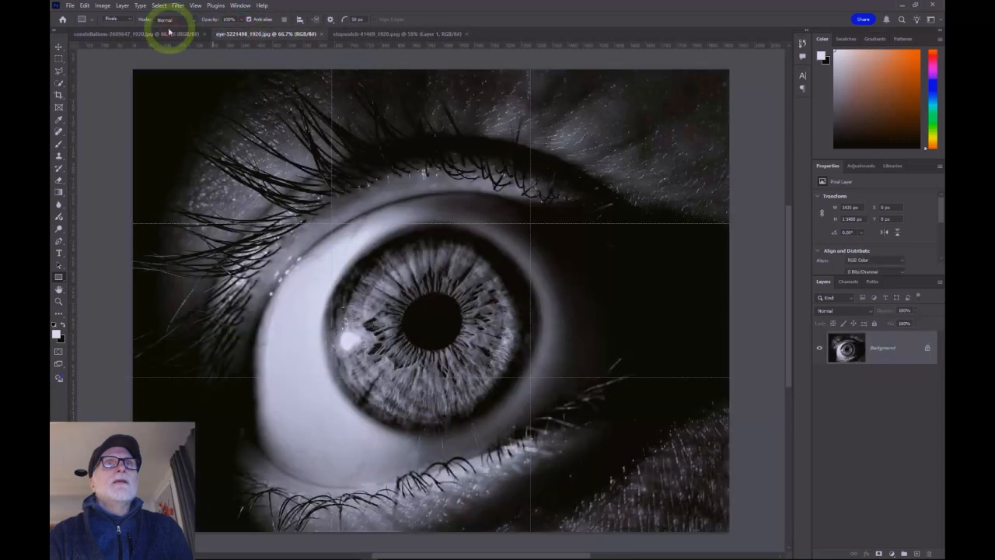
pyautogui.click(151, 33)
pyautogui.click(257, 34)
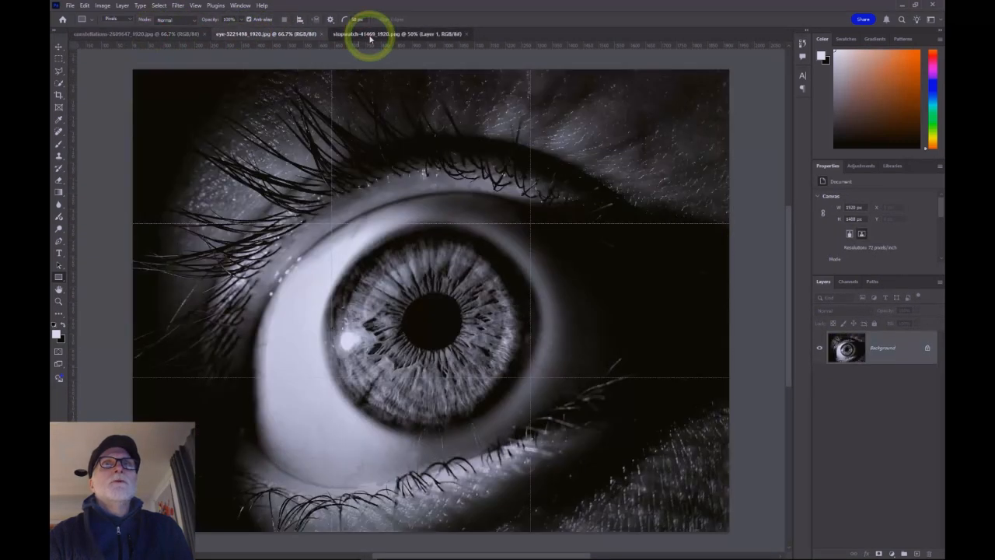
pyautogui.click(369, 34)
pyautogui.click(273, 35)
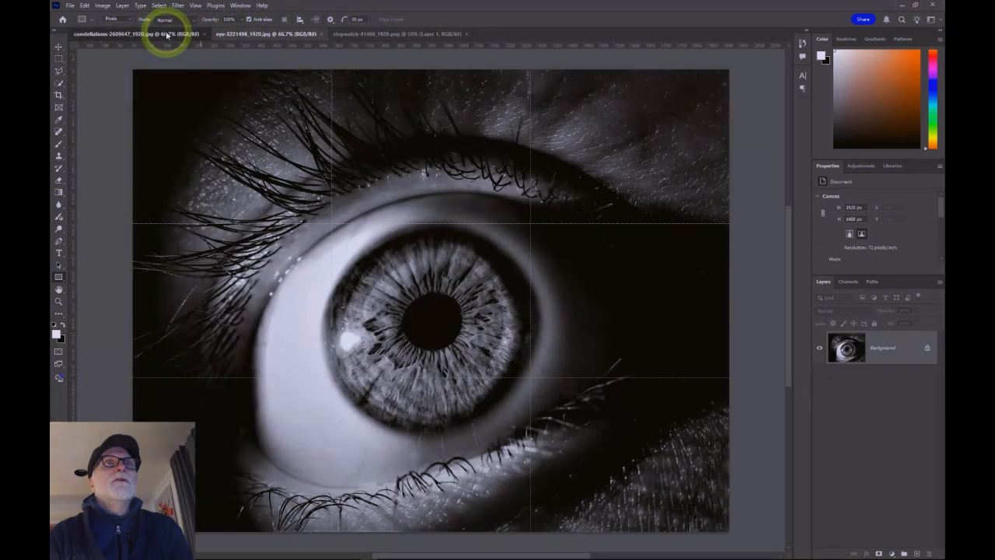
pyautogui.click(162, 33)
pyautogui.click(280, 35)
pyautogui.click(367, 33)
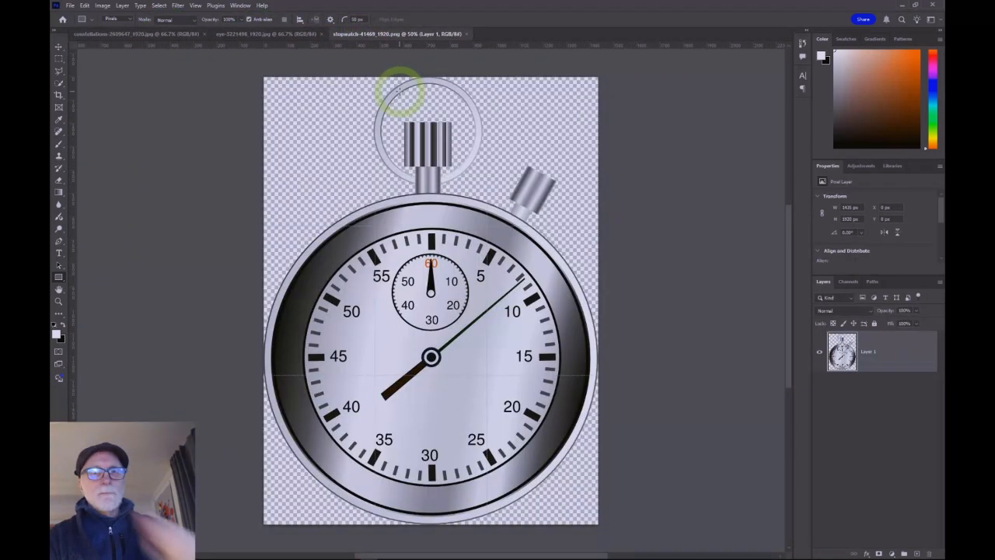
# Step: Visit the Home screen and return to the open stopwatch document
pyautogui.click(64, 20)
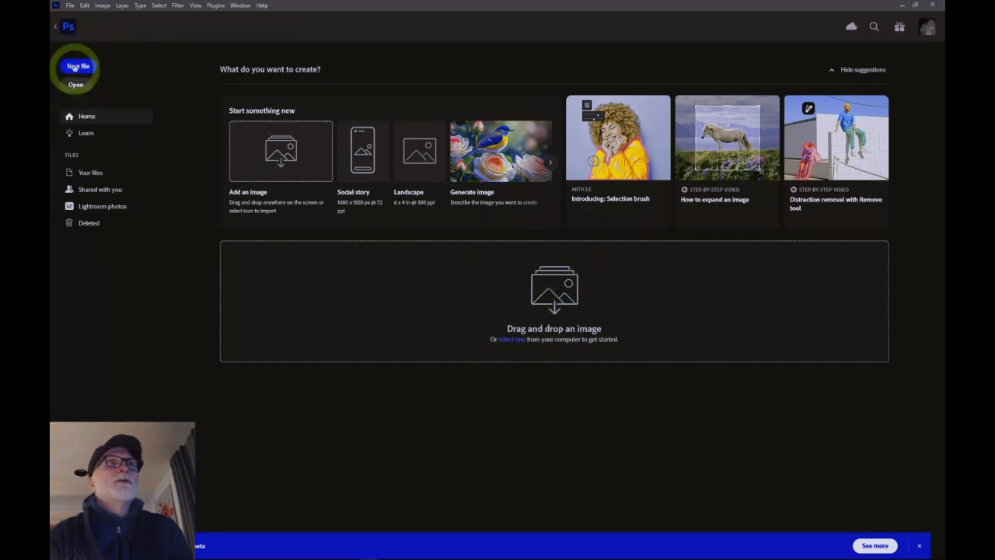
pyautogui.click(68, 28)
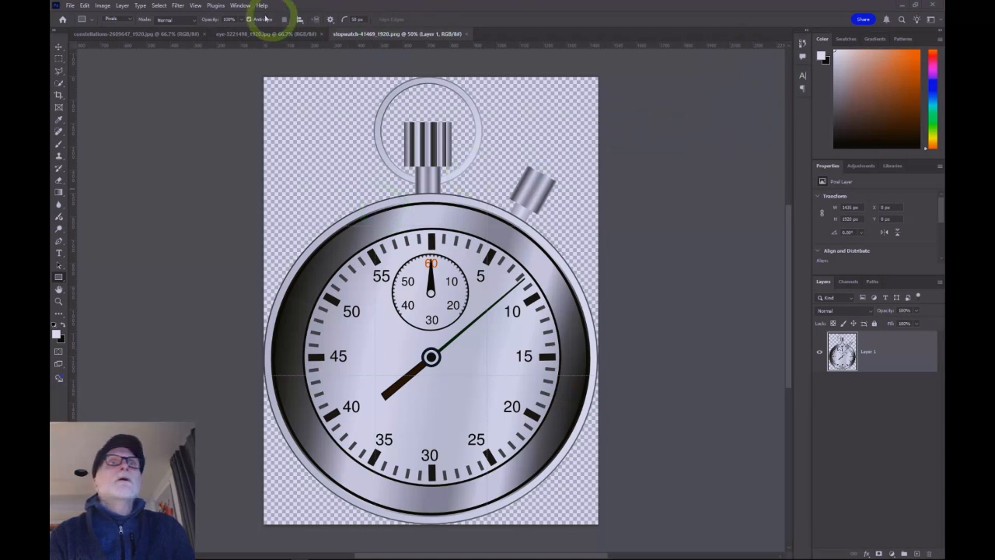
# Step: Reset the Essentials workspace to its default layout
pyautogui.click(241, 5)
pyautogui.moveTo(249, 25)
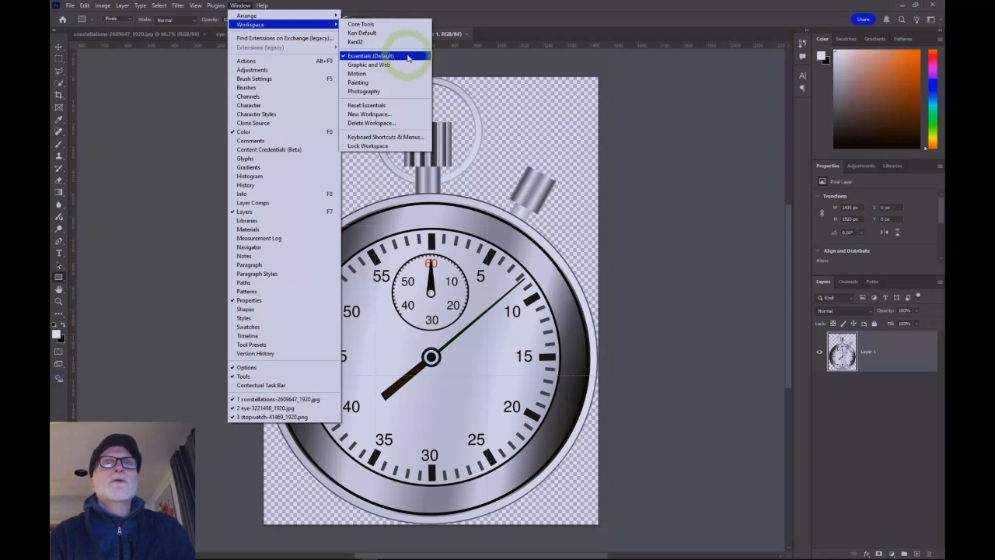
pyautogui.click(387, 107)
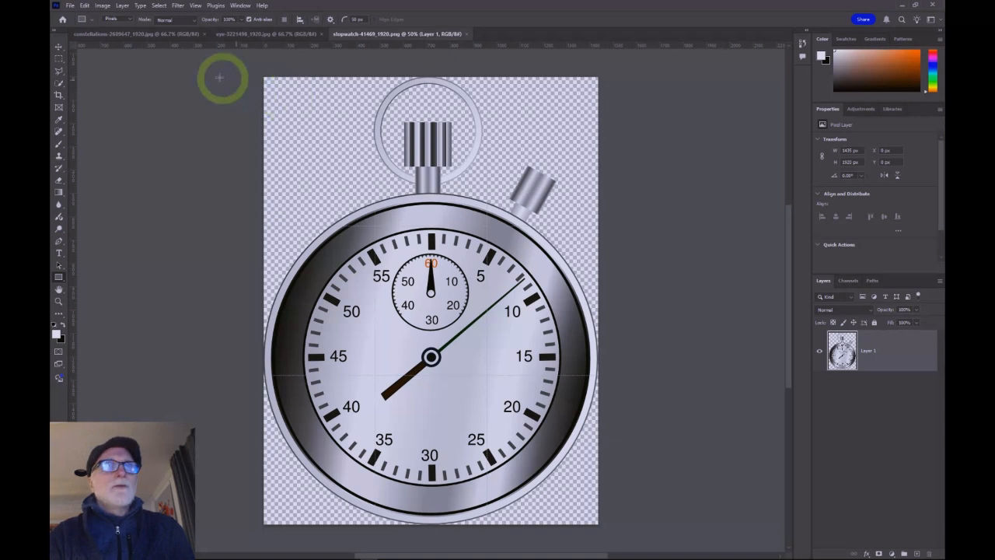
# Step: Switch the tools panel to a two-column layout and redock it beside the document
pyautogui.moveTo(57, 39)
pyautogui.mouseDown()
pyautogui.moveTo(163, 82)
pyautogui.moveTo(102, 75)
pyautogui.moveTo(58, 43)
pyautogui.mouseUp()
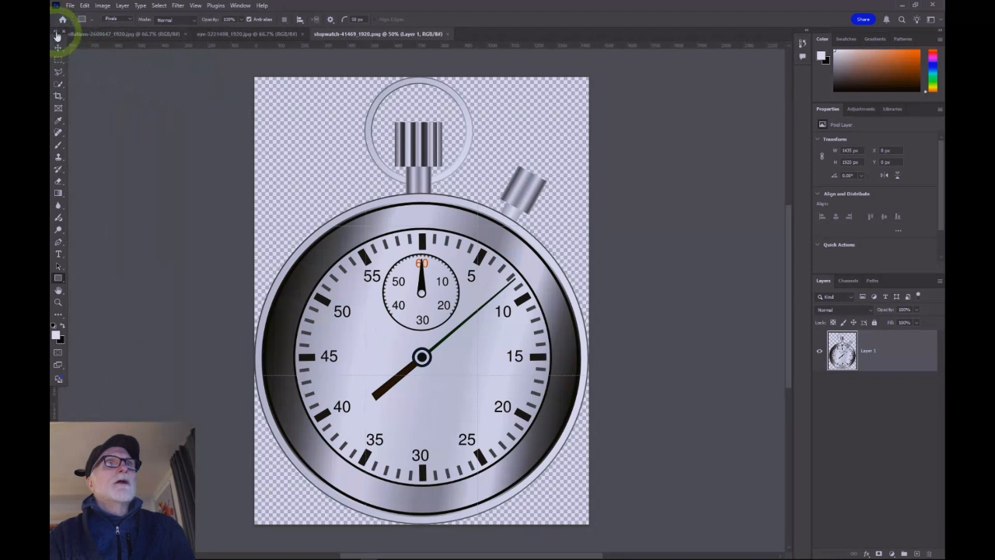
pyautogui.click(60, 31)
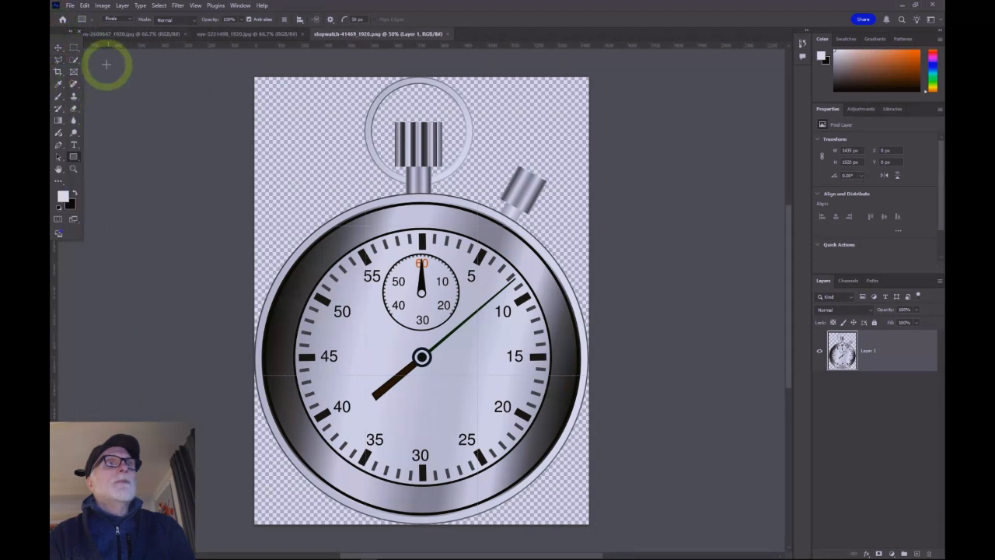
pyautogui.moveTo(64, 38); pyautogui.dragTo(53, 57)
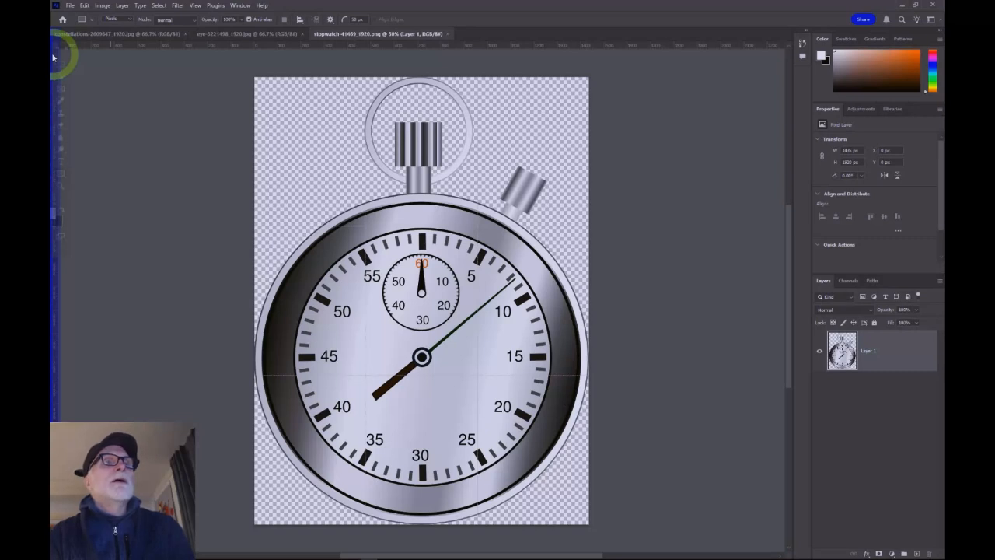
pyautogui.moveTo(52, 58); pyautogui.dragTo(53, 58)
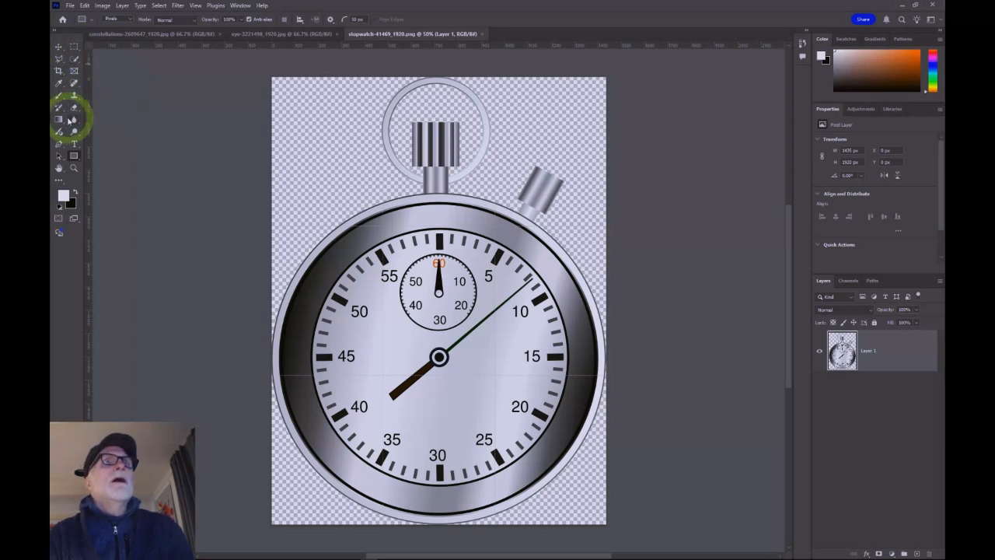
# Step: Open the marquee tool group to view its hidden tool variants
pyautogui.click(74, 48)
pyautogui.rightClick(74, 47)
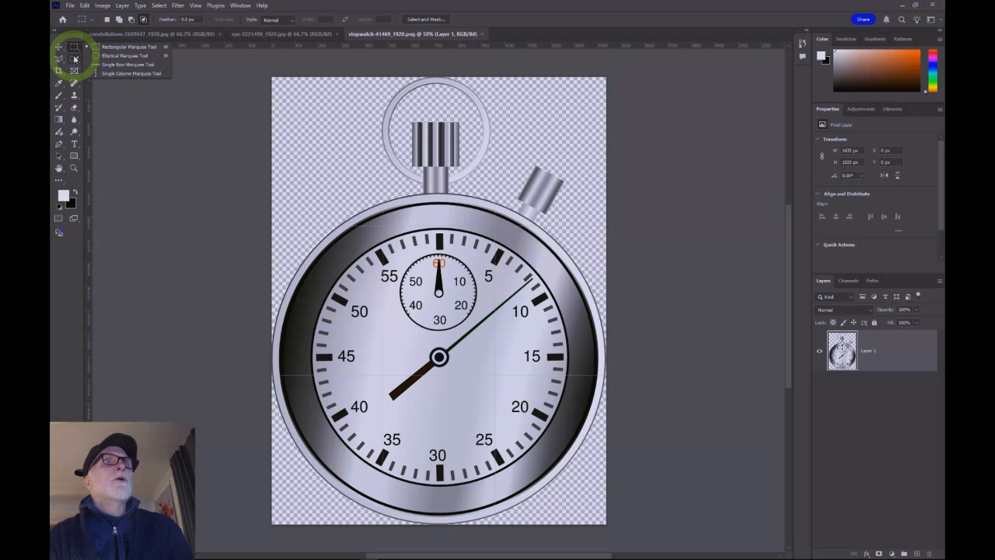
pyautogui.click(74, 60)
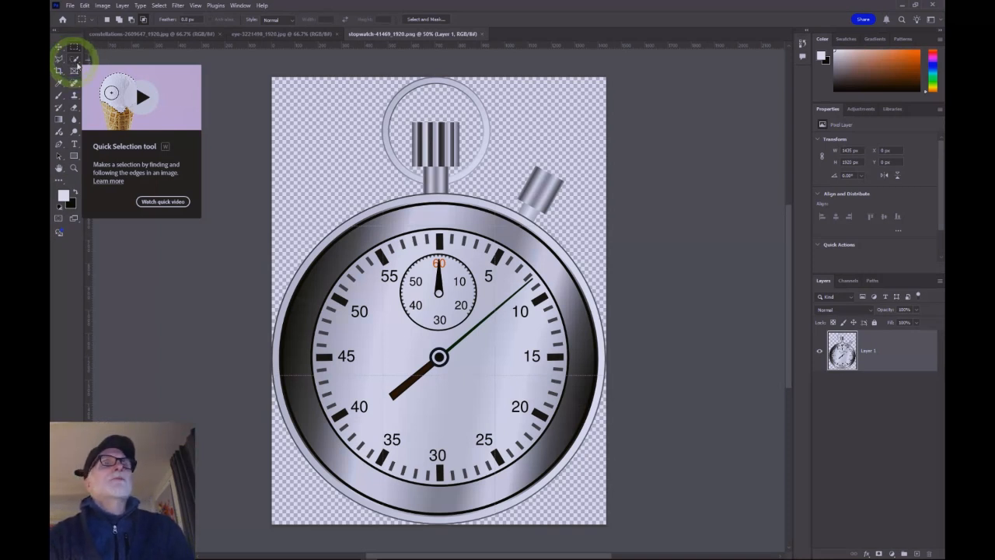
# Step: Play the Quick Selection tool's quick video, pause it, and close it
pyautogui.click(136, 91)
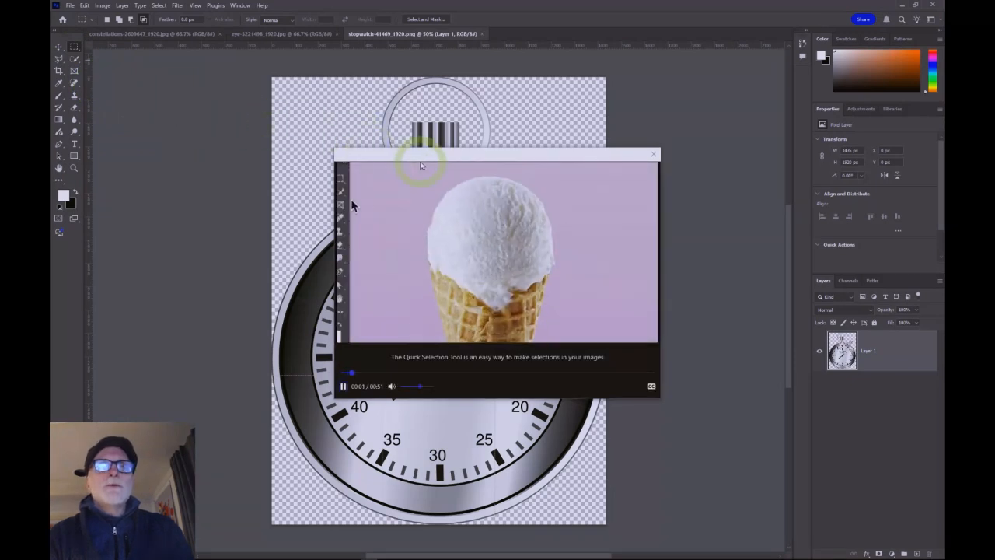
pyautogui.click(342, 385)
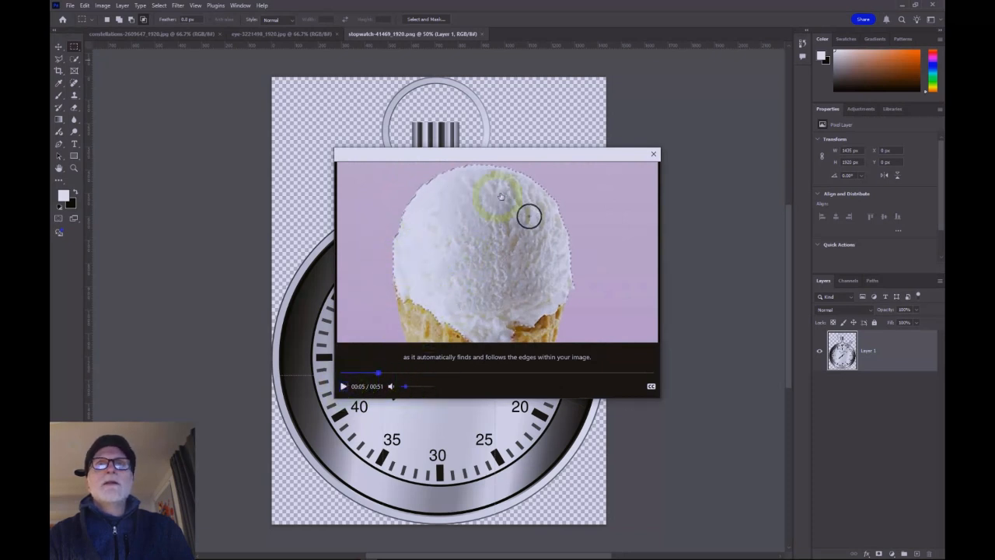
pyautogui.click(654, 156)
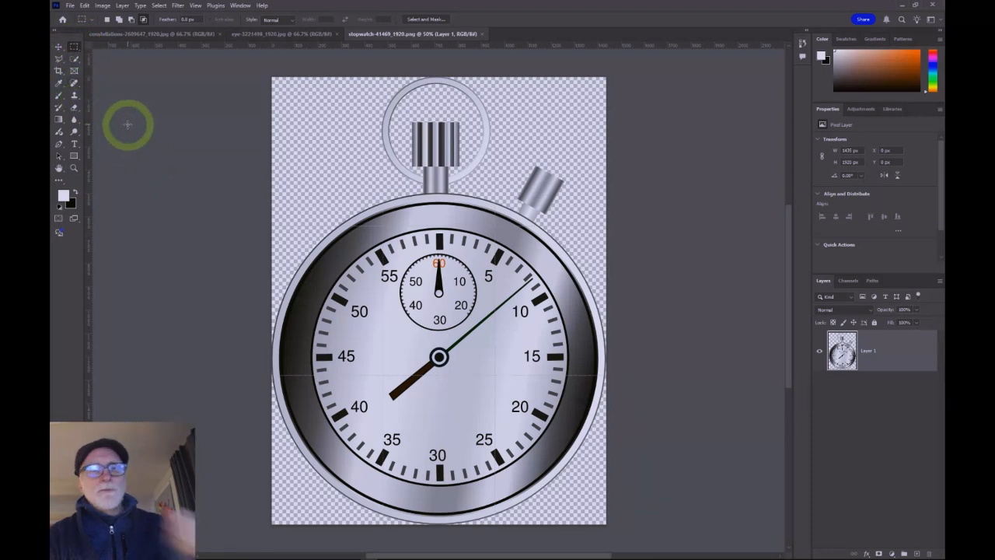
# Step: Step through the tools in the tools panel one by one, ending on the Rectangular Marquee tool
pyautogui.click(60, 45)
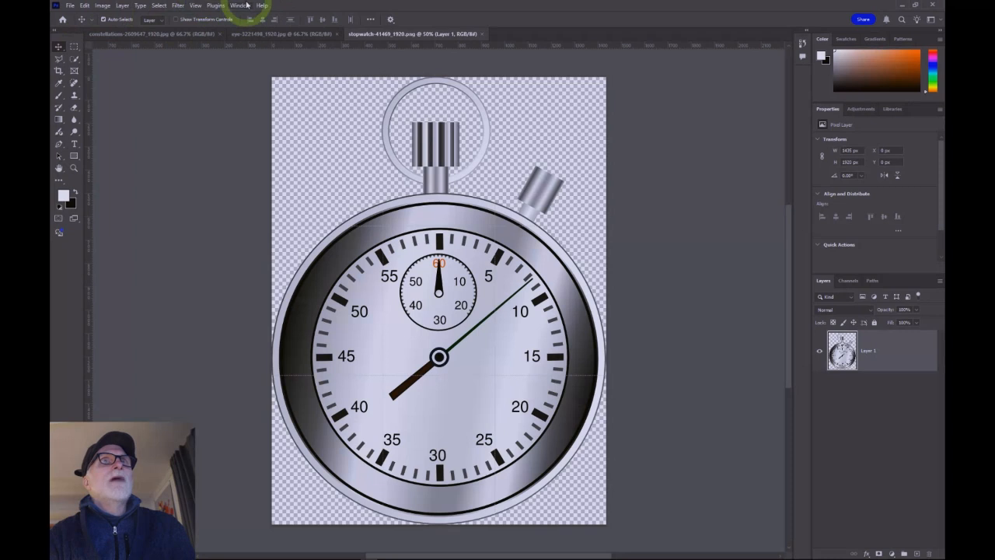
pyautogui.click(74, 47)
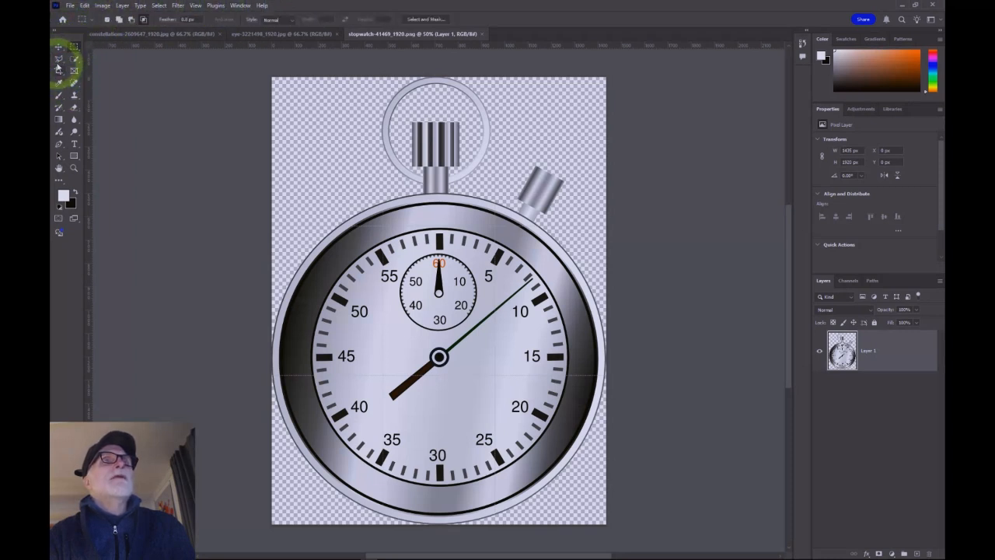
pyautogui.click(74, 71)
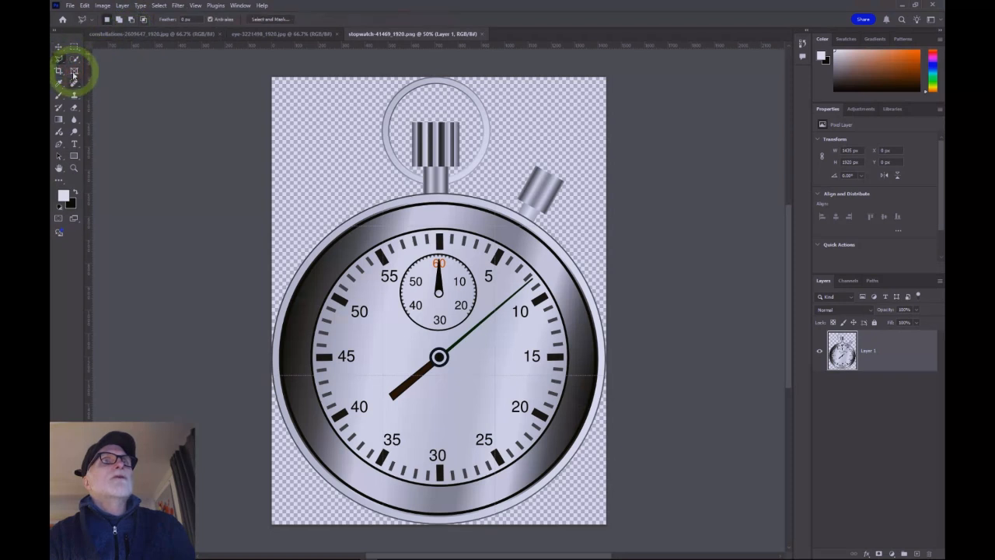
pyautogui.click(59, 83)
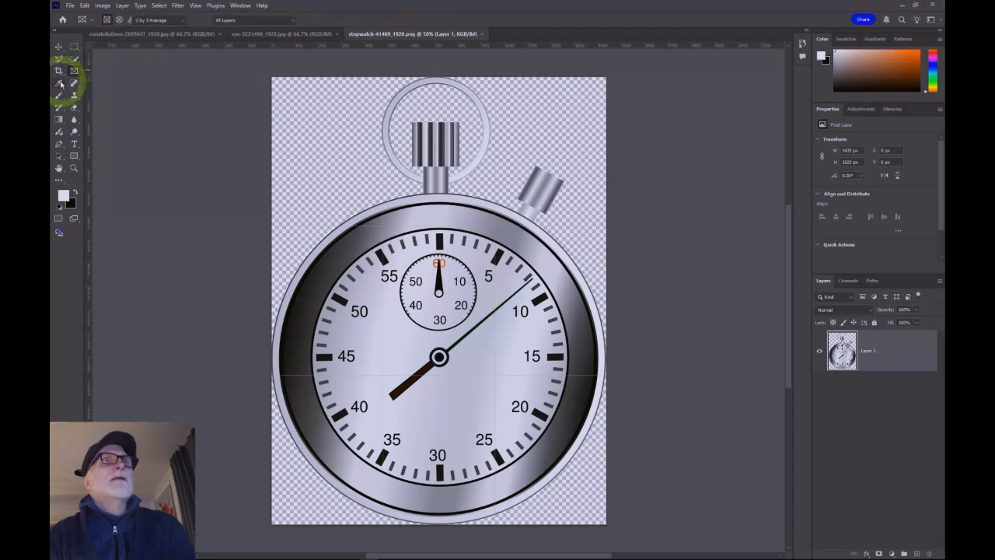
pyautogui.click(73, 84)
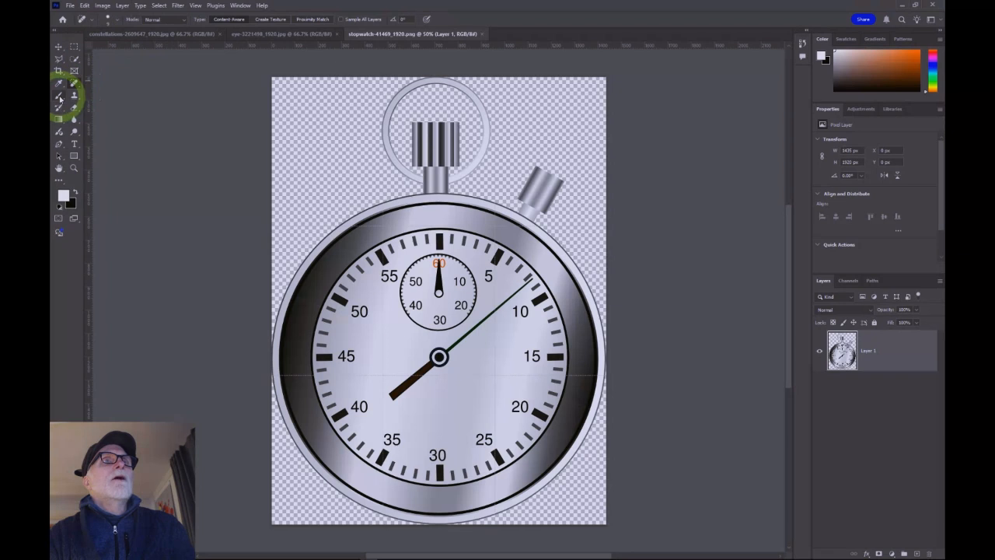
pyautogui.click(60, 97)
pyautogui.click(74, 96)
pyautogui.click(72, 109)
pyautogui.click(73, 110)
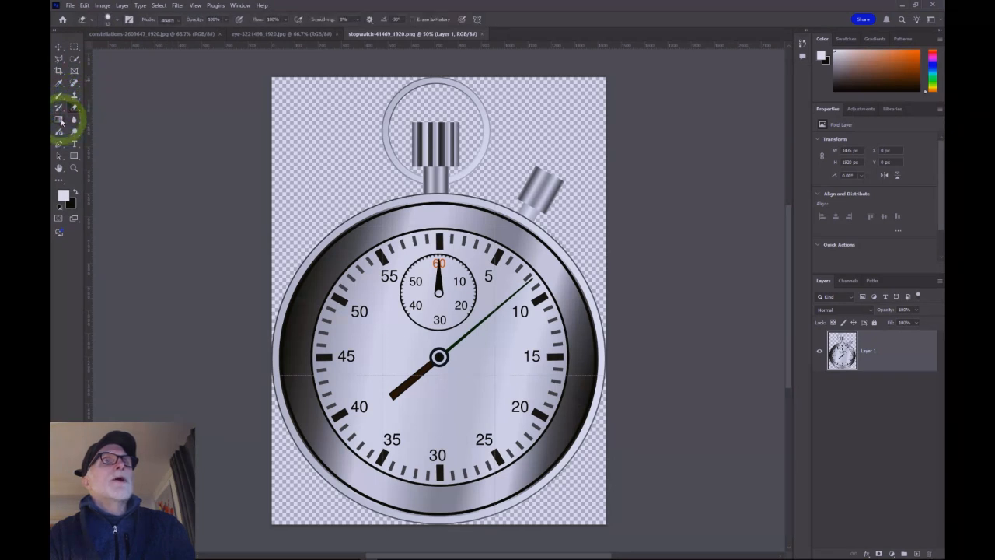
pyautogui.click(60, 120)
pyautogui.click(73, 120)
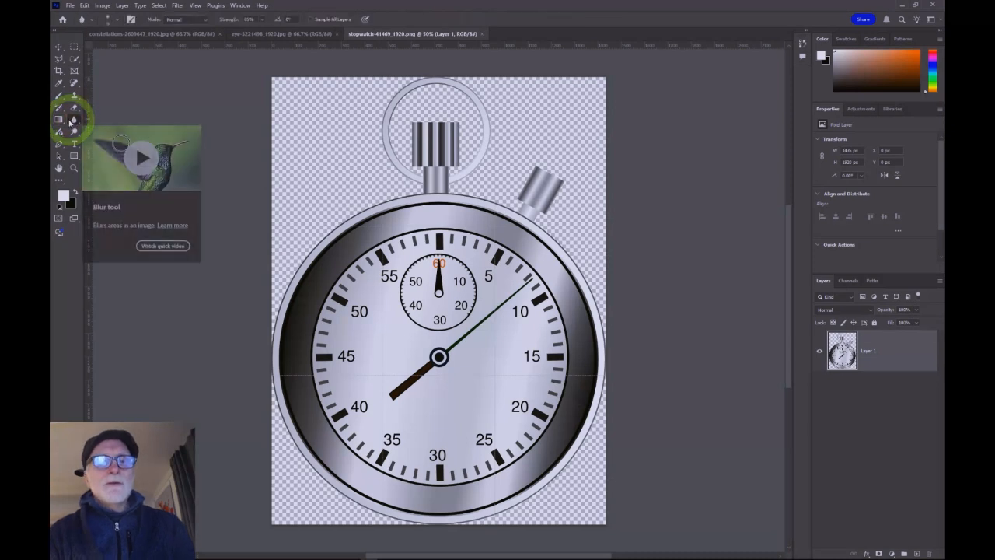
pyautogui.click(59, 46)
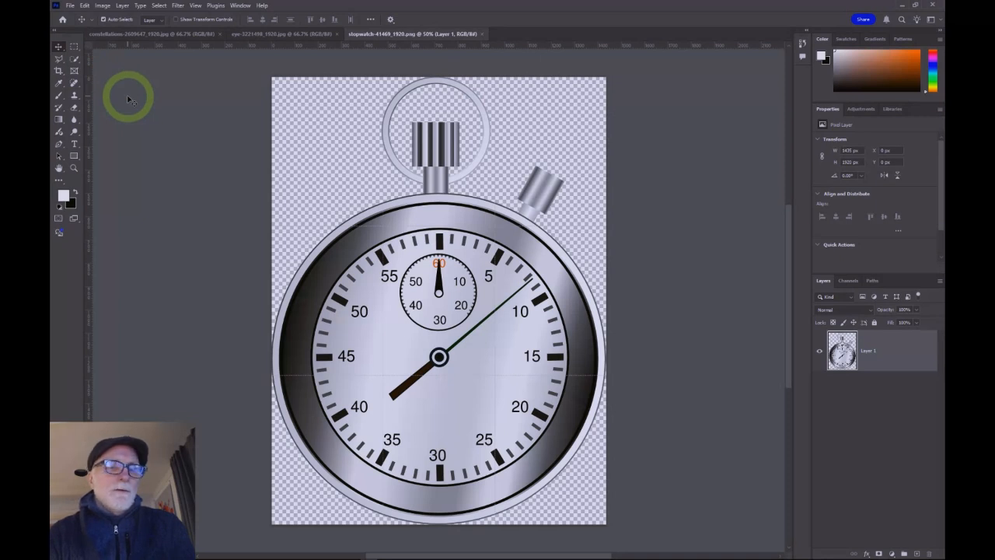
pyautogui.click(75, 48)
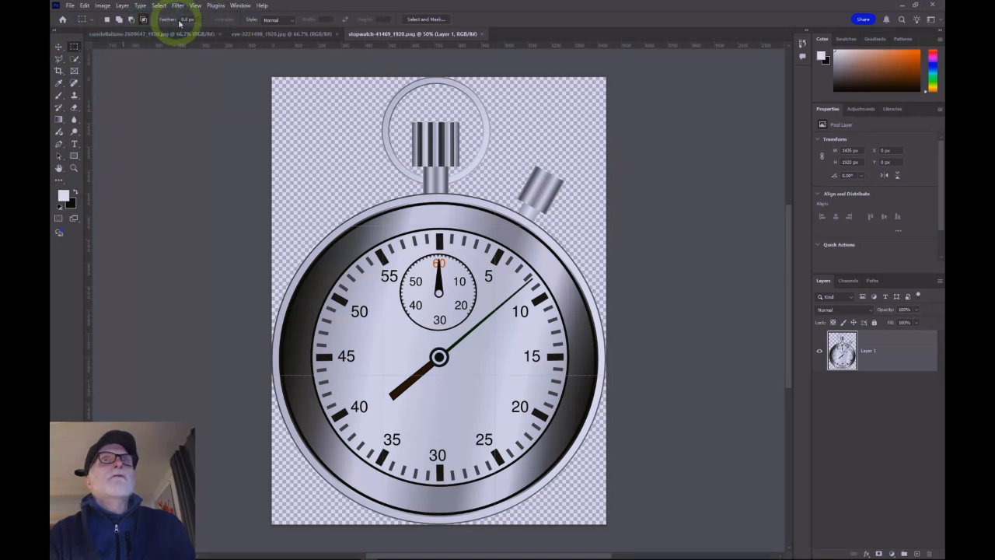
# Step: Select the Move tool and browse through the File, Edit, Image, Type and Window menus
pyautogui.click(59, 47)
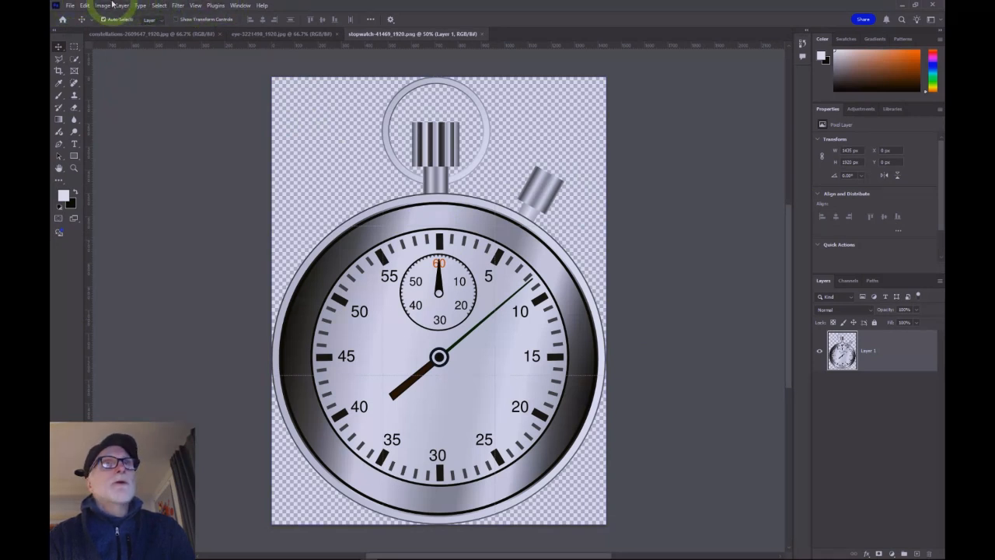
pyautogui.click(70, 6)
pyautogui.click(84, 5)
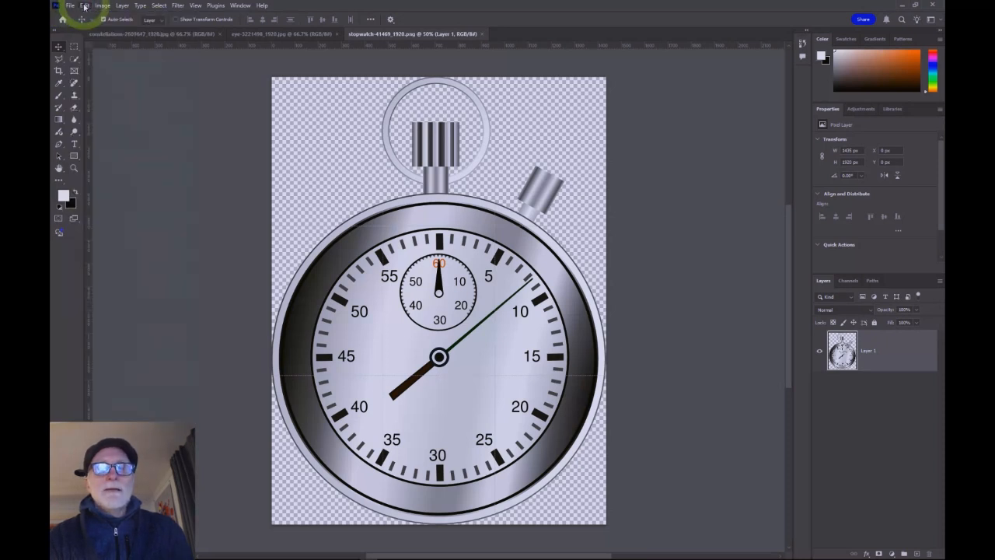
pyautogui.click(84, 6)
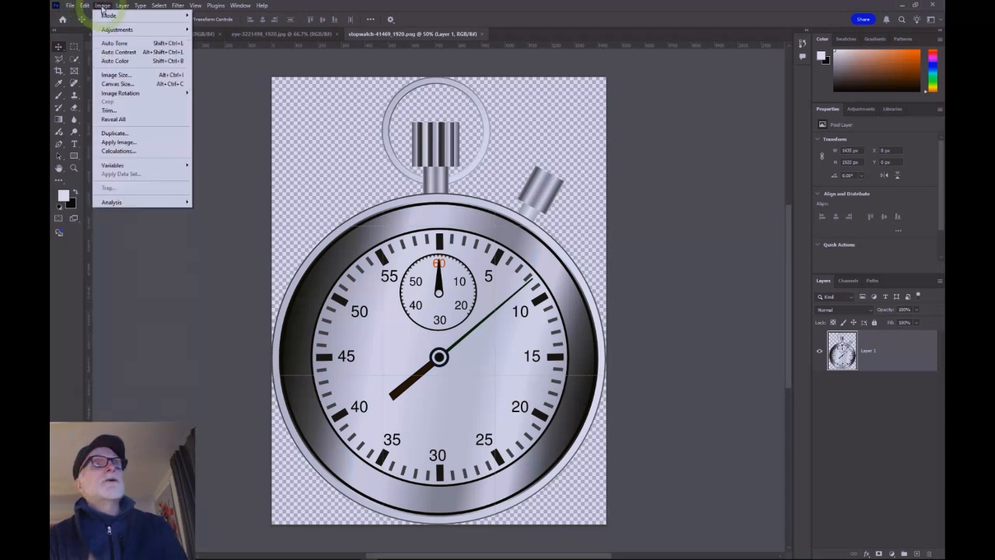
pyautogui.moveTo(118, 6)
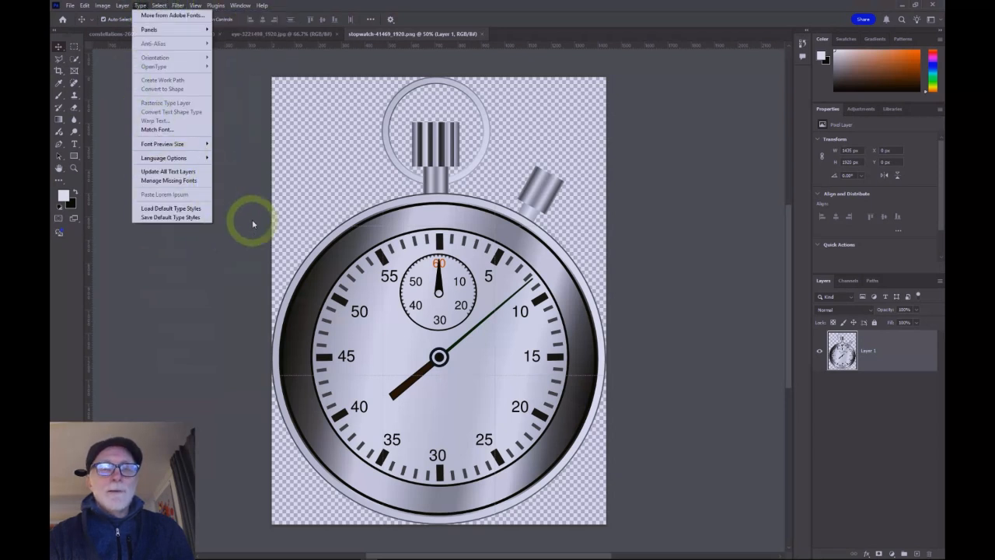
pyautogui.click(267, 199)
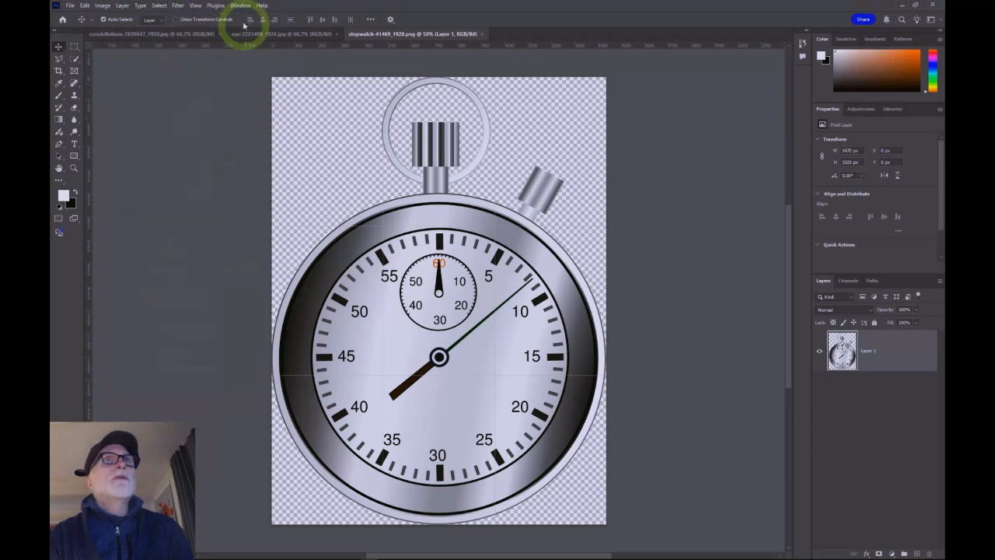
pyautogui.click(240, 6)
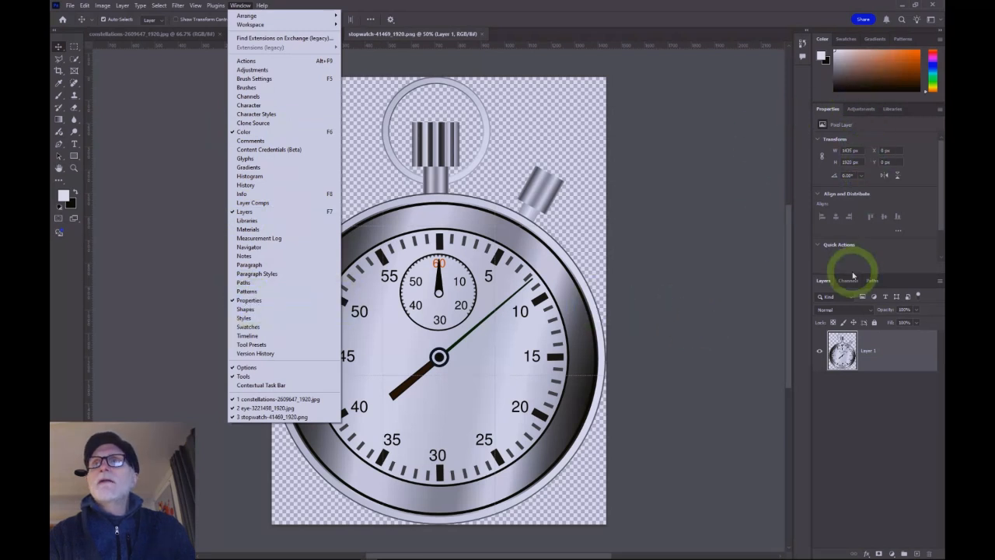
pyautogui.click(581, 68)
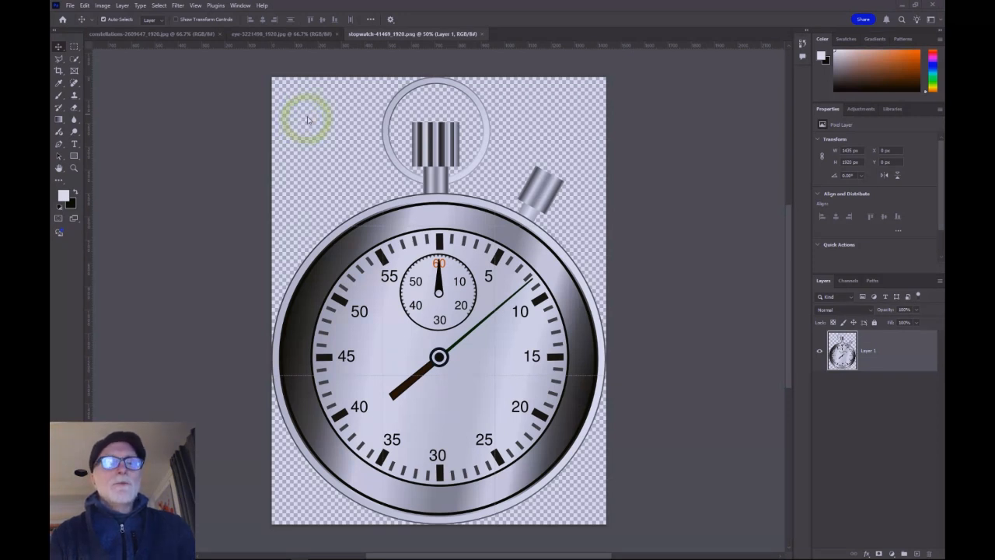
# Step: Open the stopwatch image's Image Size dialog and toggle the Resample option on and off
pyautogui.click(104, 9)
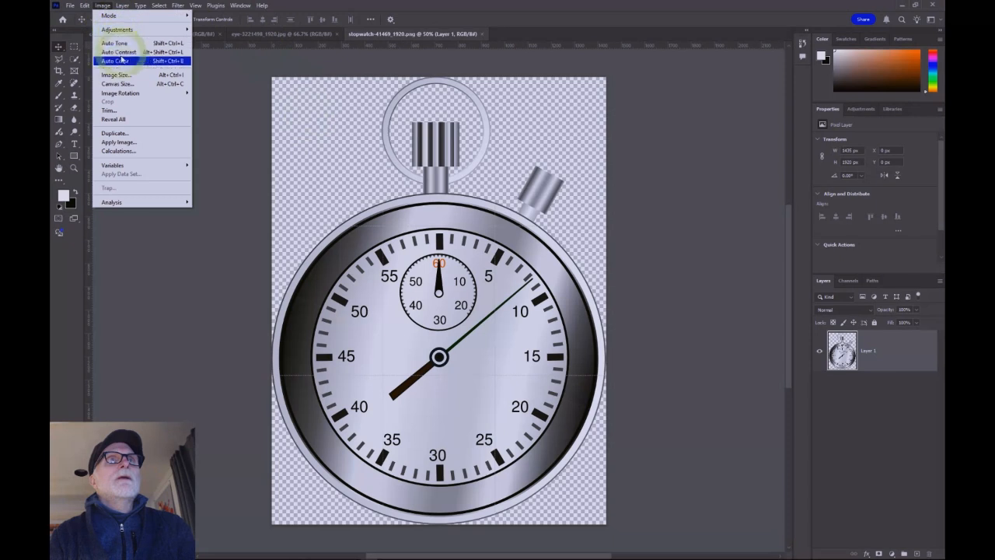
pyautogui.click(123, 76)
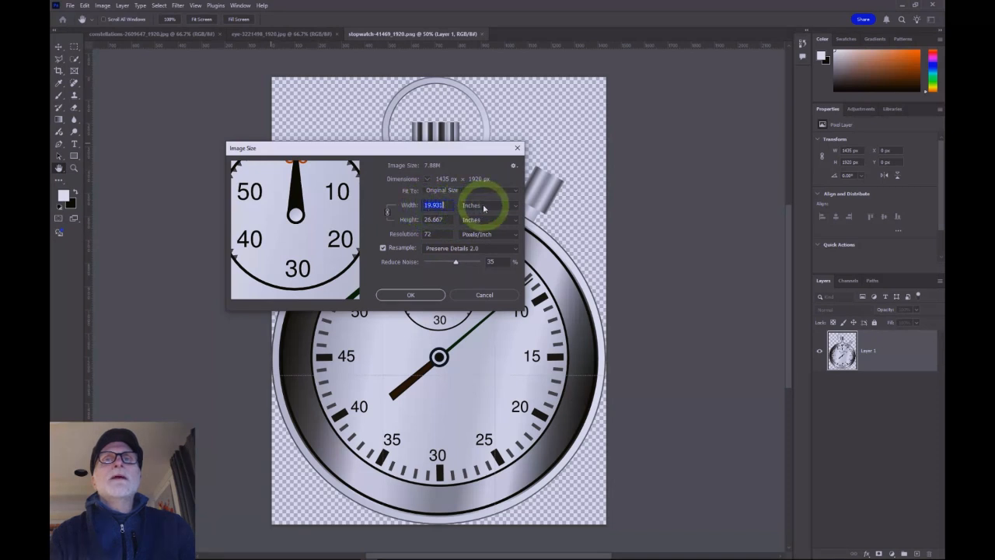
pyautogui.click(434, 206)
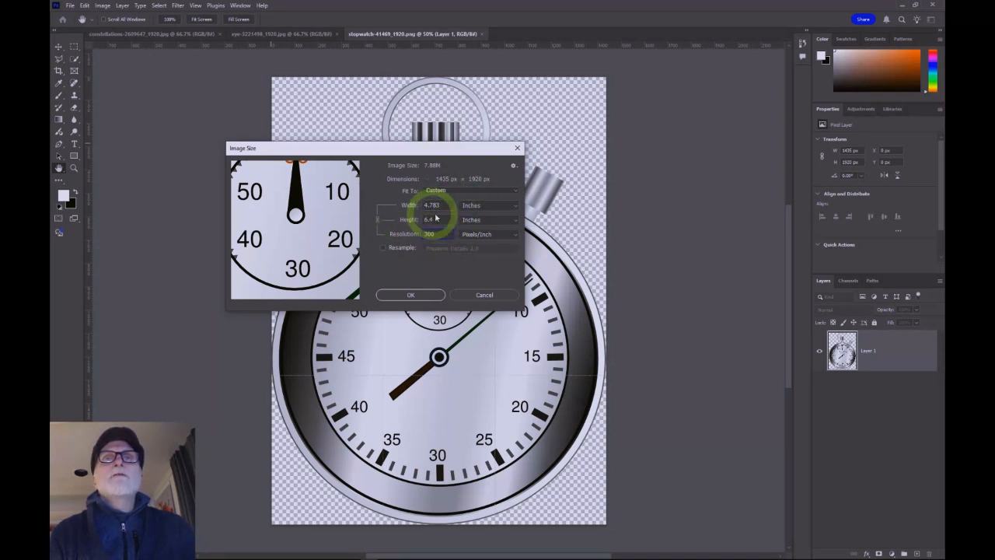
pyautogui.click(440, 234)
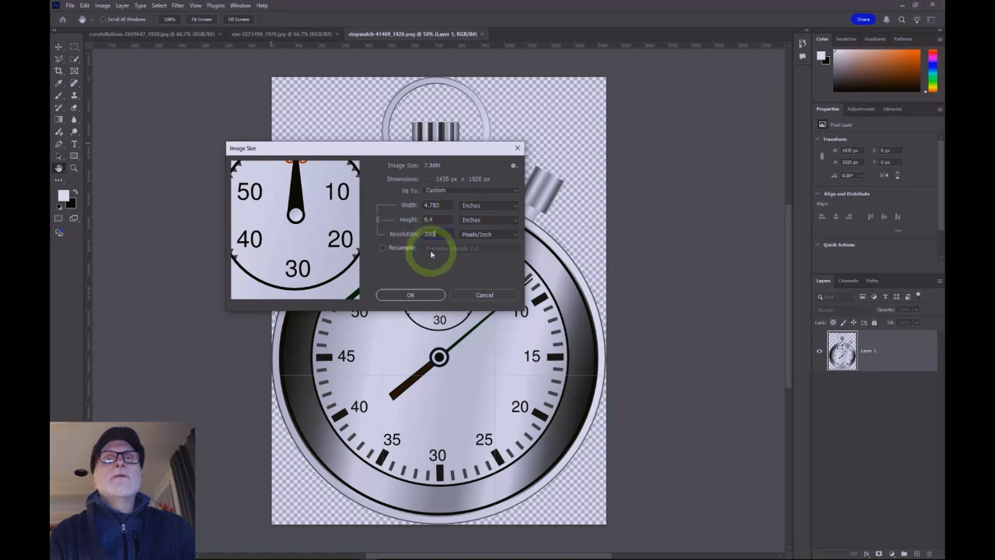
pyautogui.click(383, 247)
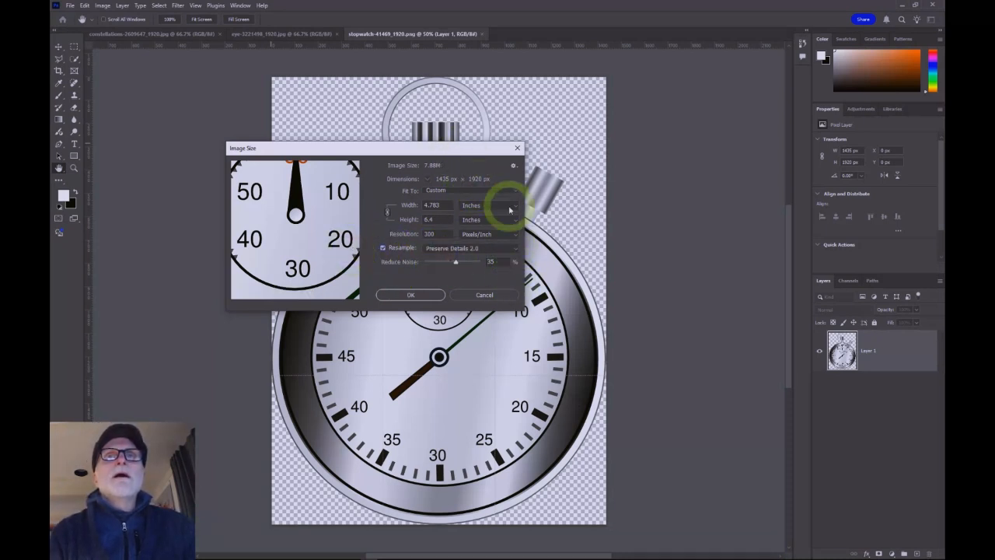
pyautogui.click(382, 247)
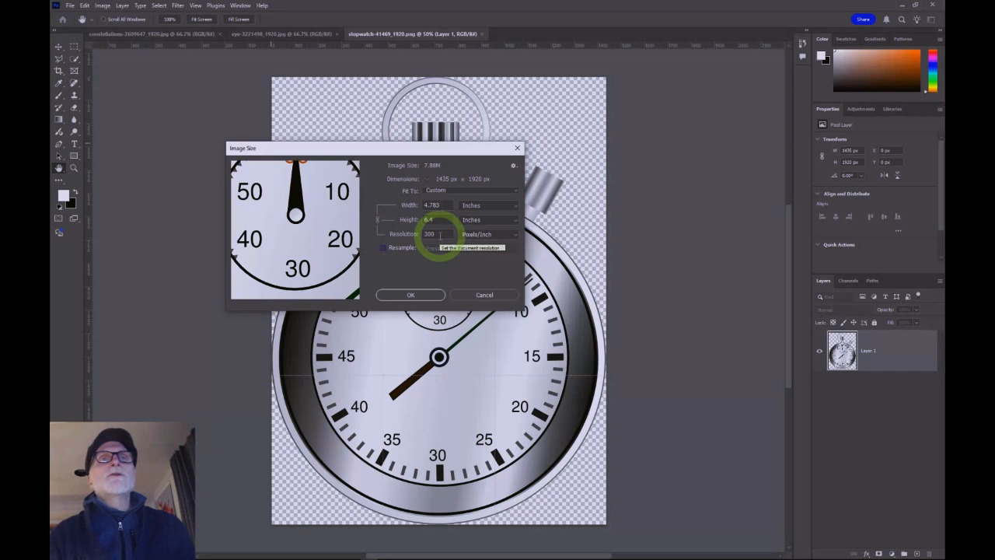
# Step: Set the resolution to 72 pixels/inch with resampling turned off
pyautogui.moveTo(440, 235); pyautogui.dragTo(389, 238)
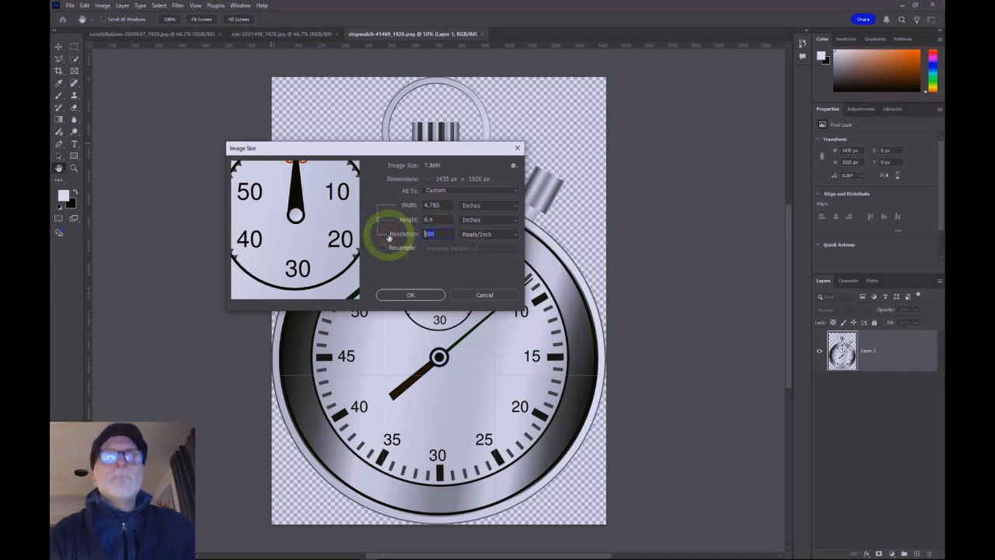
pyautogui.write('7')
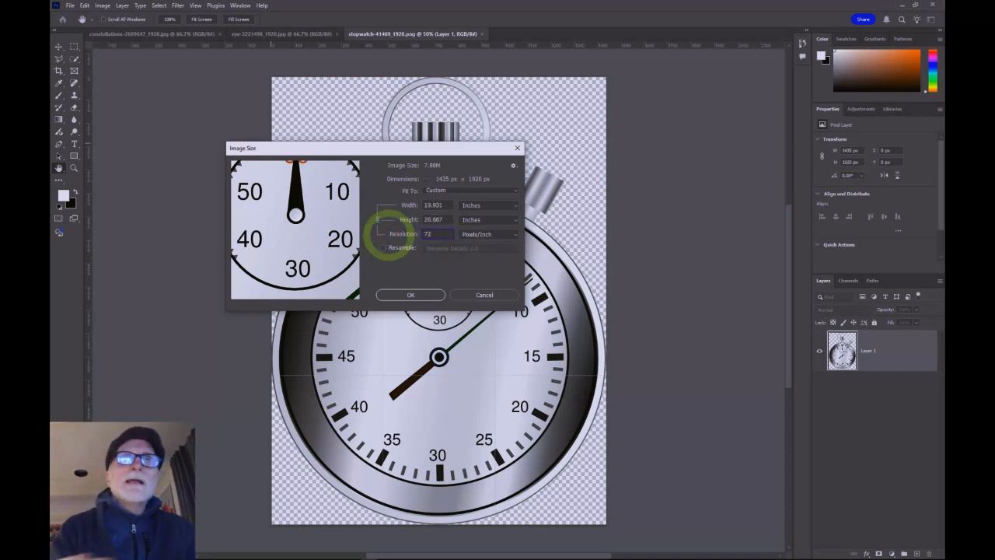
pyautogui.write('2')
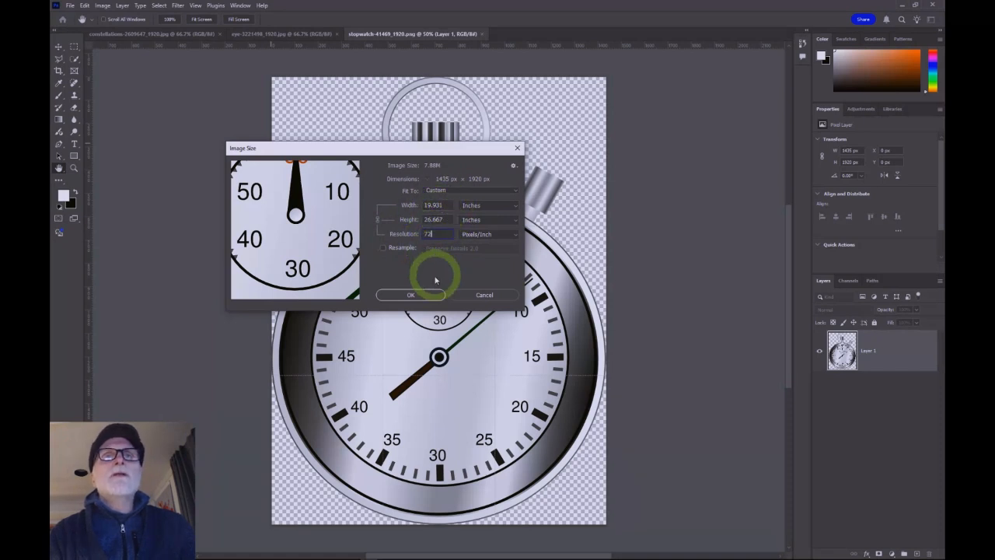
# Step: Enable Resample and set the resolution to 300 pixels/inch, then disable Resample again
pyautogui.click(383, 248)
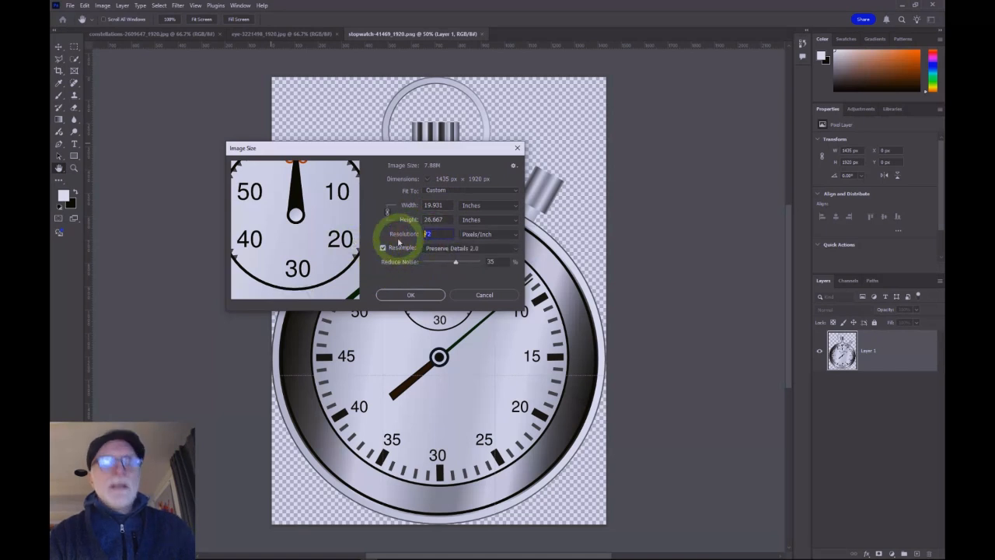
pyautogui.write('300')
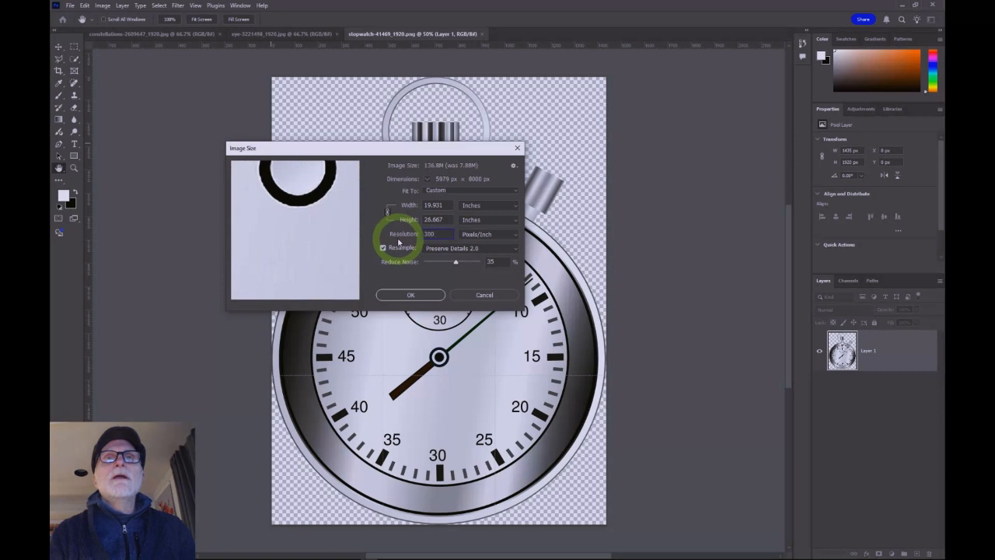
pyautogui.moveTo(311, 210); pyautogui.dragTo(302, 252)
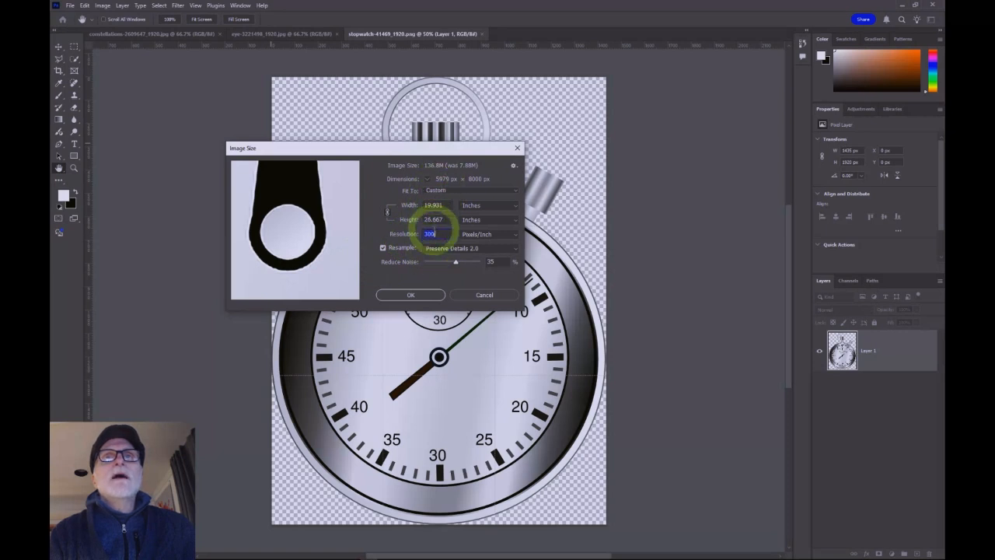
pyautogui.click(382, 248)
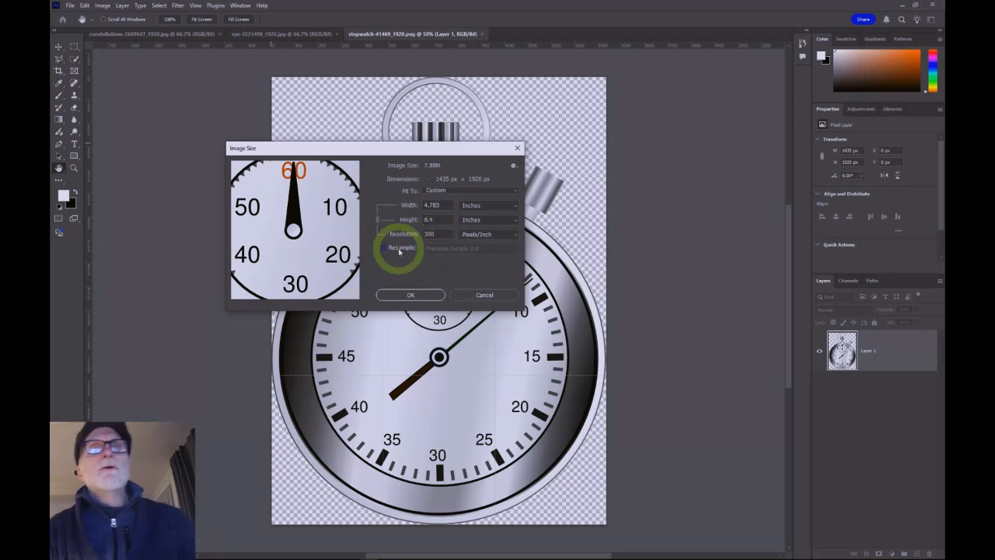
# Step: Set the resolution to 72 pixels/inch and confirm the Image Size dialog
pyautogui.doubleClick(435, 233)
pyautogui.write('72')
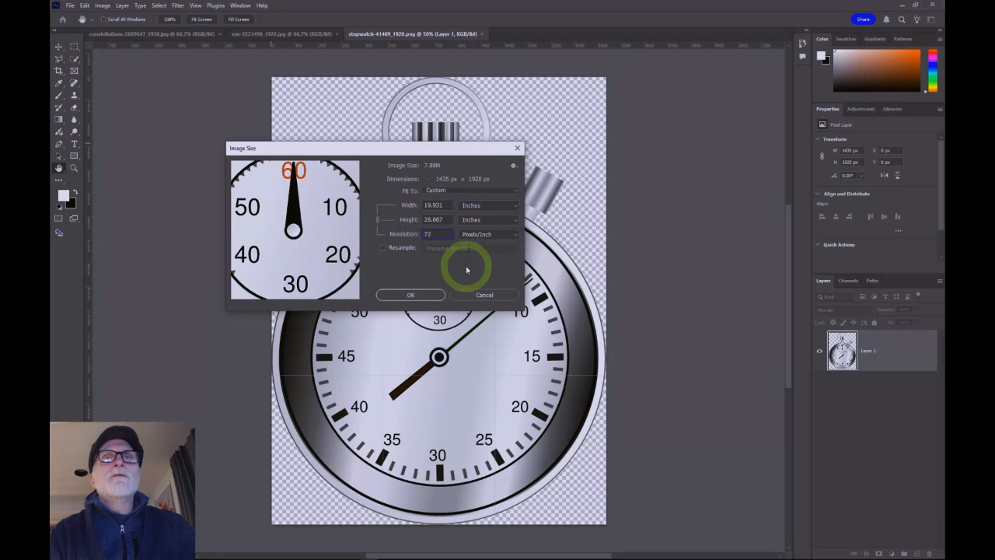
pyautogui.click(412, 295)
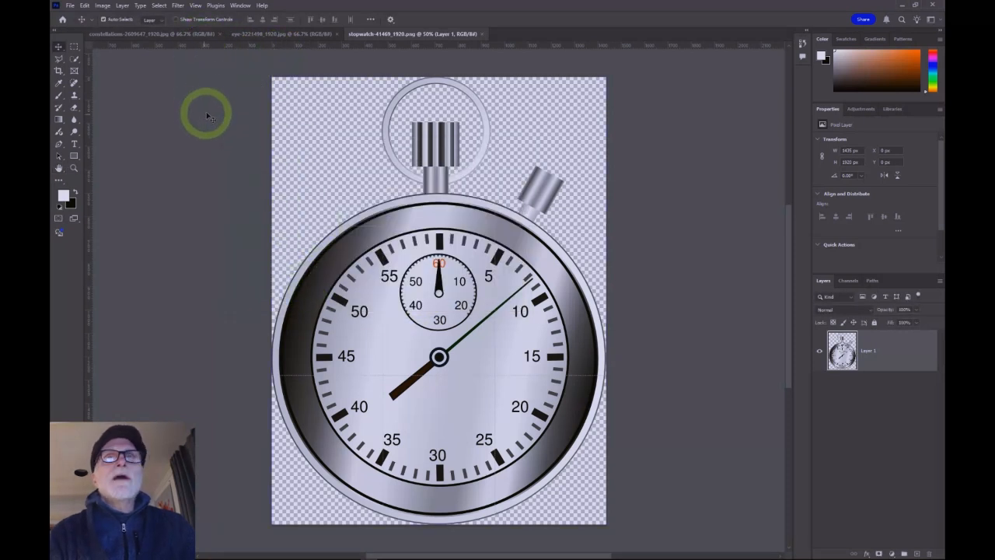
# Step: Switch to the eye image, open its Image Size dialog to review it, and cancel
pyautogui.click(273, 34)
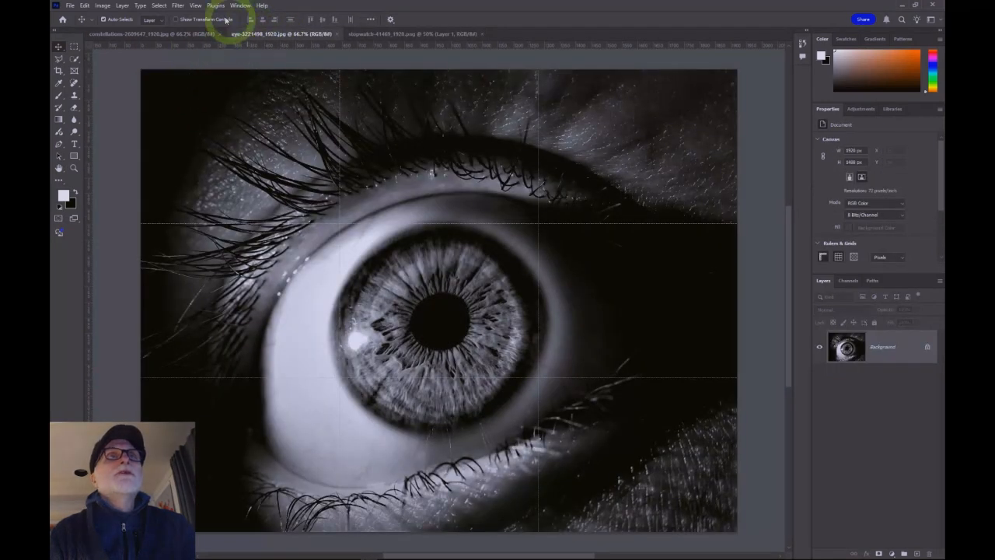
pyautogui.click(101, 6)
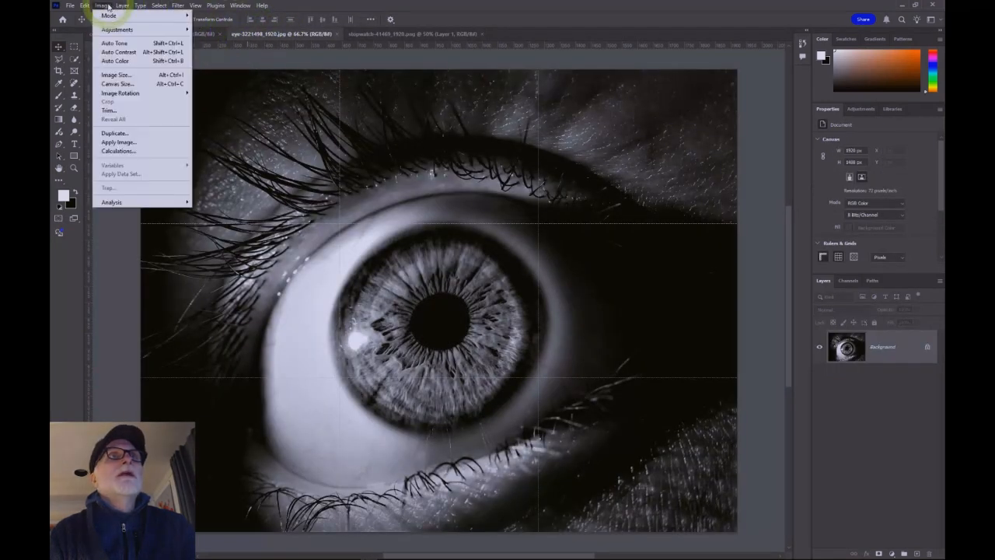
pyautogui.click(124, 76)
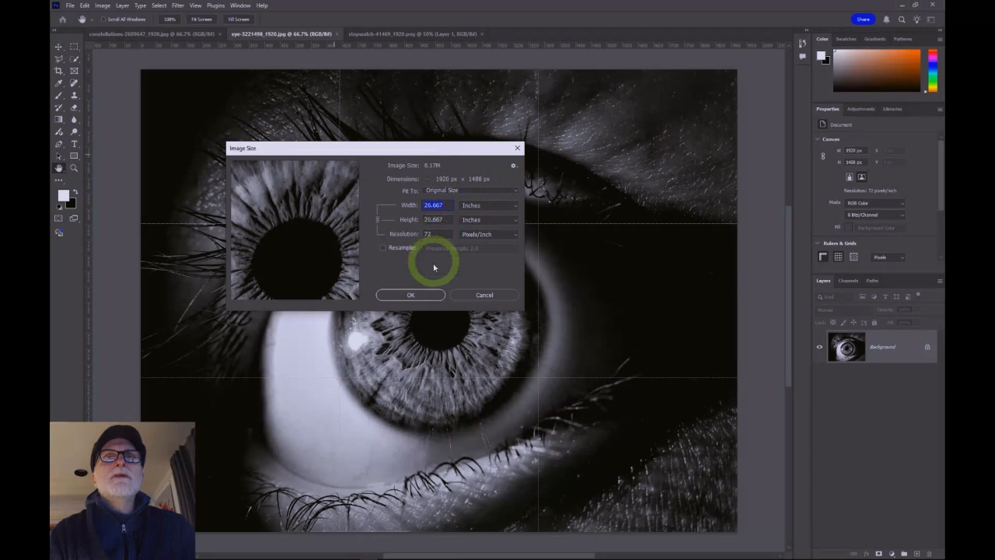
pyautogui.click(481, 293)
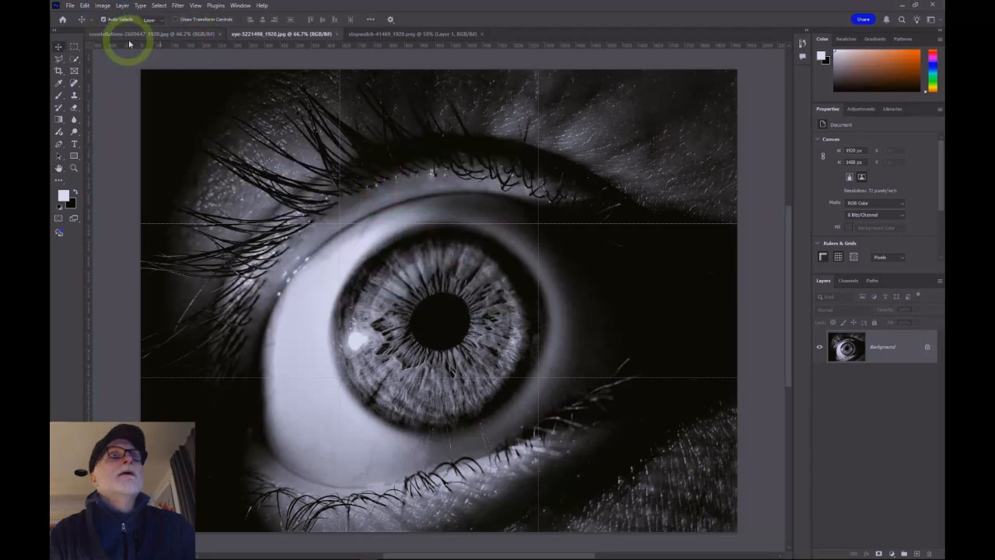
# Step: Switch to the constellations image and review its Image Size settings before closing the dialog
pyautogui.click(132, 33)
pyautogui.click(104, 7)
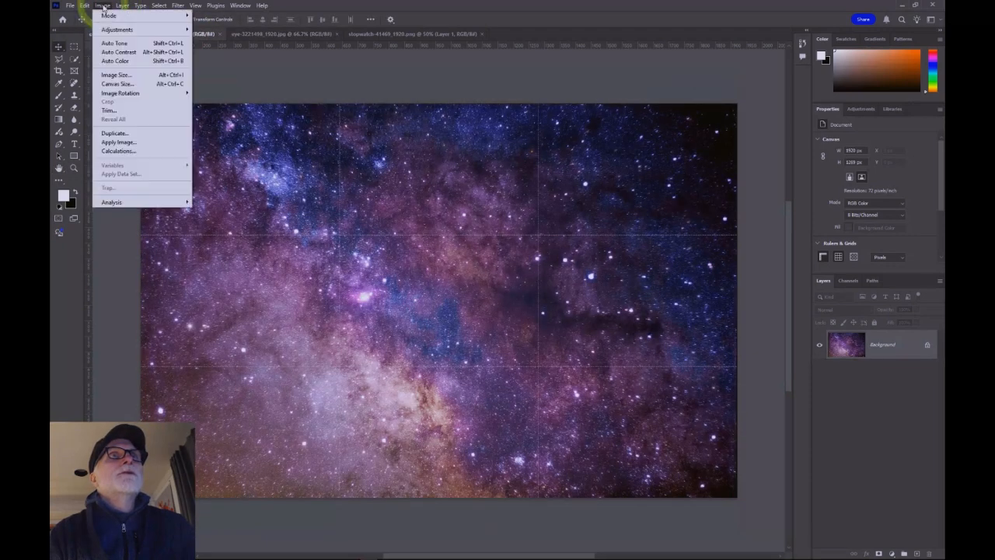
pyautogui.click(115, 75)
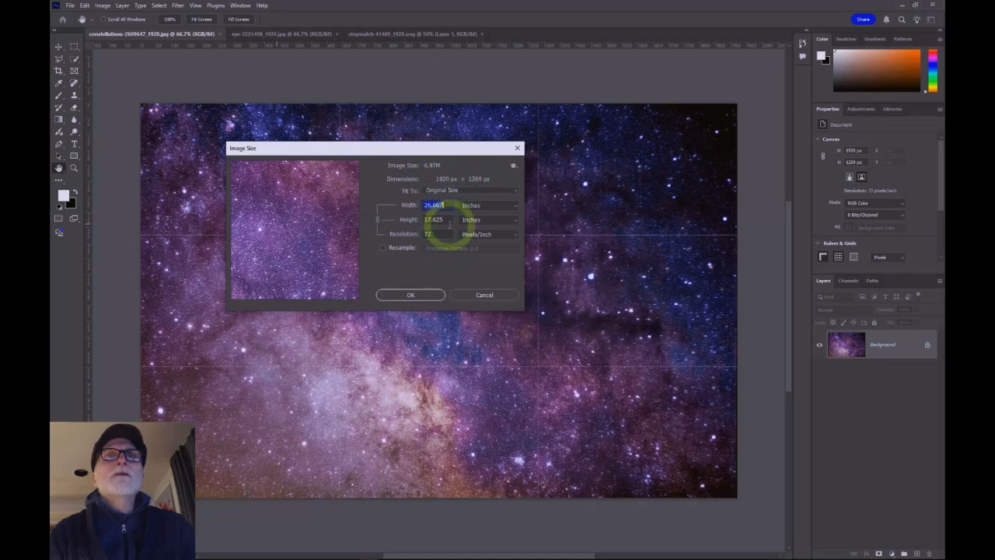
pyautogui.click(408, 294)
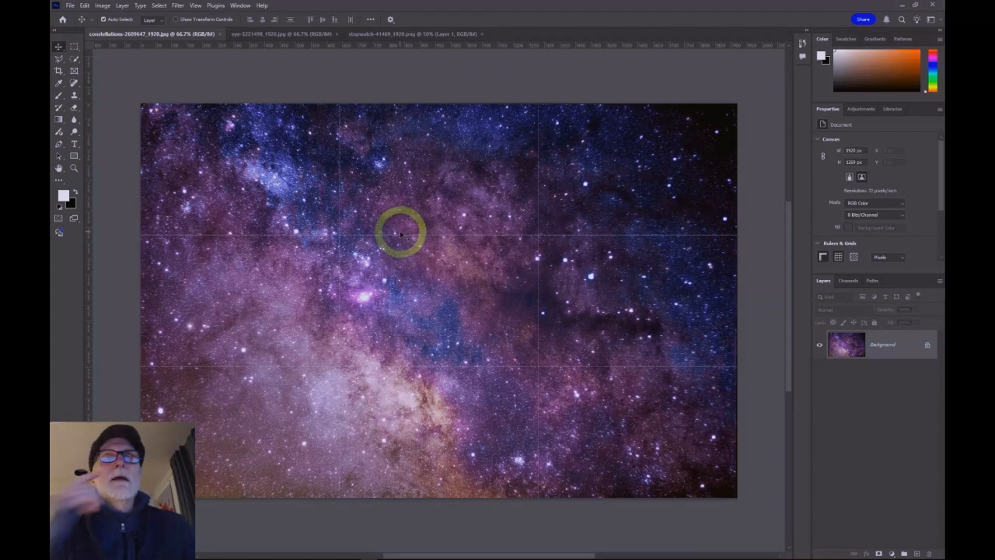
# Step: Switch to the stopwatch image and set its resolution to 300 pixels/inch in Image Size without resampling
pyautogui.click(387, 34)
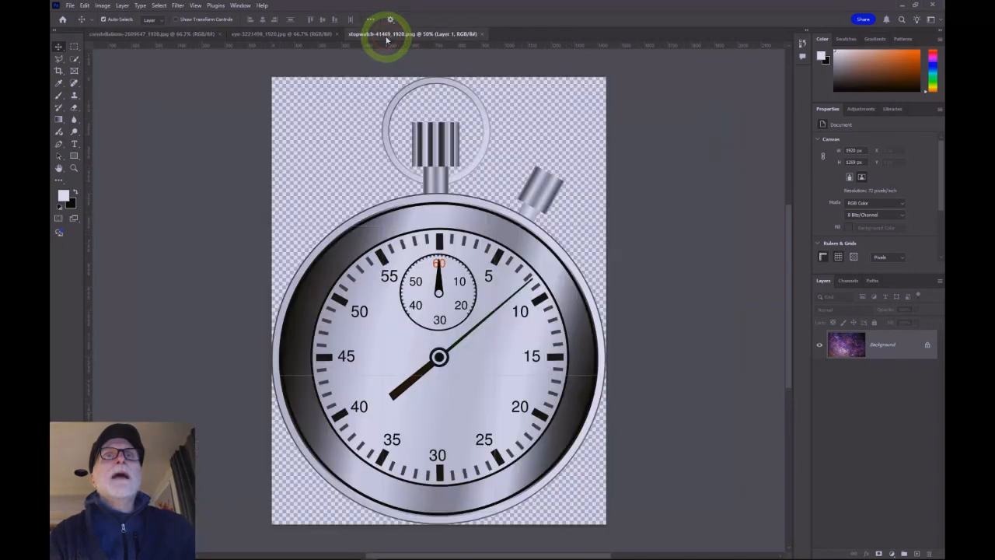
pyautogui.click(103, 6)
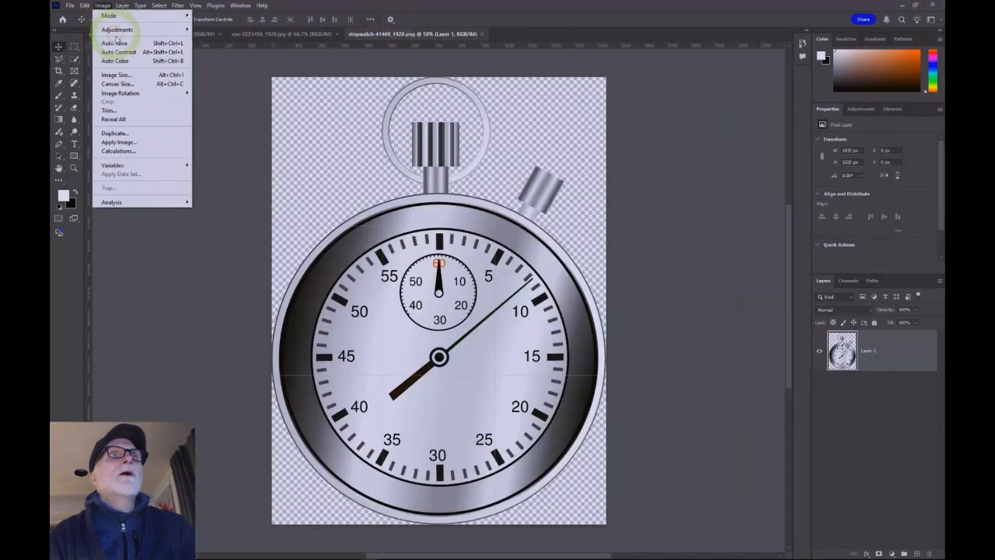
pyautogui.click(127, 80)
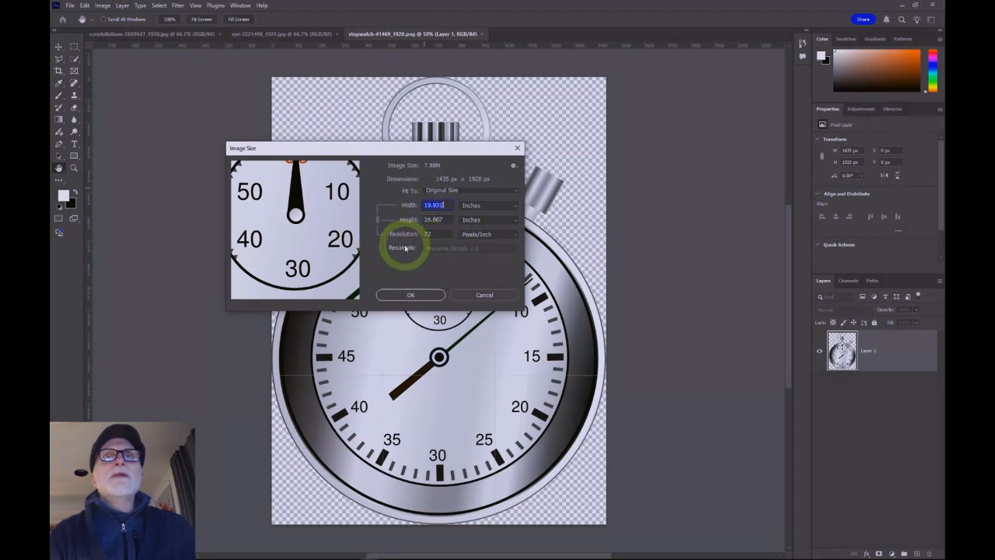
pyautogui.moveTo(434, 234); pyautogui.dragTo(391, 265)
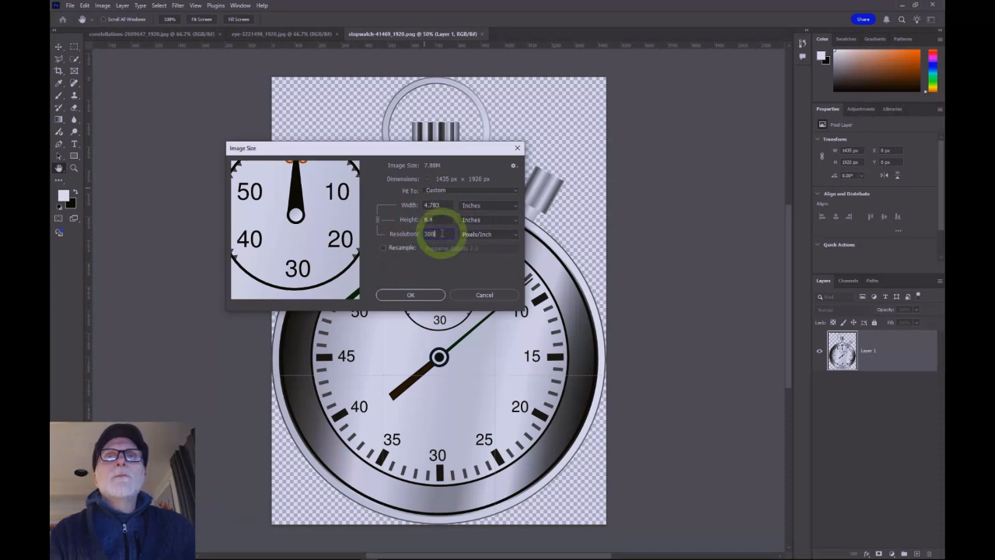
pyautogui.moveTo(442, 239); pyautogui.dragTo(411, 239)
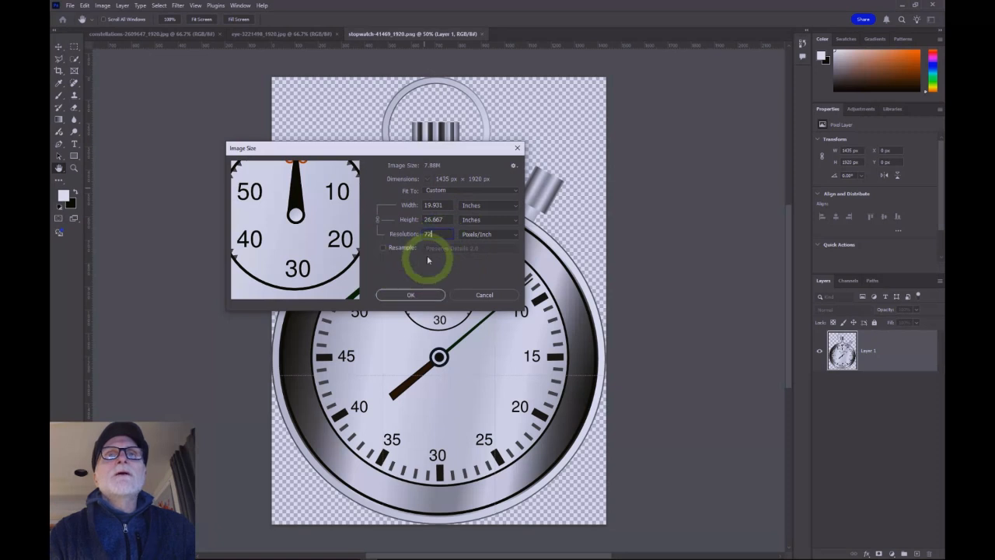
pyautogui.moveTo(438, 233); pyautogui.dragTo(405, 233)
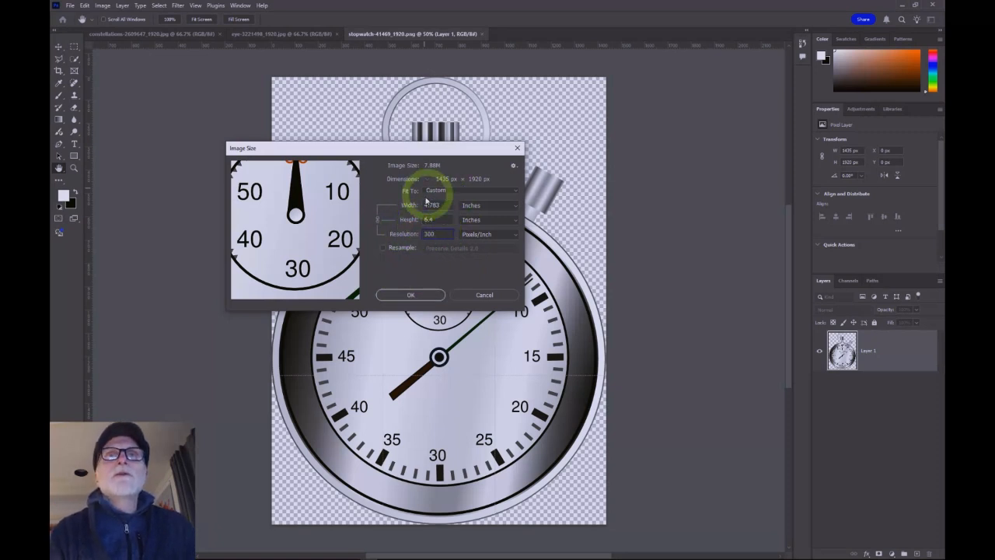
pyautogui.click(440, 233)
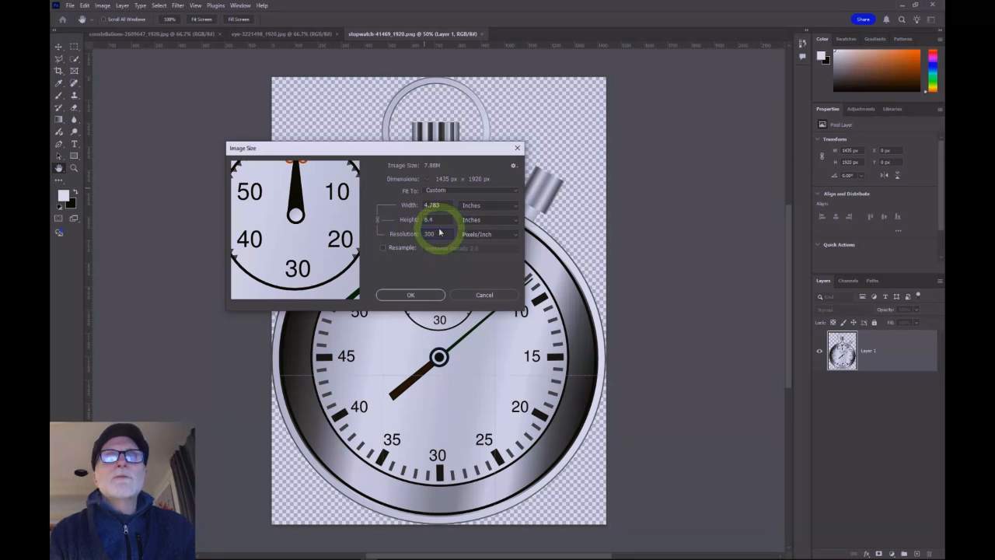
# Step: Set the stopwatch's resolution to 72 pixels/inch and confirm the Image Size dialog
pyautogui.doubleClick(438, 233)
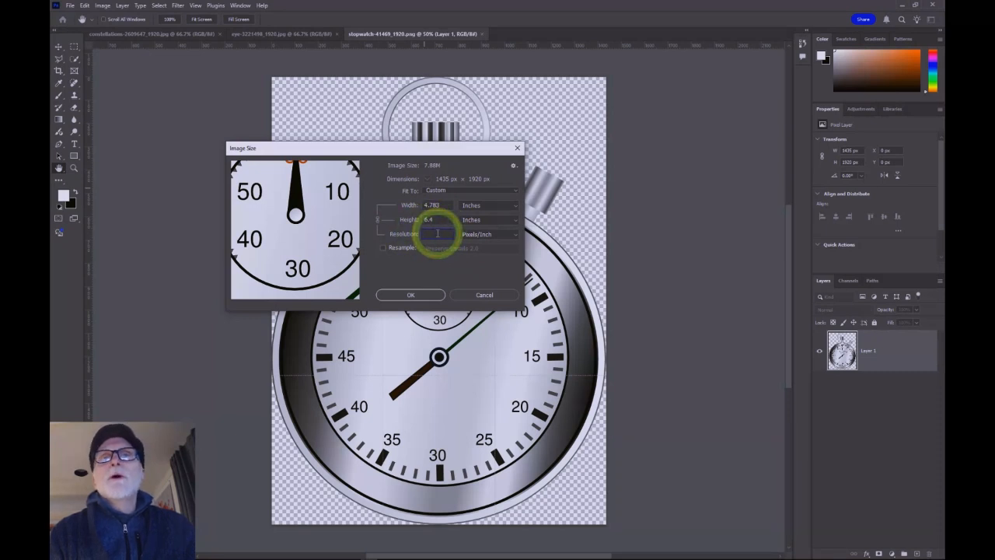
pyautogui.write('72')
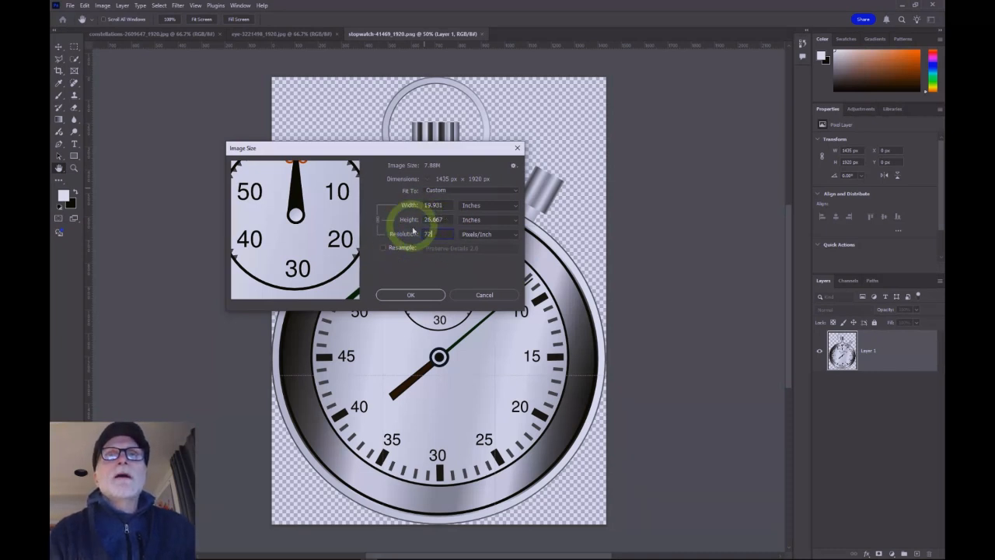
pyautogui.click(412, 295)
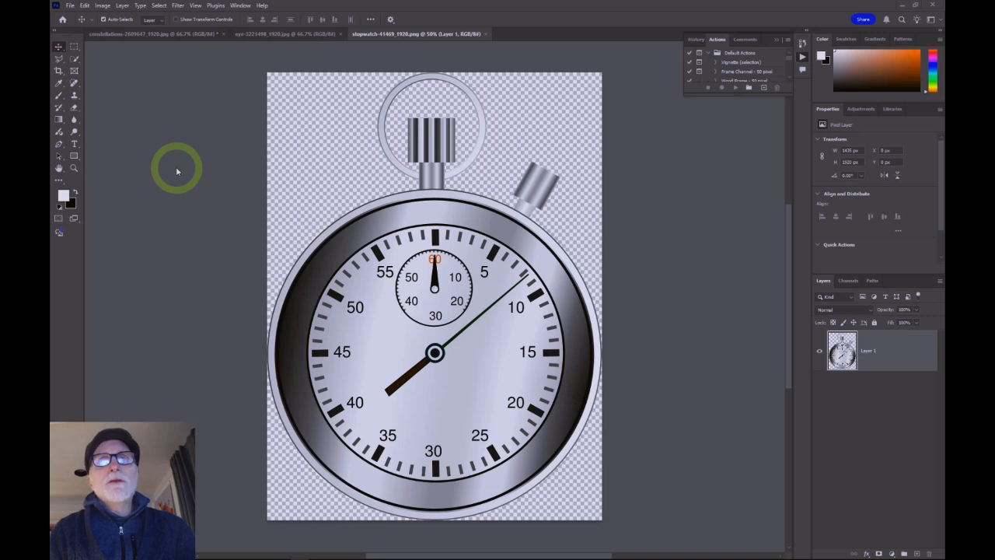
# Step: Switch to the eye image, zoom far in to examine its individual pixels, and zoom back out
pyautogui.click(285, 34)
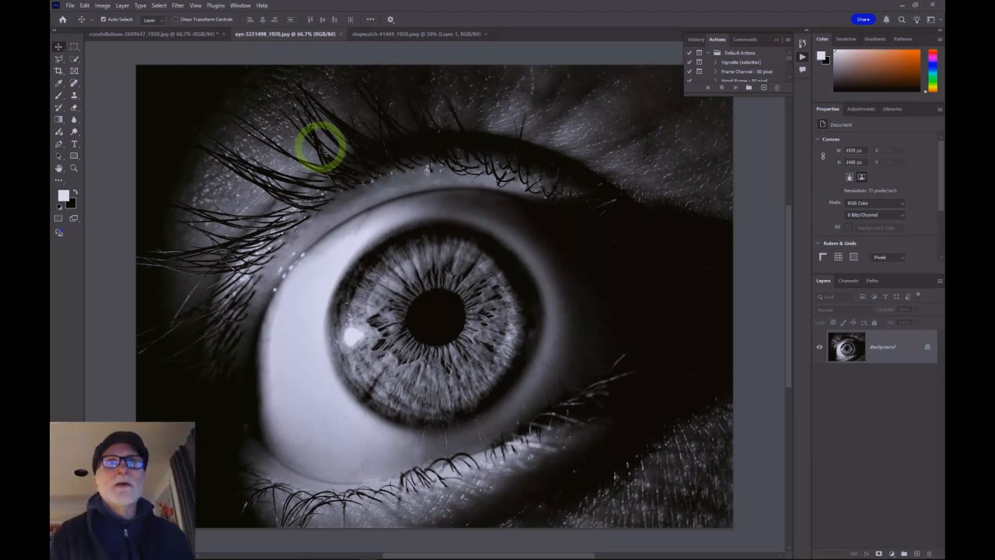
pyautogui.hotkey('ctrl', '=')
pyautogui.hotkey('ctrl', '=')
pyautogui.hotkey('ctrl', '=')
pyautogui.hotkey('ctrl', '=')
pyautogui.hotkey('ctrl', '=')
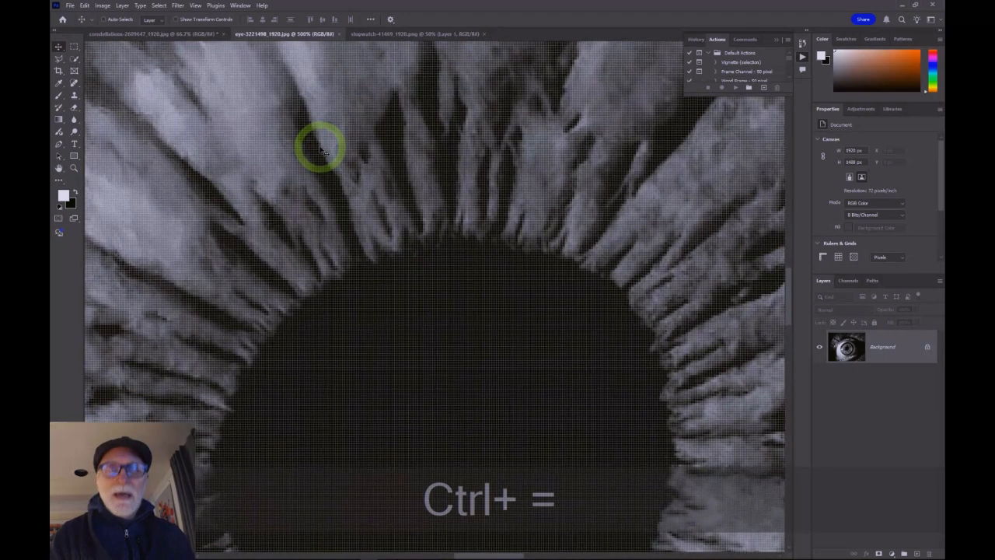
pyautogui.hotkey('ctrl', '=')
pyautogui.hotkey('ctrl', '=')
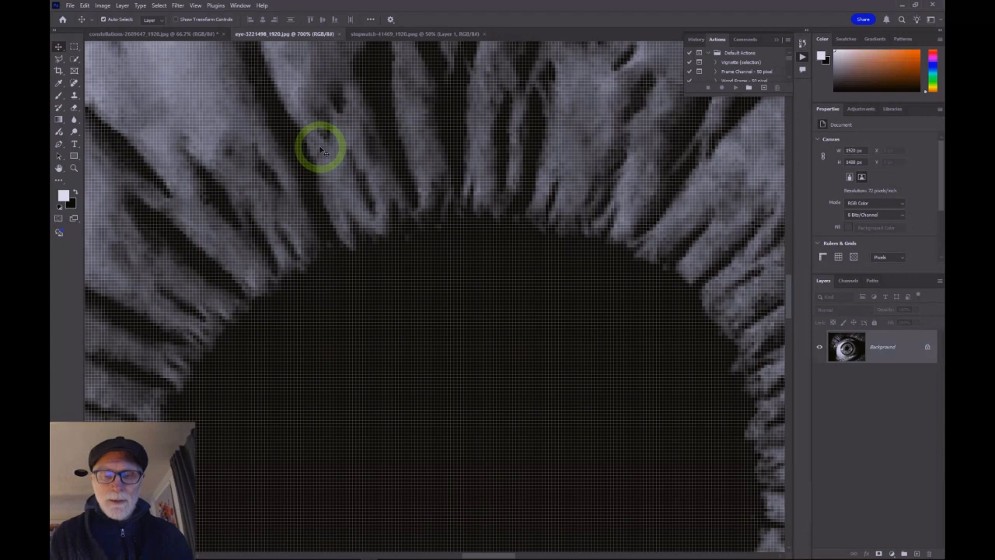
pyautogui.press('ctrl')
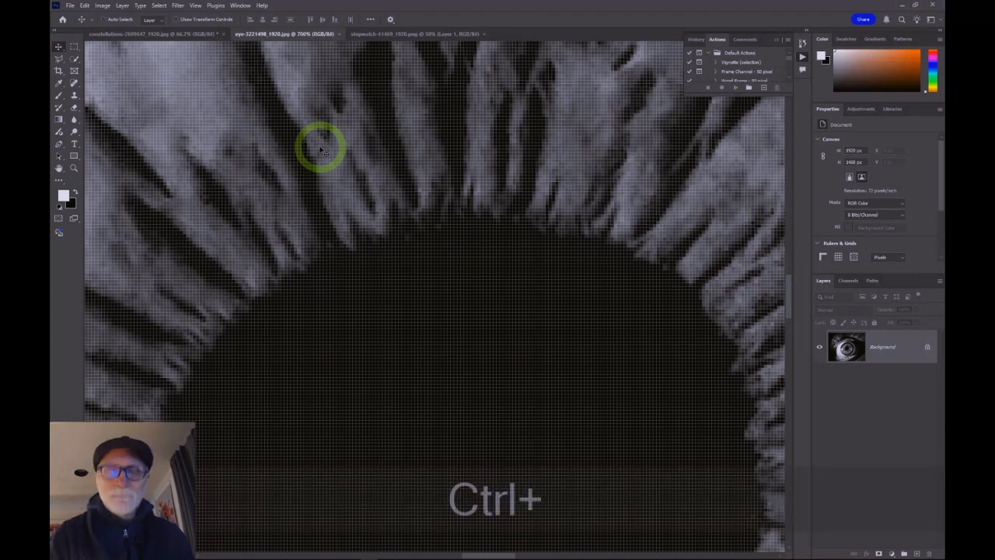
pyautogui.hotkey('ctrl', '=')
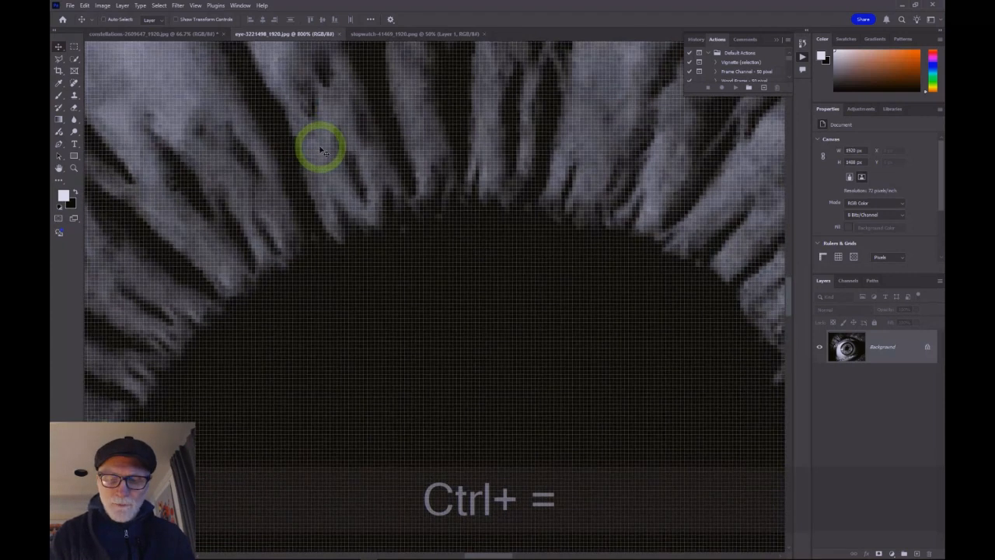
pyautogui.hotkey('ctrl', '-')
pyautogui.hotkey('ctrl', '-')
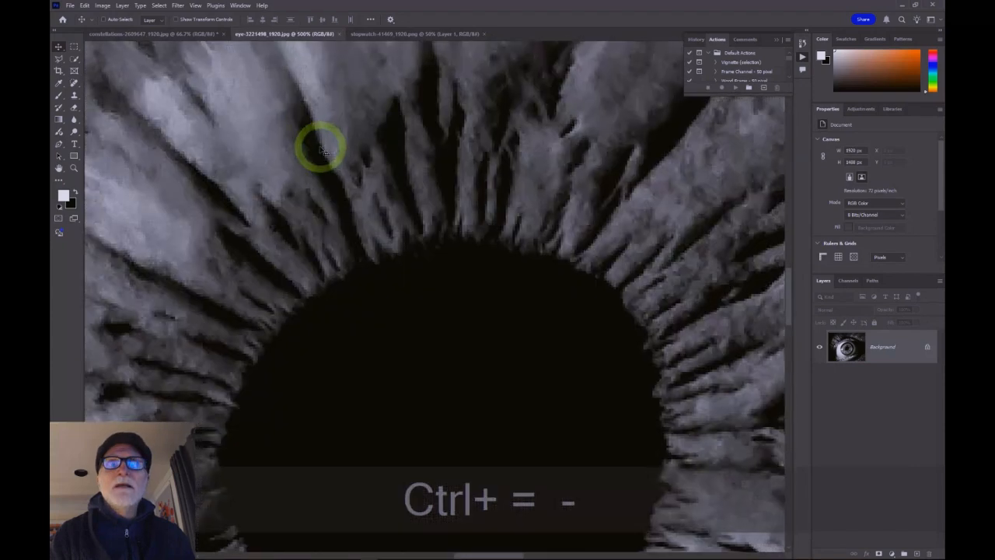
pyautogui.hotkey('ctrl', '-')
pyautogui.hotkey('ctrl', '-')
pyautogui.hotkey('ctrl', '-')
pyautogui.hotkey('ctrl', '-')
pyautogui.hotkey('ctrl', '-')
pyautogui.hotkey('ctrl', '-')
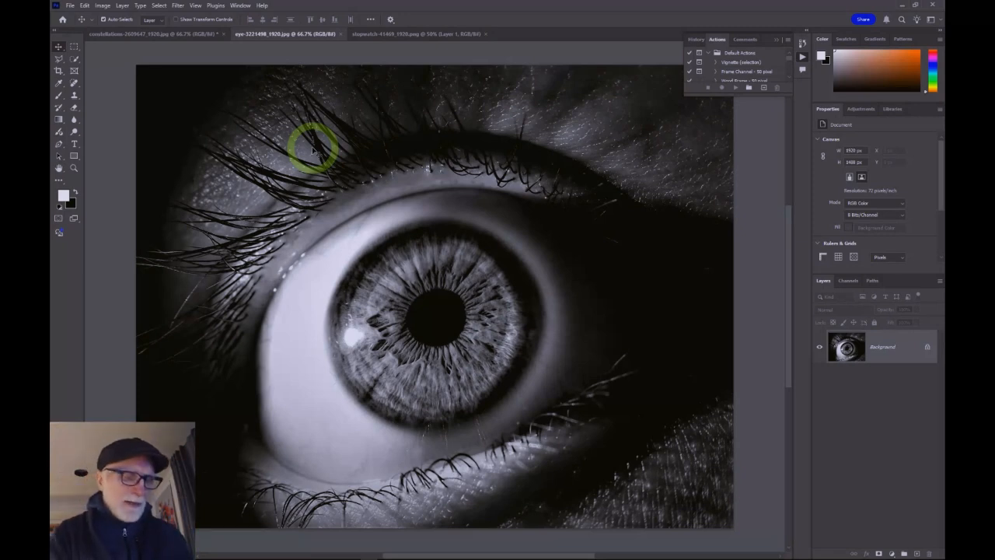
# Step: Select the entire eye image and copy it
pyautogui.click(159, 5)
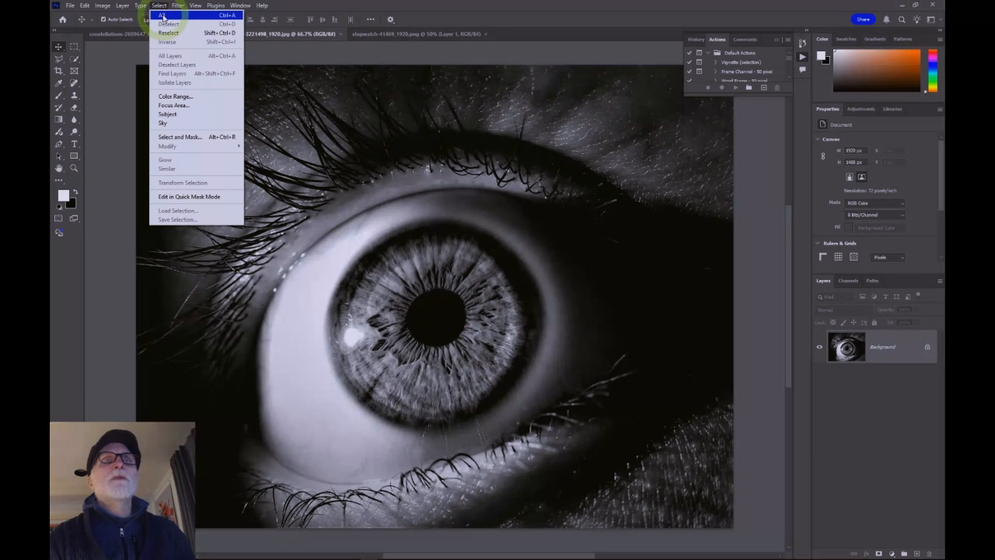
pyautogui.click(247, 17)
pyautogui.click(159, 6)
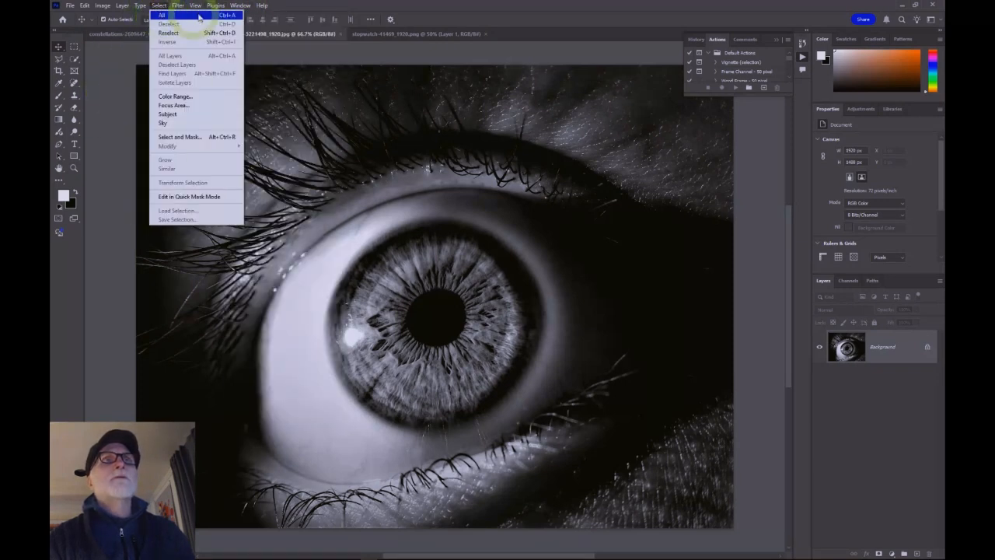
pyautogui.click(113, 73)
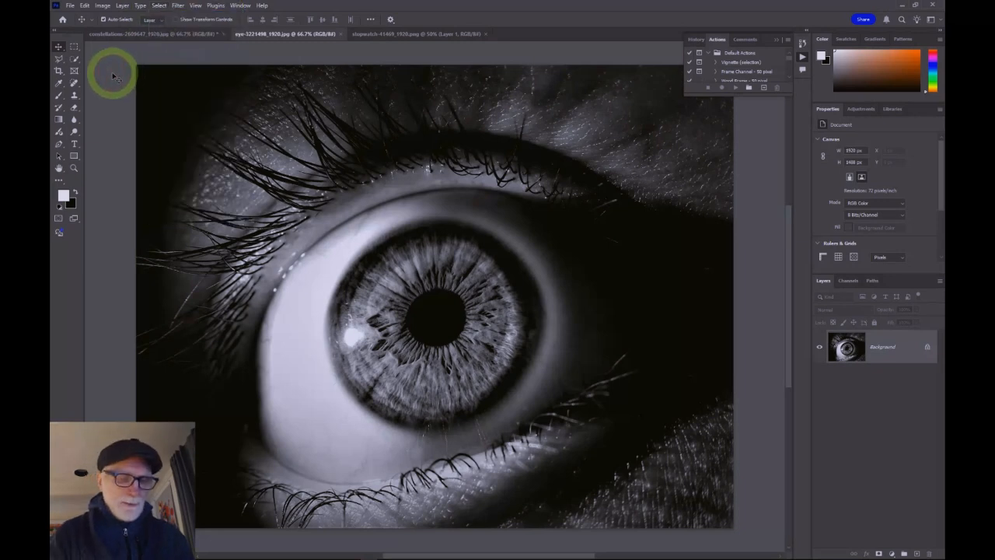
pyautogui.hotkey('ctrl', 'a')
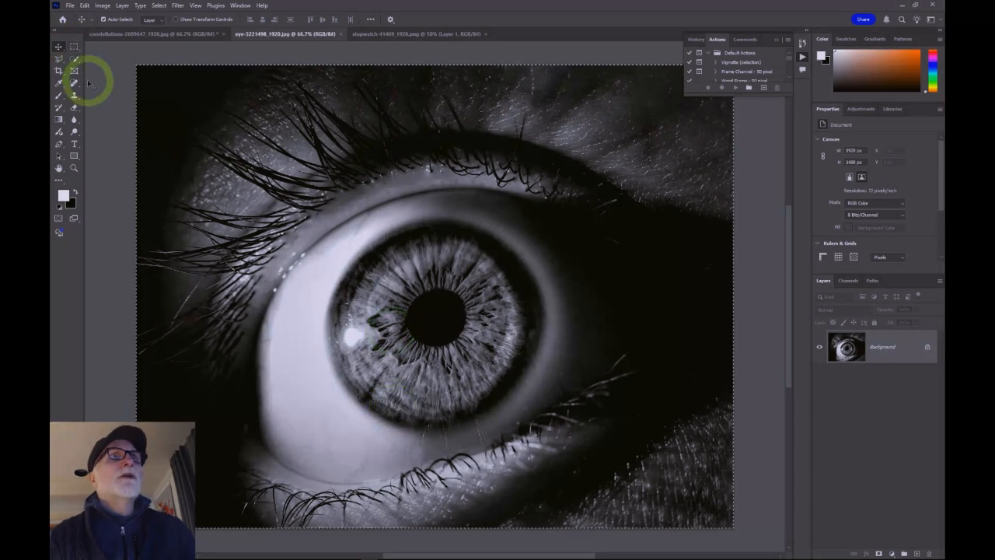
pyautogui.click(84, 5)
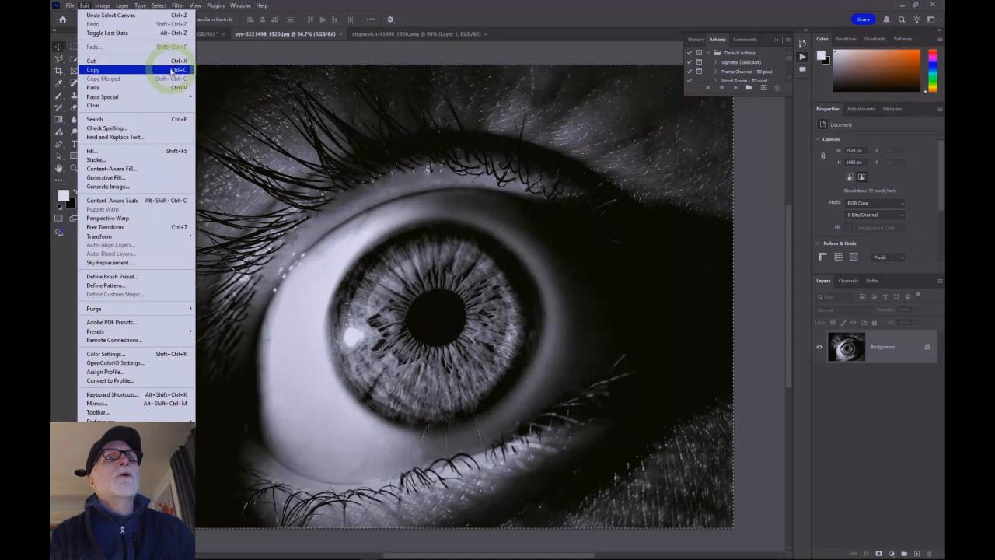
pyautogui.click(322, 53)
pyautogui.press('ctrl')
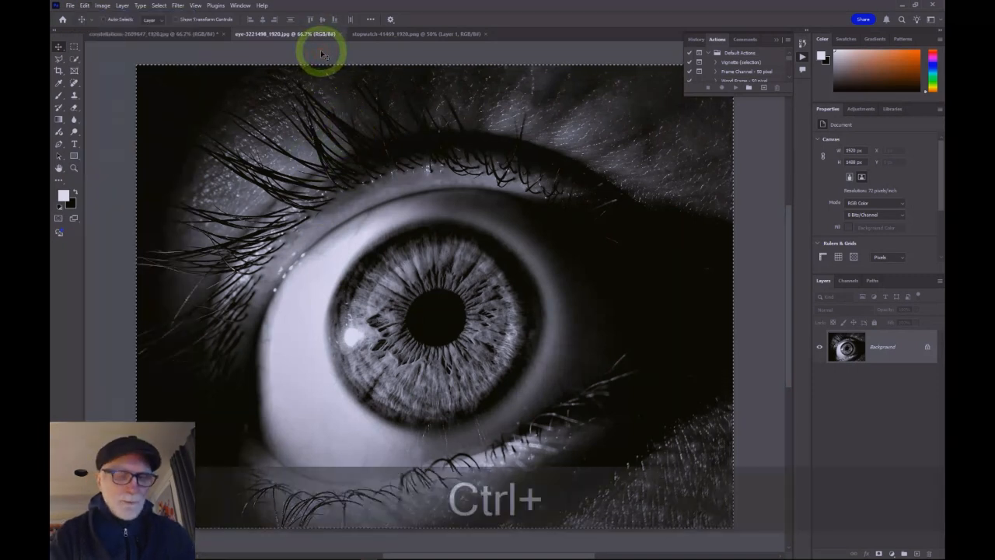
pyautogui.hotkey('ctrl', 'c')
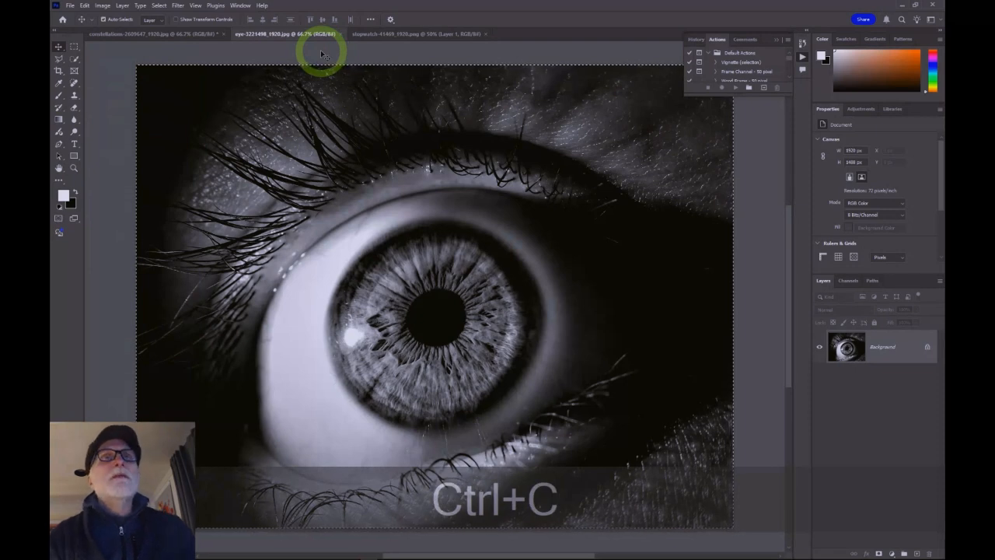
# Step: Paste the eye image into the constellations image as a new layer and toggle that layer's visibility off and on
pyautogui.click(146, 34)
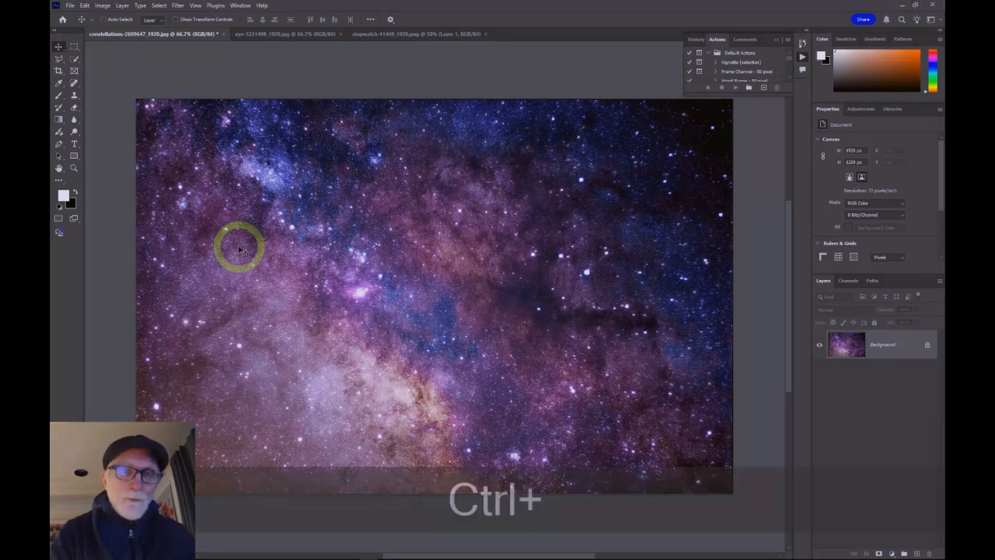
pyautogui.hotkey('ctrl', 'v')
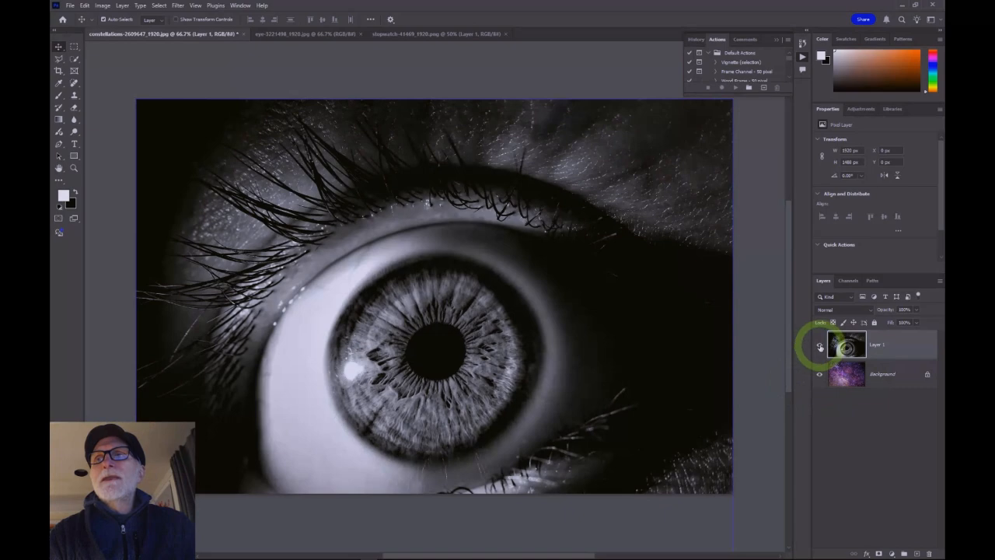
pyautogui.click(820, 347)
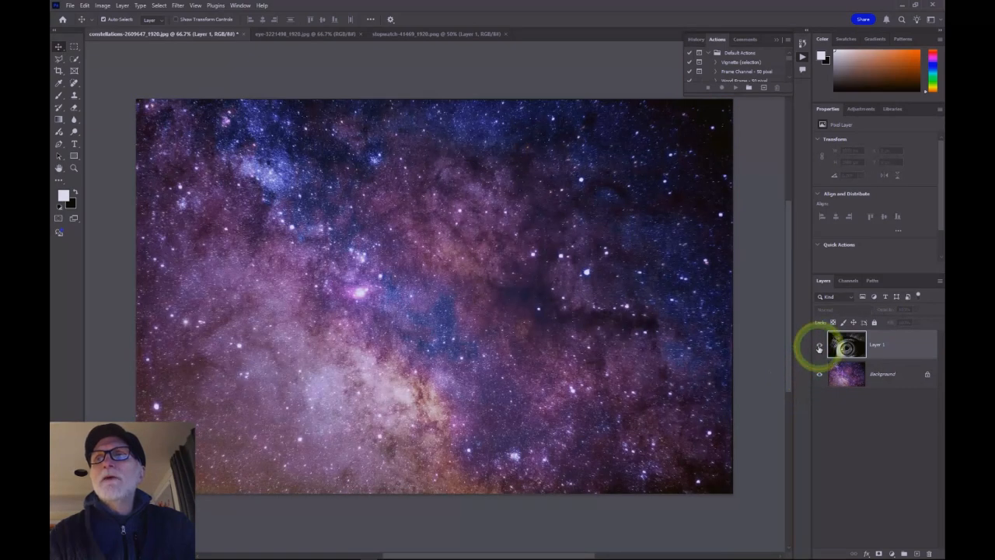
pyautogui.click(820, 347)
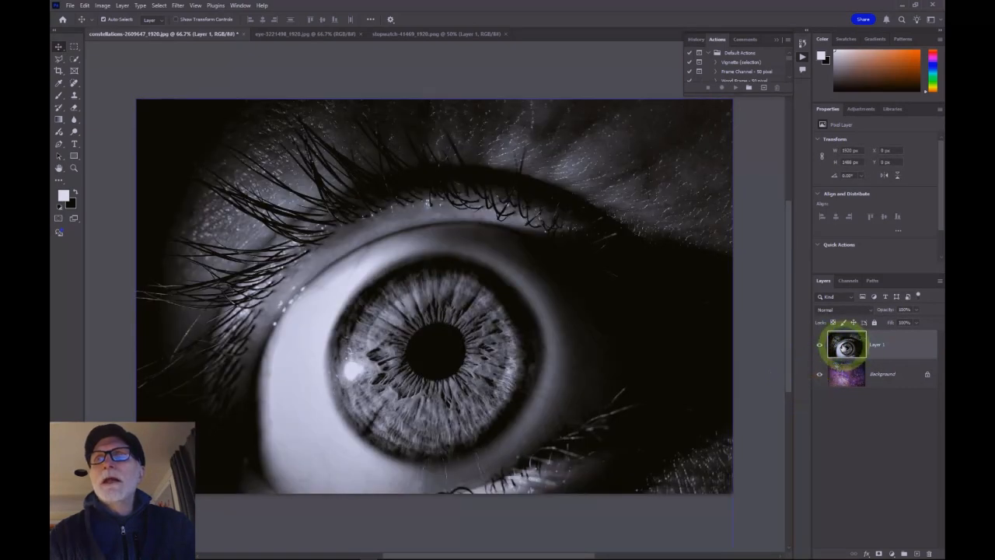
pyautogui.click(819, 346)
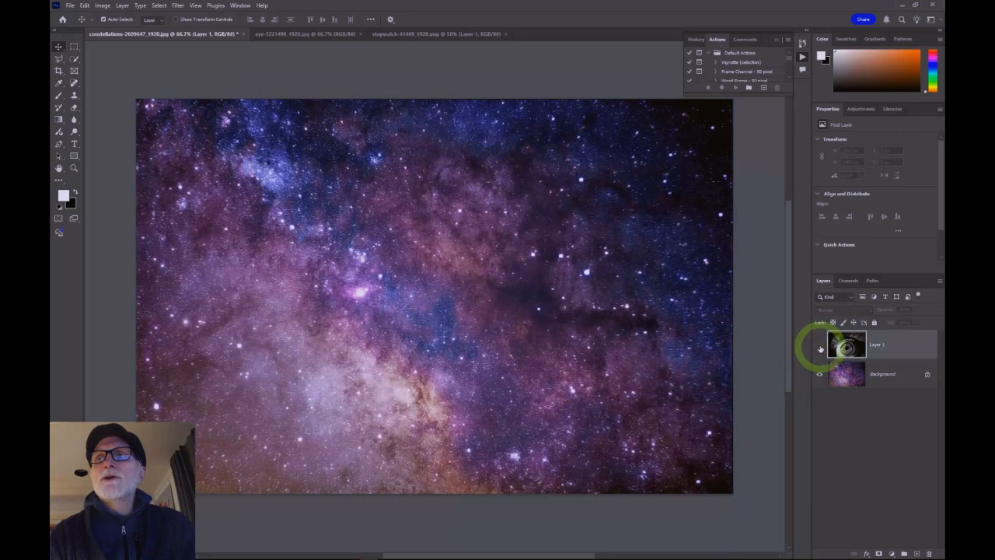
pyautogui.click(820, 347)
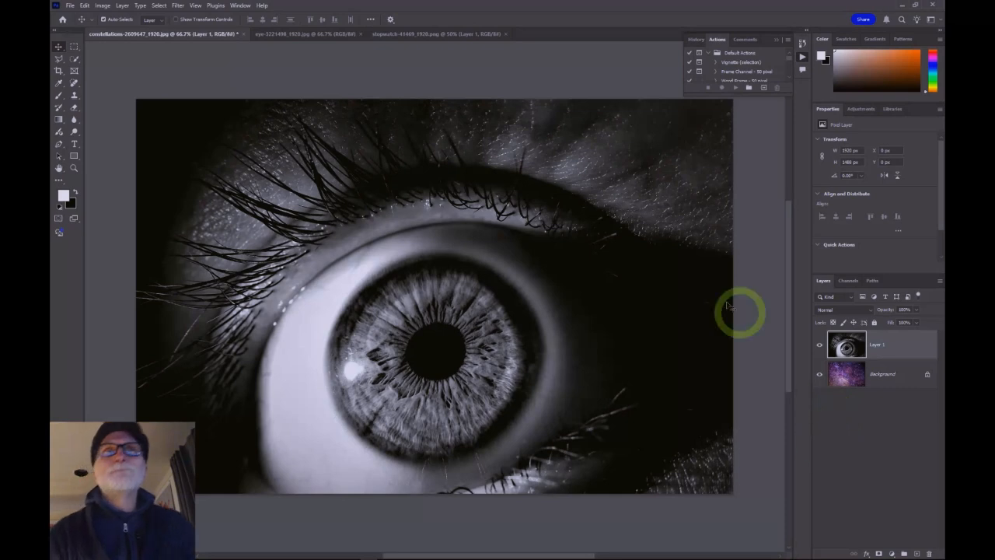
# Step: Select all of the stopwatch image and paste it into the constellations image as a new layer
pyautogui.click(413, 34)
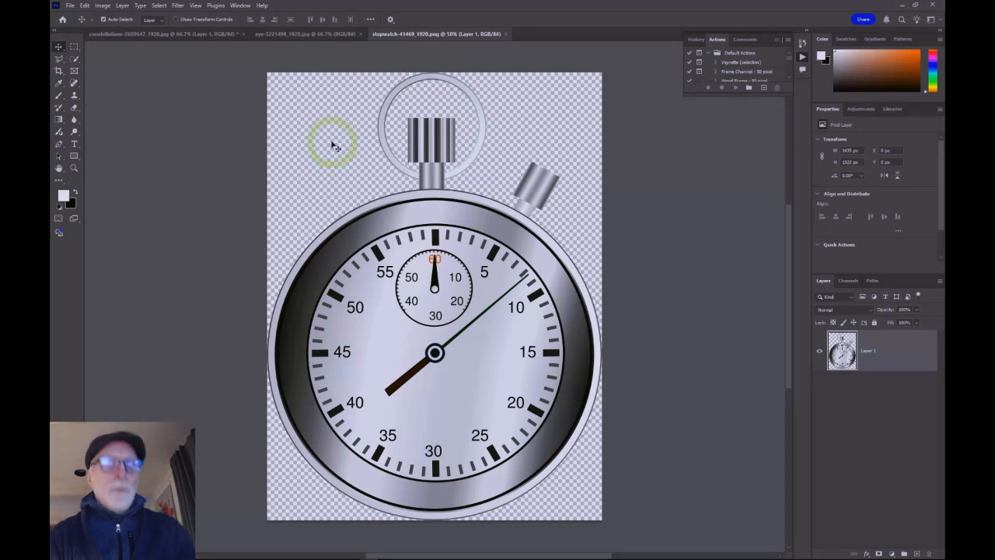
pyautogui.press('ctrl')
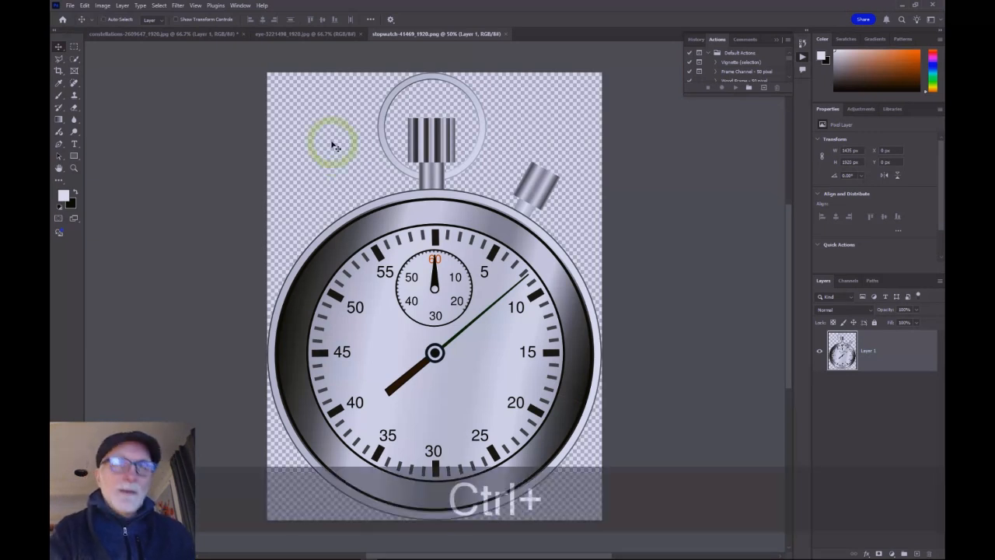
pyautogui.hotkey('ctrl', 'a')
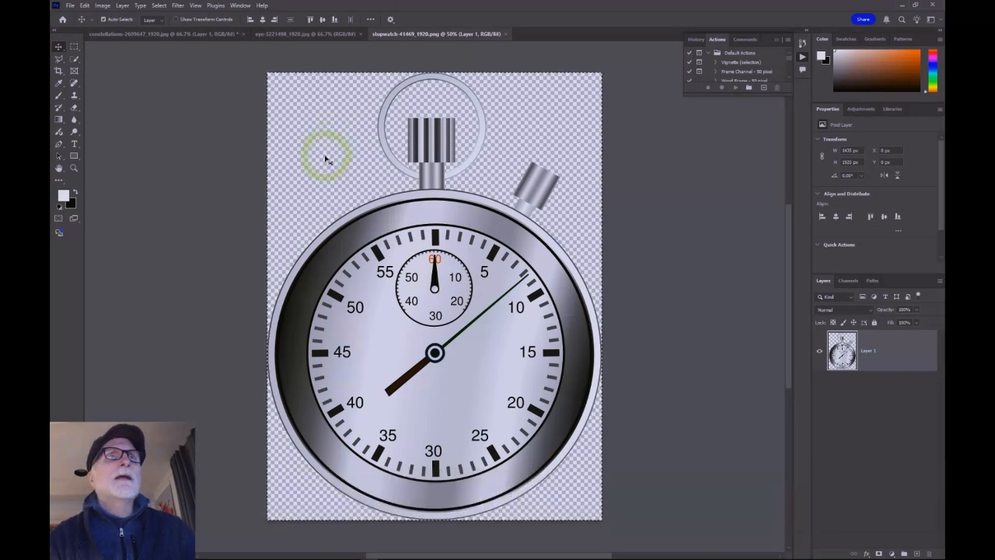
pyautogui.click(164, 35)
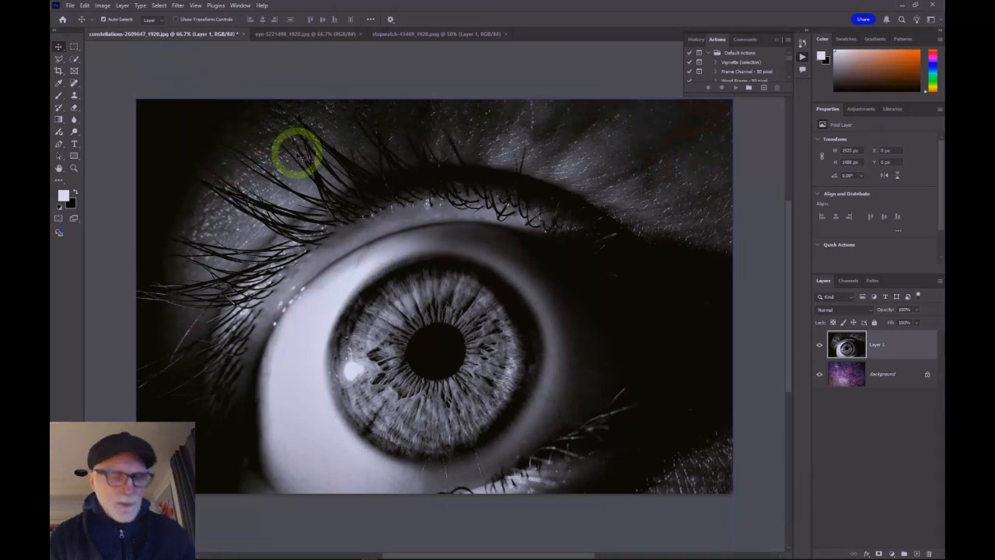
pyautogui.press('ctrl')
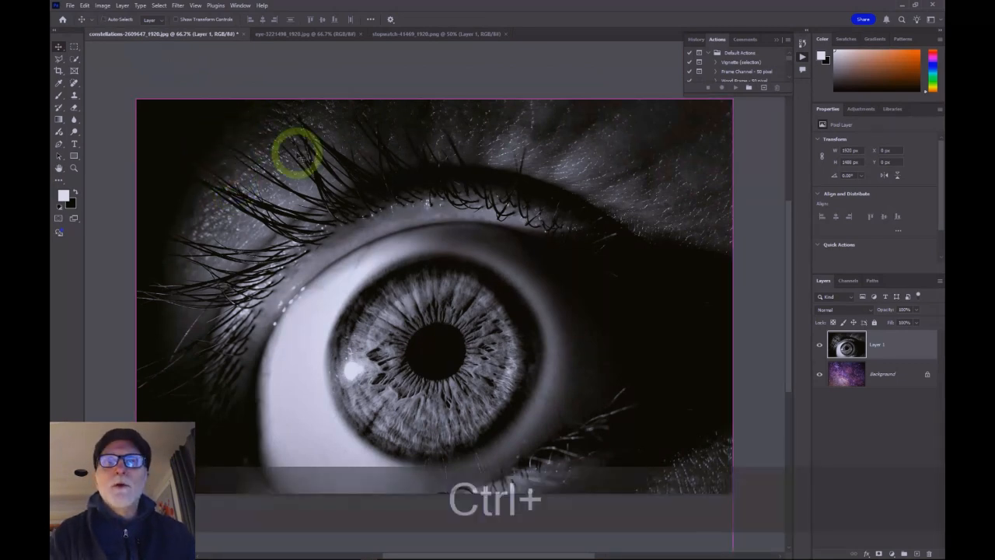
pyautogui.hotkey('ctrl', 'v')
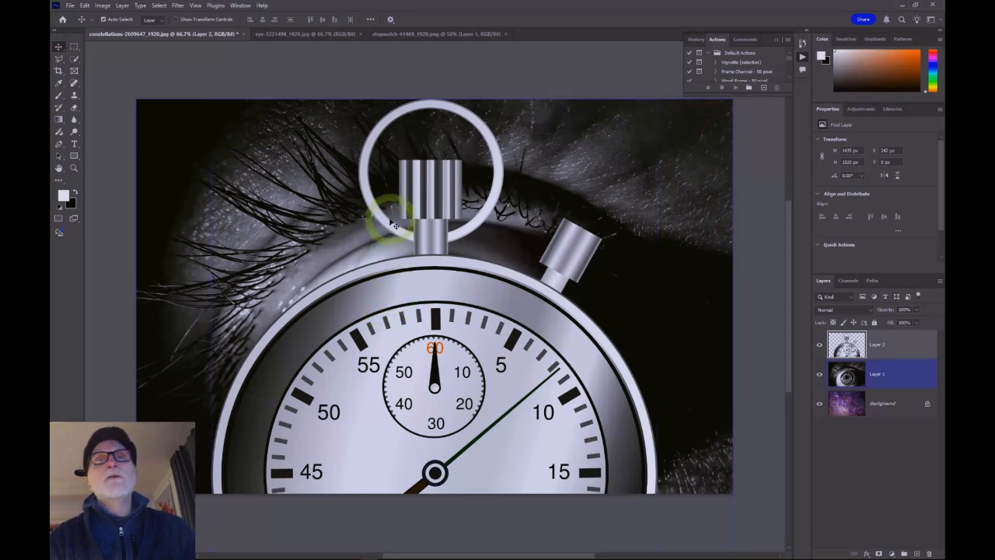
# Step: Move the pasted stopwatch layer up and to the right over the eye
pyautogui.click(439, 34)
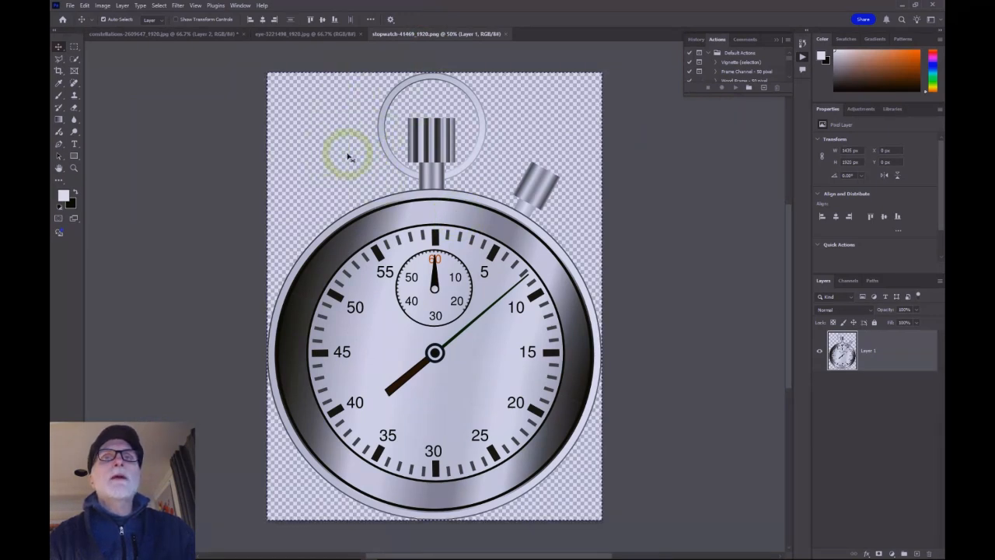
pyautogui.click(167, 34)
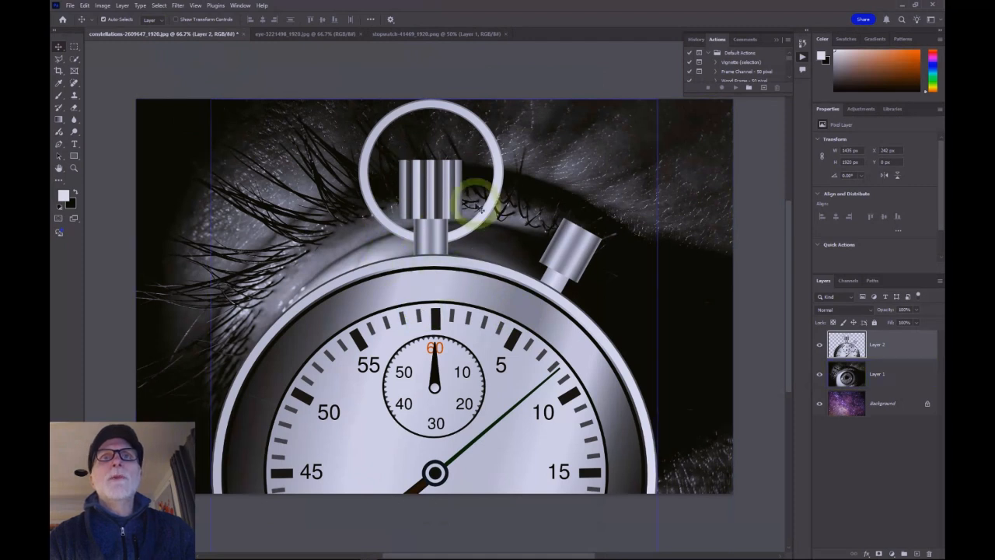
pyautogui.click(416, 226)
pyautogui.click(470, 256)
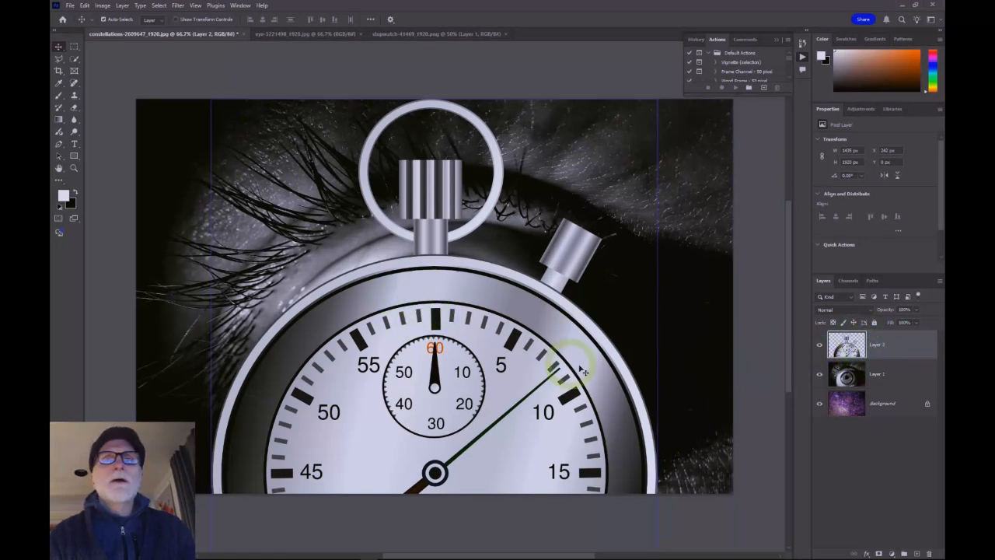
pyautogui.moveTo(420, 330); pyautogui.dragTo(491, 214)
# Step: Select the eye layer and move it up and to the left
pyautogui.click(887, 375)
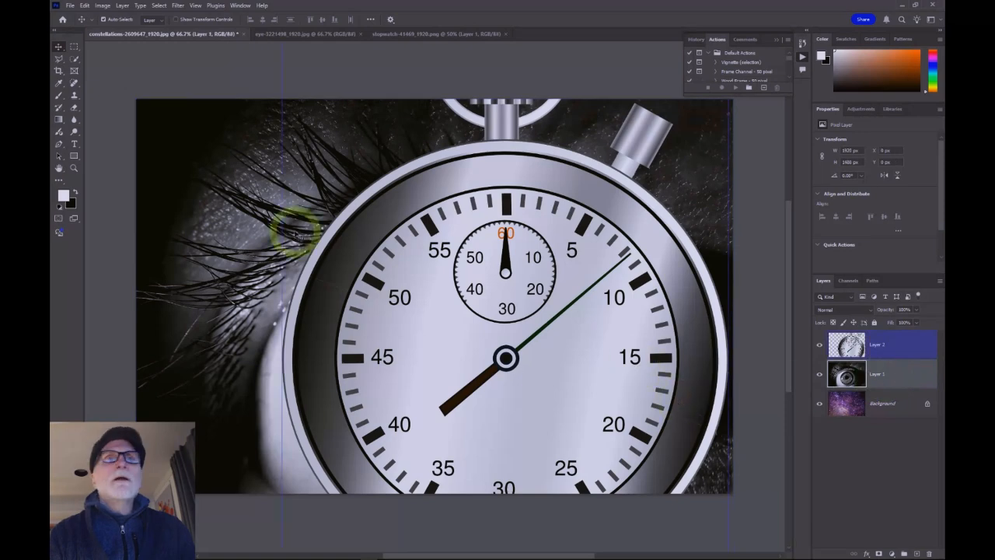
pyautogui.moveTo(228, 247); pyautogui.dragTo(211, 196)
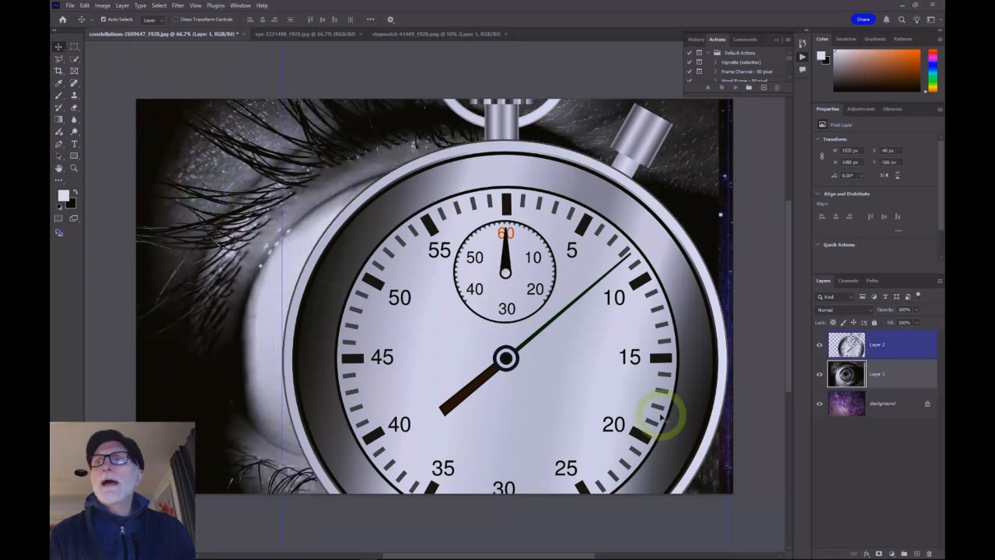
# Step: Select the stopwatch layer and move it back down and to the left
pyautogui.click(901, 343)
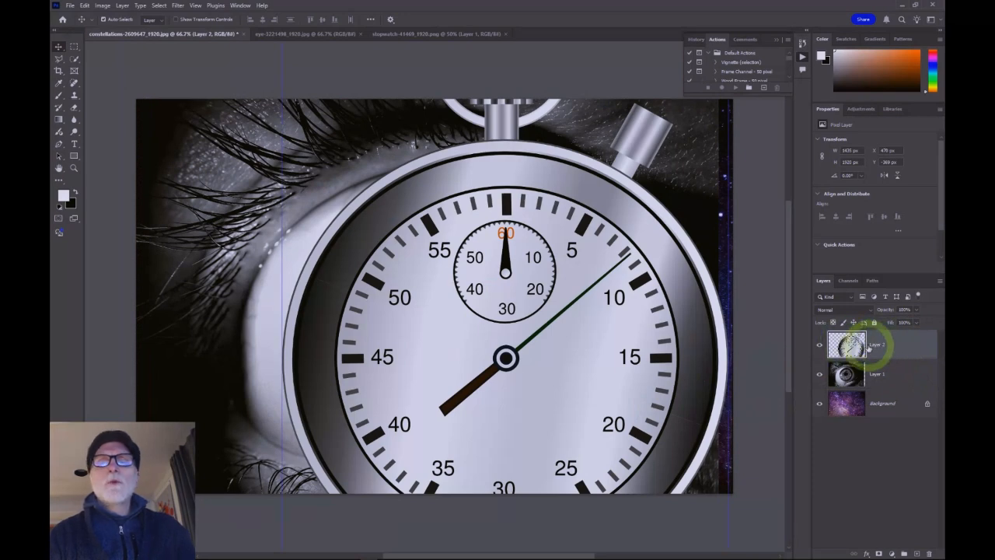
pyautogui.moveTo(544, 322); pyautogui.dragTo(470, 451)
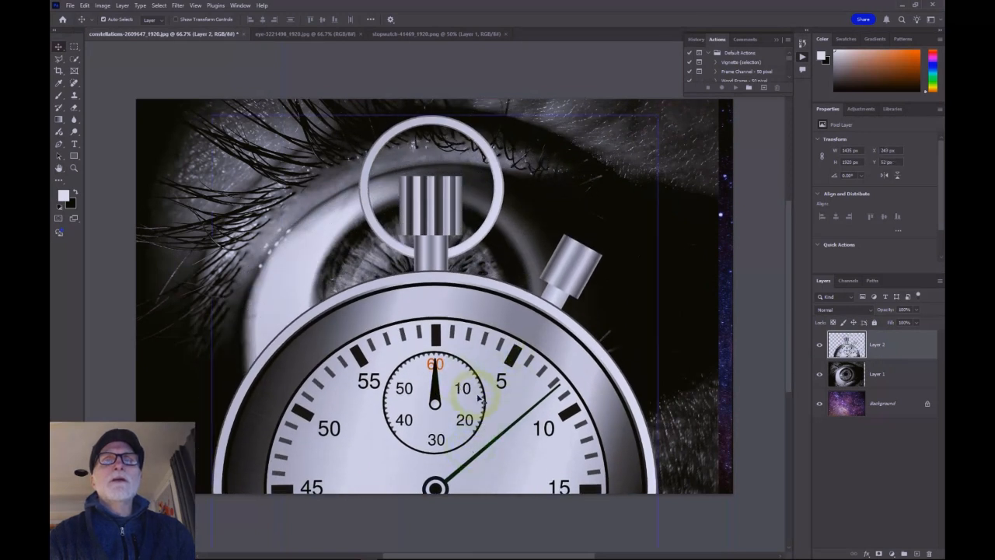
pyautogui.click(236, 136)
pyautogui.click(570, 212)
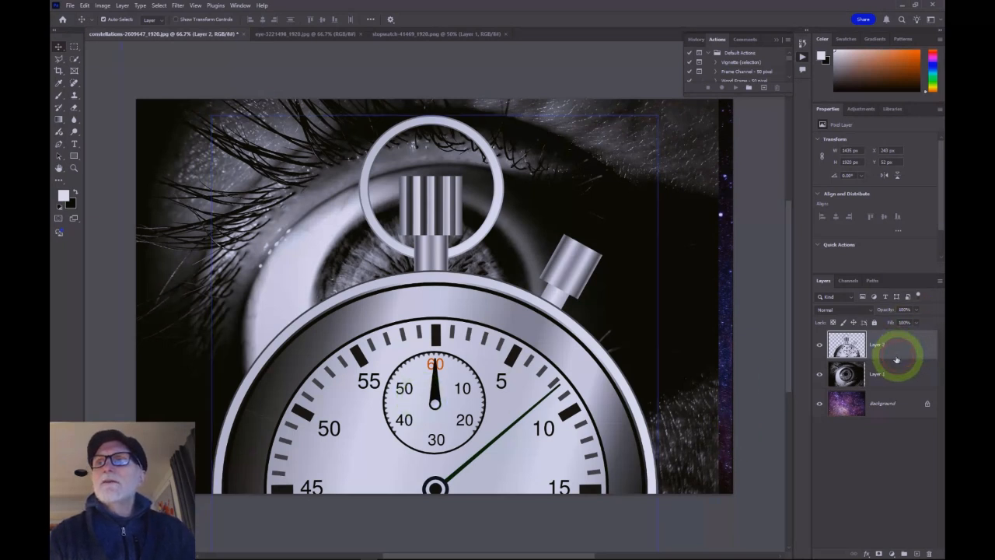
pyautogui.click(863, 371)
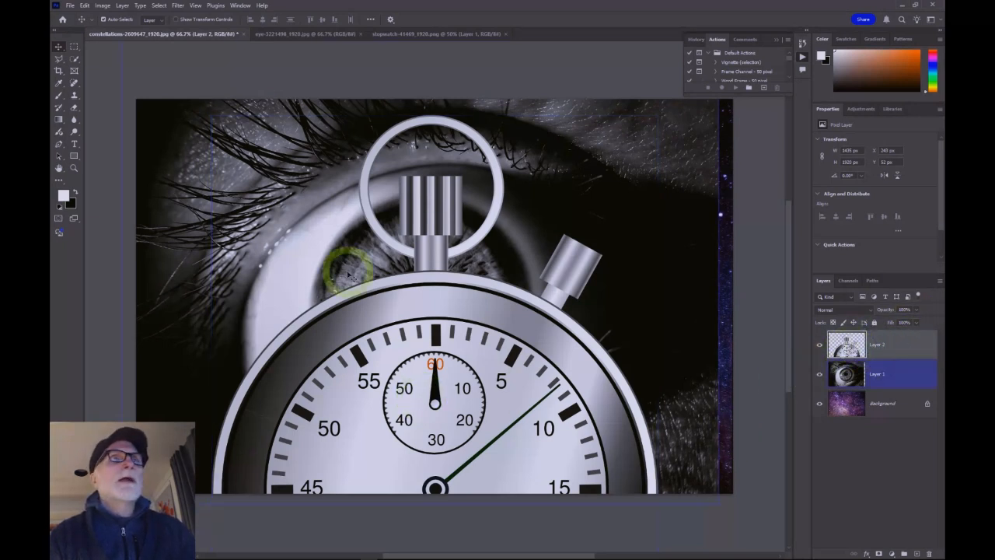
pyautogui.click(84, 6)
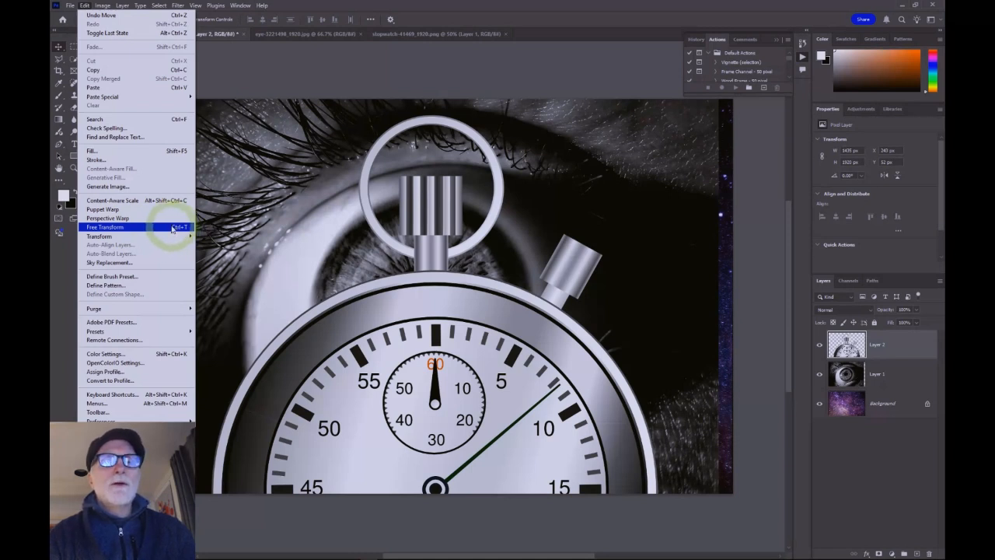
pyautogui.click(336, 71)
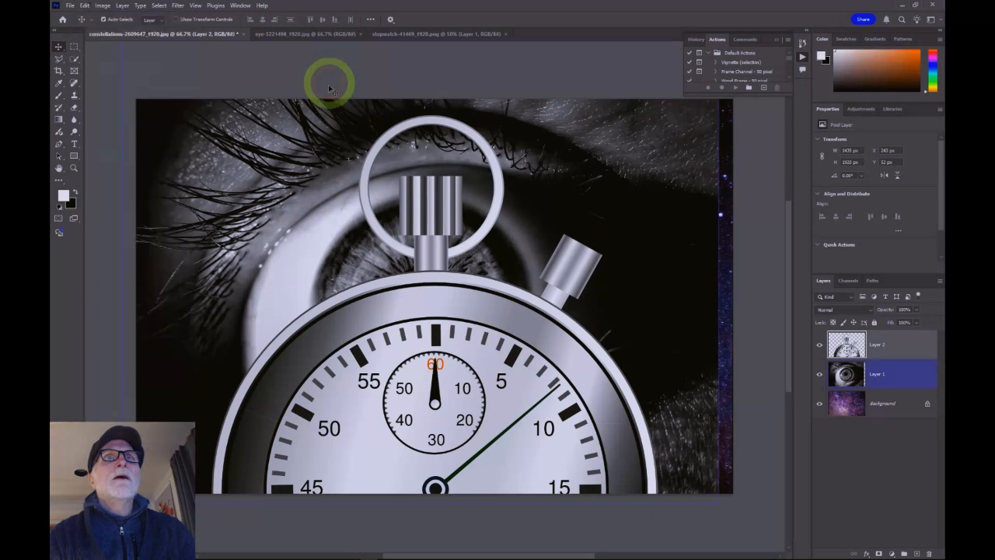
# Step: Free Transform the stopwatch, scaling it proportionally from a corner to about 47% and centring it over the iris
pyautogui.press('ctrl')
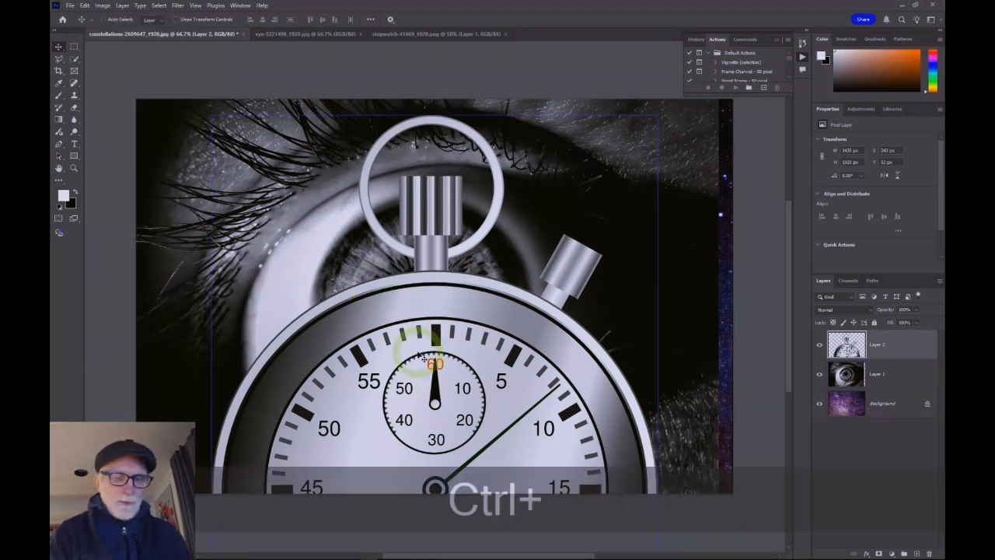
pyautogui.hotkey('ctrl', 't')
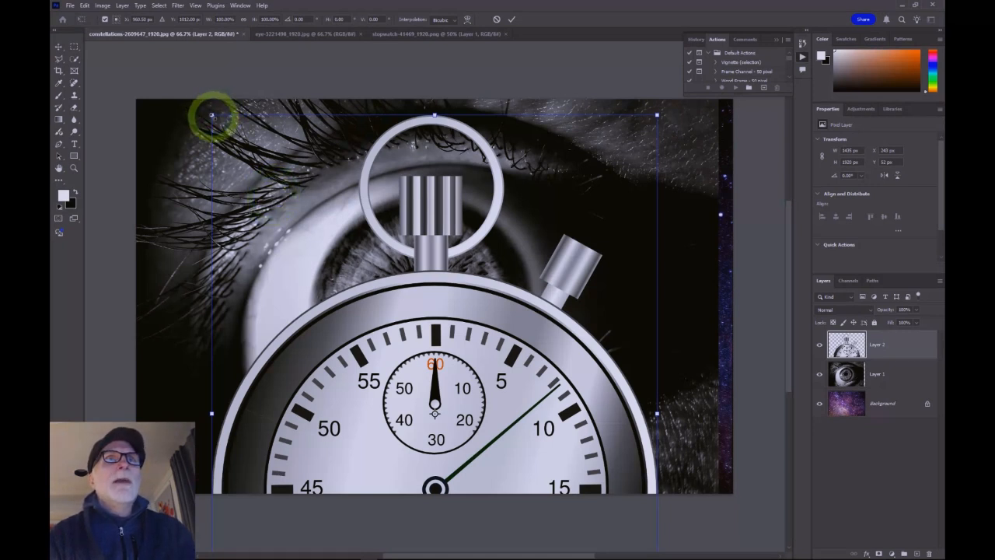
pyautogui.moveTo(212, 114); pyautogui.dragTo(234, 143)
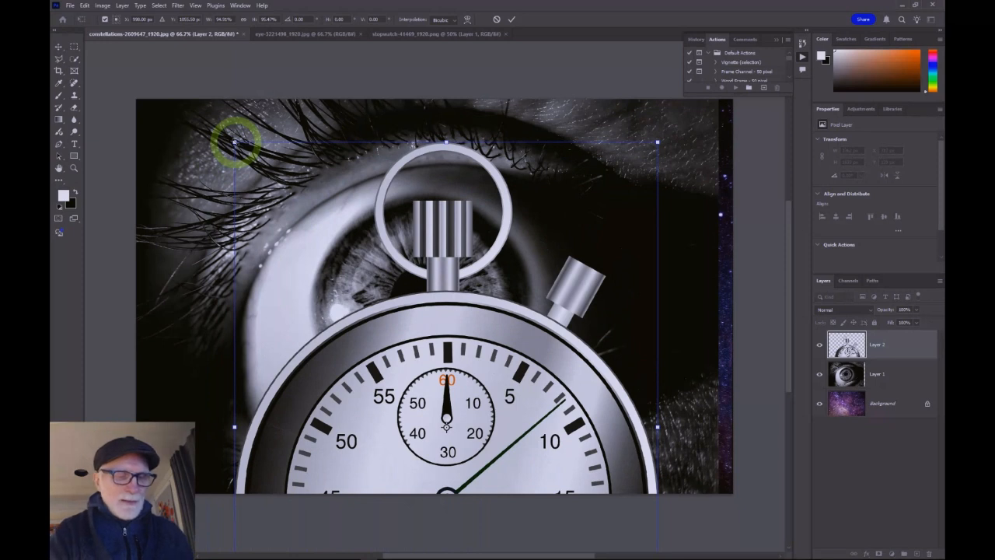
pyautogui.hotkey('ctrl', 'z')
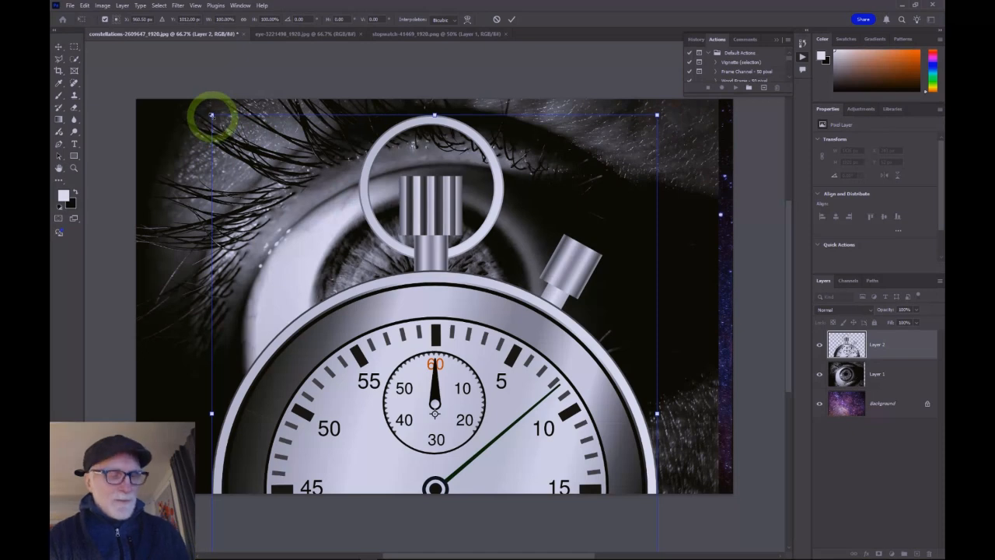
pyautogui.press('shift')
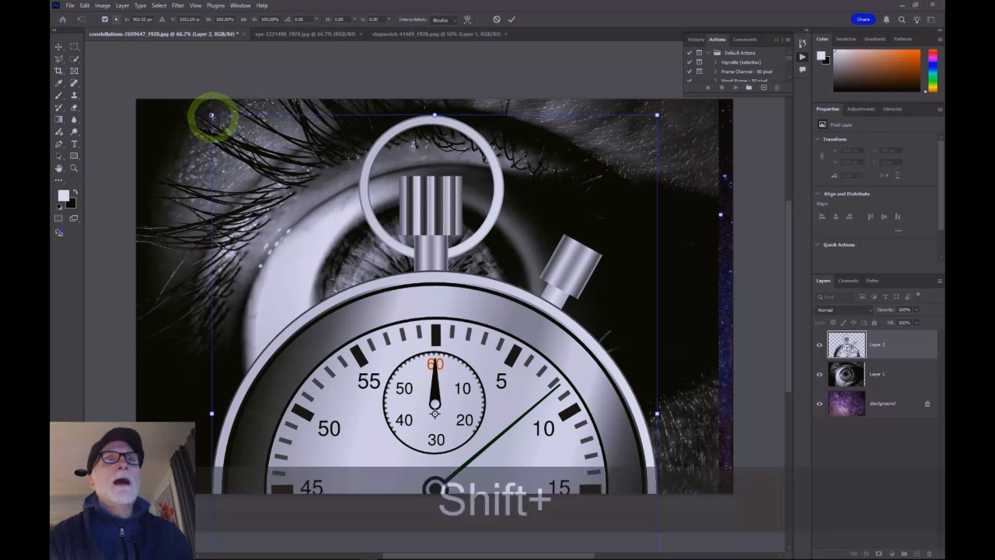
pyautogui.moveTo(211, 115); pyautogui.dragTo(404, 291)
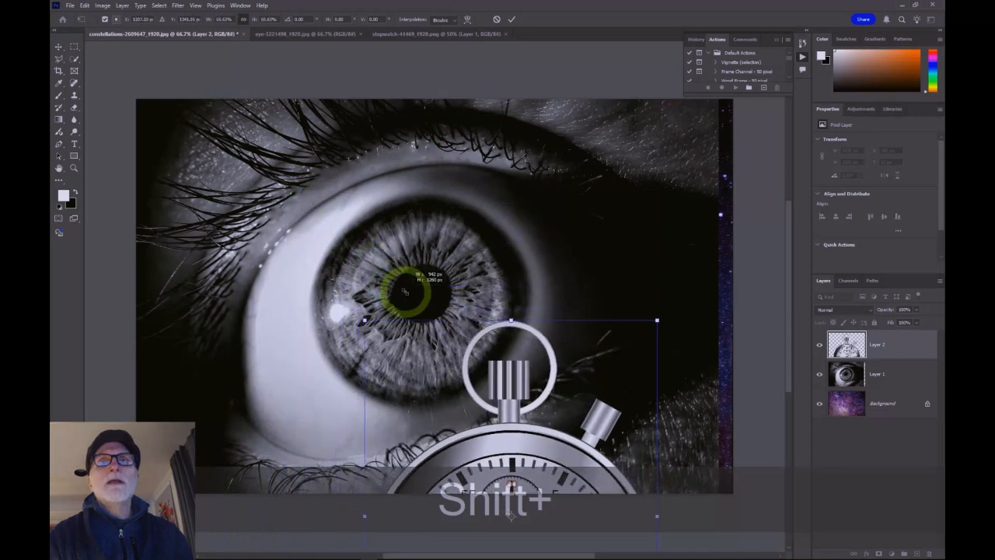
pyautogui.moveTo(511, 385); pyautogui.dragTo(420, 166)
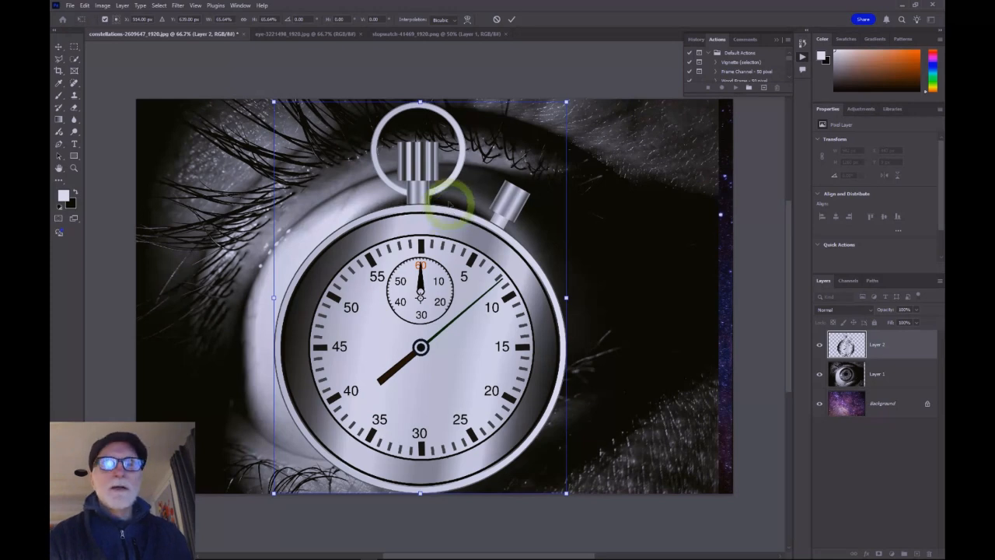
pyautogui.moveTo(273, 102); pyautogui.dragTo(374, 203)
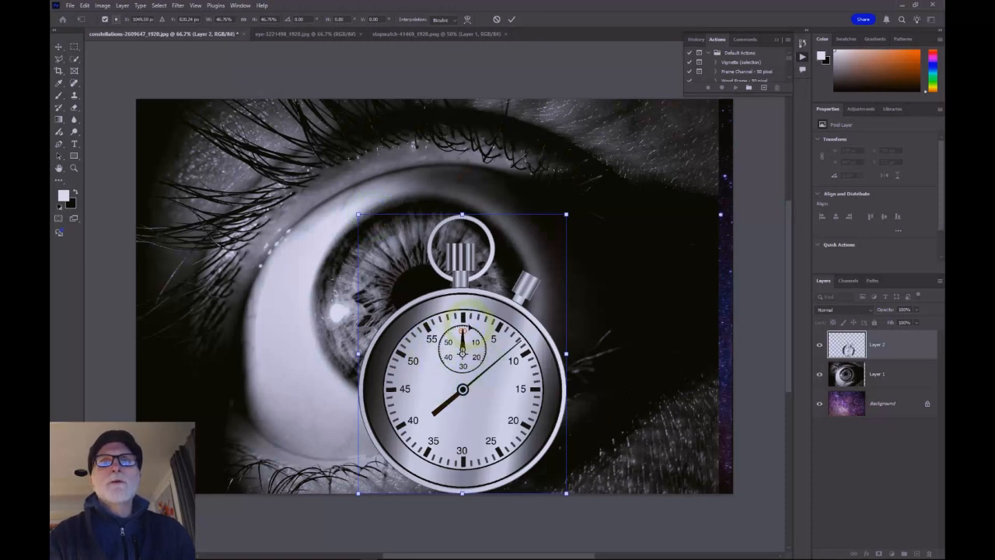
pyautogui.moveTo(489, 386); pyautogui.dragTo(468, 342)
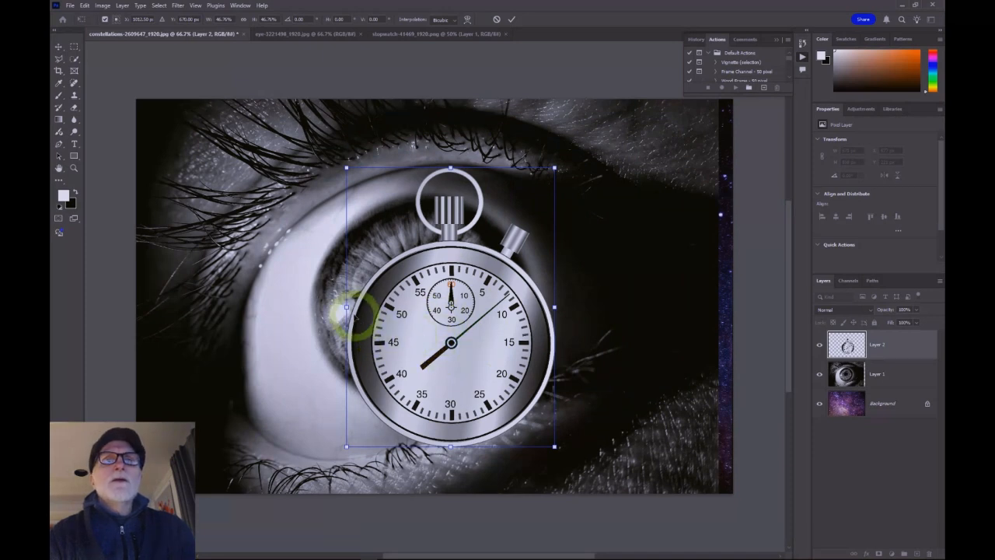
pyautogui.moveTo(347, 306); pyautogui.dragTo(310, 308)
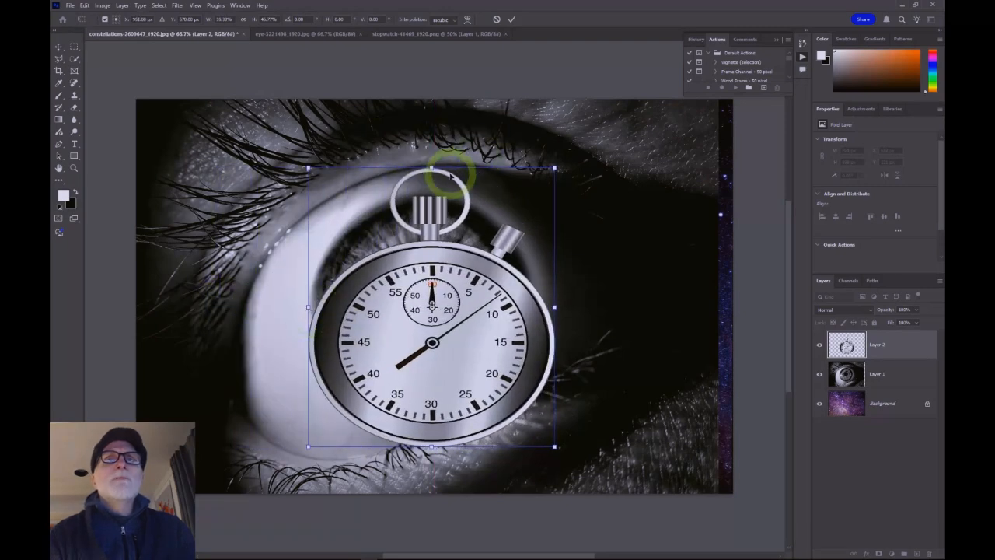
pyautogui.moveTo(431, 166)
pyautogui.mouseDown()
pyautogui.moveTo(431, 112)
pyautogui.moveTo(444, 238)
pyautogui.moveTo(432, 157)
pyautogui.mouseUp()
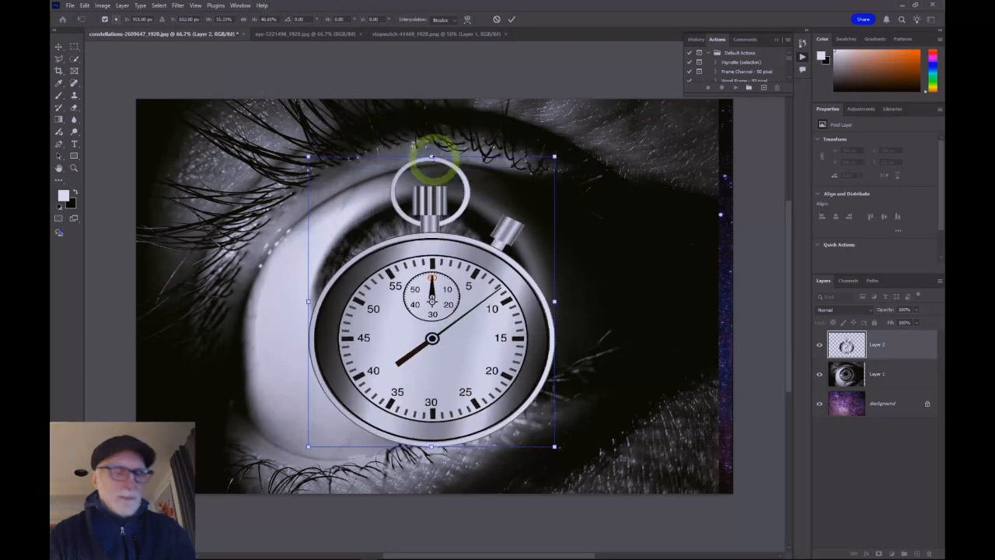
pyautogui.hotkey('ctrl', 'z')
pyautogui.hotkey('ctrl', 'z')
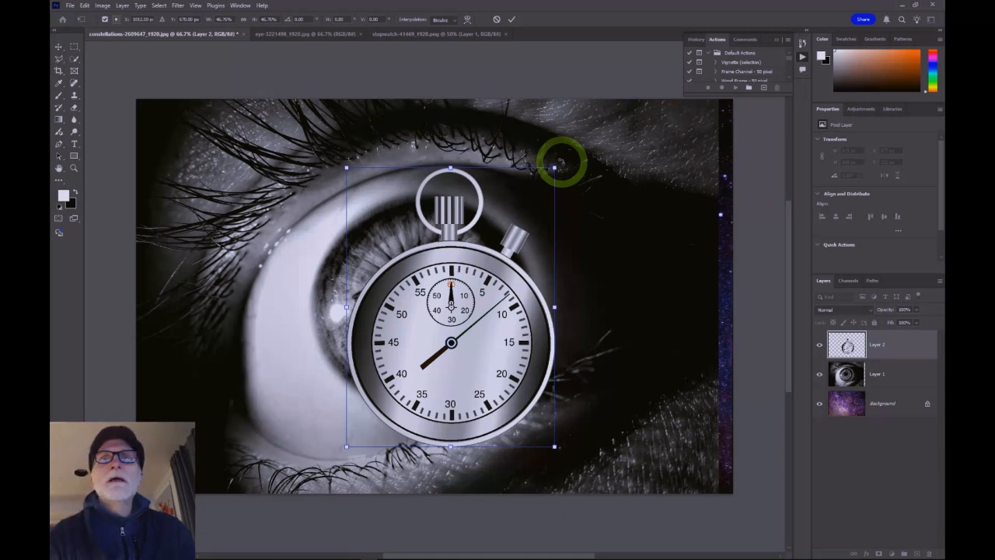
# Step: Try rotating the stopwatch around a reference point moved to its lower-left corner
pyautogui.moveTo(560, 162); pyautogui.dragTo(524, 208)
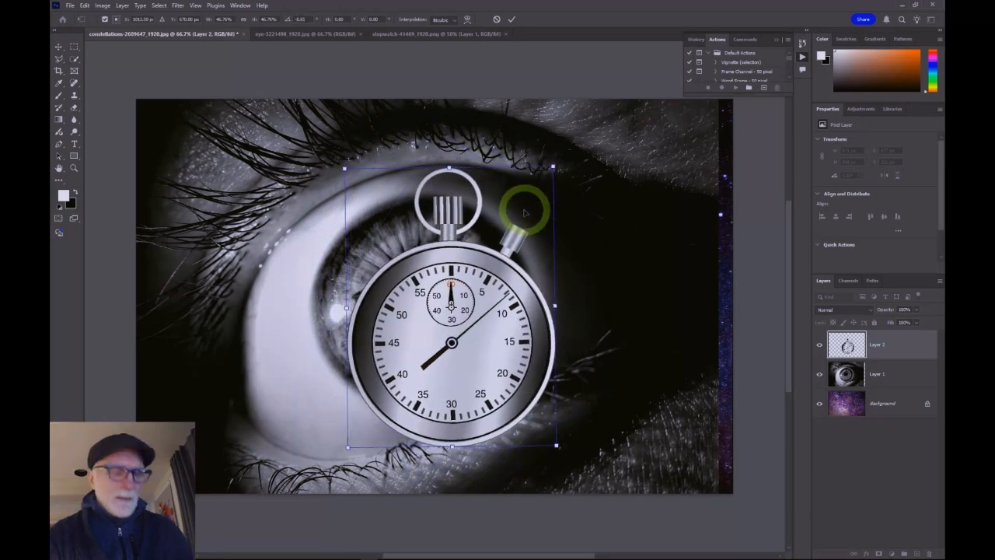
pyautogui.hotkey('ctrl', 'z')
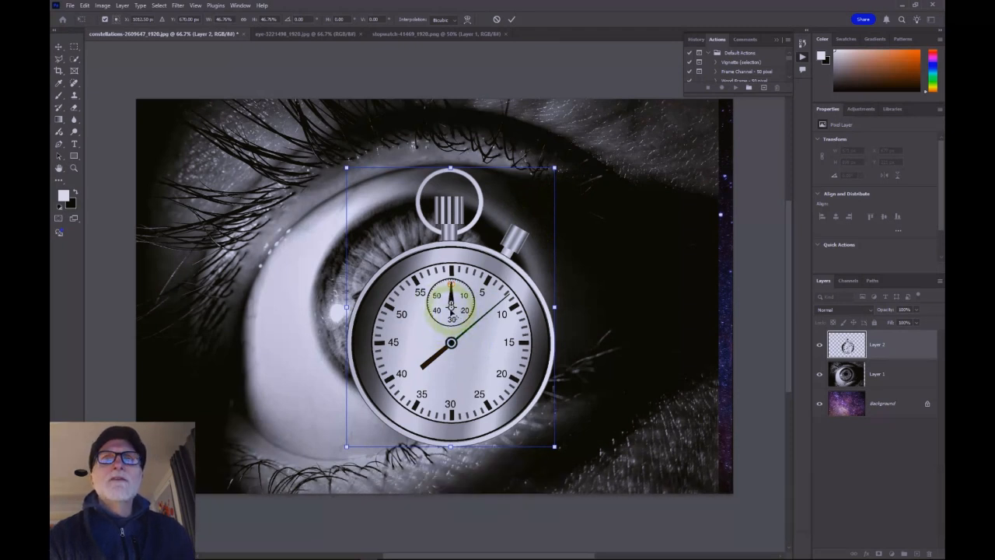
pyautogui.moveTo(414, 320); pyautogui.dragTo(359, 435)
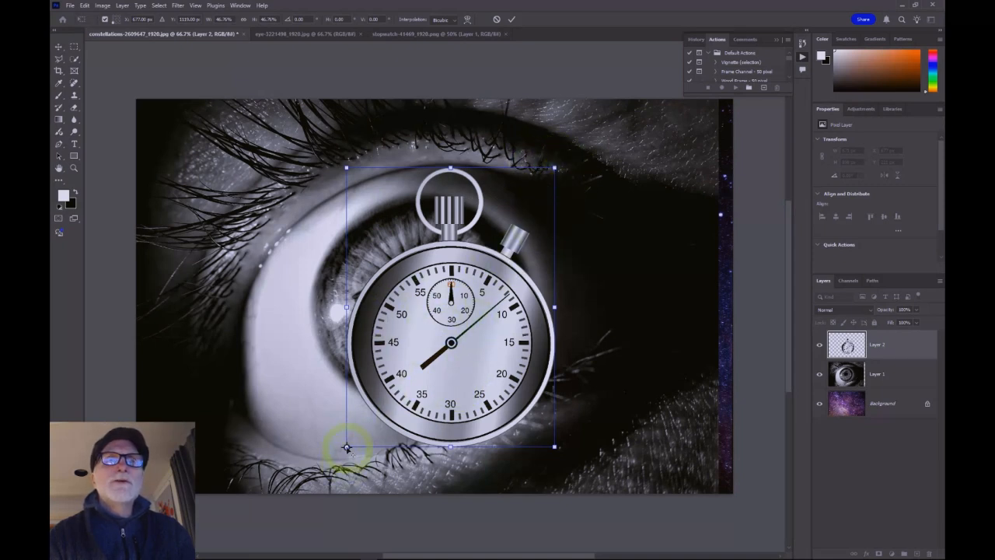
pyautogui.moveTo(347, 448)
pyautogui.mouseDown()
pyautogui.moveTo(367, 430)
pyautogui.moveTo(347, 447)
pyautogui.mouseUp()
pyautogui.moveTo(569, 163); pyautogui.dragTo(516, 226)
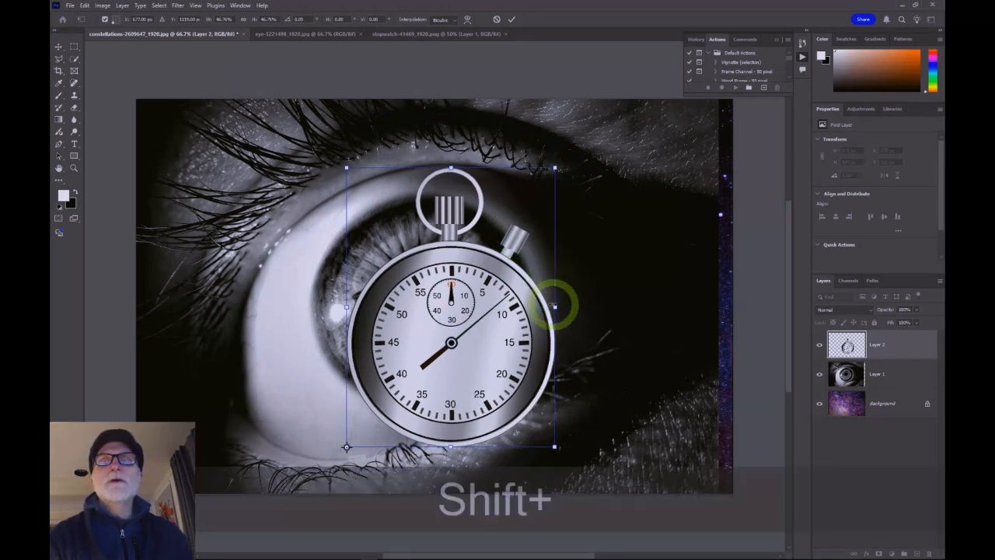
pyautogui.moveTo(572, 161); pyautogui.dragTo(482, 272)
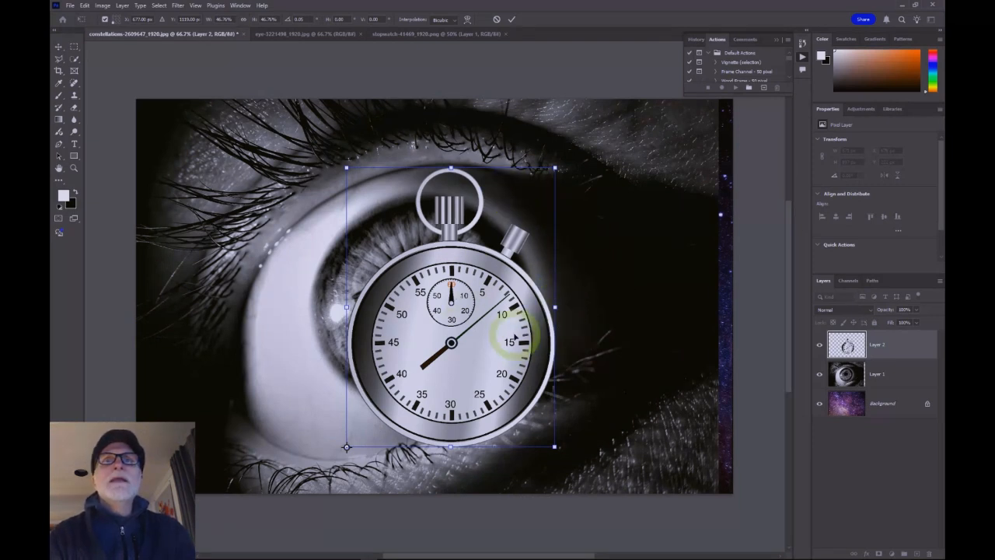
# Step: Move the stopwatch higher, rotate it 25.57° about its centre, nudge it left, and commit the transform
pyautogui.moveTo(467, 344); pyautogui.dragTo(441, 304)
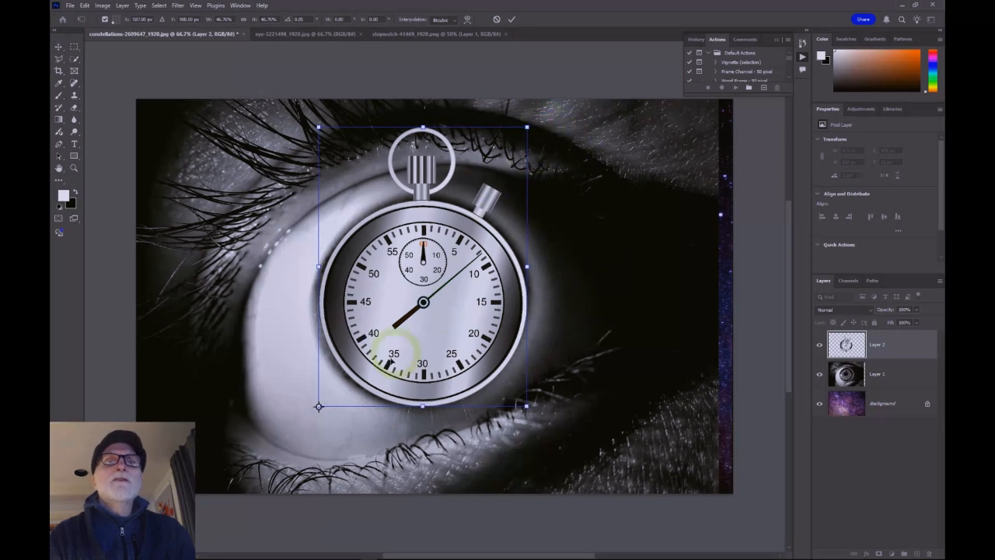
pyautogui.moveTo(319, 407); pyautogui.dragTo(423, 265)
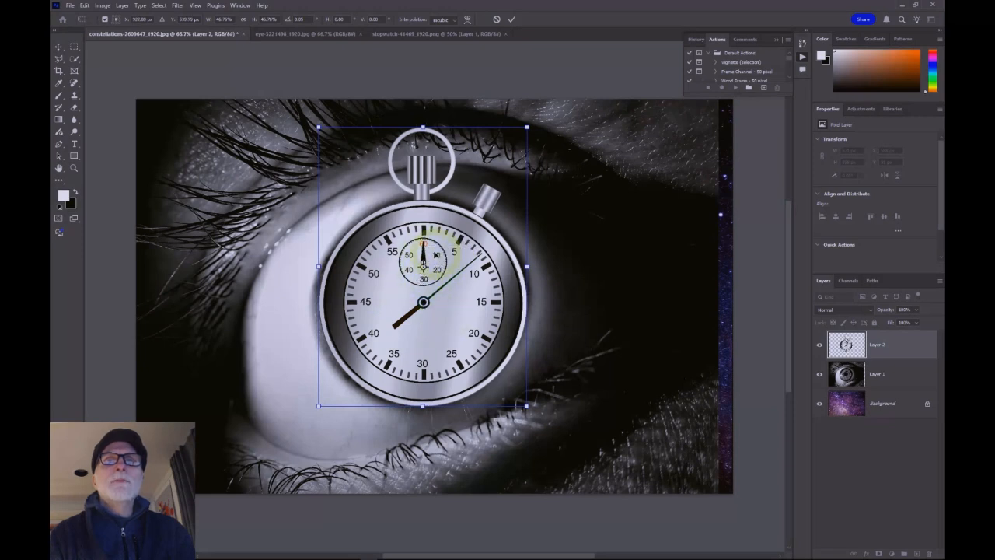
pyautogui.moveTo(542, 122); pyautogui.dragTo(482, 98)
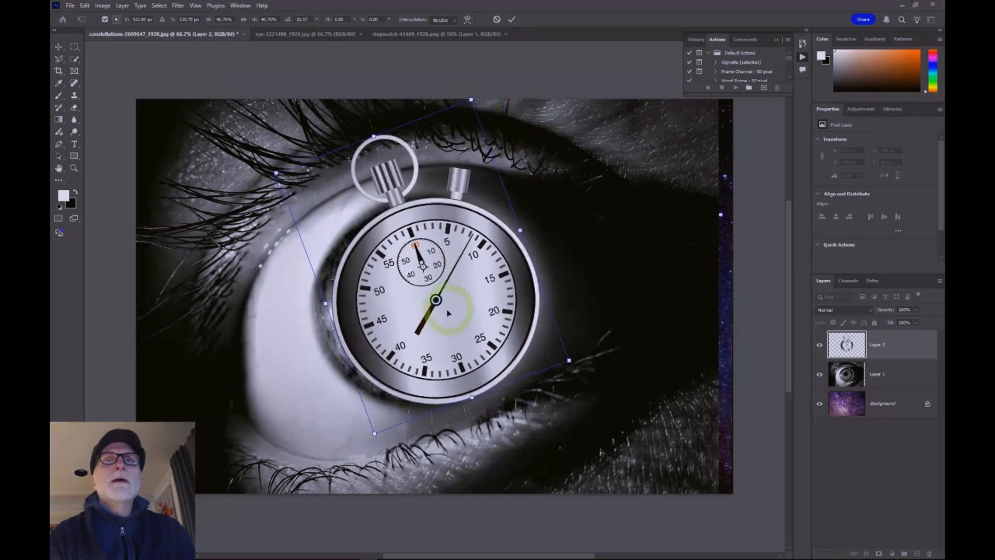
pyautogui.moveTo(445, 310); pyautogui.dragTo(428, 308)
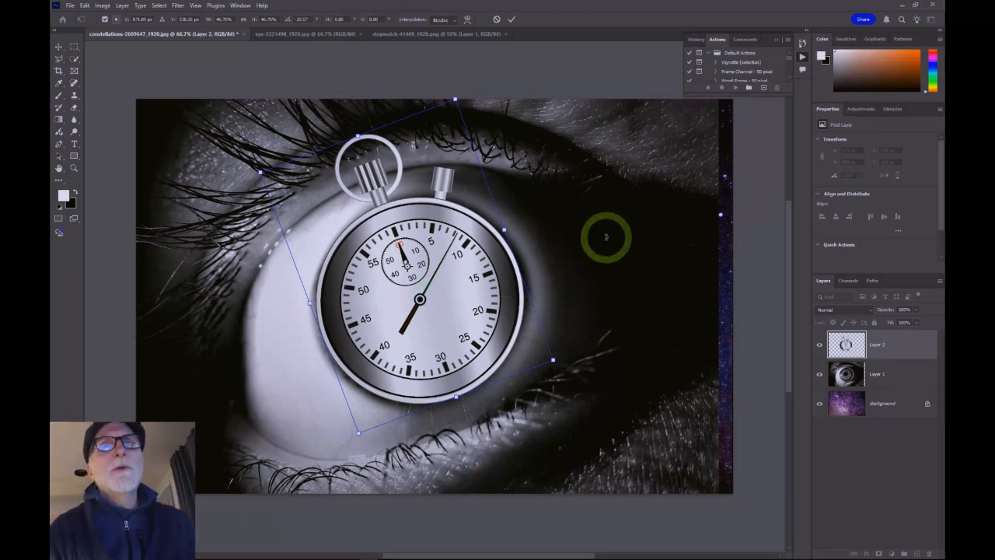
pyautogui.press('Return')
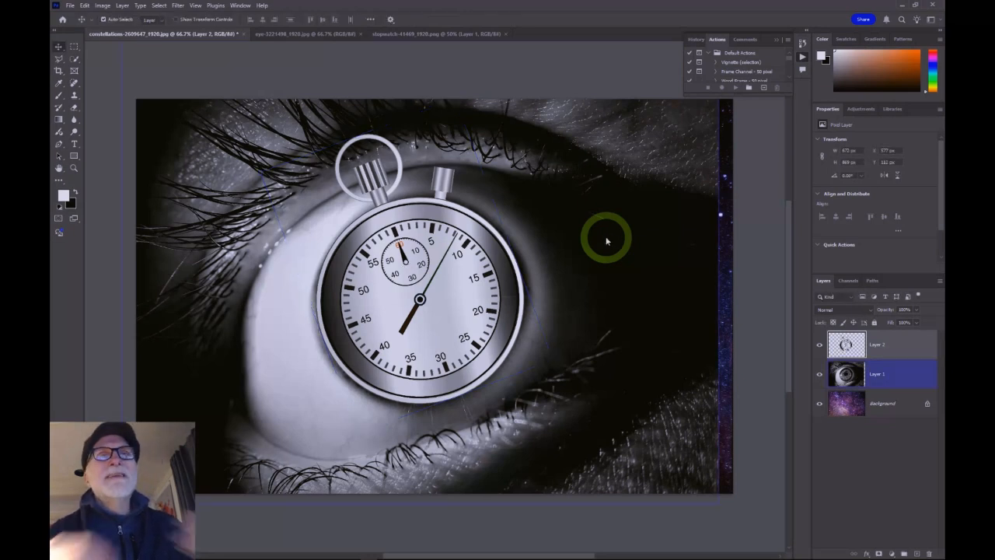
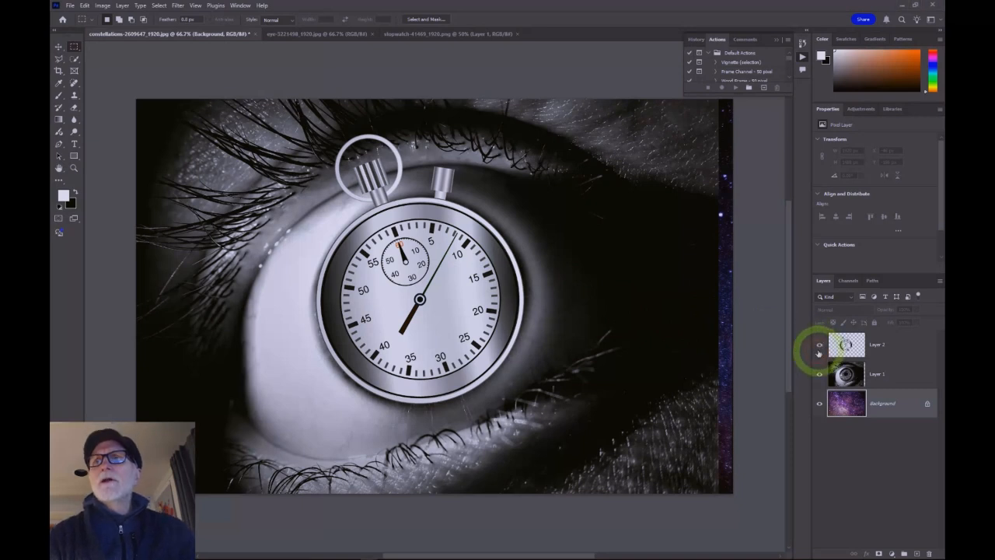
# Step: Hide the stopwatch and eye layers so only the starry background shows
pyautogui.click(820, 345)
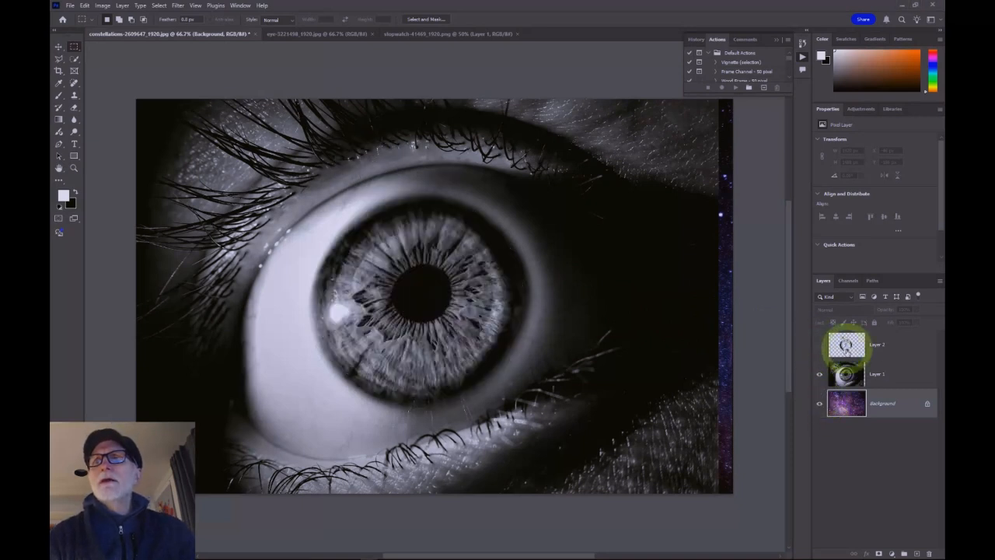
pyautogui.click(820, 376)
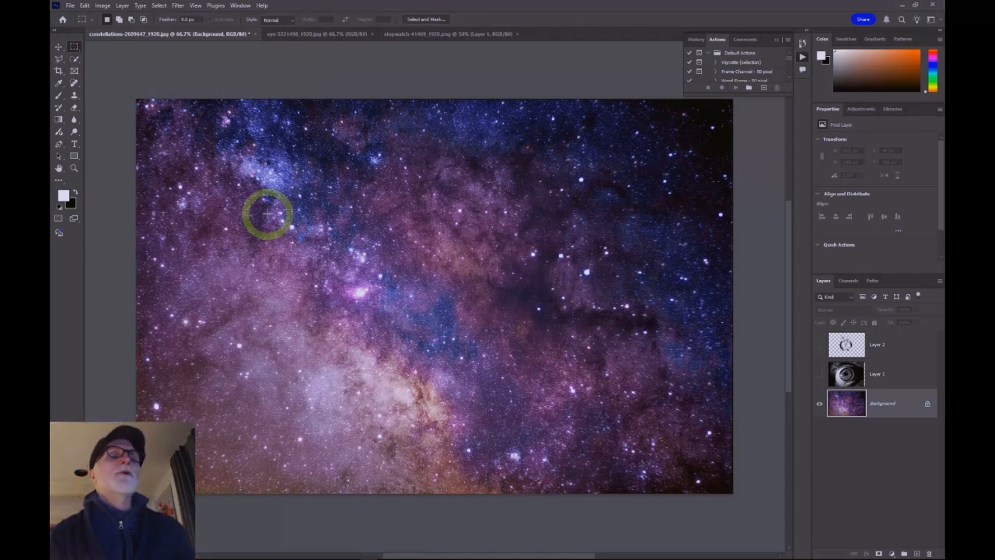
# Step: Draw a rectangular selection on the background and reposition it nearer the image centre
pyautogui.moveTo(272, 180); pyautogui.dragTo(638, 413)
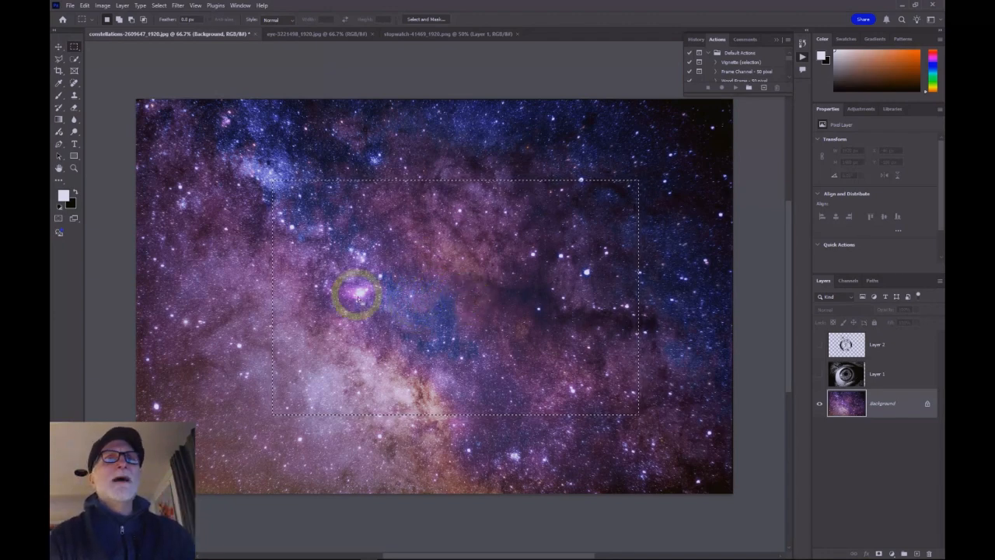
pyautogui.moveTo(464, 306); pyautogui.dragTo(394, 266)
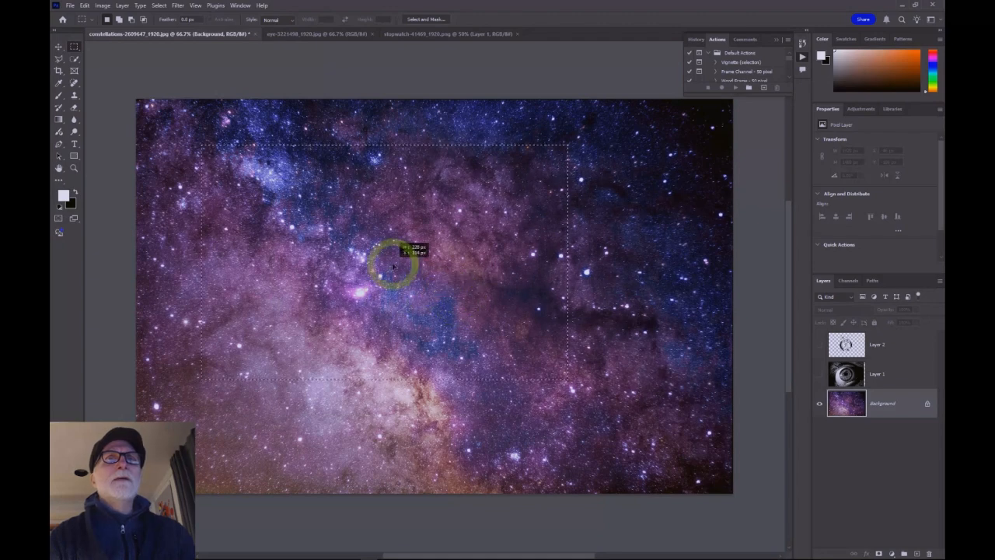
pyautogui.moveTo(416, 317); pyautogui.dragTo(424, 288)
pyautogui.moveTo(465, 260); pyautogui.dragTo(451, 302)
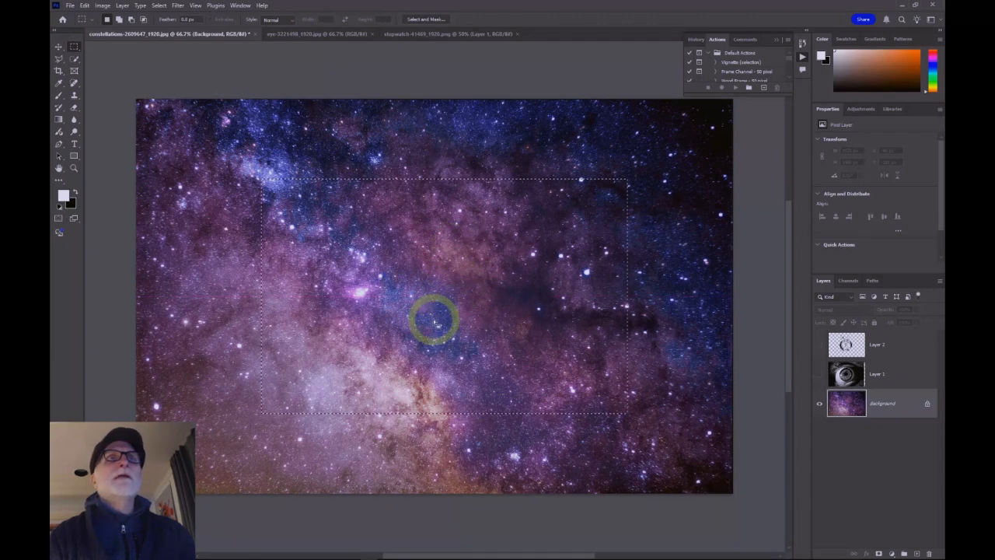
# Step: Use Transform Selection to stretch the rectangular selection taller and wider, then commit it
pyautogui.click(159, 5)
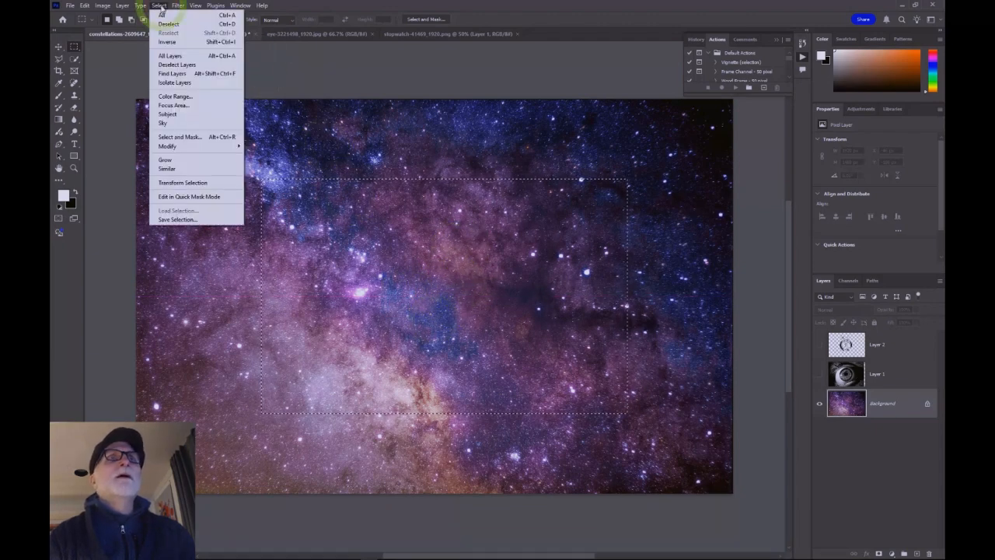
pyautogui.click(203, 185)
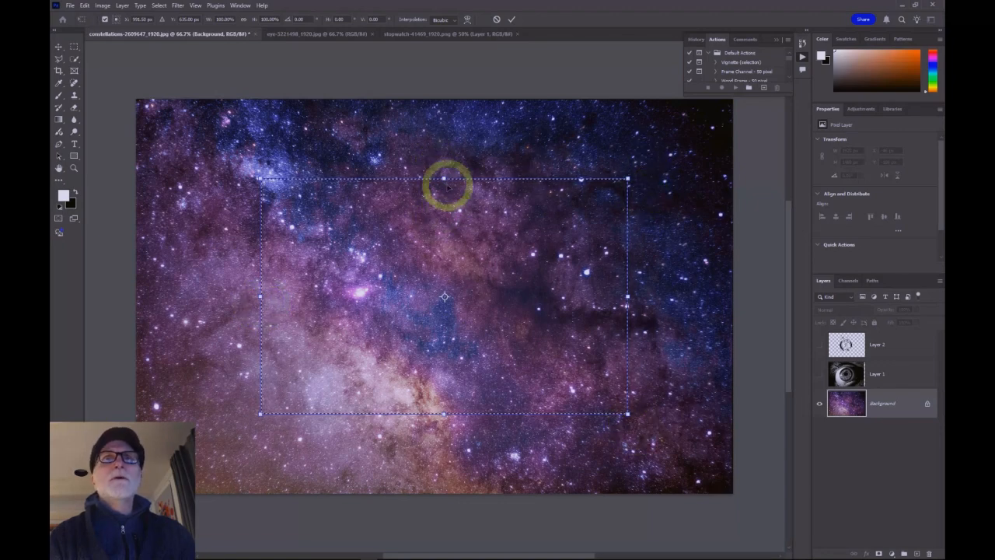
pyautogui.moveTo(443, 178); pyautogui.dragTo(442, 142)
pyautogui.moveTo(443, 413); pyautogui.dragTo(444, 448)
pyautogui.moveTo(262, 294); pyautogui.dragTo(212, 296)
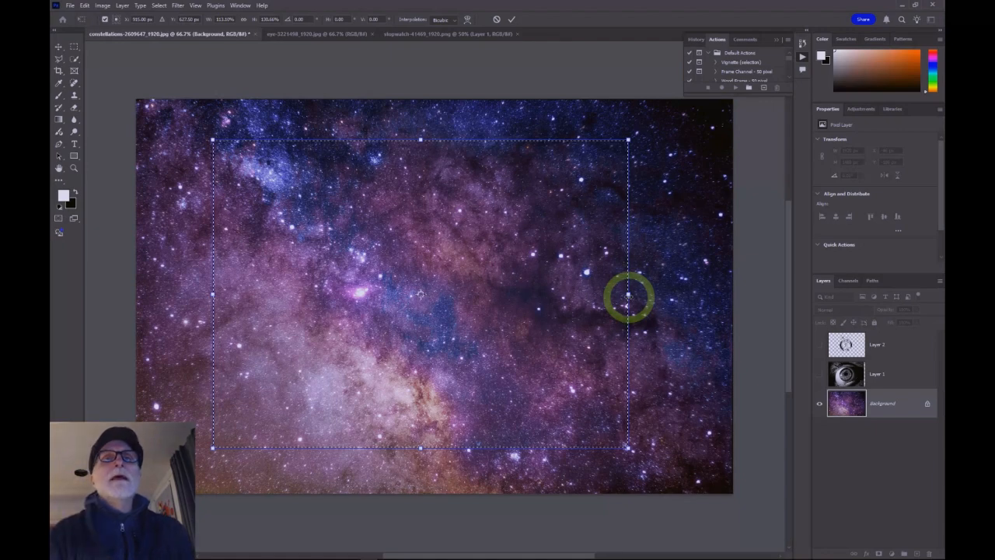
pyautogui.moveTo(628, 296); pyautogui.dragTo(662, 296)
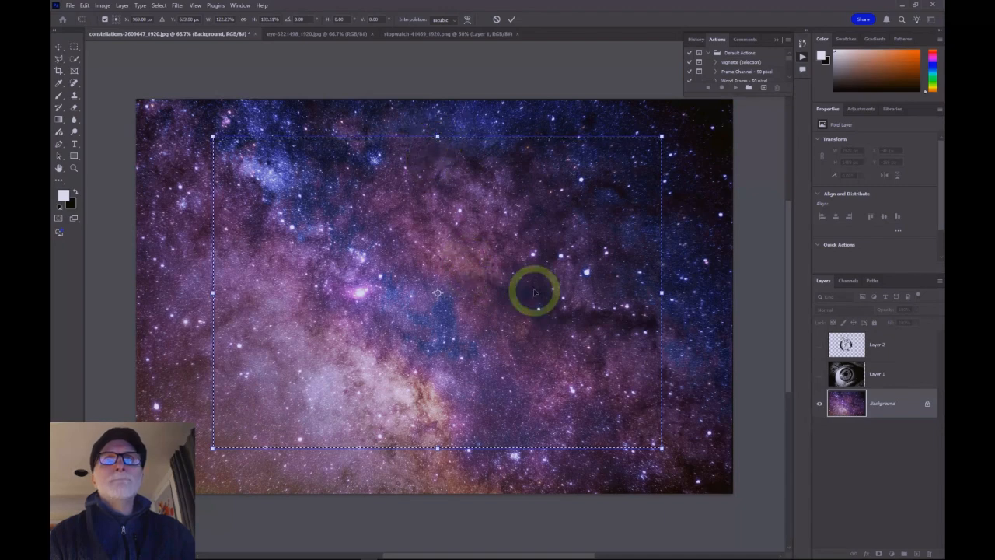
pyautogui.press('Return')
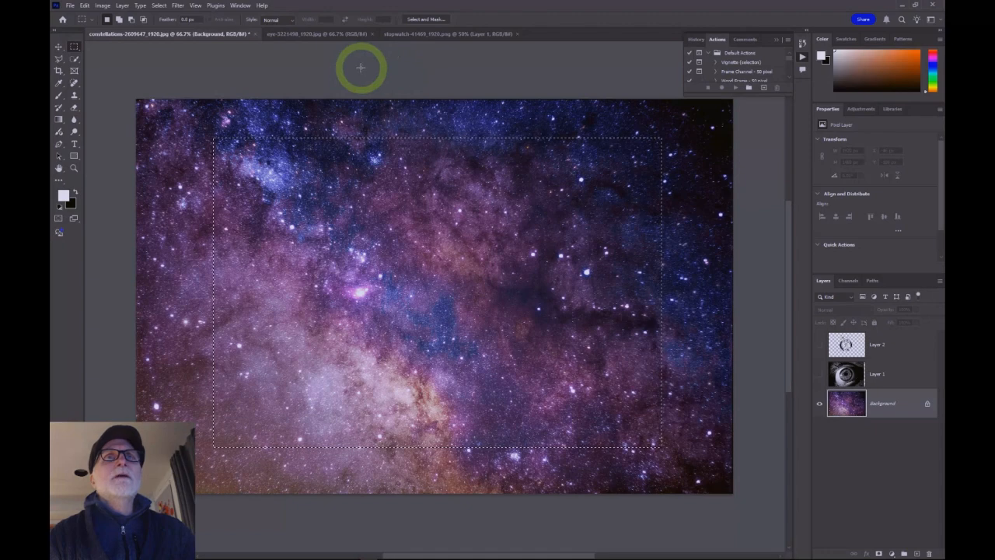
# Step: Deselect and reselect the rectangular selection twice, finally deselecting it
pyautogui.click(225, 125)
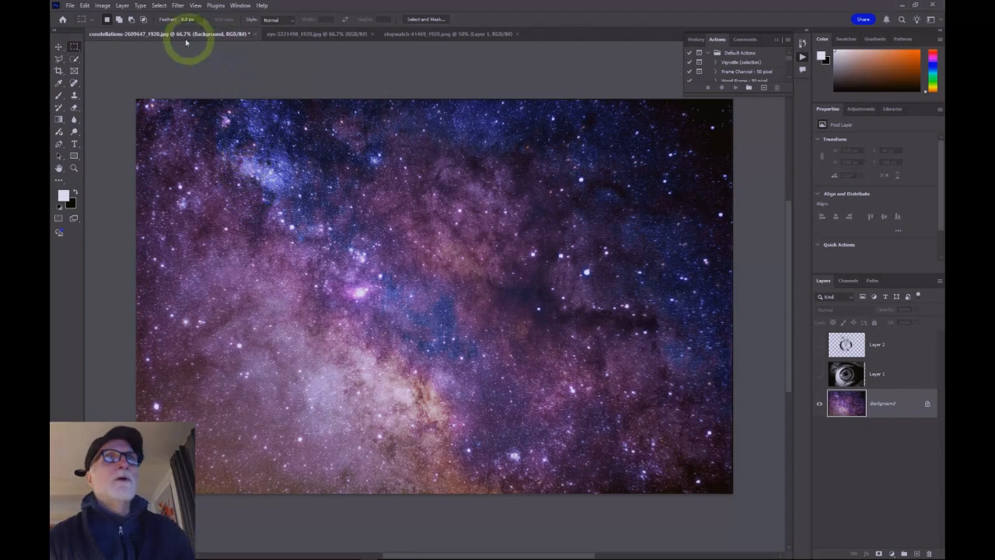
pyautogui.click(160, 7)
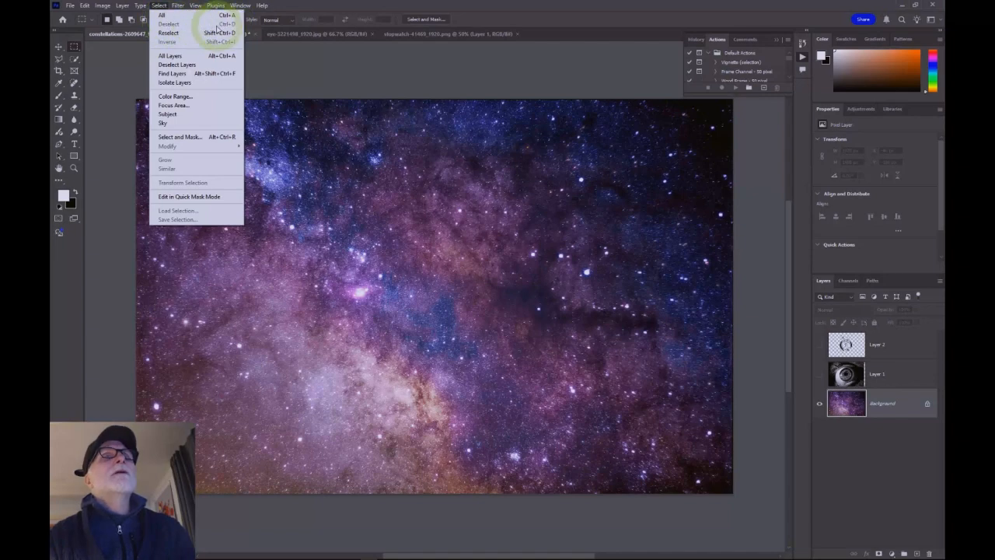
pyautogui.click(169, 33)
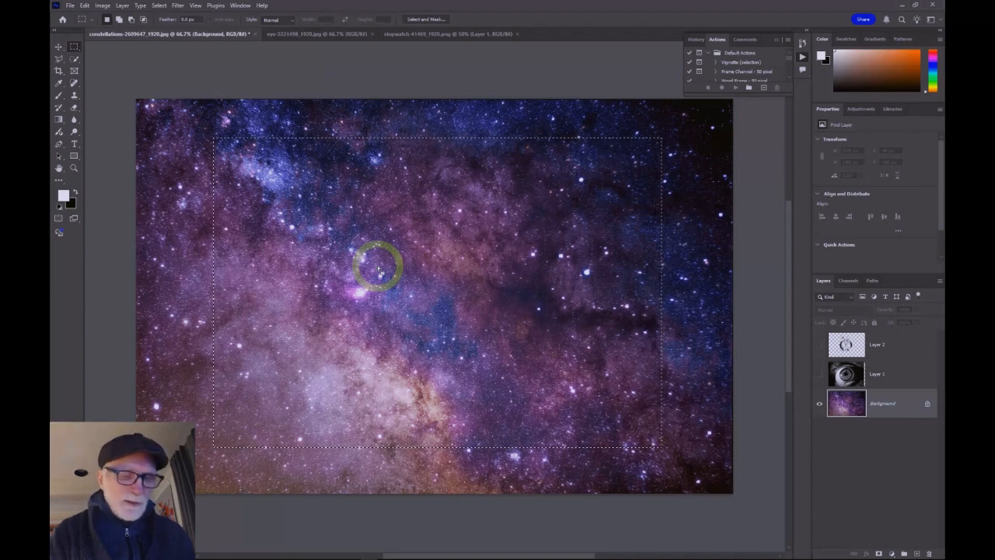
pyautogui.press('super')
pyautogui.press('super+ctrl+d')
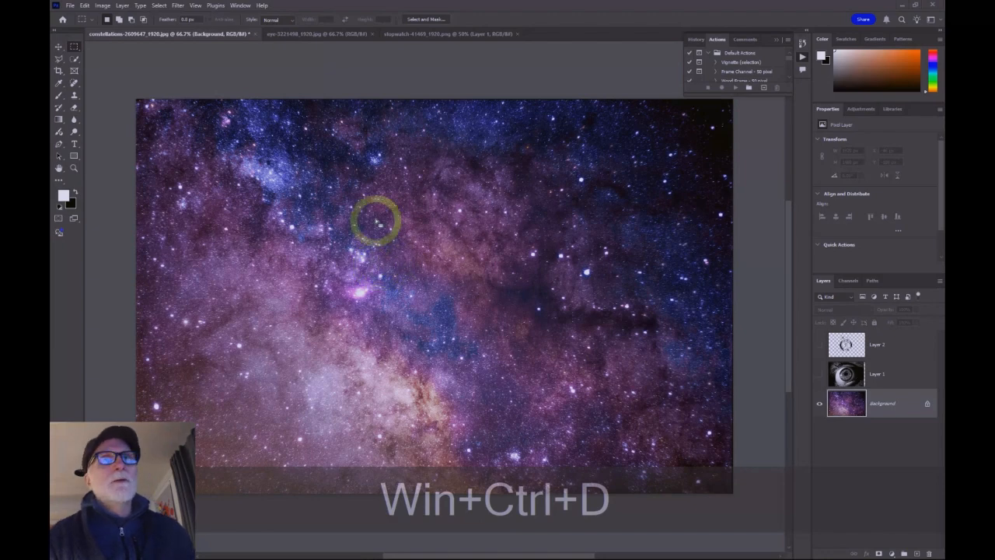
pyautogui.hotkey('ctrl', 'd')
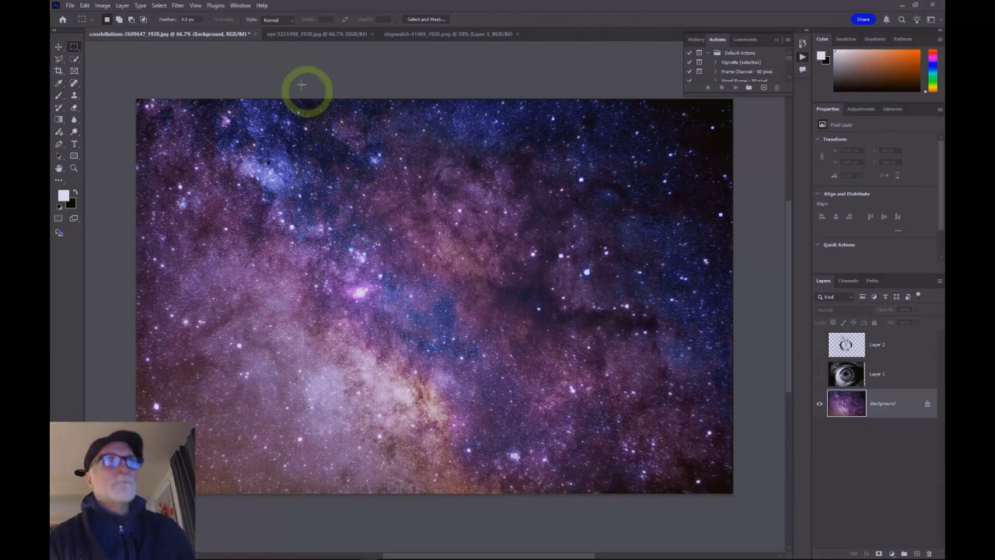
pyautogui.click(159, 6)
pyautogui.click(169, 33)
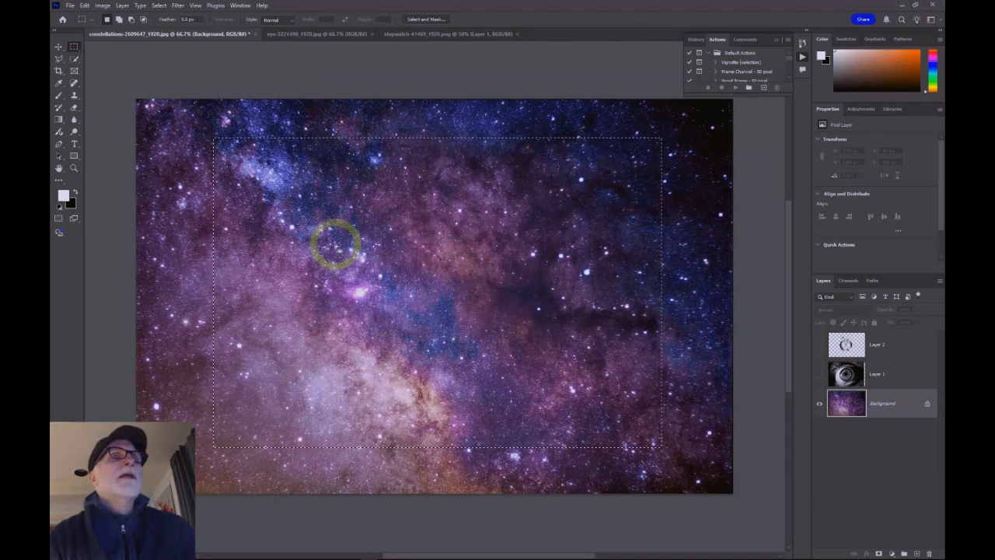
pyautogui.click(239, 83)
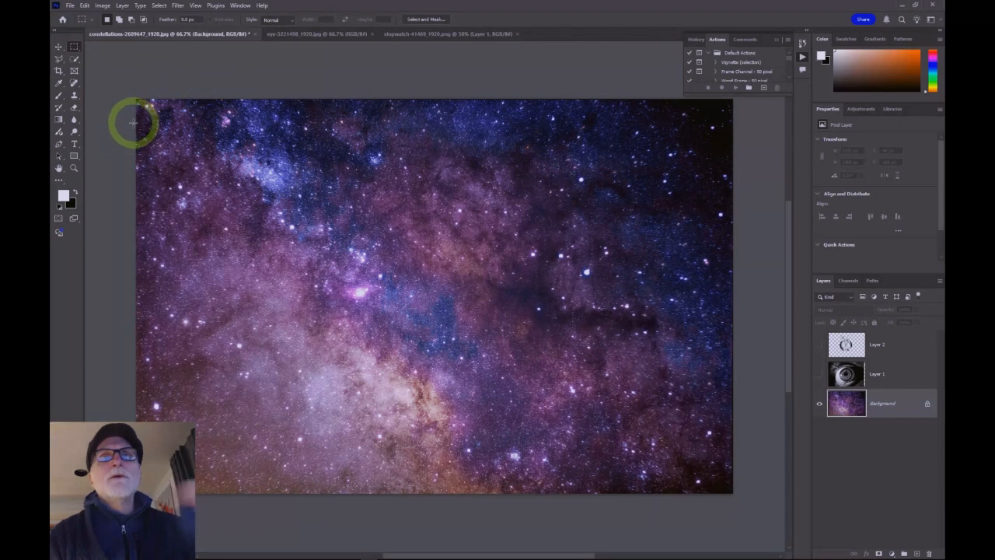
# Step: Switch to the Elliptical Marquee Tool, draw elliptical selections over the background, then deselect
pyautogui.click(75, 47)
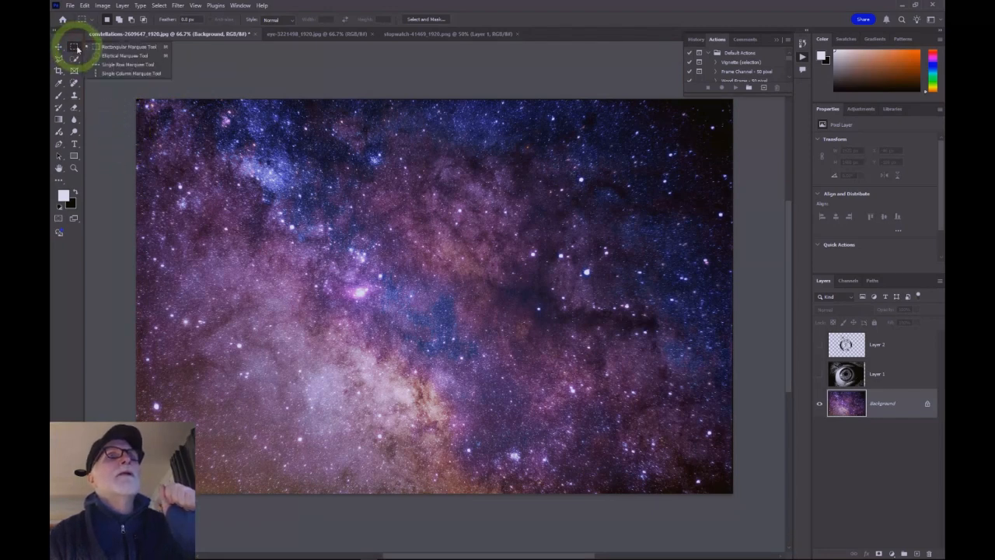
pyautogui.click(121, 56)
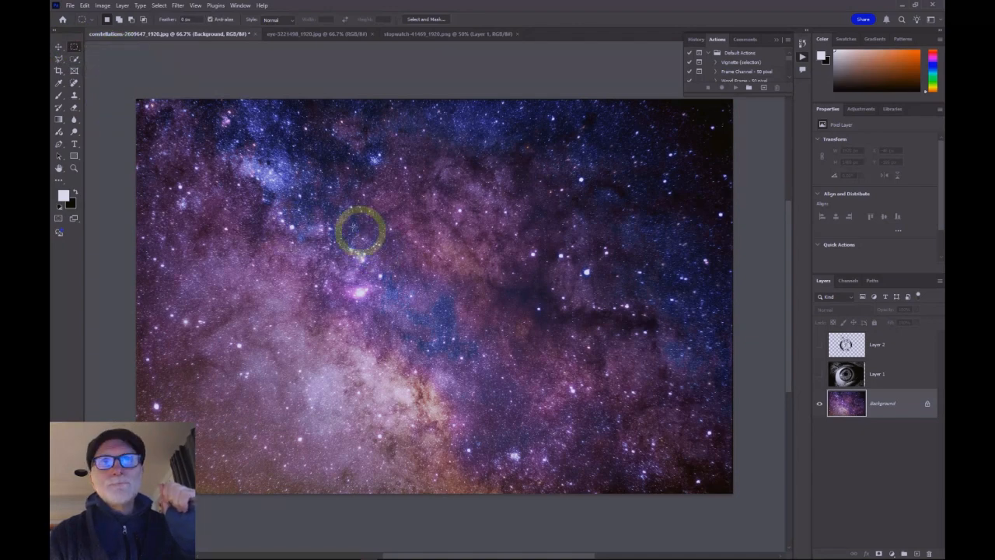
pyautogui.moveTo(269, 173); pyautogui.dragTo(447, 302)
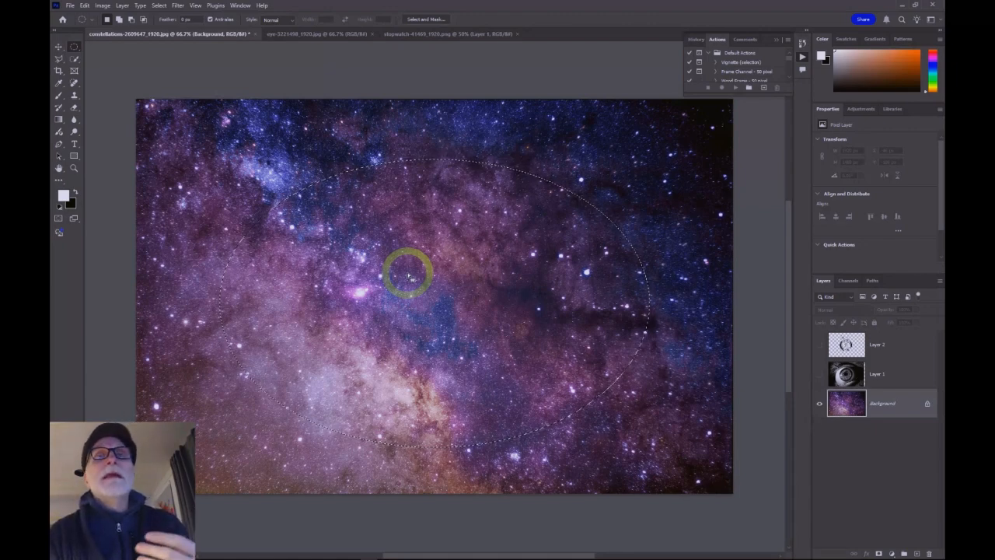
pyautogui.moveTo(320, 160); pyautogui.dragTo(541, 382)
pyautogui.hotkey('ctrl', 'd')
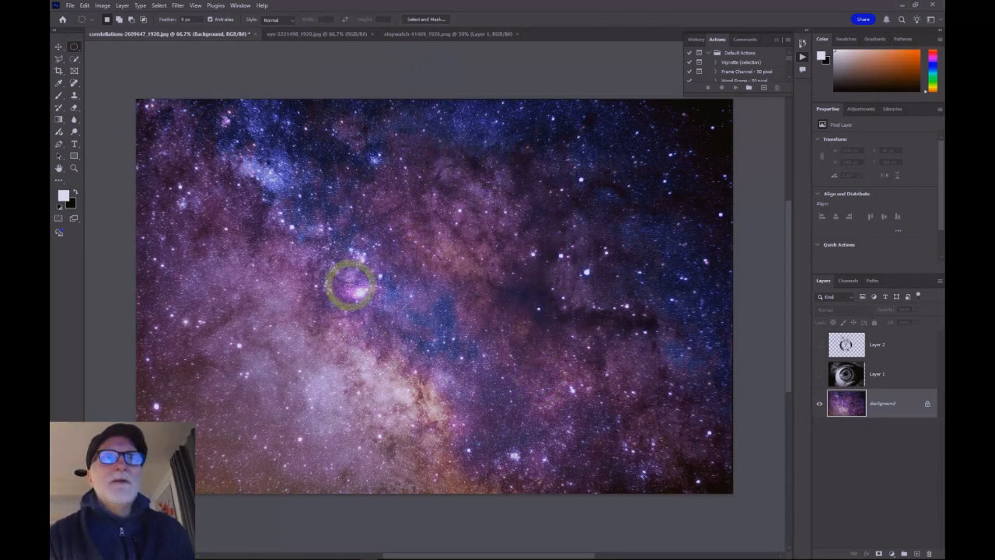
# Step: Draw a perfect circle selection with Shift held and move it to the centre of the image
pyautogui.press('shift')
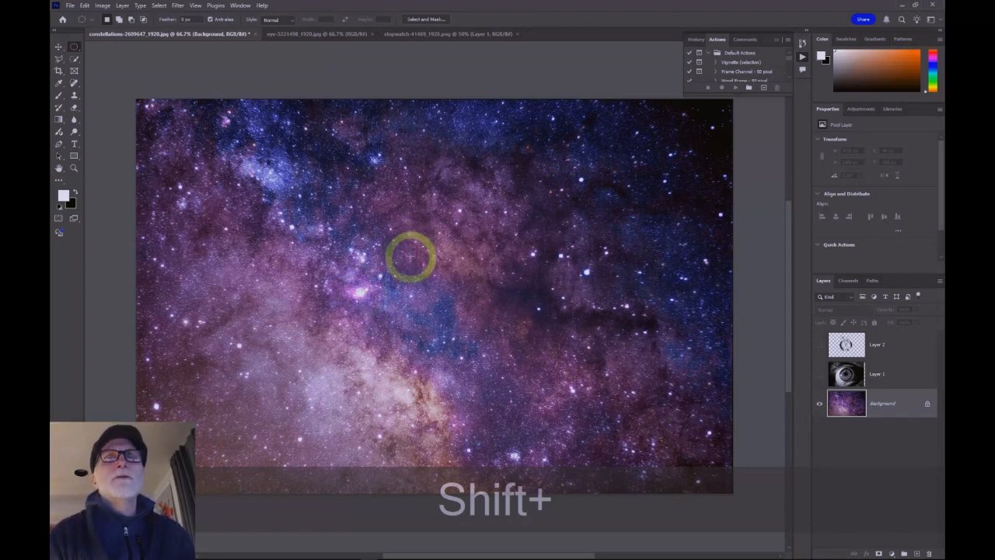
pyautogui.moveTo(359, 190); pyautogui.dragTo(631, 471)
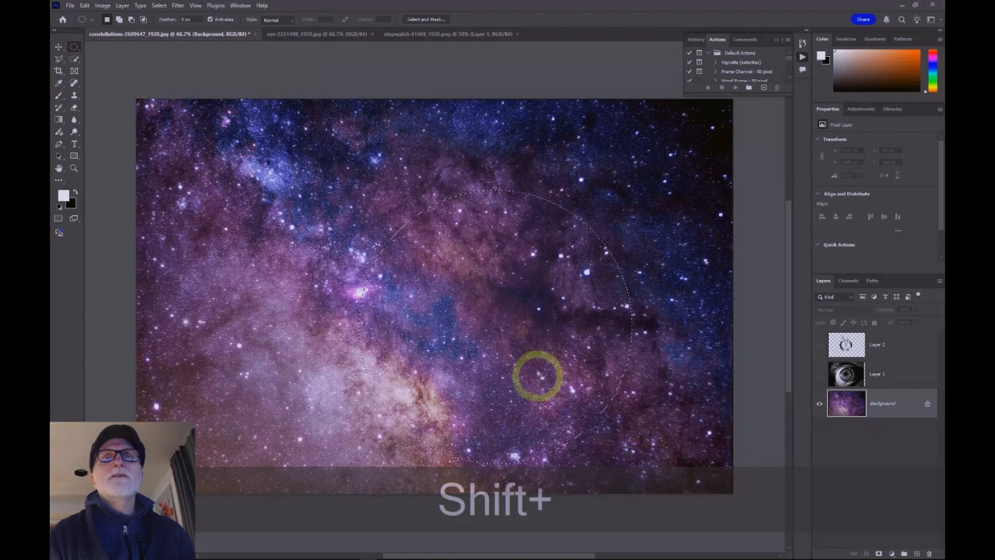
pyautogui.moveTo(500, 332); pyautogui.dragTo(438, 302)
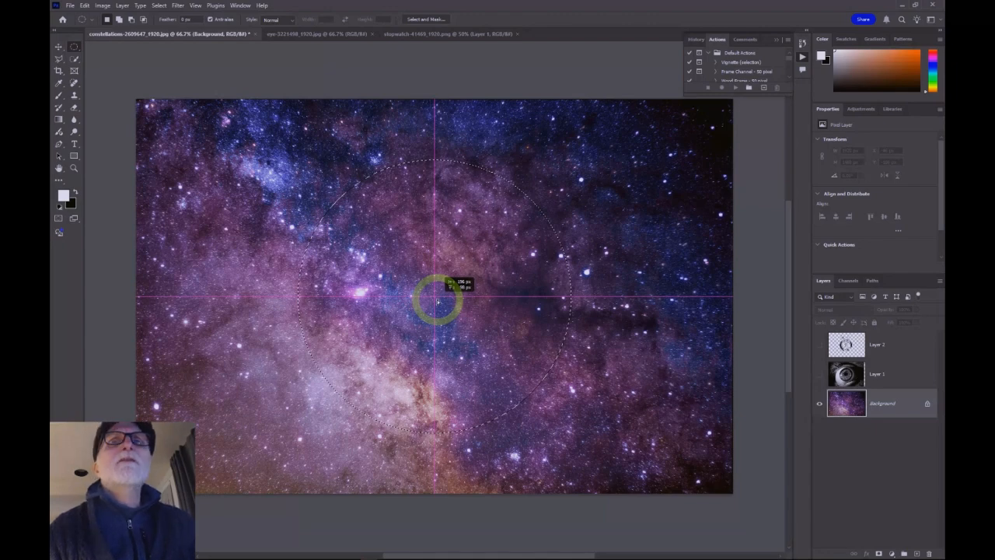
pyautogui.moveTo(438, 302); pyautogui.dragTo(436, 300)
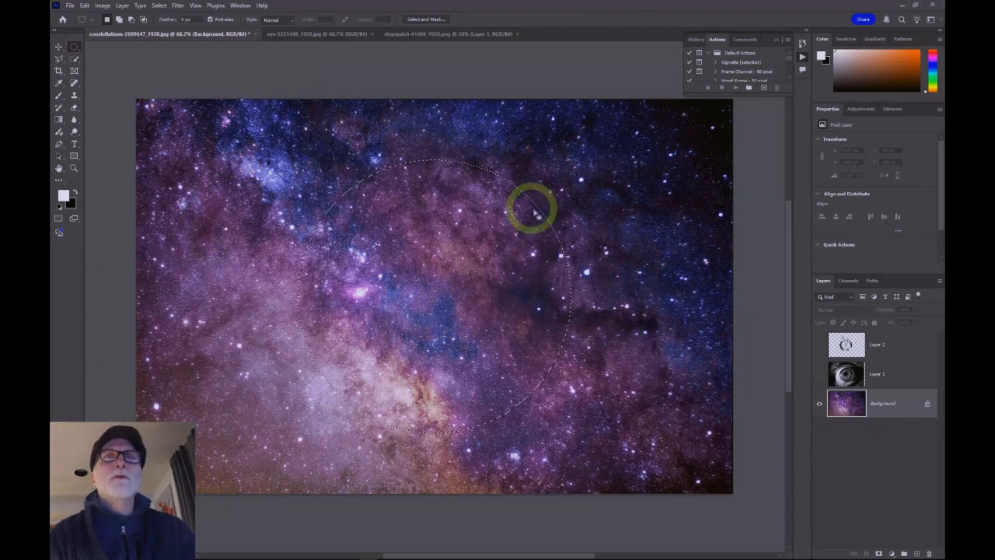
# Step: Invert the selection and try painting white Brush strokes around the circle, undoing both strokes
pyautogui.click(159, 5)
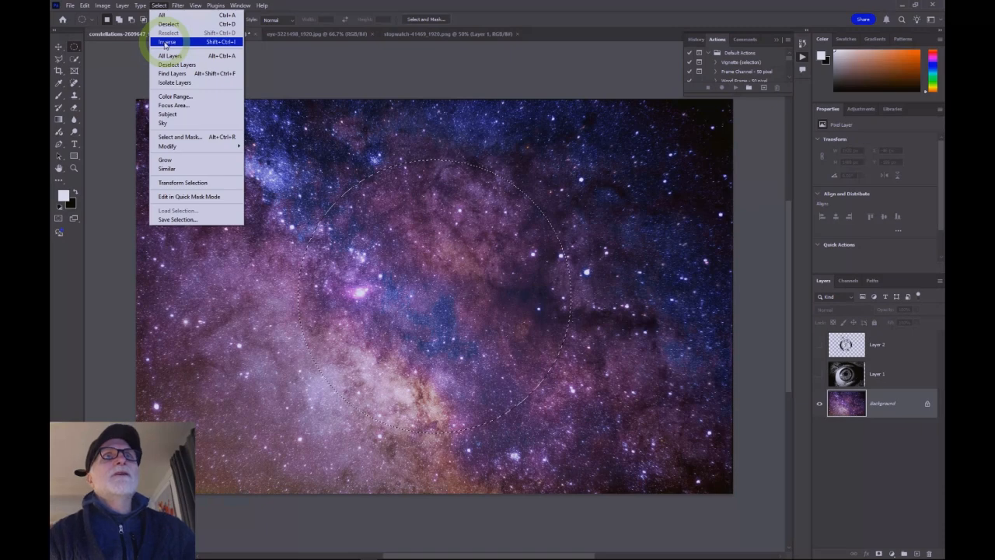
pyautogui.click(165, 42)
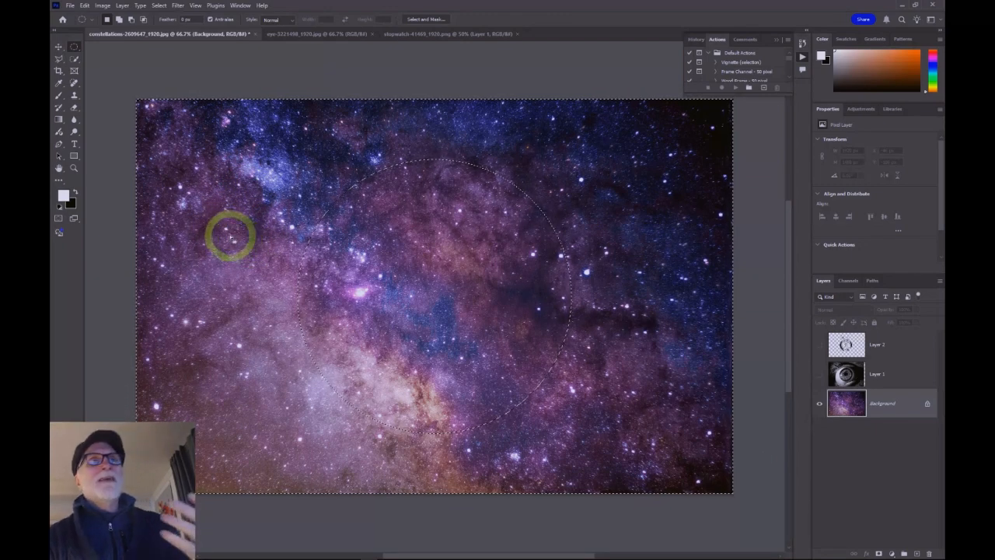
pyautogui.click(59, 95)
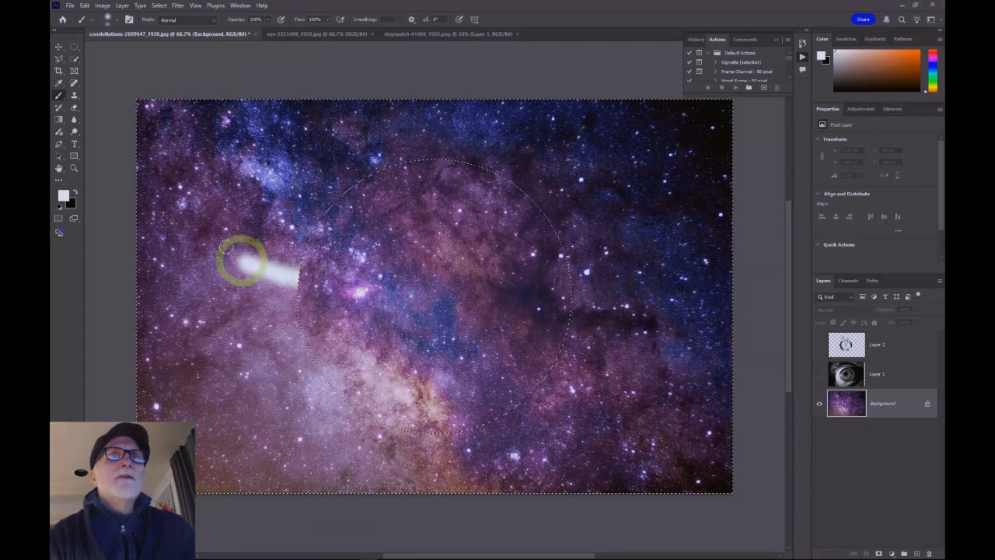
pyautogui.moveTo(427, 136)
pyautogui.mouseDown()
pyautogui.moveTo(573, 177)
pyautogui.moveTo(614, 210)
pyautogui.moveTo(638, 248)
pyautogui.moveTo(653, 309)
pyautogui.moveTo(643, 375)
pyautogui.moveTo(612, 417)
pyautogui.moveTo(518, 445)
pyautogui.moveTo(403, 444)
pyautogui.moveTo(301, 406)
pyautogui.moveTo(185, 248)
pyautogui.mouseUp()
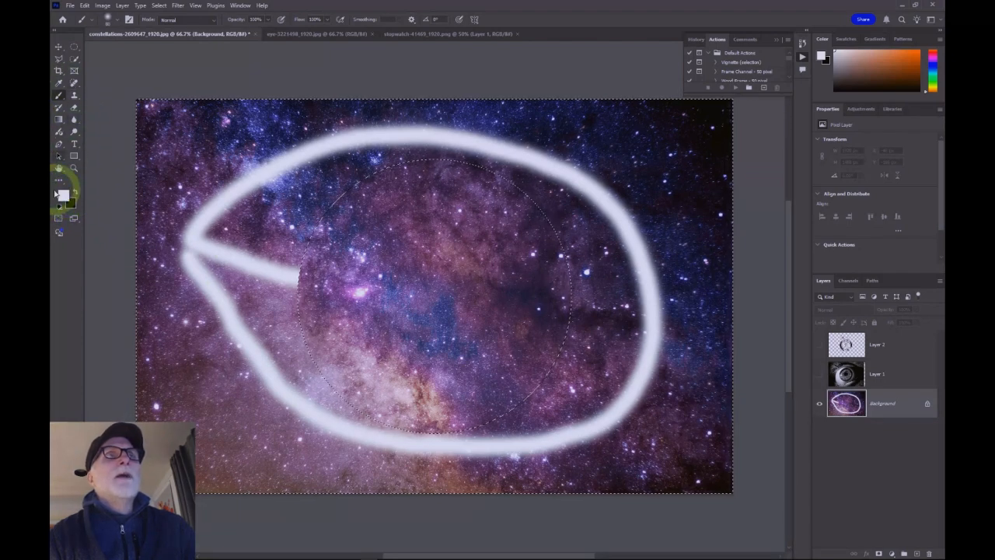
pyautogui.moveTo(285, 189)
pyautogui.mouseDown()
pyautogui.moveTo(247, 235)
pyautogui.moveTo(348, 198)
pyautogui.moveTo(202, 283)
pyautogui.moveTo(347, 238)
pyautogui.moveTo(268, 335)
pyautogui.moveTo(363, 355)
pyautogui.moveTo(295, 393)
pyautogui.moveTo(292, 417)
pyautogui.moveTo(389, 428)
pyautogui.moveTo(306, 432)
pyautogui.moveTo(638, 472)
pyautogui.moveTo(445, 405)
pyautogui.moveTo(629, 431)
pyautogui.mouseUp()
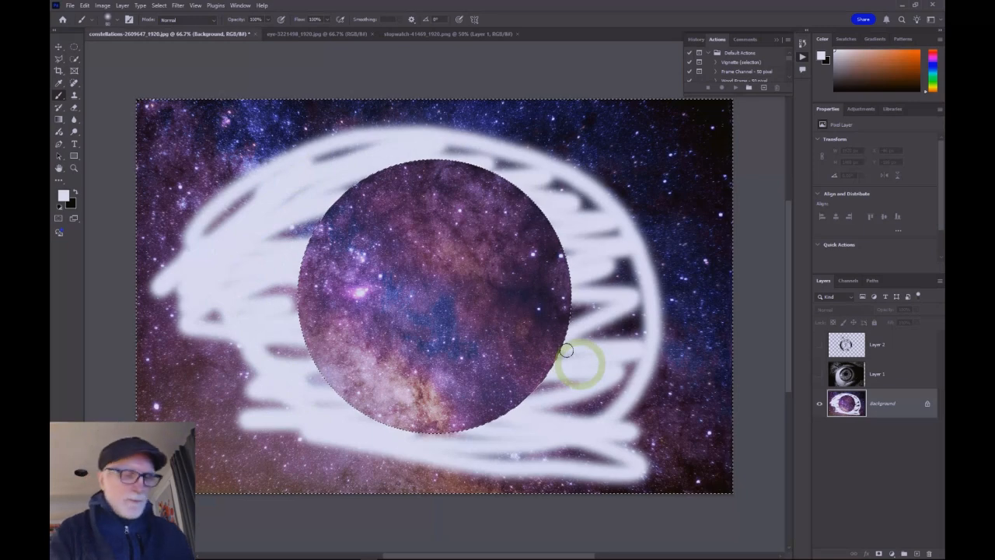
pyautogui.hotkey('ctrl', 'z')
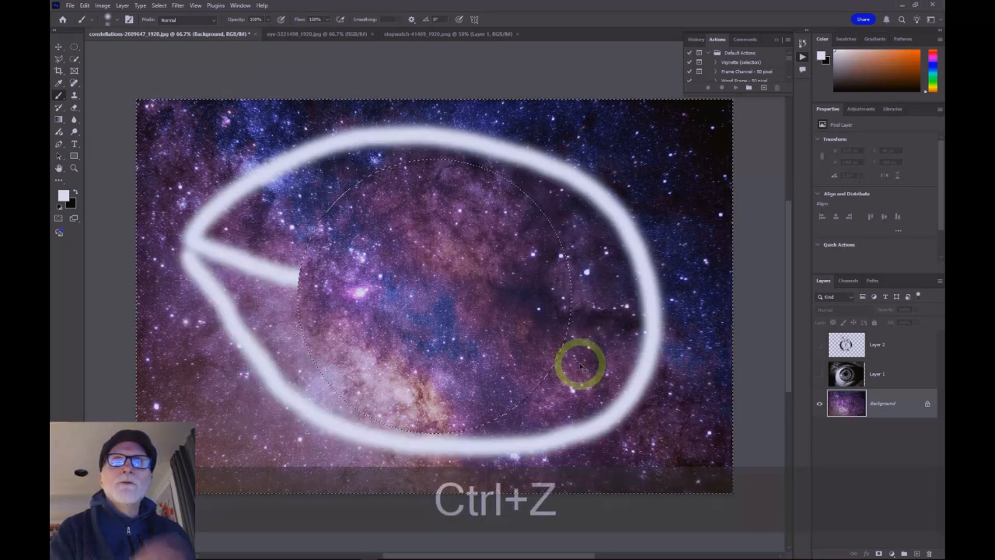
pyautogui.hotkey('ctrl', 'z')
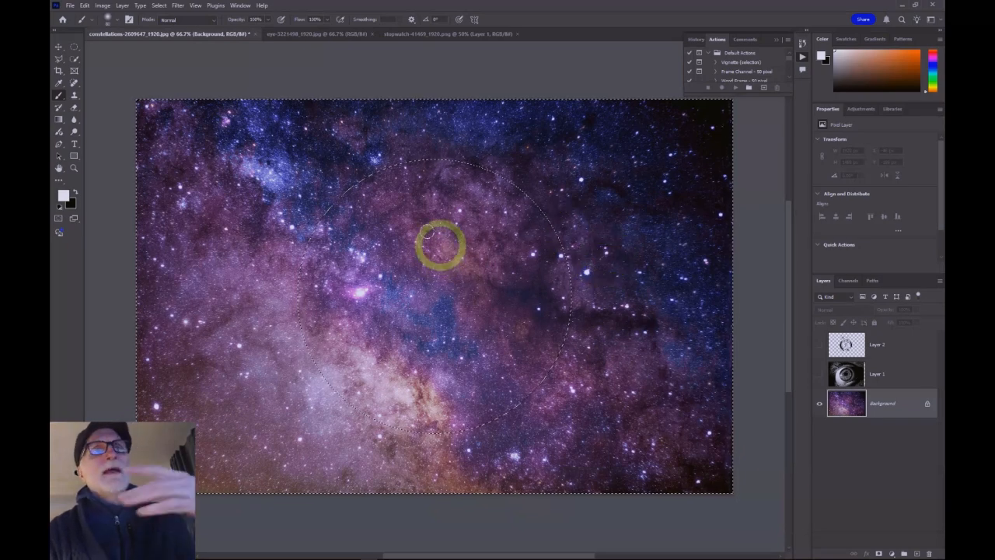
# Step: Invert the selection back to the circle and paint white brush strokes inside it
pyautogui.click(159, 6)
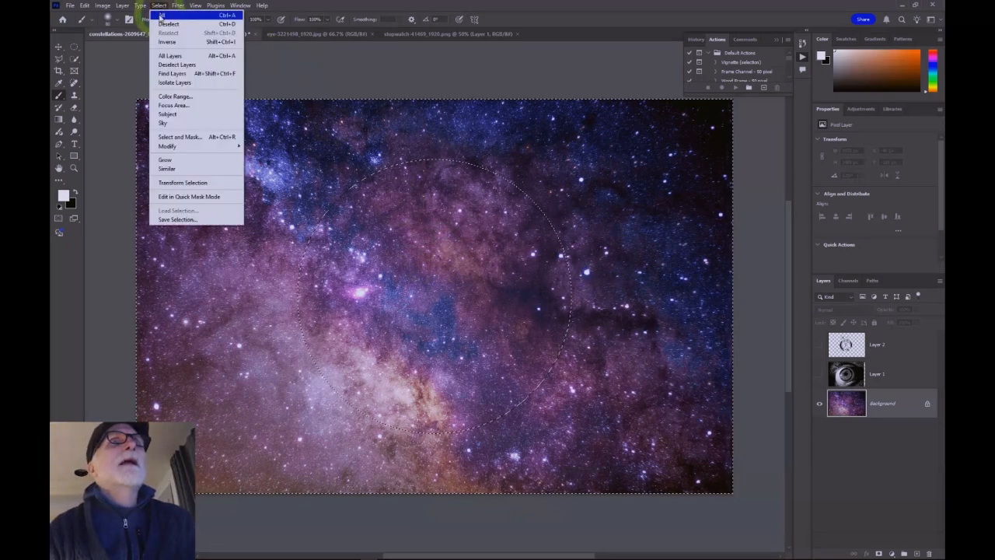
pyautogui.click(168, 41)
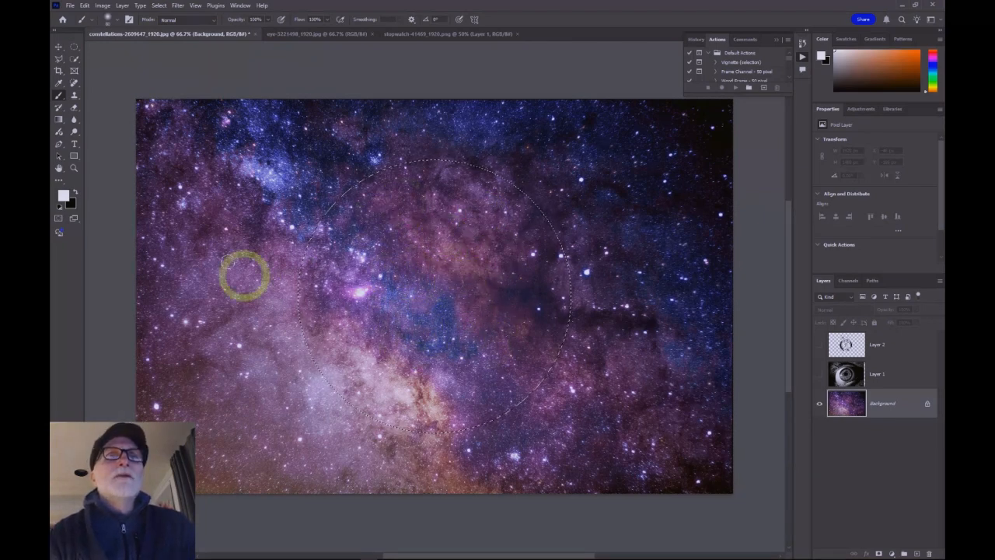
pyautogui.moveTo(275, 204)
pyautogui.mouseDown()
pyautogui.moveTo(583, 295)
pyautogui.moveTo(472, 311)
pyautogui.moveTo(334, 288)
pyautogui.moveTo(396, 358)
pyautogui.moveTo(573, 424)
pyautogui.moveTo(381, 392)
pyautogui.moveTo(237, 354)
pyautogui.moveTo(295, 321)
pyautogui.moveTo(576, 385)
pyautogui.moveTo(600, 342)
pyautogui.moveTo(444, 272)
pyautogui.moveTo(273, 216)
pyautogui.moveTo(353, 211)
pyautogui.moveTo(612, 244)
pyautogui.moveTo(401, 173)
pyautogui.mouseUp()
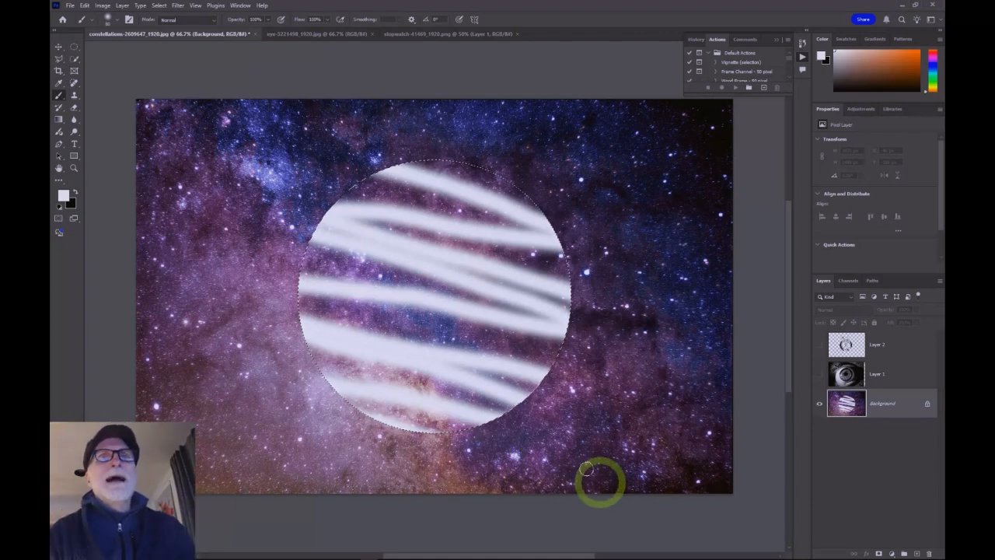
# Step: Undo the two white brush strokes inside the circle and deselect
pyautogui.hotkey('ctrl', 'z')
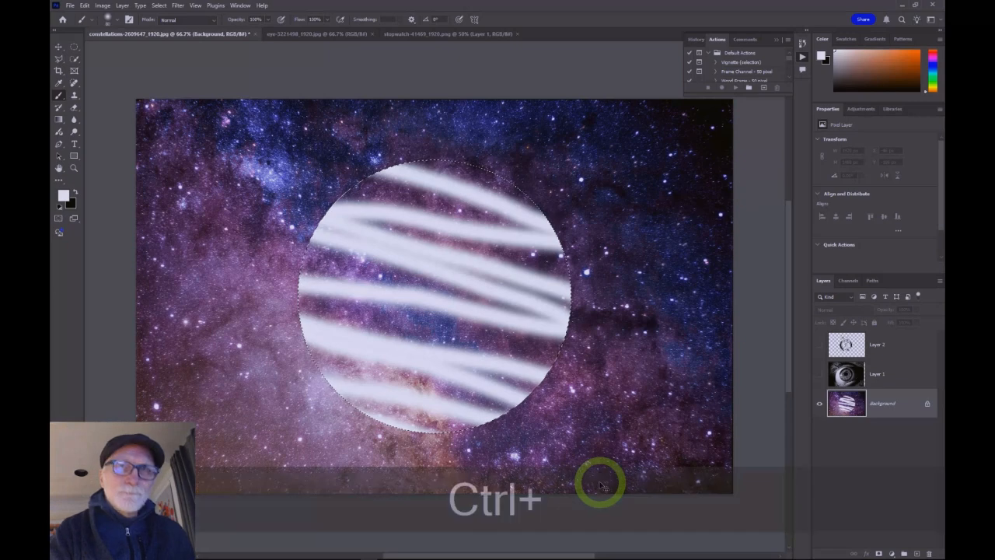
pyautogui.hotkey('ctrl', 'z')
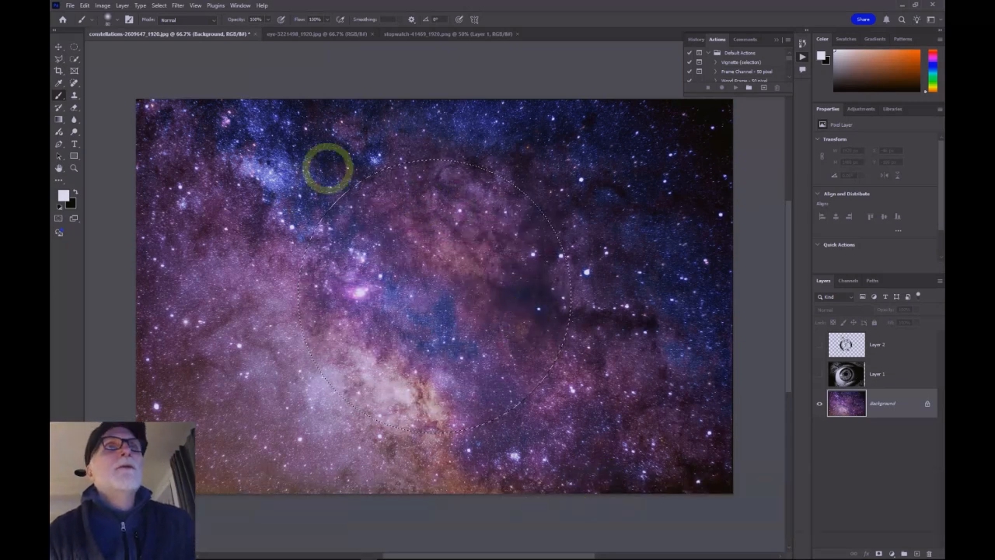
pyautogui.press('ctrl')
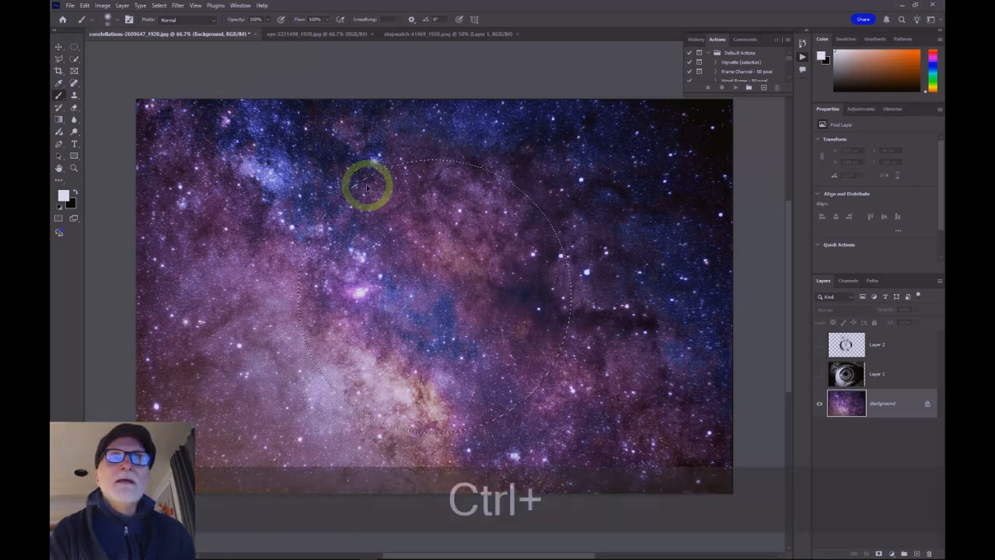
pyautogui.hotkey('ctrl', 'd')
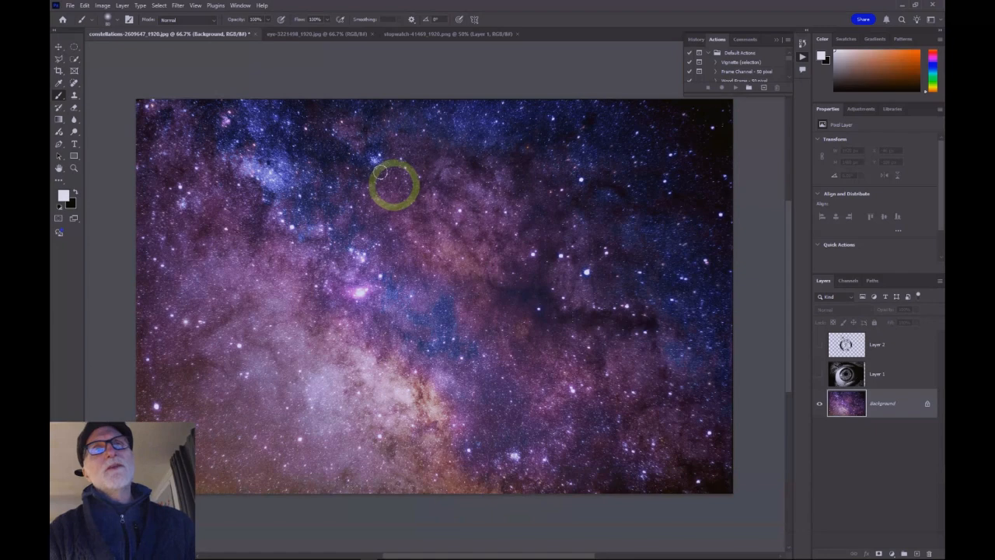
# Step: Switch to the Rectangular Marquee Tool and build one combined selection by adding several overlapping rectangles with Shift held
pyautogui.click(75, 47)
pyautogui.moveTo(76, 49); pyautogui.dragTo(102, 48)
pyautogui.moveTo(313, 189); pyautogui.dragTo(533, 275)
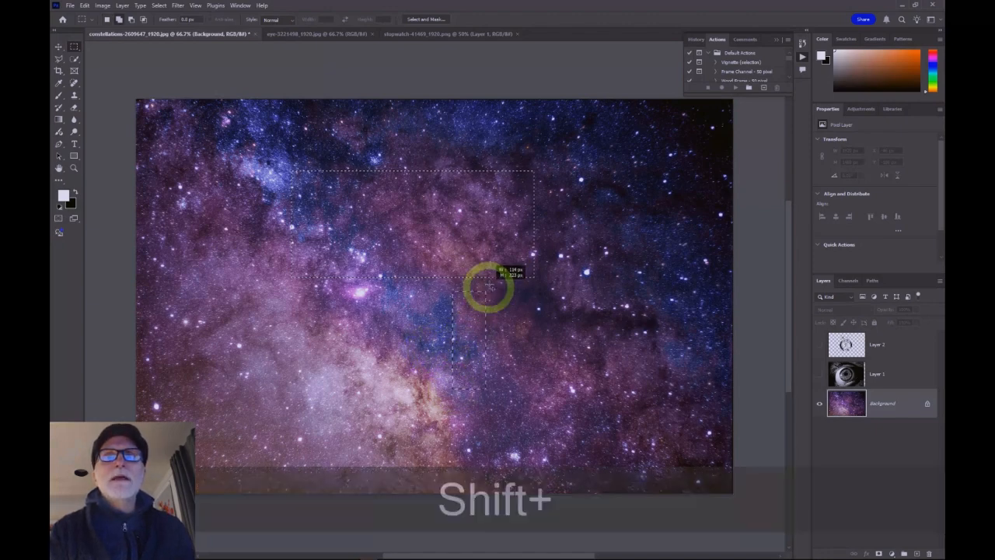
pyautogui.moveTo(506, 257); pyautogui.dragTo(618, 132)
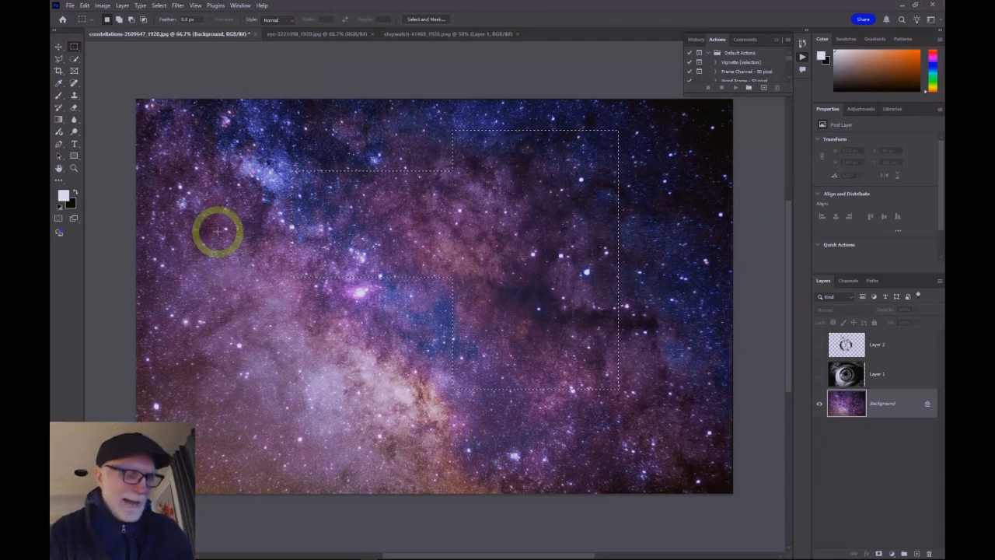
pyautogui.moveTo(217, 220); pyautogui.dragTo(322, 374)
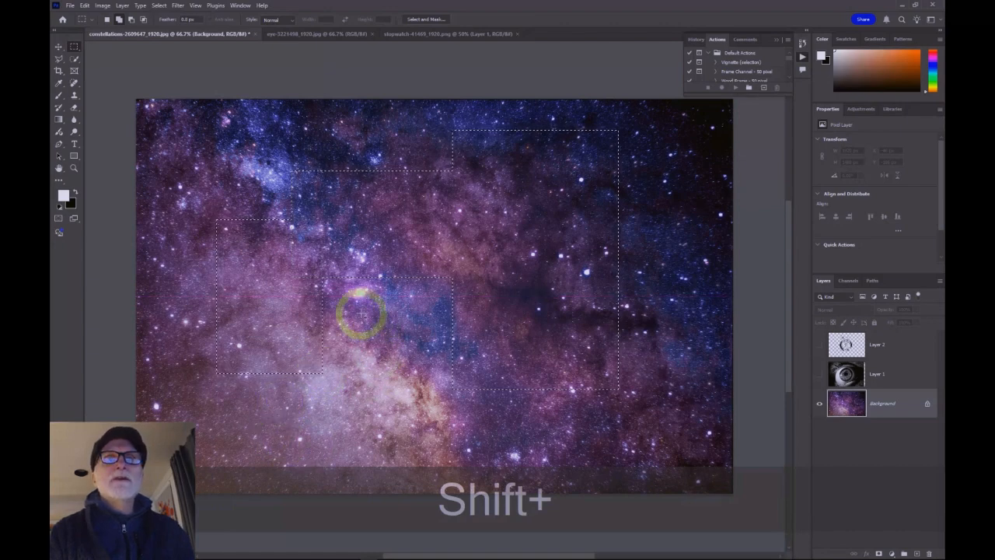
pyautogui.moveTo(415, 392); pyautogui.dragTo(416, 392)
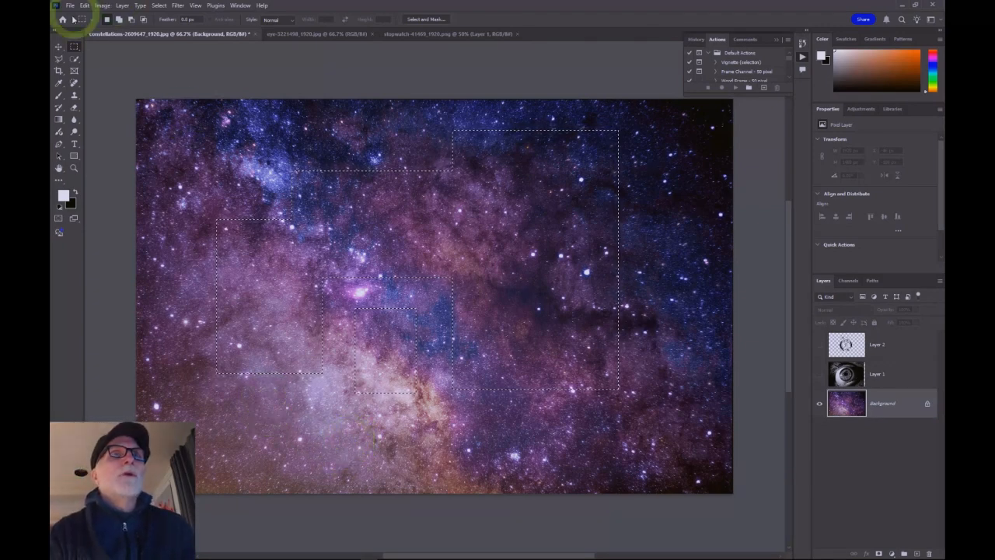
# Step: Switch to the Elliptical Marquee Tool and nudge the combined rectangular selection slightly up and left
pyautogui.rightClick(75, 47)
pyautogui.click(120, 58)
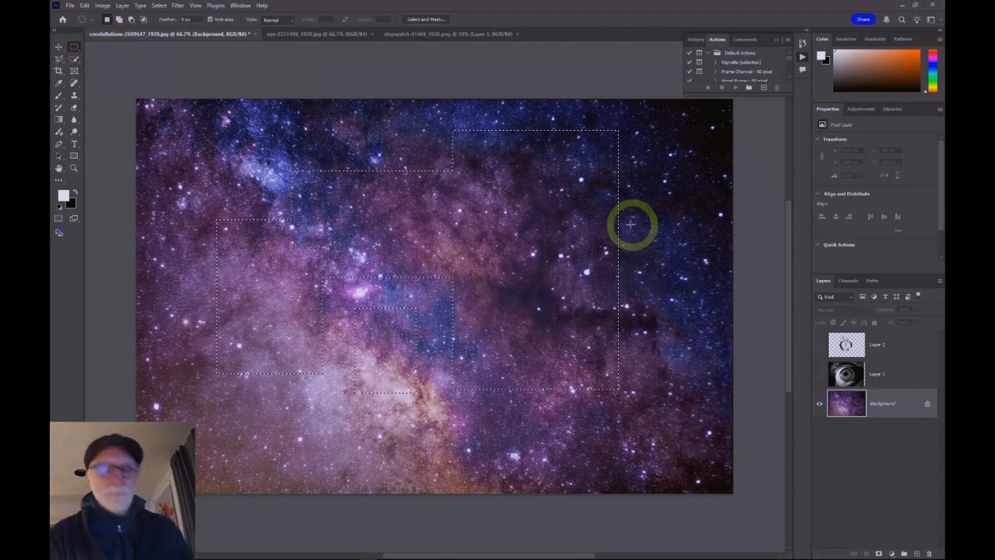
pyautogui.moveTo(601, 198); pyautogui.dragTo(589, 217)
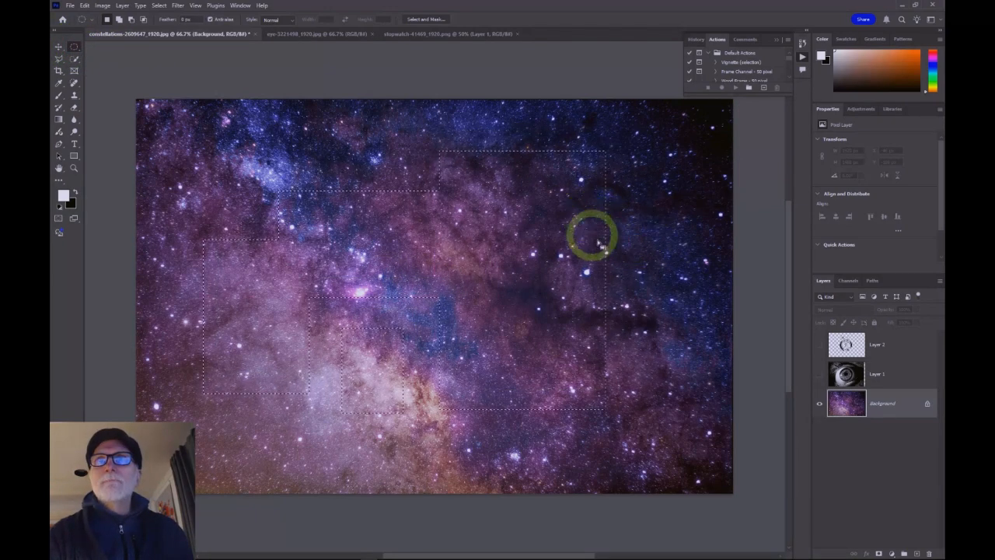
# Step: Add an ellipse to the right edge of the combined selection with Shift held
pyautogui.moveTo(700, 222); pyautogui.dragTo(570, 294)
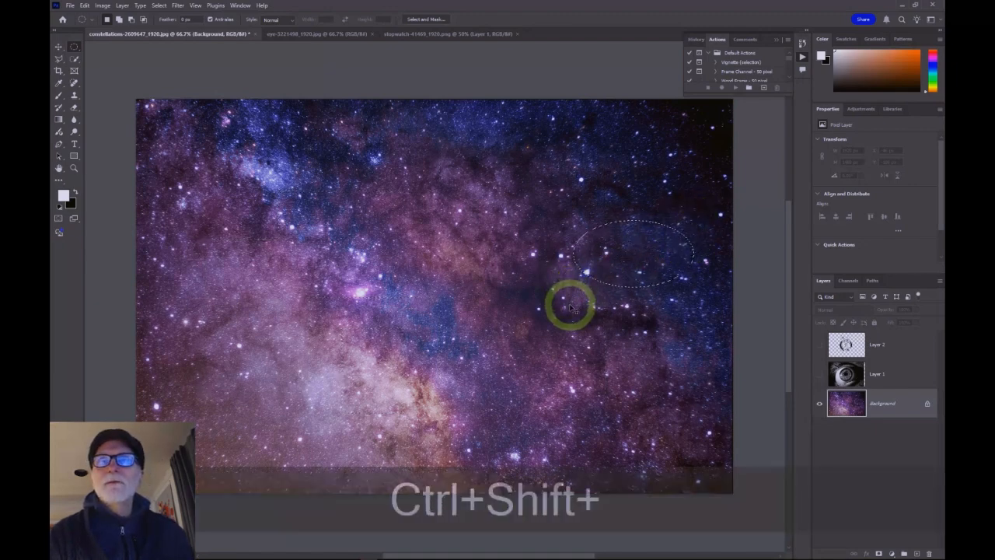
pyautogui.hotkey('ctrl', 'shift', 'z')
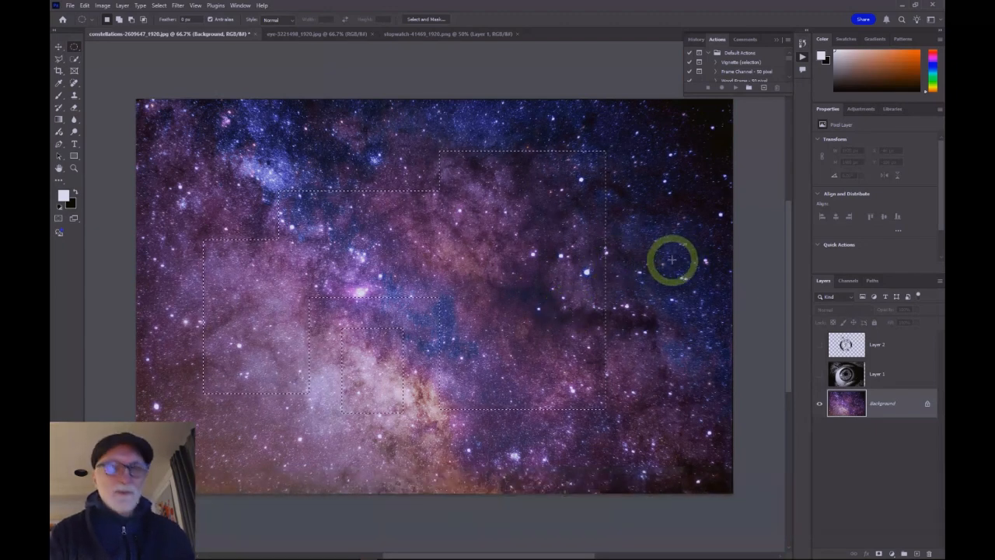
pyautogui.moveTo(627, 266); pyautogui.dragTo(576, 313)
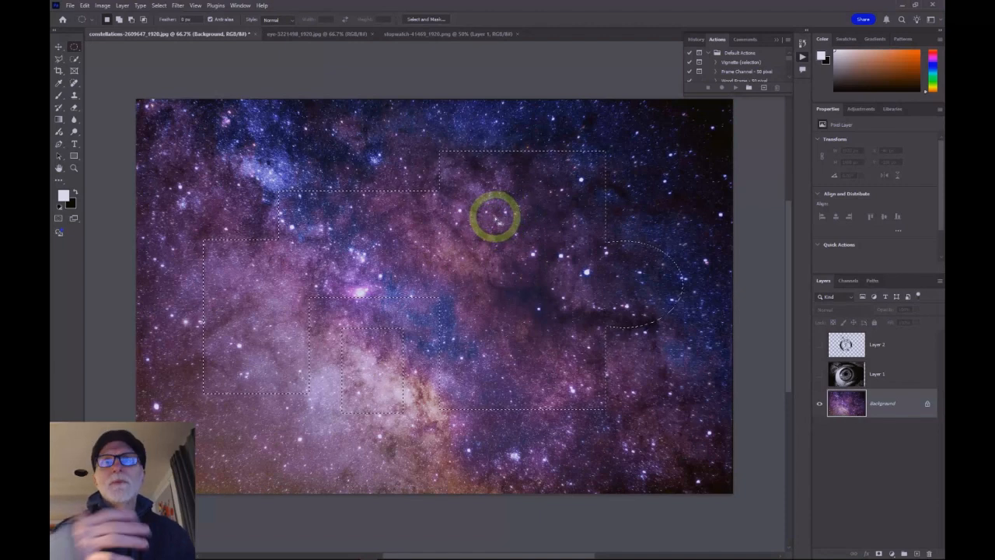
# Step: Subtract two ellipses from the selection with Alt held, one in the upper middle and one inside the small lower rectangle
pyautogui.press('alt')
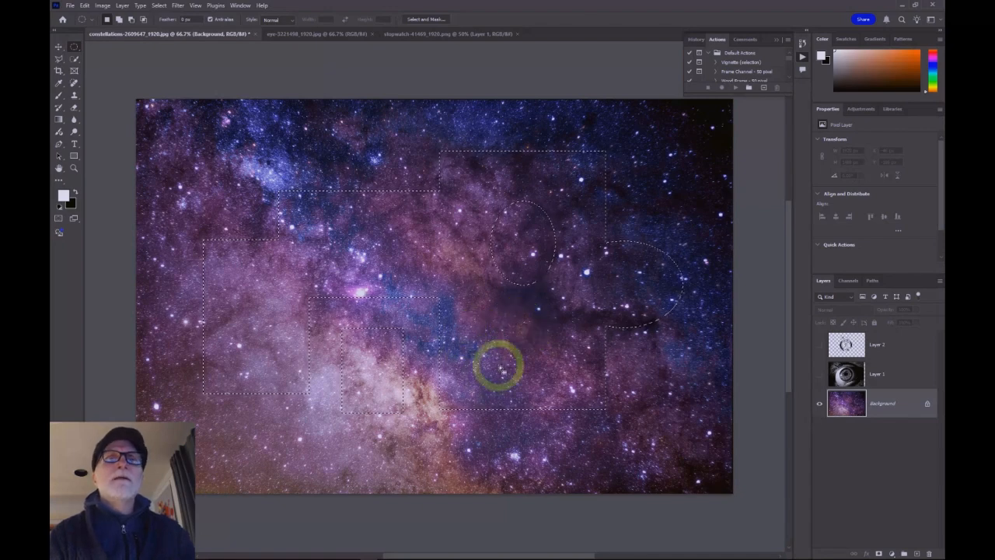
pyautogui.press('alt')
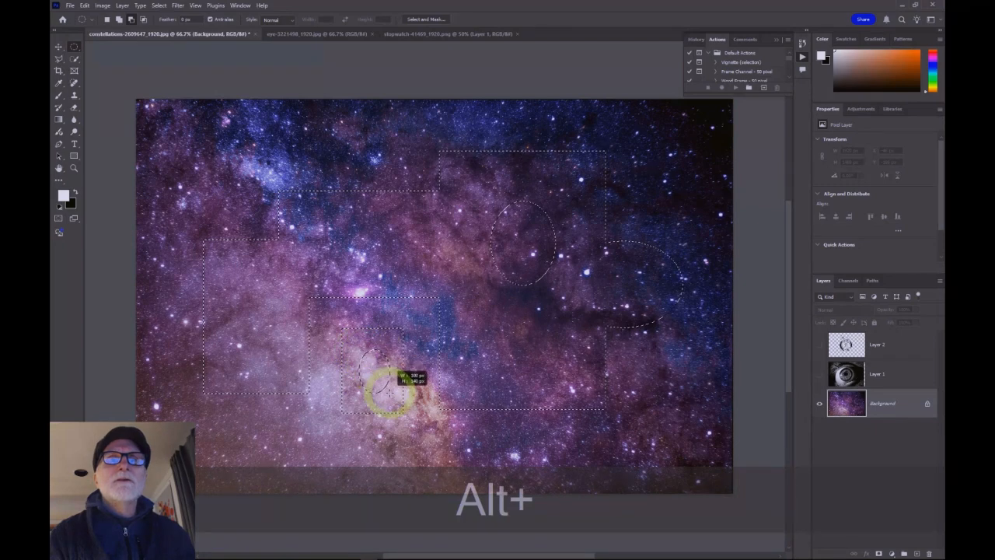
pyautogui.moveTo(359, 350); pyautogui.dragTo(383, 399)
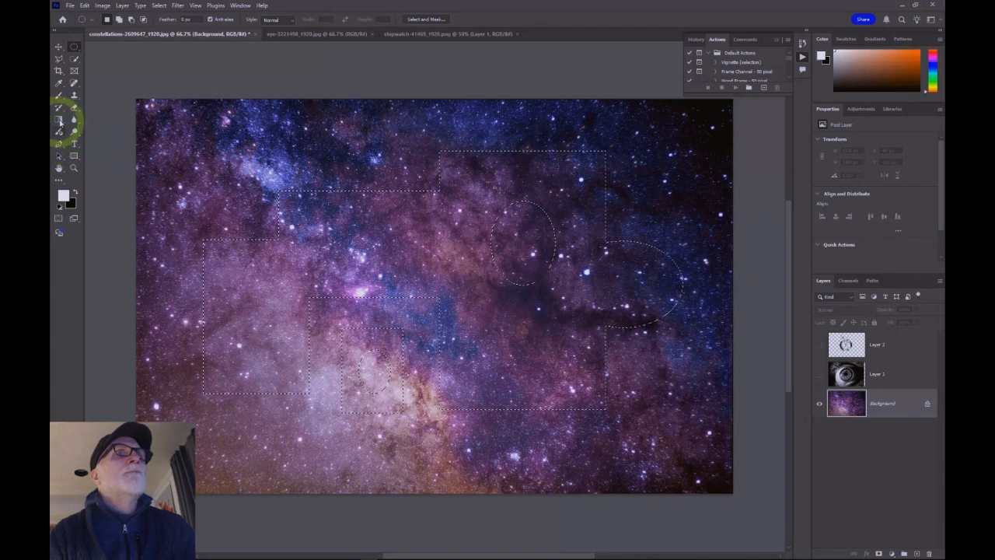
# Step: Paint white Brush strokes across the combined selection, undo the painting, and deselect
pyautogui.click(58, 95)
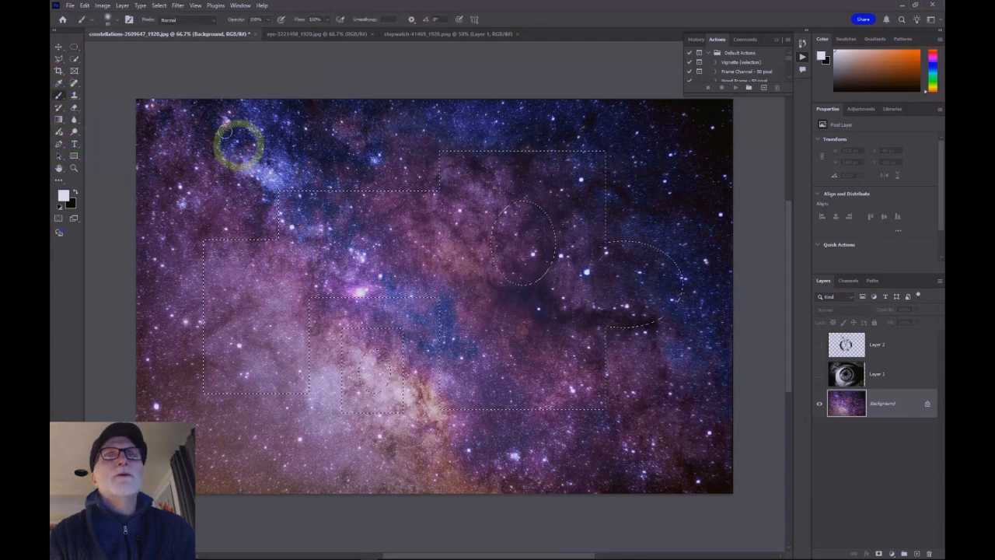
pyautogui.moveTo(280, 195)
pyautogui.mouseDown()
pyautogui.moveTo(458, 262)
pyautogui.moveTo(584, 258)
pyautogui.moveTo(673, 318)
pyautogui.moveTo(518, 351)
pyautogui.moveTo(397, 356)
pyautogui.moveTo(253, 319)
pyautogui.moveTo(276, 273)
pyautogui.moveTo(484, 284)
pyautogui.moveTo(505, 272)
pyautogui.moveTo(477, 334)
pyautogui.moveTo(355, 355)
pyautogui.moveTo(360, 378)
pyautogui.moveTo(330, 396)
pyautogui.moveTo(376, 419)
pyautogui.moveTo(355, 346)
pyautogui.moveTo(405, 396)
pyautogui.moveTo(350, 408)
pyautogui.moveTo(536, 395)
pyautogui.moveTo(443, 358)
pyautogui.moveTo(362, 370)
pyautogui.moveTo(349, 251)
pyautogui.moveTo(568, 189)
pyautogui.moveTo(490, 260)
pyautogui.moveTo(613, 273)
pyautogui.moveTo(583, 301)
pyautogui.moveTo(622, 303)
pyautogui.moveTo(535, 335)
pyautogui.moveTo(497, 333)
pyautogui.moveTo(458, 160)
pyautogui.moveTo(382, 235)
pyautogui.moveTo(470, 203)
pyautogui.moveTo(427, 238)
pyautogui.moveTo(285, 222)
pyautogui.moveTo(355, 226)
pyautogui.moveTo(276, 262)
pyautogui.moveTo(389, 244)
pyautogui.moveTo(264, 298)
pyautogui.moveTo(441, 204)
pyautogui.mouseUp()
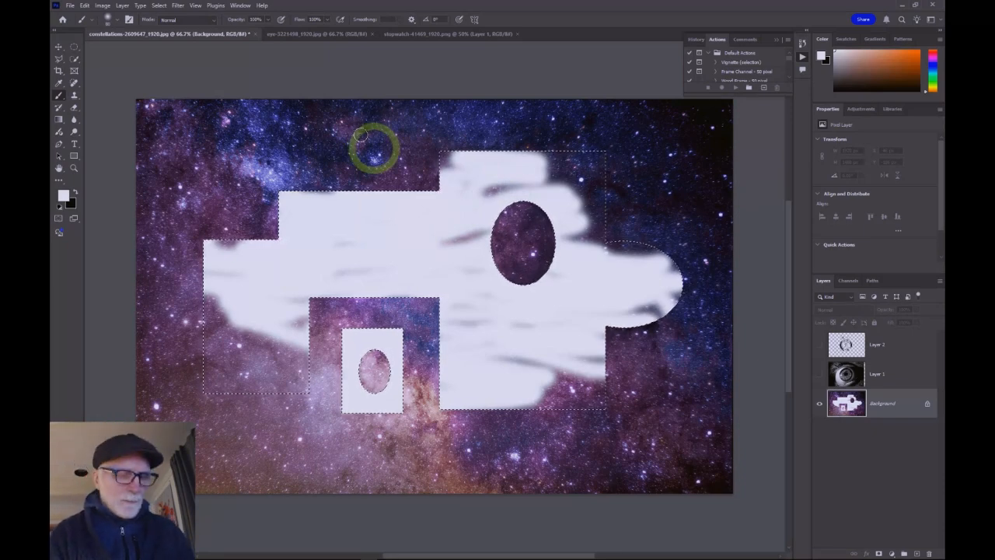
pyautogui.hotkey('ctrl', 'z')
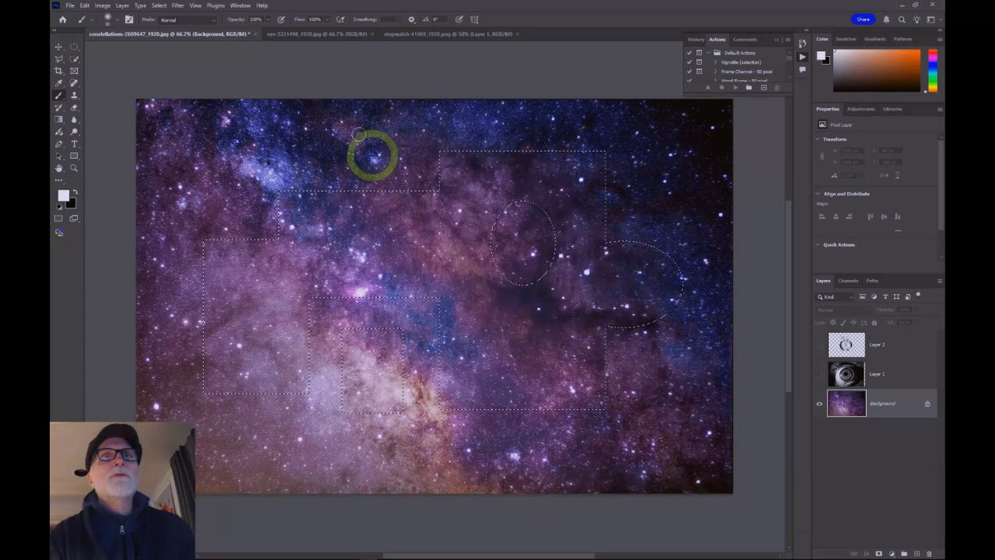
pyautogui.press('ctrl')
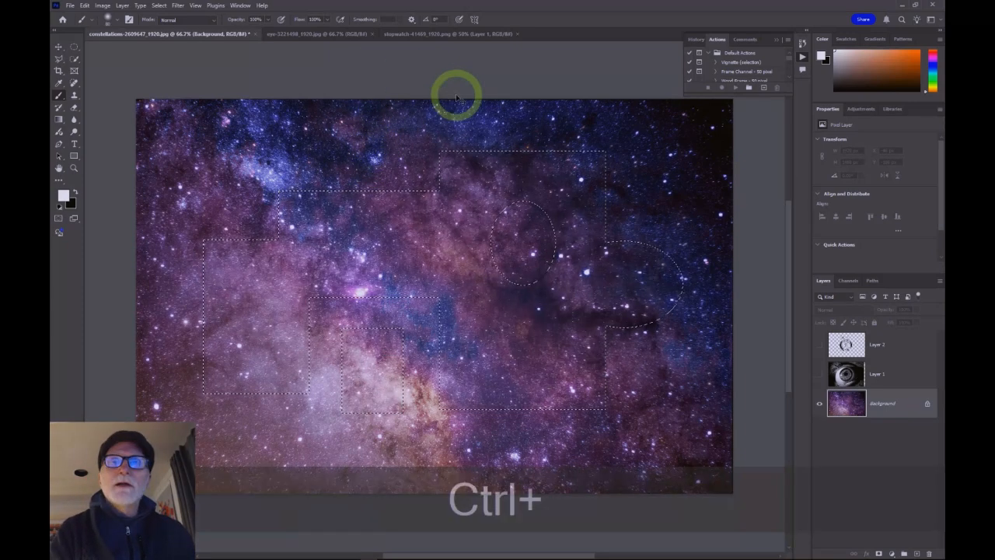
pyautogui.hotkey('ctrl', 'd')
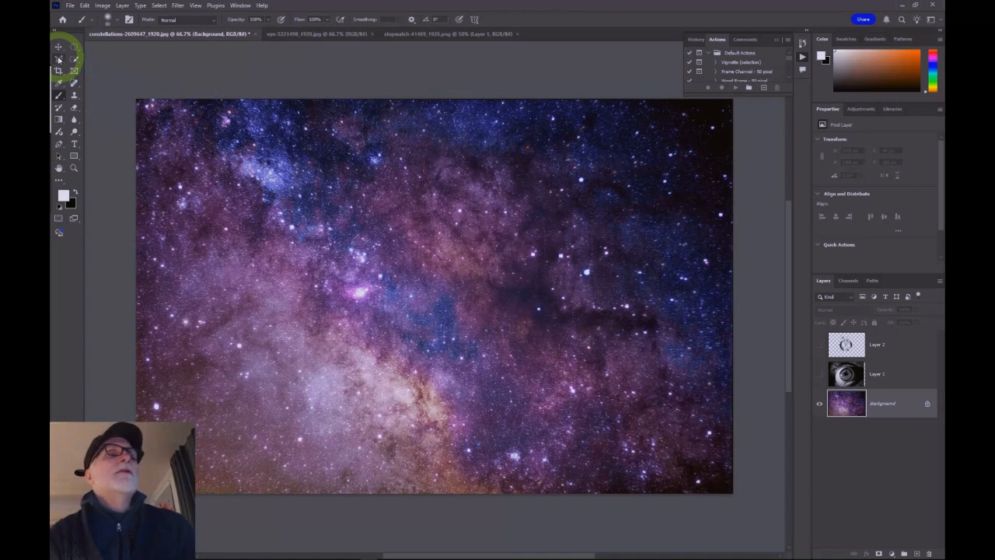
# Step: Switch to the Lasso Tool, draw a freehand selection in the middle of the image, then deselect it
pyautogui.click(59, 60)
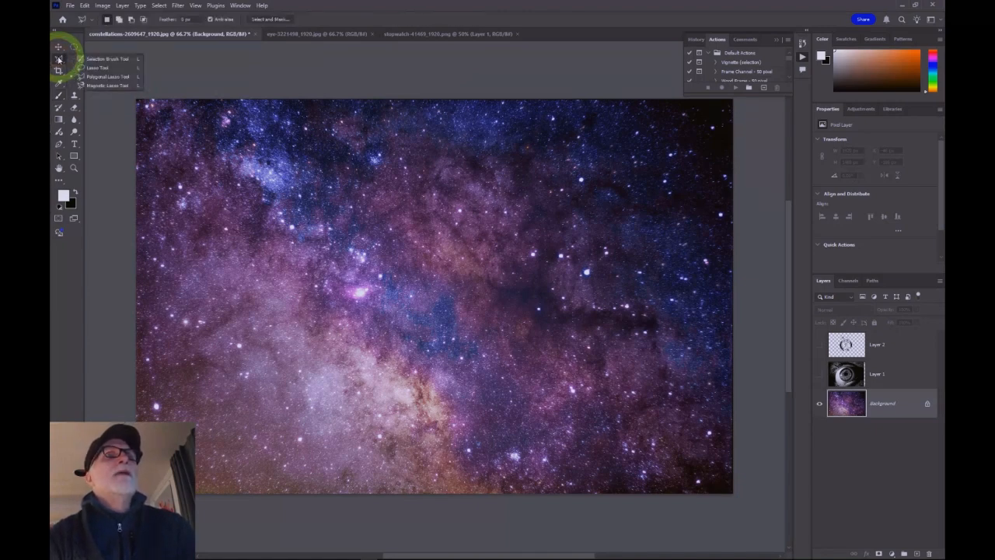
pyautogui.click(107, 70)
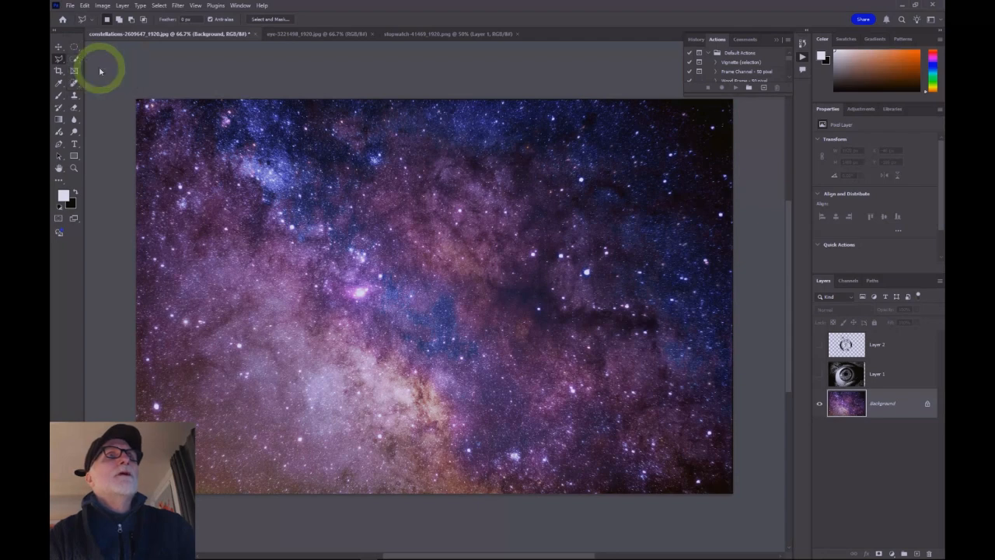
pyautogui.click(59, 60)
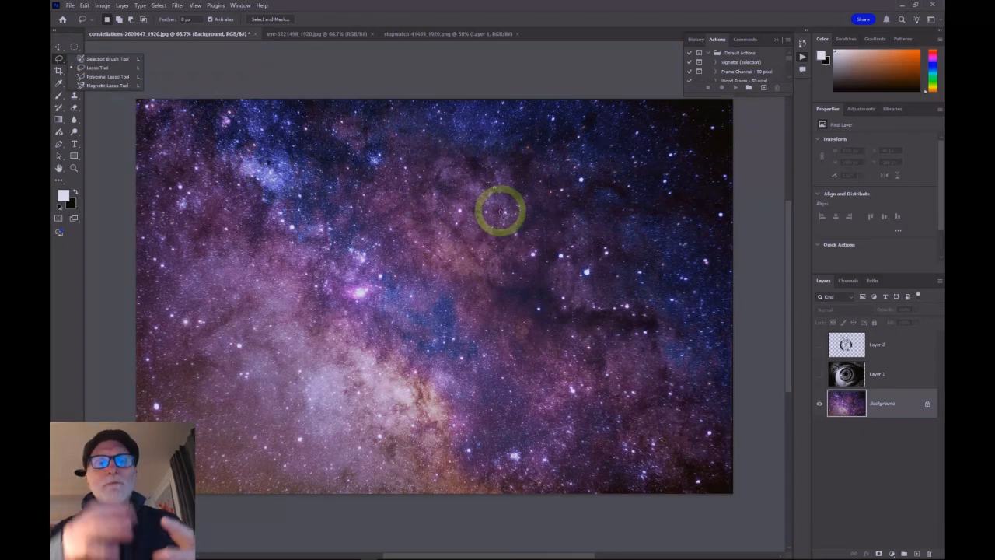
pyautogui.moveTo(479, 187)
pyautogui.mouseDown()
pyautogui.moveTo(388, 194)
pyautogui.moveTo(391, 233)
pyautogui.moveTo(305, 280)
pyautogui.moveTo(332, 330)
pyautogui.moveTo(370, 337)
pyautogui.moveTo(400, 314)
pyautogui.moveTo(450, 373)
pyautogui.moveTo(524, 396)
pyautogui.moveTo(541, 370)
pyautogui.moveTo(508, 295)
pyautogui.moveTo(560, 230)
pyautogui.moveTo(541, 210)
pyautogui.moveTo(481, 187)
pyautogui.mouseUp()
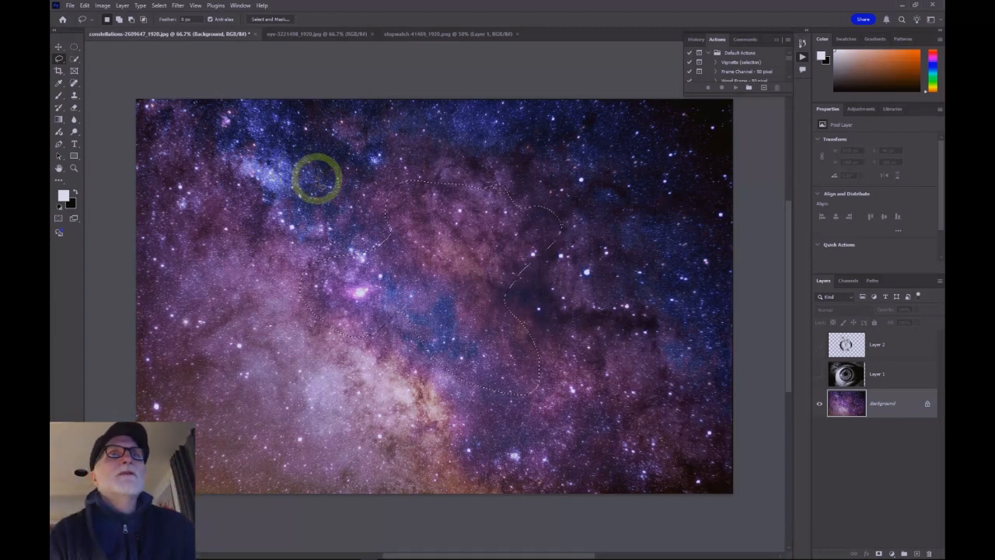
pyautogui.click(314, 82)
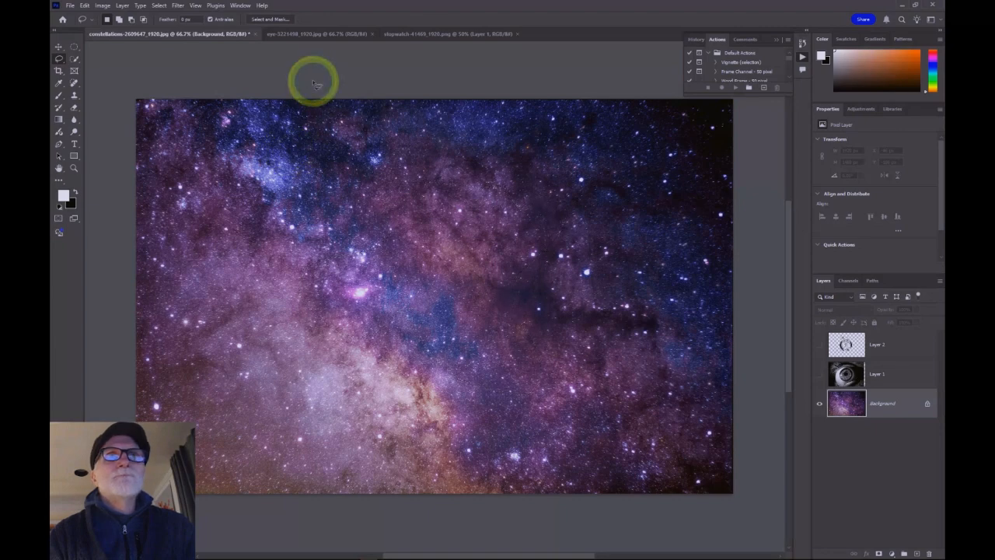
# Step: Switch to the Polygonal Lasso Tool and draw a closed five-point polygon selection across the image centre
pyautogui.click(58, 60)
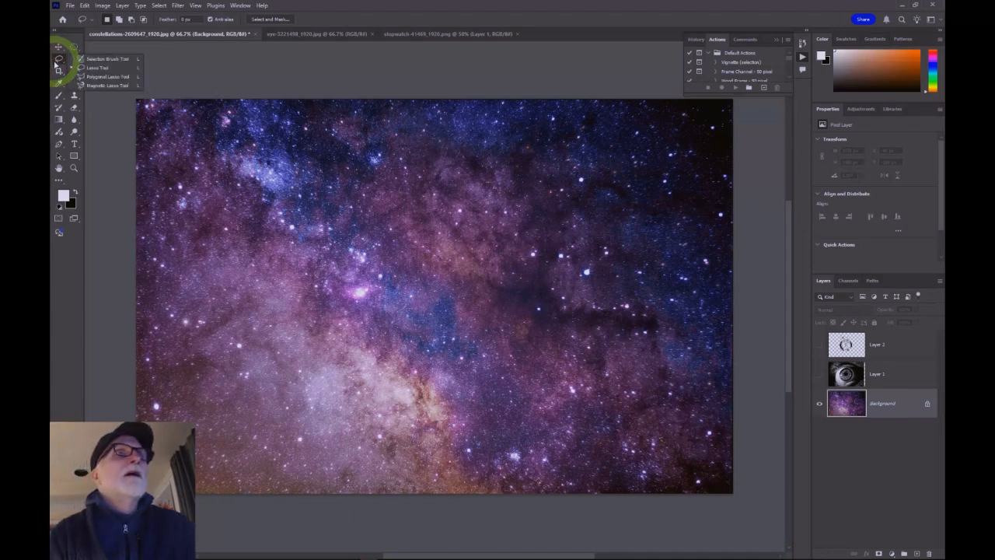
pyautogui.click(105, 77)
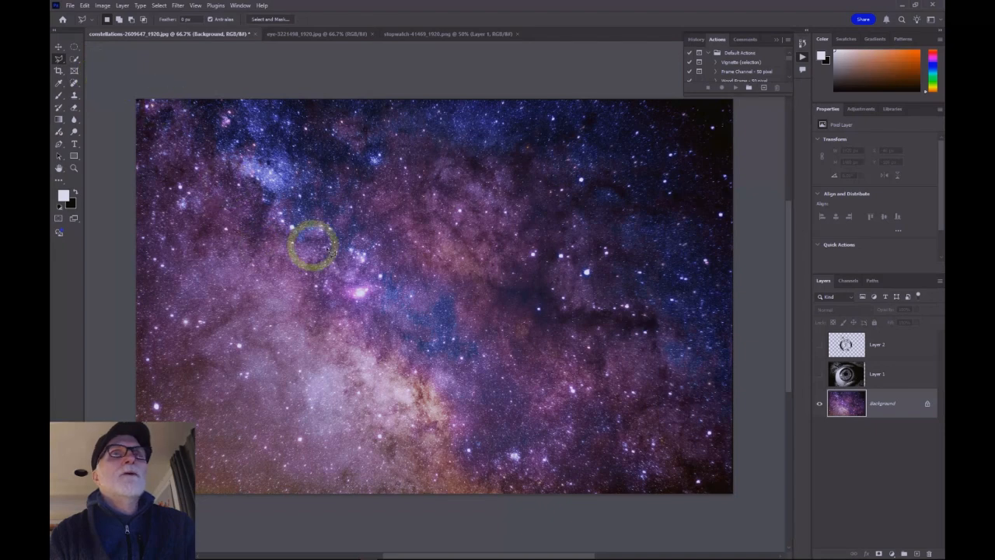
pyautogui.click(381, 165)
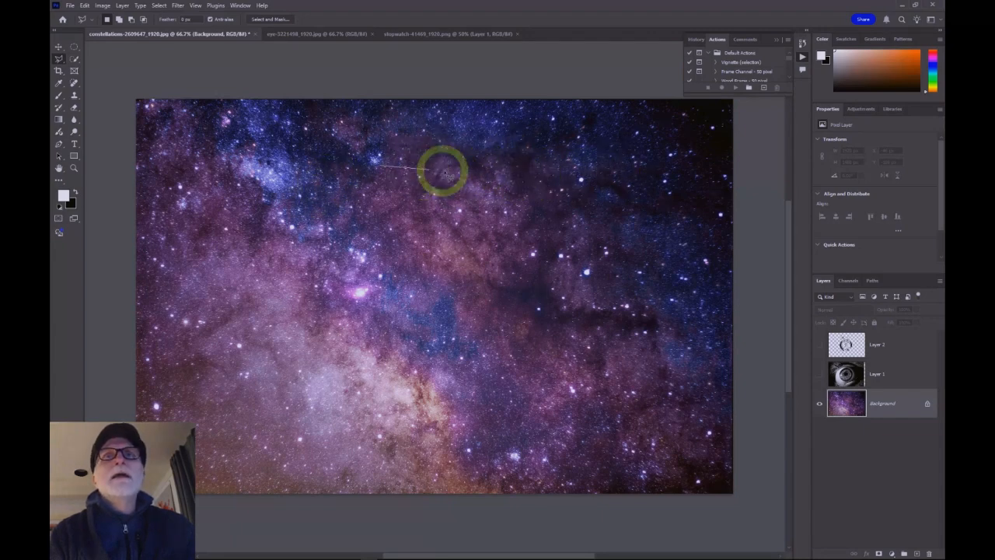
pyautogui.click(597, 173)
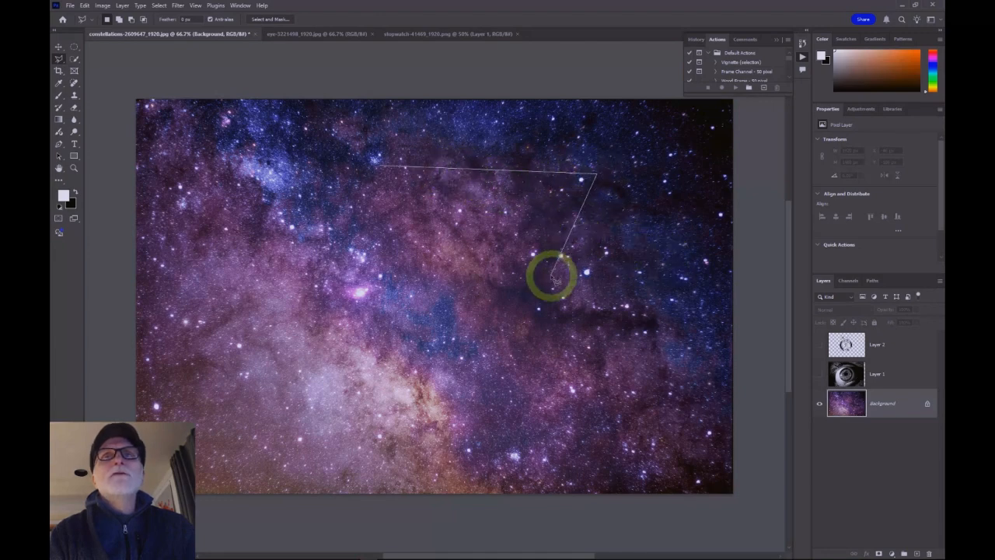
pyautogui.click(505, 364)
pyautogui.click(248, 282)
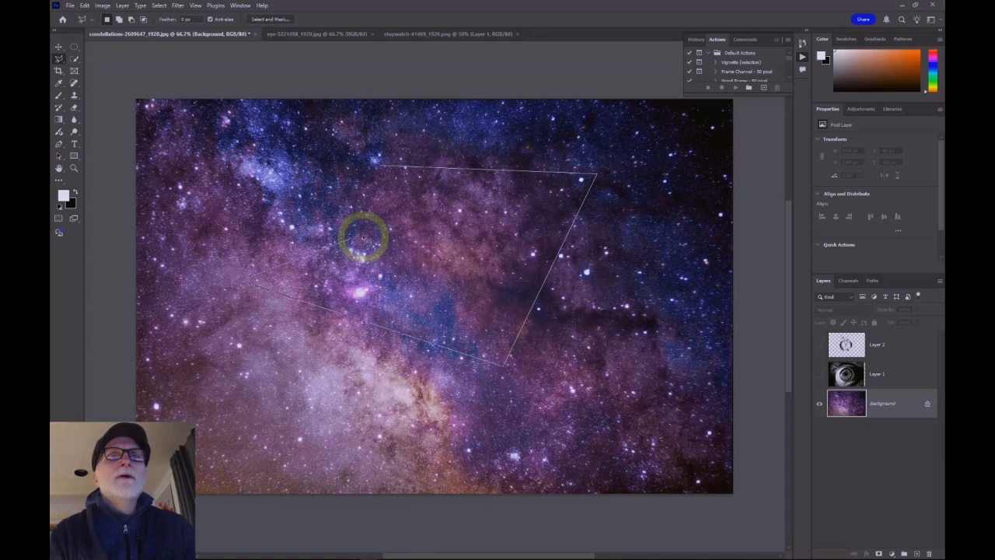
pyautogui.click(398, 231)
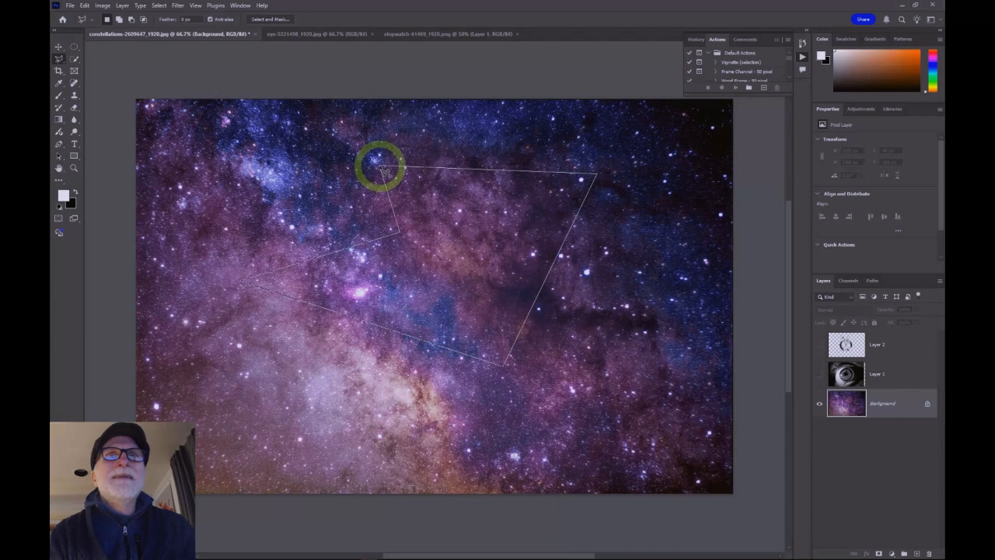
pyautogui.click(382, 167)
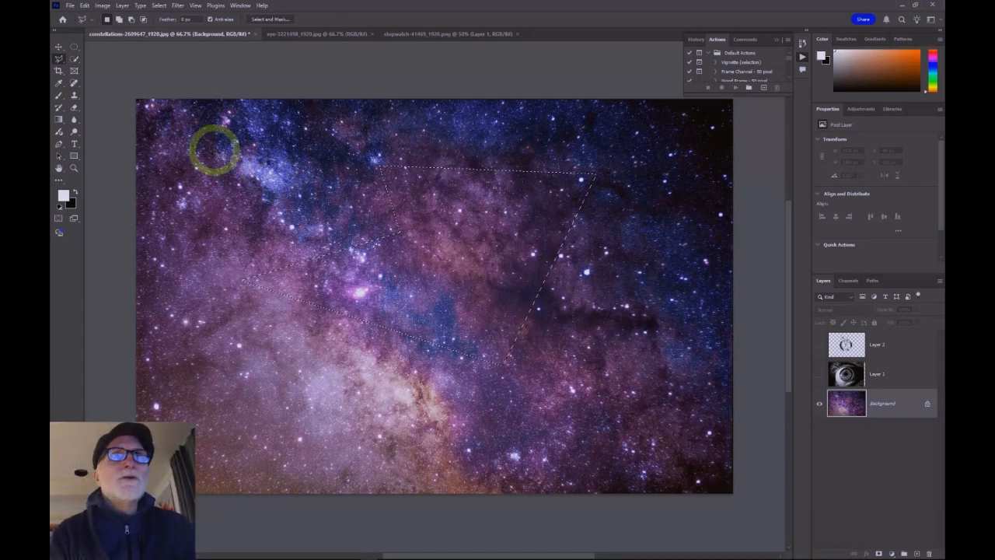
# Step: Draw another polygonal lasso selection in the upper left of the star image, then undo it
pyautogui.click(229, 156)
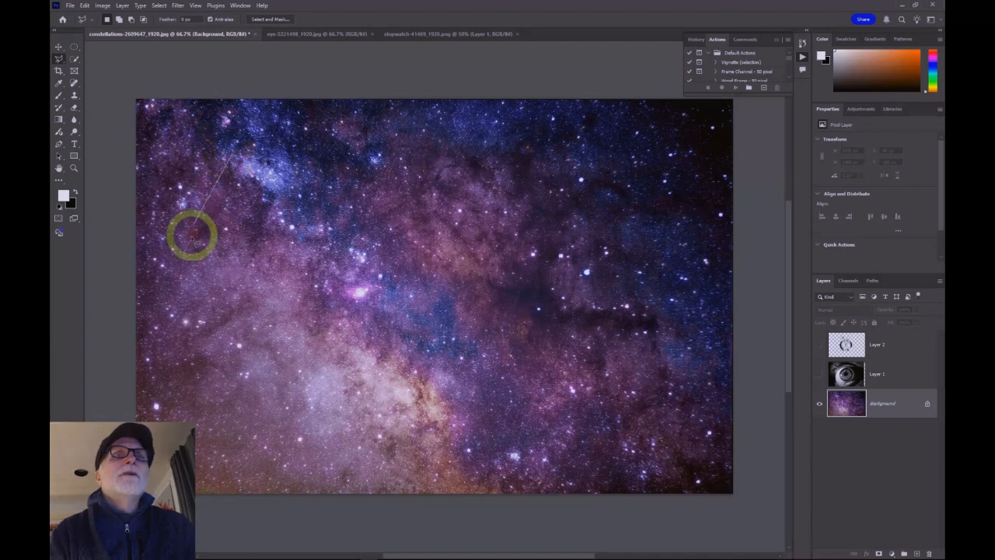
pyautogui.click(193, 244)
pyautogui.click(327, 319)
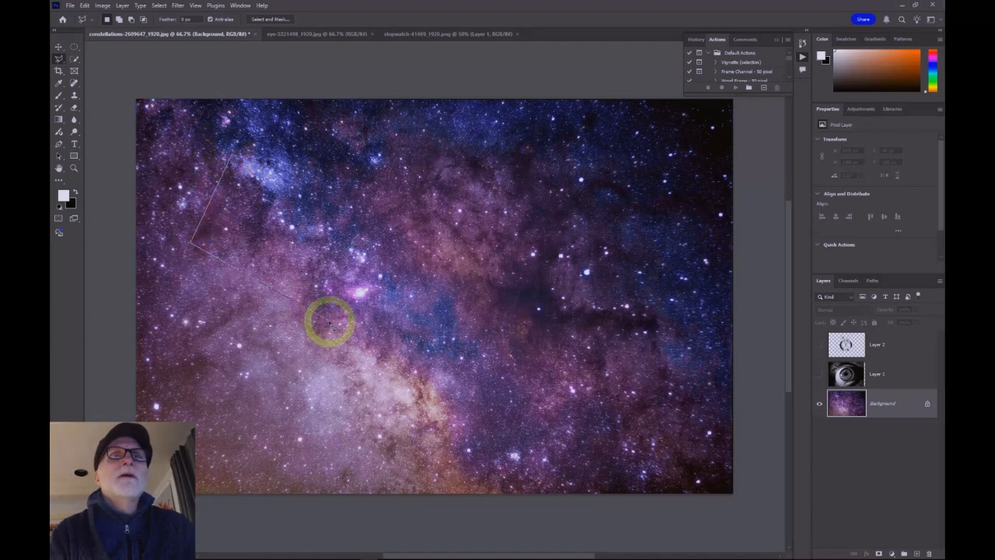
pyautogui.click(439, 231)
pyautogui.click(355, 196)
pyautogui.click(314, 239)
pyautogui.click(317, 166)
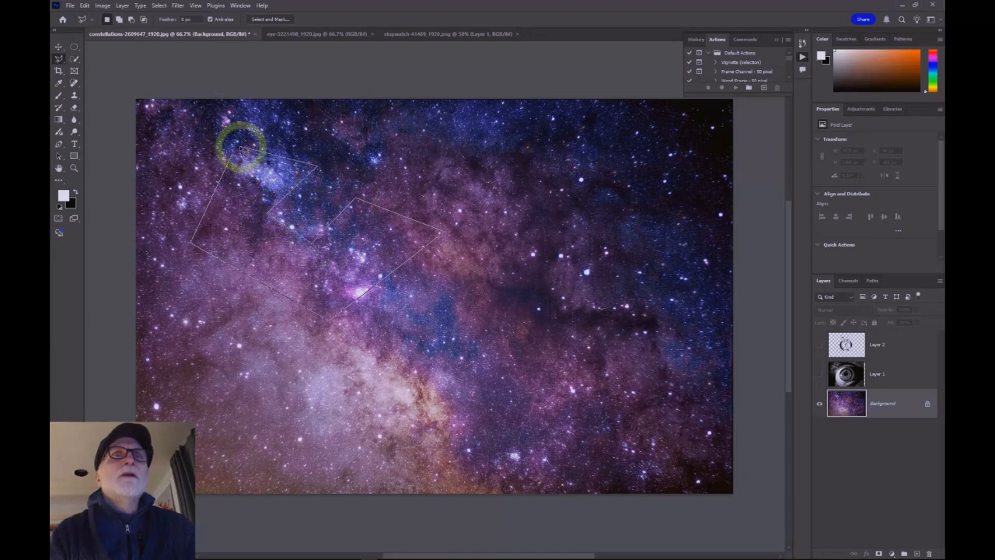
pyautogui.click(236, 149)
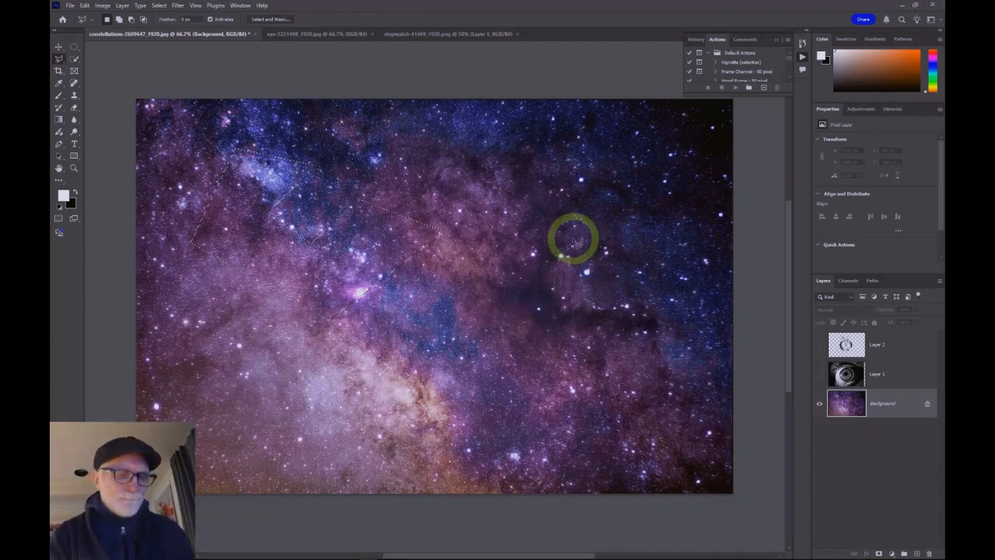
pyautogui.hotkey('ctrl', 'z')
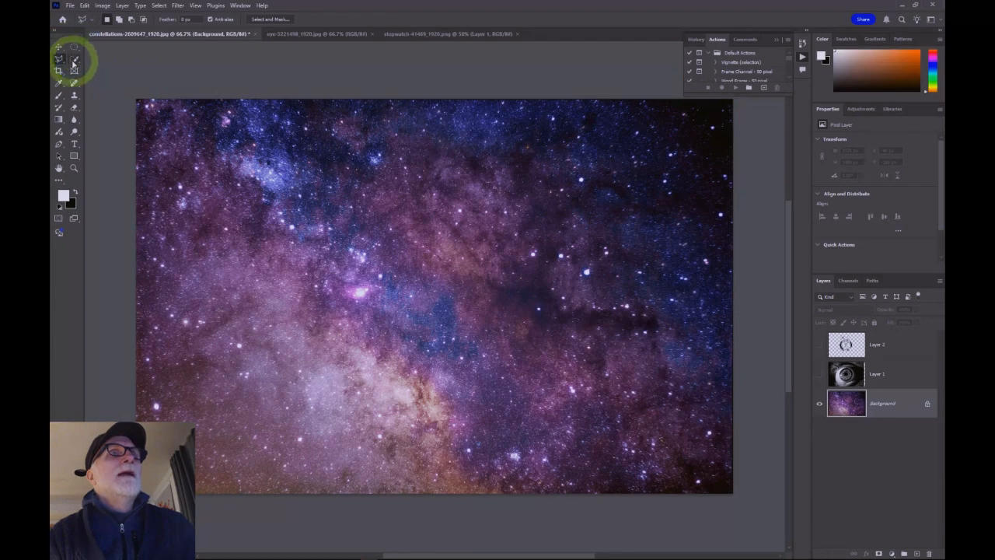
# Step: Switch to the Quick Selection Tool and open Butterfly.jpg from the Pictures folder
pyautogui.click(74, 59)
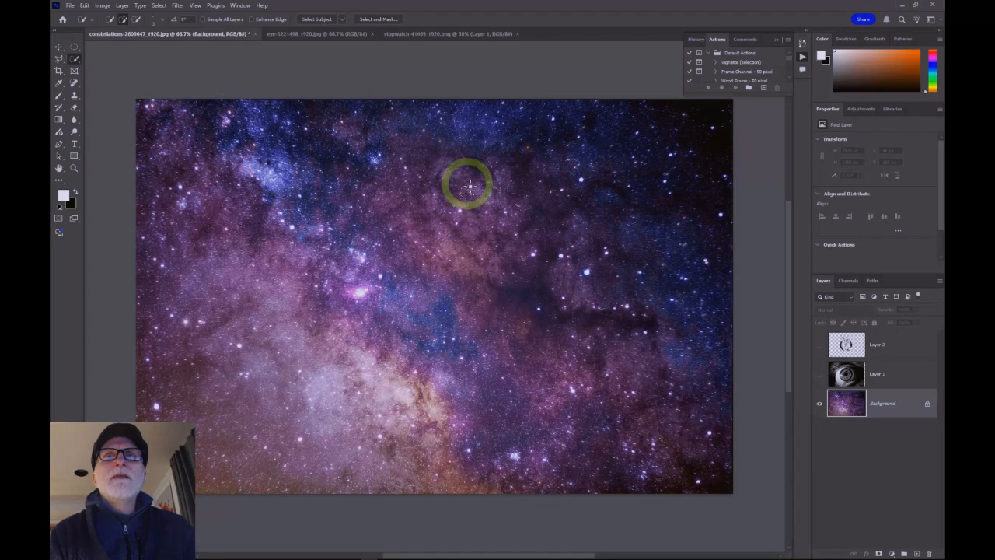
pyautogui.moveTo(477, 186); pyautogui.dragTo(485, 206)
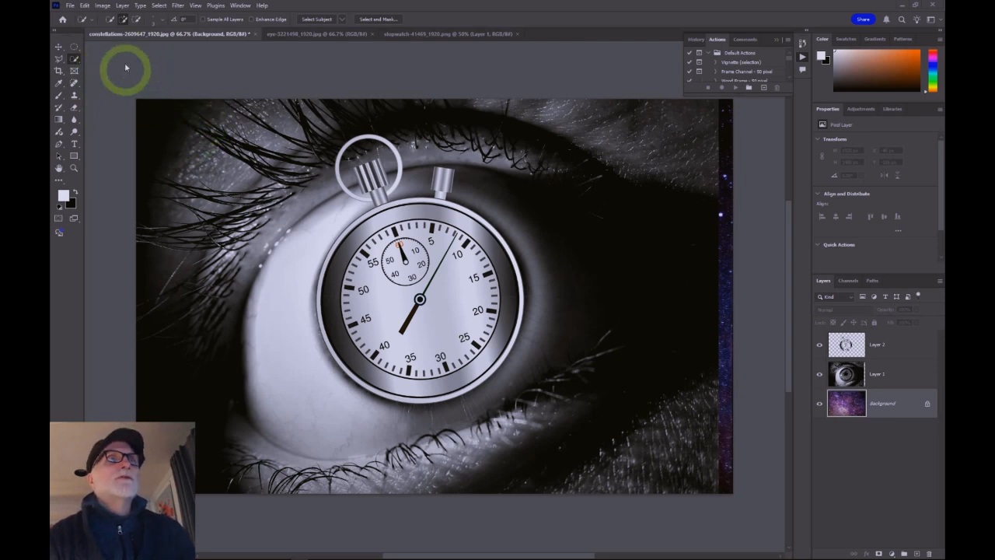
pyautogui.click(72, 6)
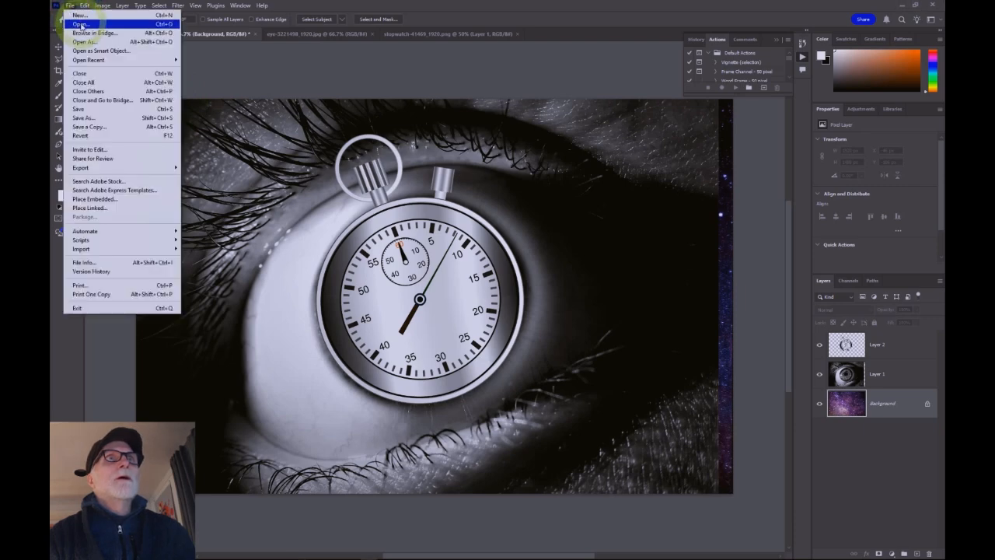
pyautogui.press('Escape')
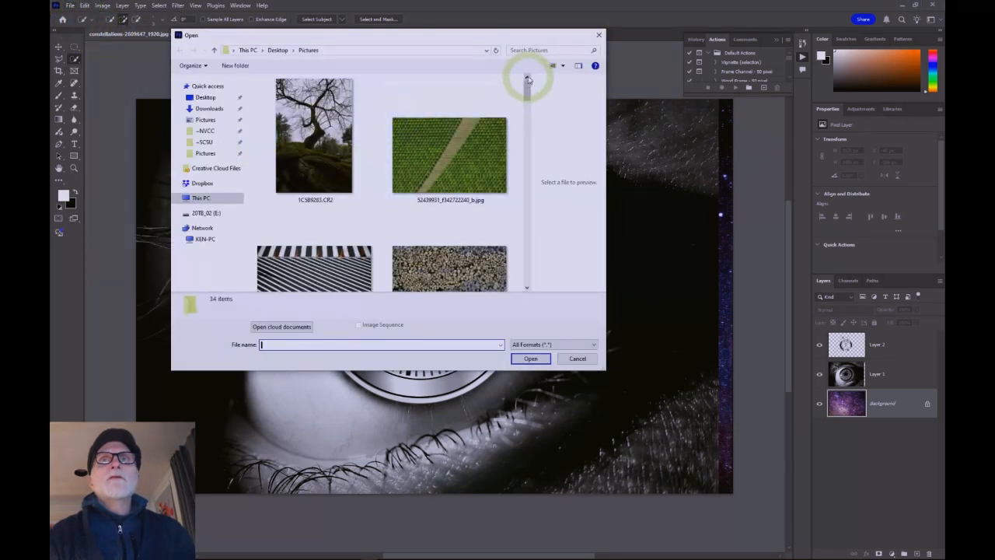
pyautogui.moveTo(525, 90); pyautogui.dragTo(537, 169)
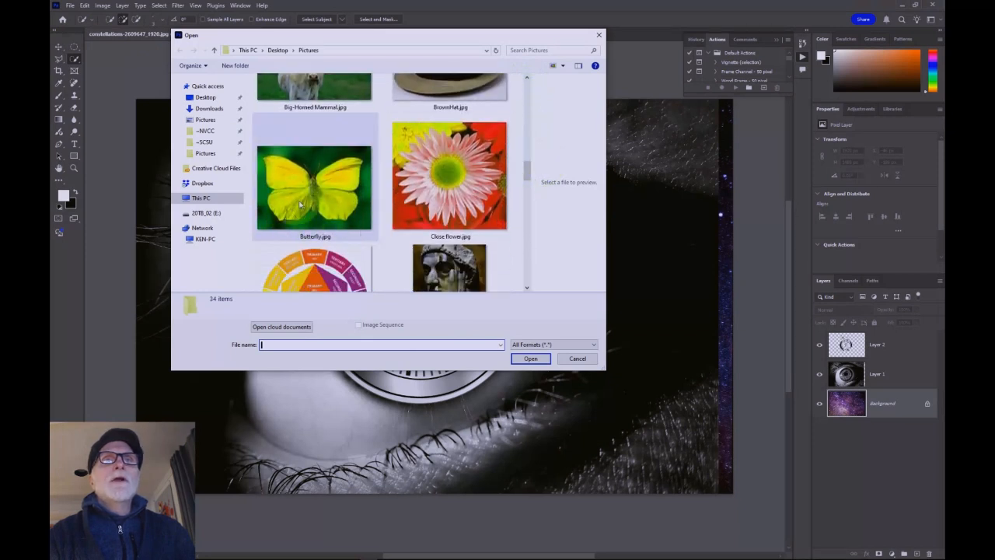
pyautogui.doubleClick(307, 180)
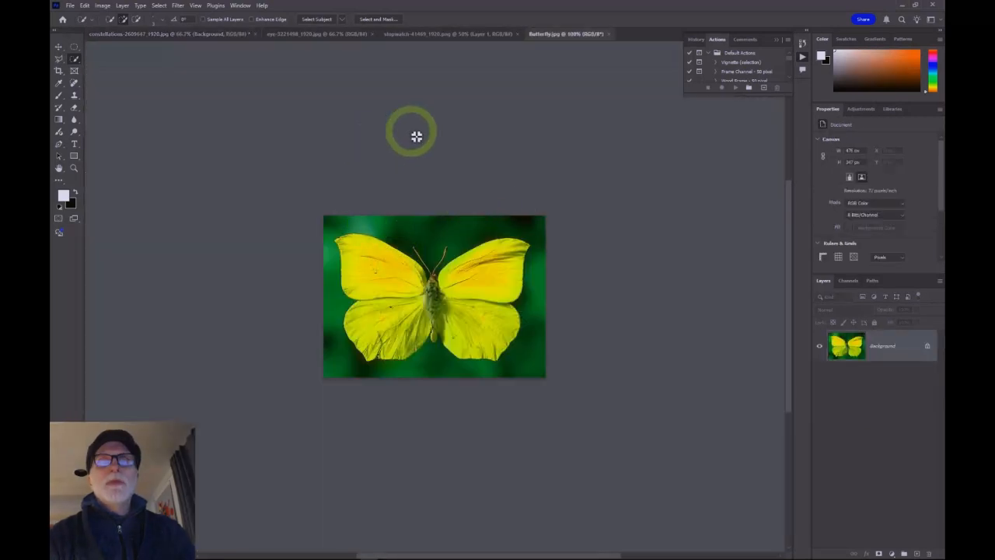
# Step: Brush a Quick Selection across the butterfly's wings, add to it with more strokes, then undo the strokes
pyautogui.hotkey('ctrl', '=')
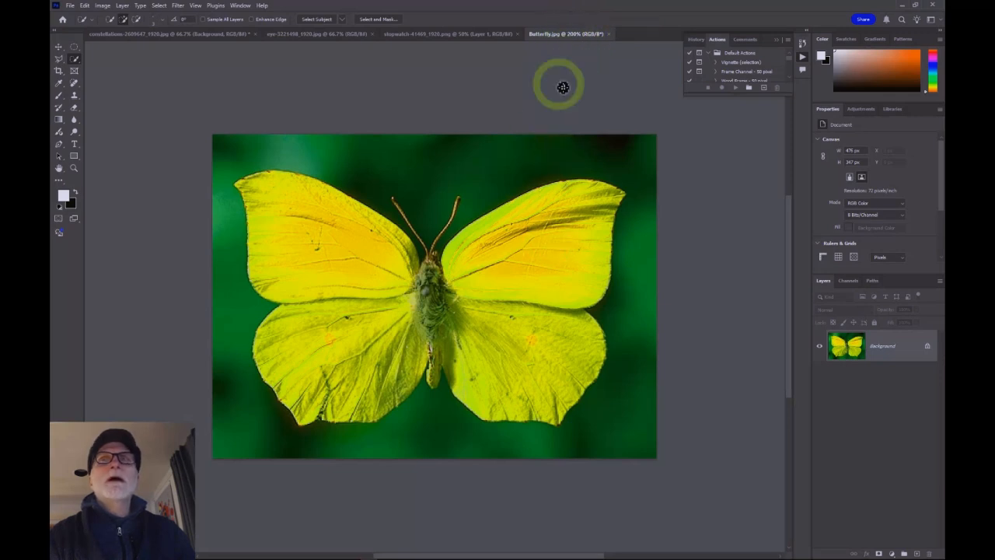
pyautogui.press('ctrl')
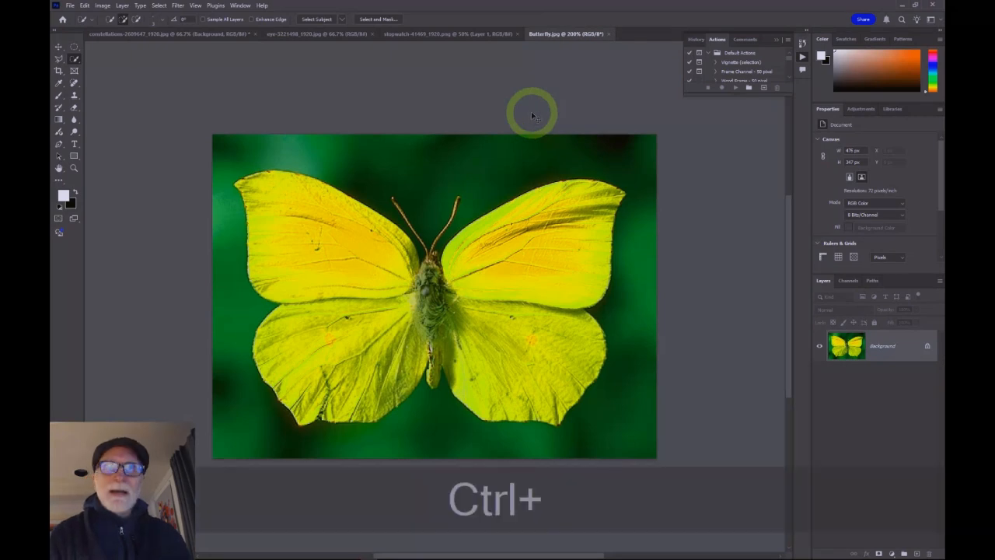
pyautogui.hotkey('ctrl', '-')
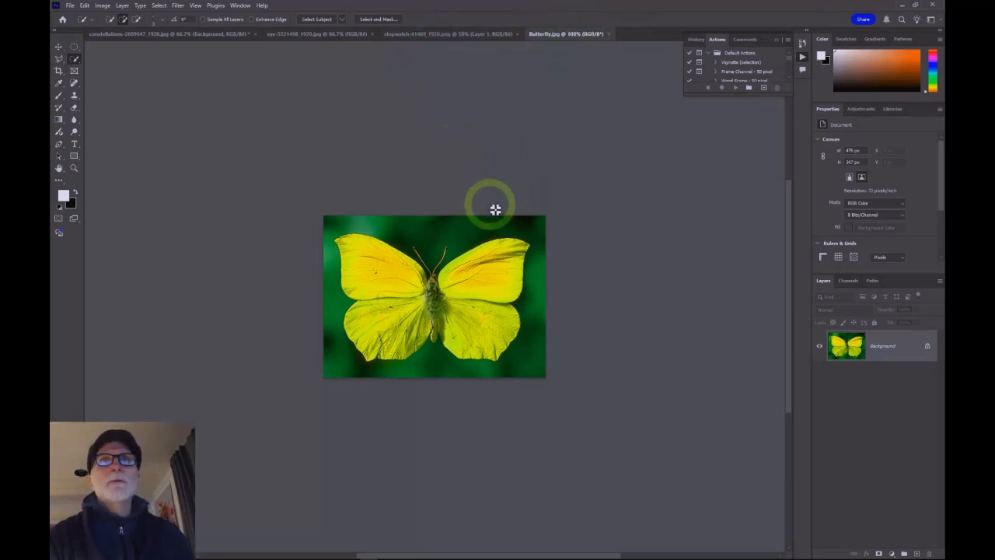
pyautogui.press('ctrl')
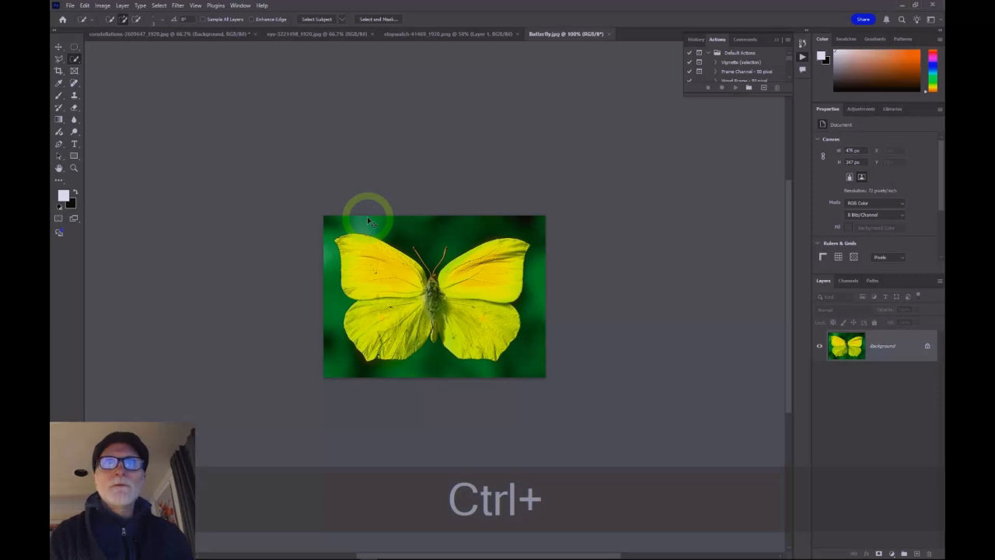
pyautogui.hotkey('ctrl', '=')
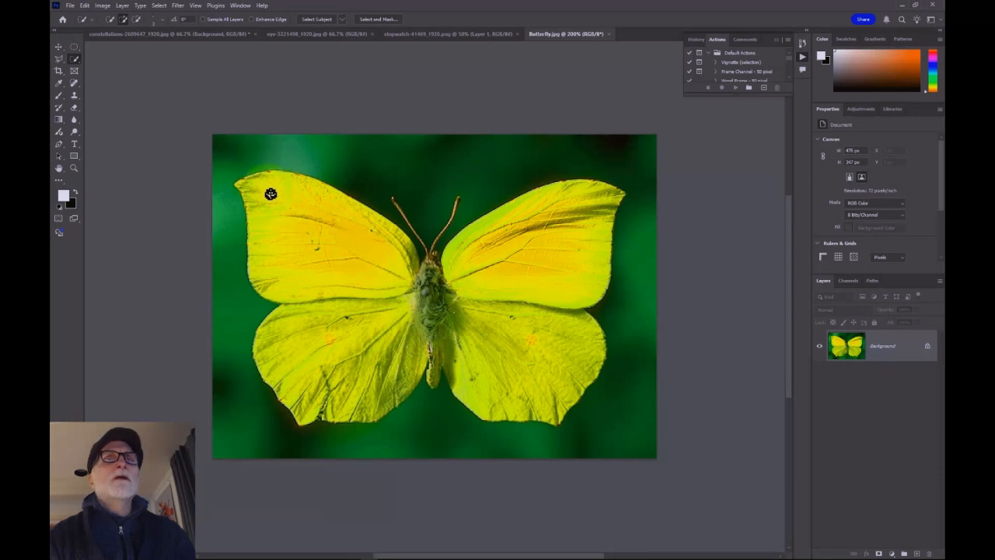
pyautogui.moveTo(286, 197)
pyautogui.mouseDown()
pyautogui.moveTo(313, 202)
pyautogui.moveTo(373, 251)
pyautogui.moveTo(385, 278)
pyautogui.moveTo(362, 296)
pyautogui.moveTo(391, 318)
pyautogui.moveTo(336, 318)
pyautogui.moveTo(303, 338)
pyautogui.moveTo(298, 349)
pyautogui.moveTo(350, 373)
pyautogui.moveTo(344, 365)
pyautogui.moveTo(313, 404)
pyautogui.moveTo(361, 403)
pyautogui.moveTo(416, 358)
pyautogui.moveTo(402, 380)
pyautogui.moveTo(422, 326)
pyautogui.moveTo(407, 284)
pyautogui.mouseUp()
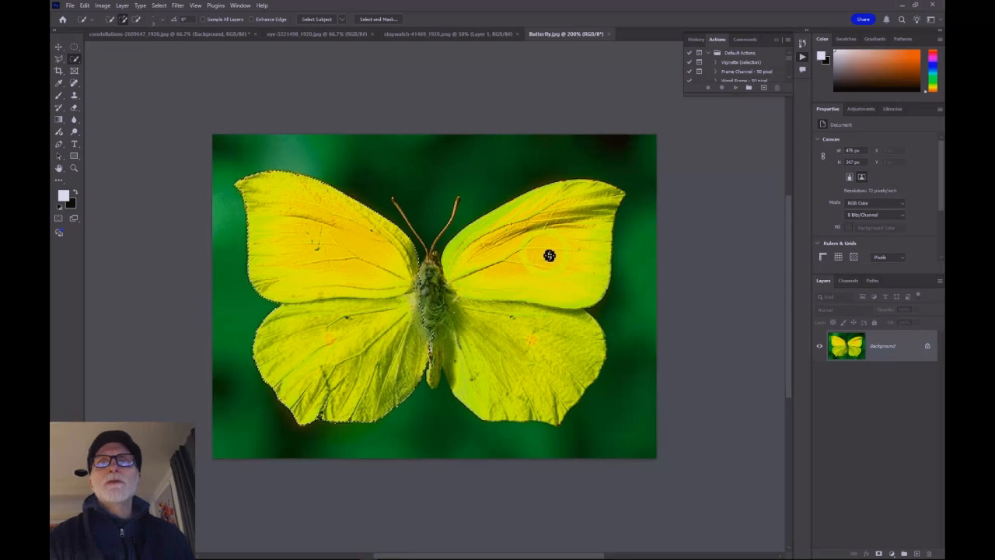
pyautogui.press('shift')
pyautogui.moveTo(547, 235)
pyautogui.mouseDown()
pyautogui.moveTo(482, 296)
pyautogui.moveTo(466, 259)
pyautogui.moveTo(482, 243)
pyautogui.moveTo(459, 255)
pyautogui.moveTo(456, 273)
pyautogui.moveTo(528, 214)
pyautogui.moveTo(555, 235)
pyautogui.mouseUp()
pyautogui.moveTo(526, 318)
pyautogui.mouseDown()
pyautogui.moveTo(571, 337)
pyautogui.moveTo(581, 328)
pyautogui.moveTo(588, 359)
pyautogui.moveTo(577, 376)
pyautogui.moveTo(564, 372)
pyautogui.moveTo(531, 398)
pyautogui.moveTo(502, 389)
pyautogui.moveTo(472, 342)
pyautogui.mouseUp()
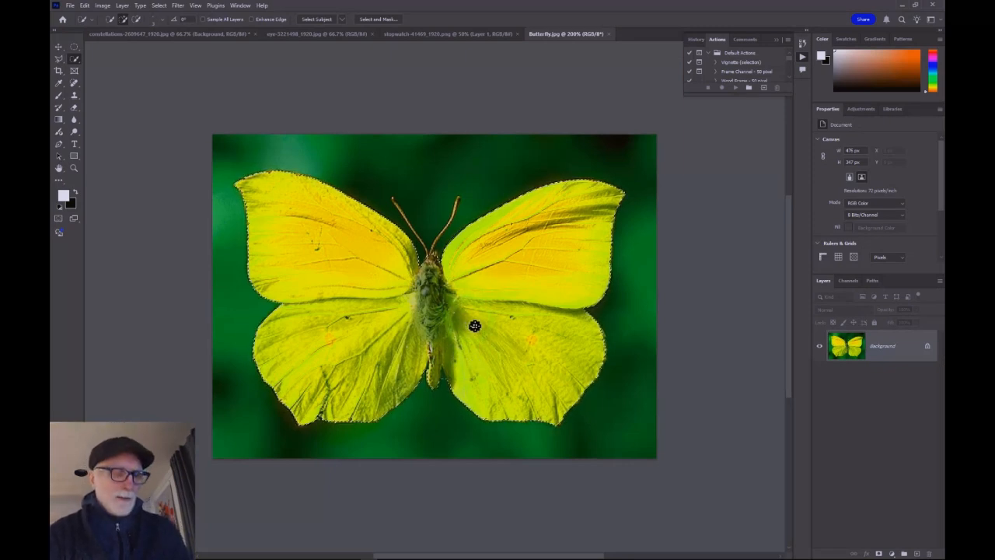
pyautogui.hotkey('ctrl', 'z')
pyautogui.hotkey('ctrl', 'z')
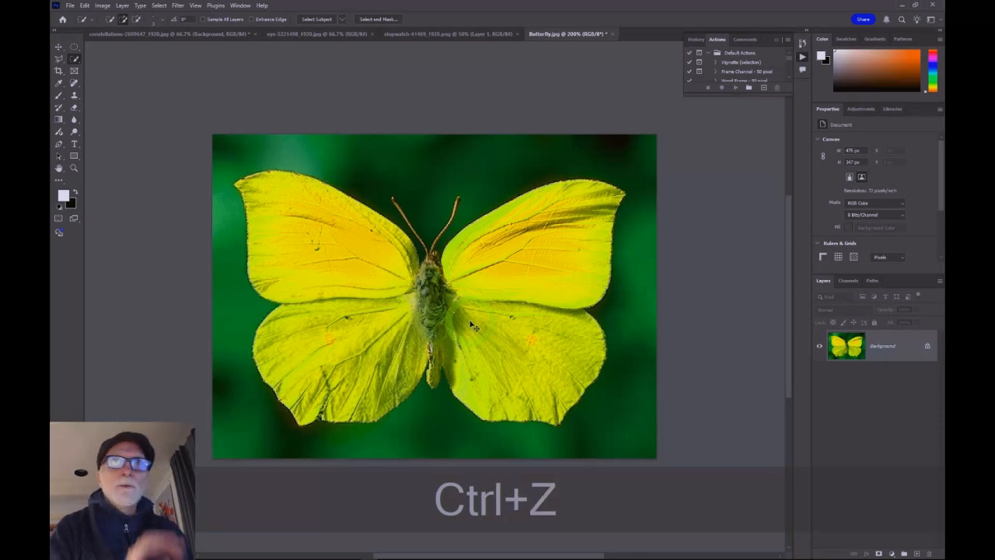
# Step: Use the Object Selection Tool to select the butterfly, inverting the selection back and forth along the way
pyautogui.click(75, 60)
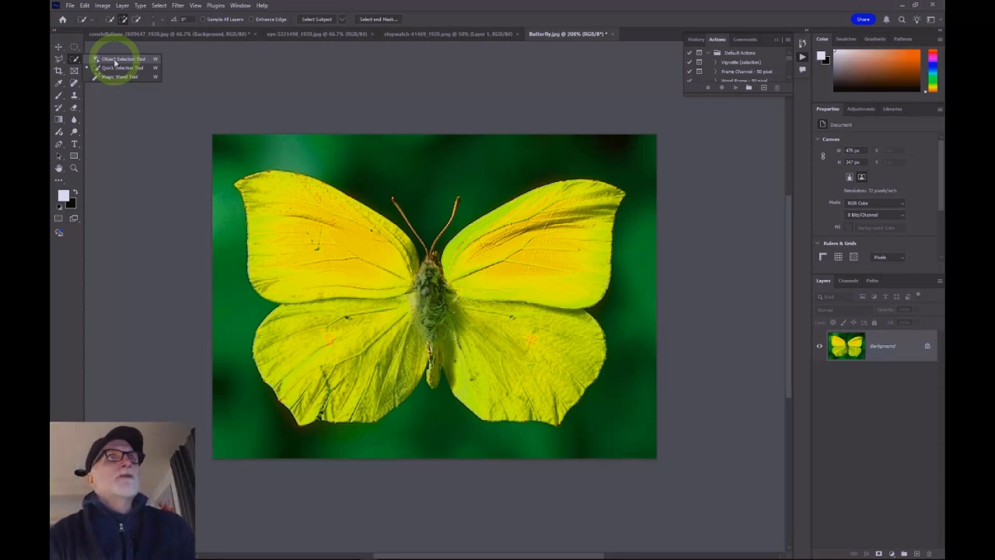
pyautogui.hotkey('shift', 'w')
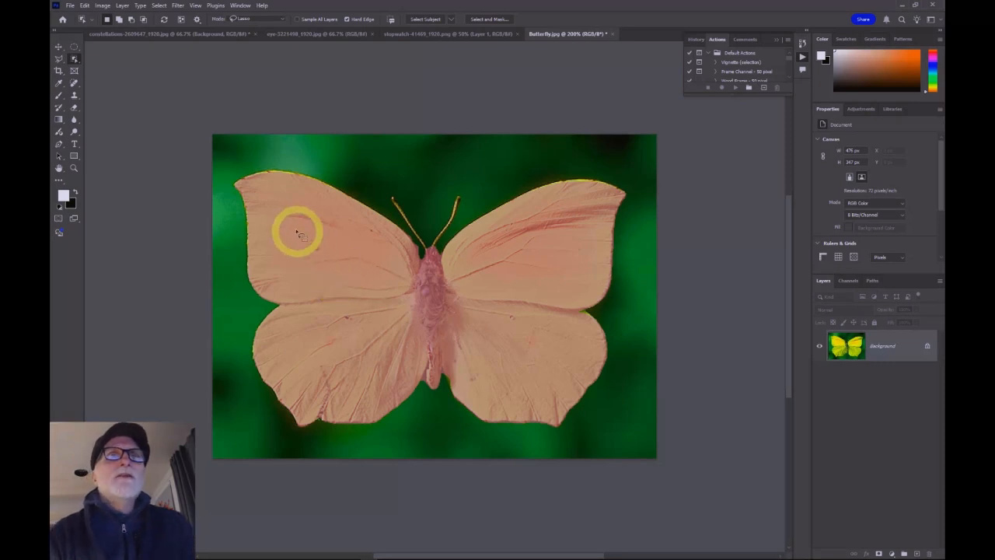
pyautogui.hotkey('ctrl', 'shift', 'i')
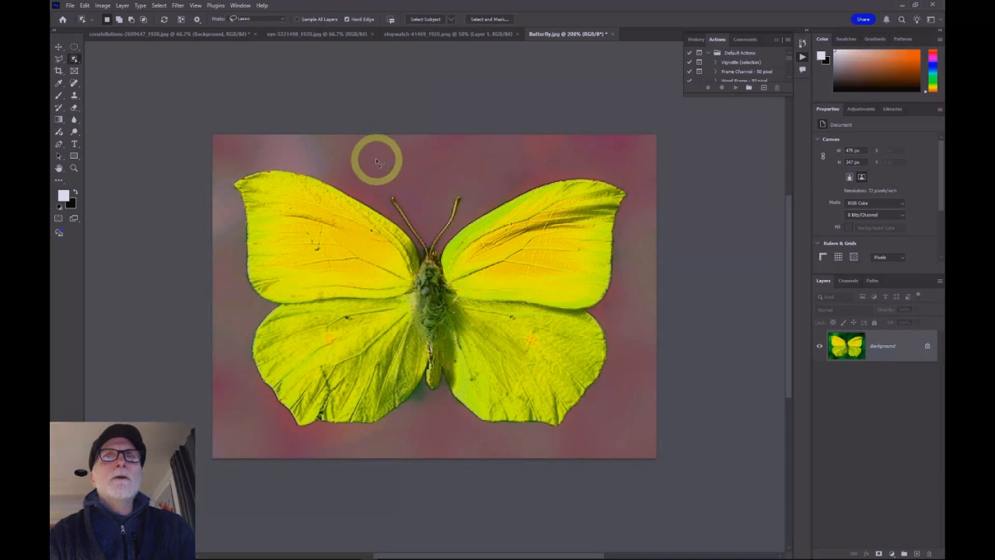
pyautogui.hotkey('ctrl', 'shift', 'i')
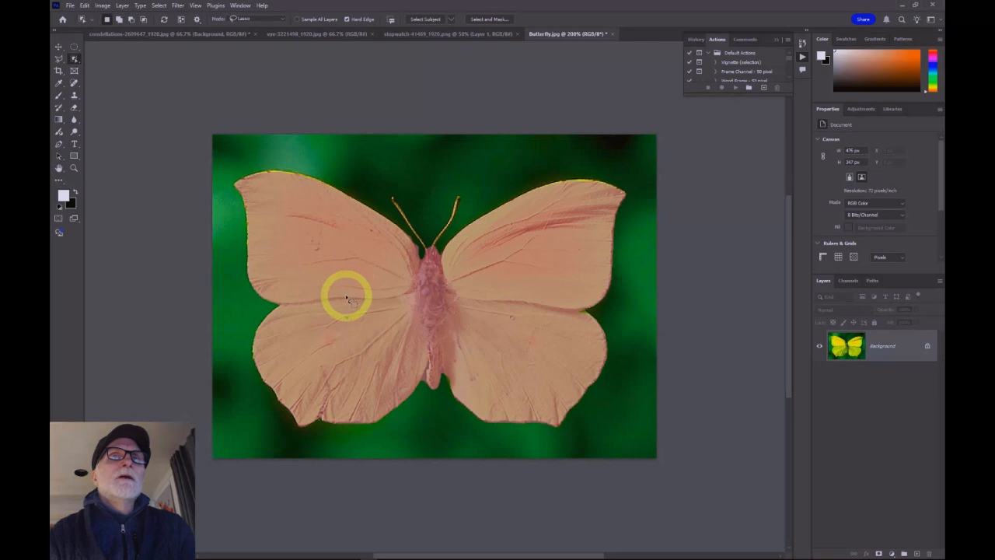
pyautogui.hotkey('ctrl', 'shift', 'i')
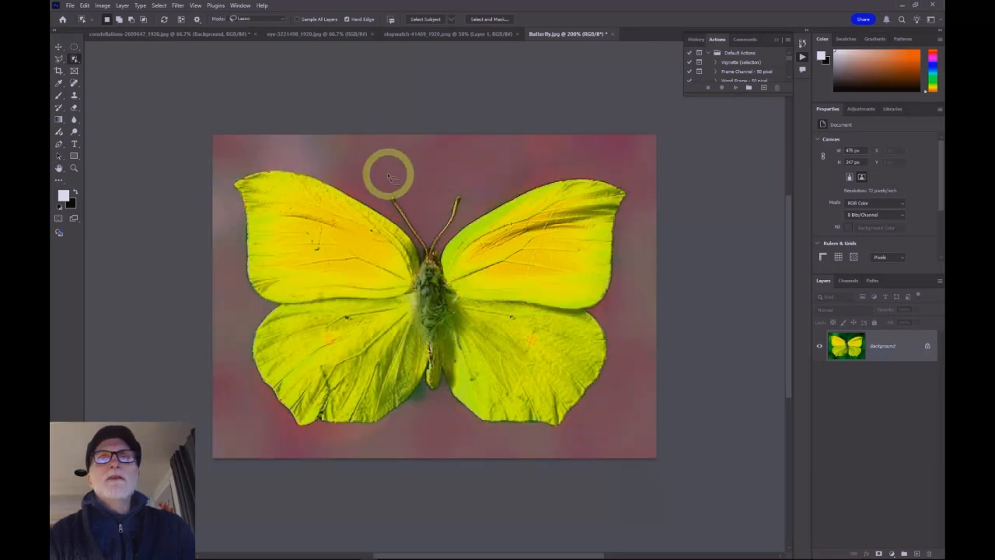
pyautogui.hotkey('ctrl', 'shift', 'i')
pyautogui.hotkey('ctrl', 'shift', 'i')
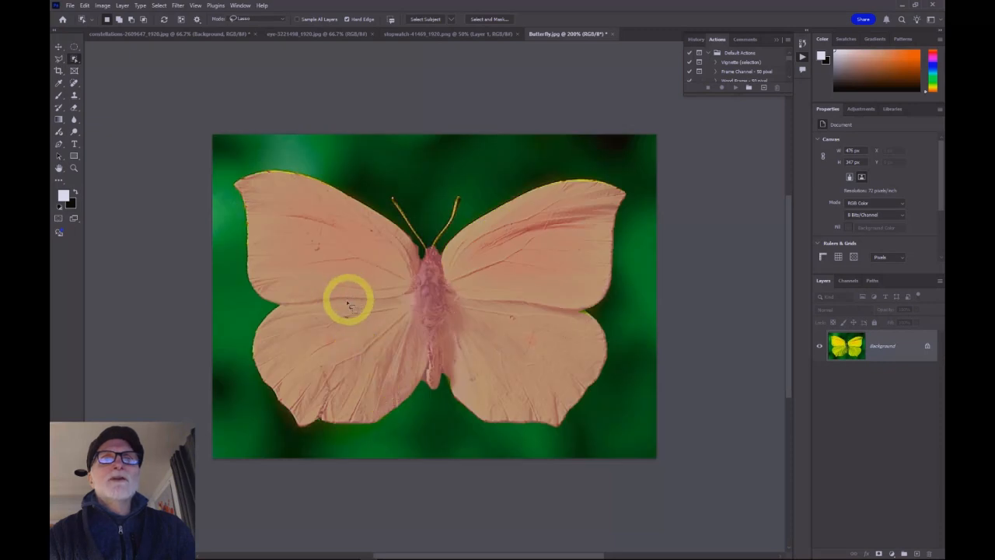
pyautogui.click(349, 342)
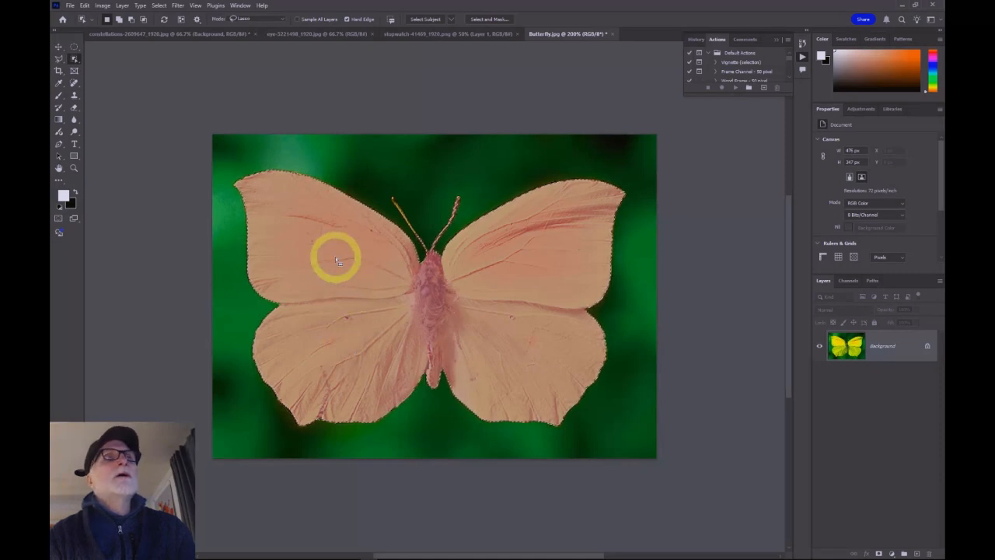
pyautogui.press('q')
# Step: Switch to the Magic Wand Tool, set its Tolerance to 100, and deselect
pyautogui.rightClick(74, 60)
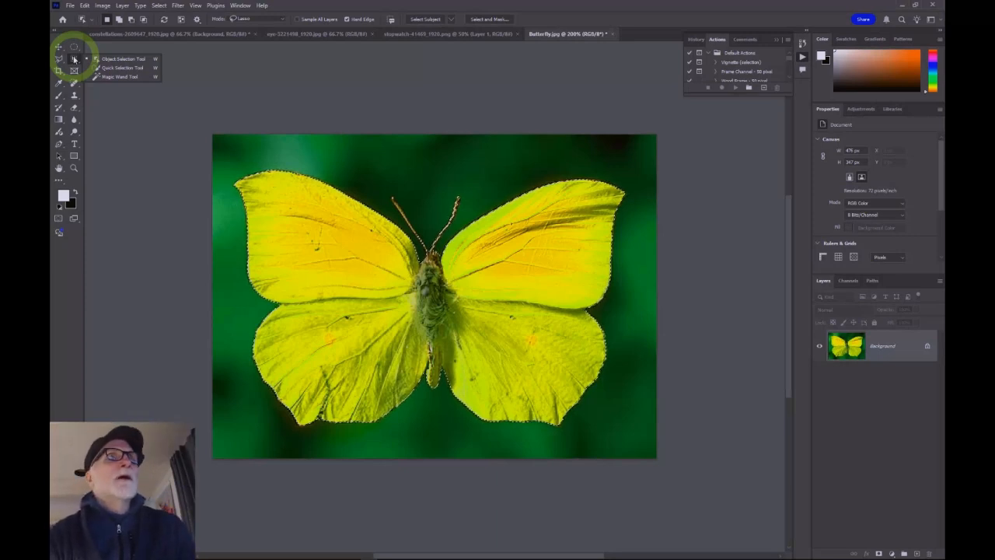
pyautogui.click(109, 78)
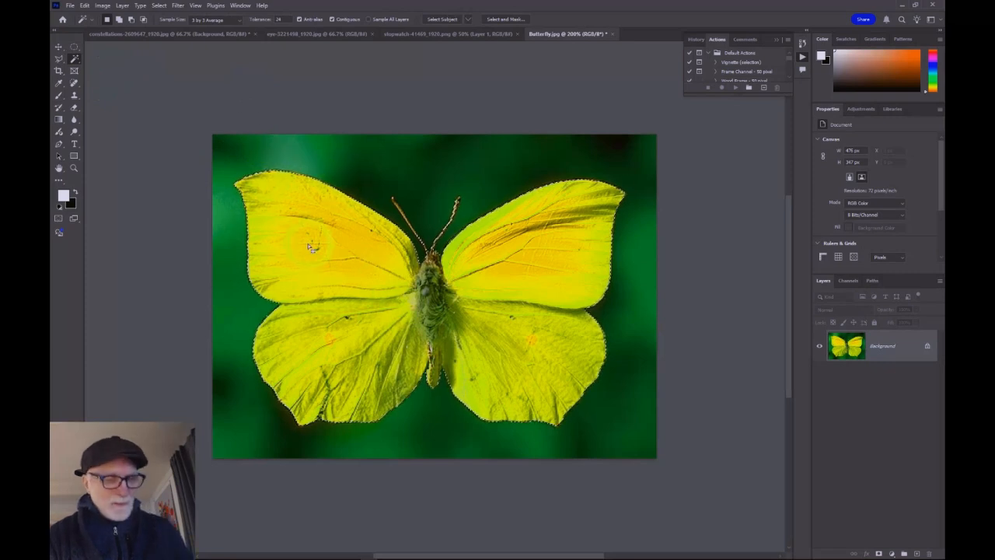
pyautogui.hotkey('ctrl', 'z')
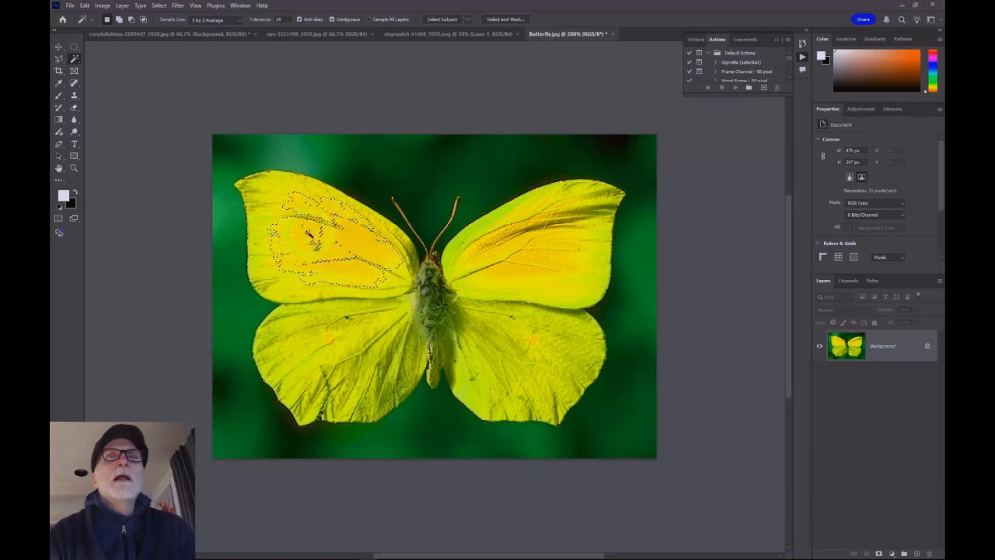
pyautogui.click(278, 19)
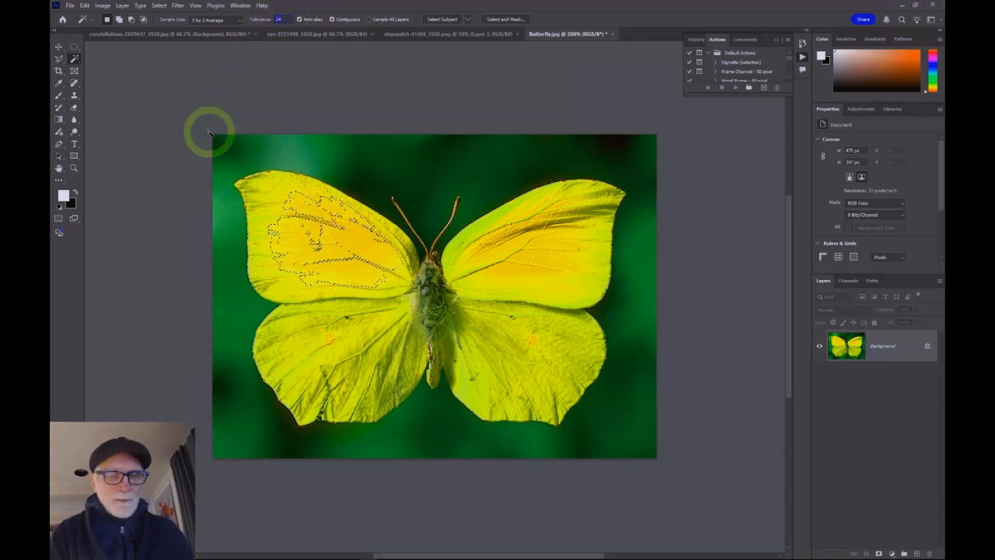
pyautogui.write('100')
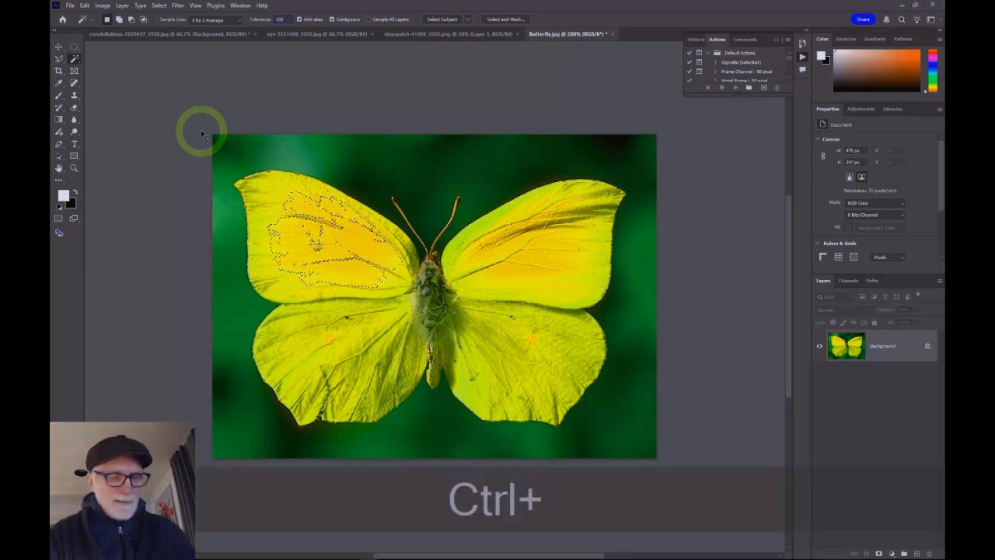
pyautogui.hotkey('ctrl', 'd')
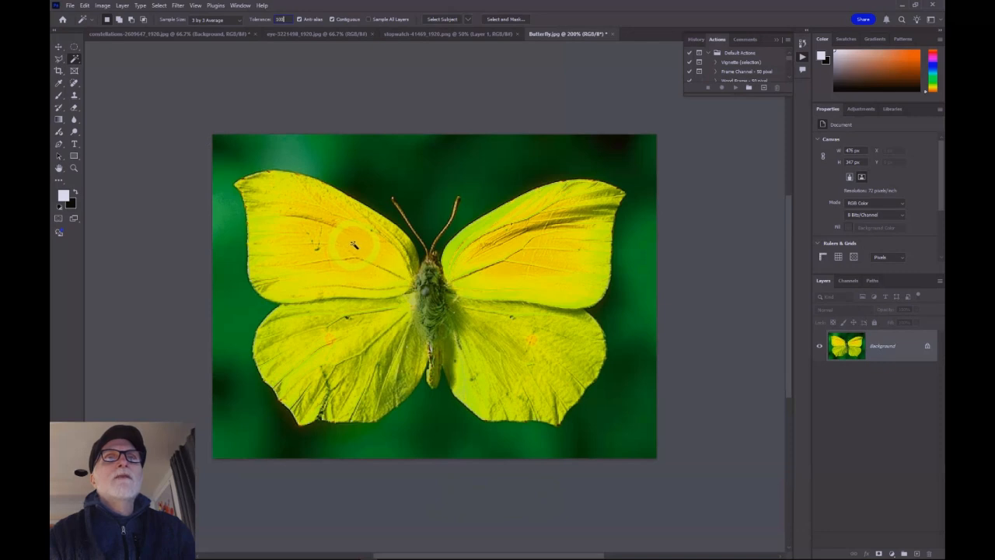
# Step: Select the butterfly's wings with the Magic Wand, then undo the selection
pyautogui.click(348, 254)
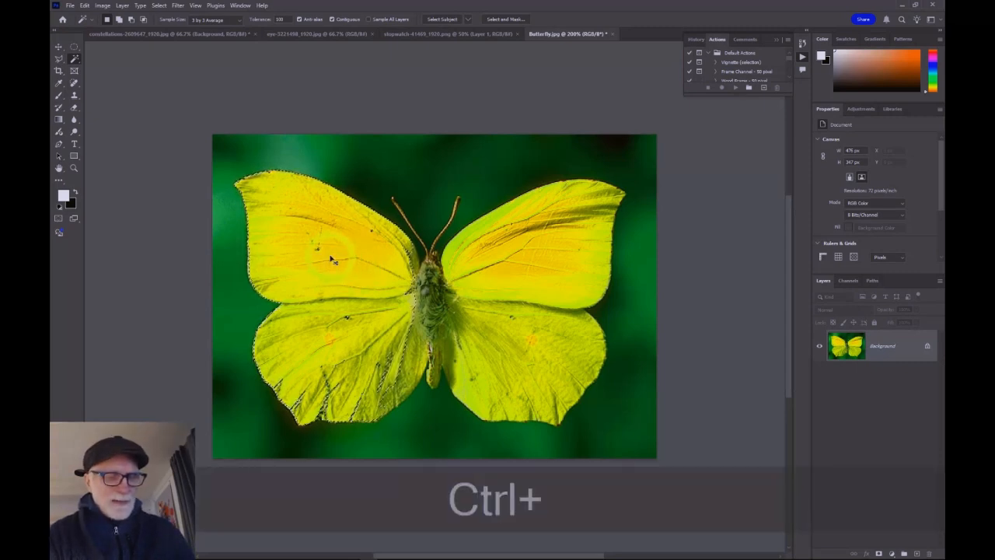
pyautogui.hotkey('ctrl', 'z')
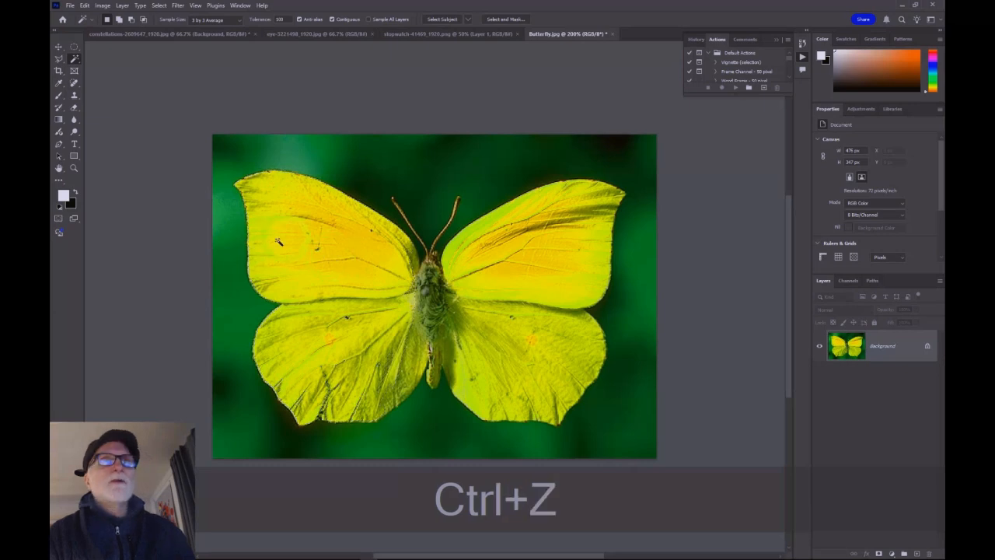
# Step: Switch to the Rectangle Tool and bring the constellation image's document to the front
pyautogui.rightClick(75, 60)
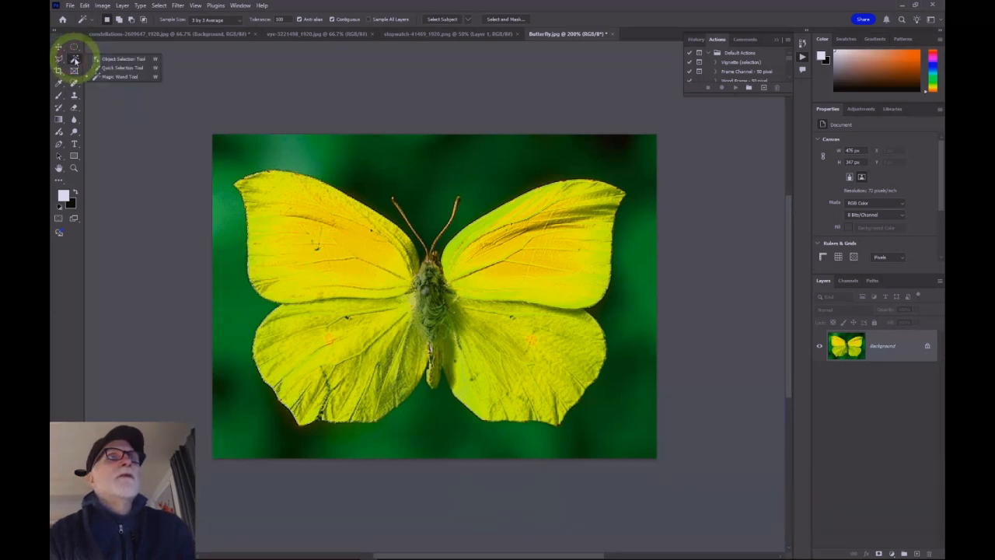
pyautogui.click(119, 67)
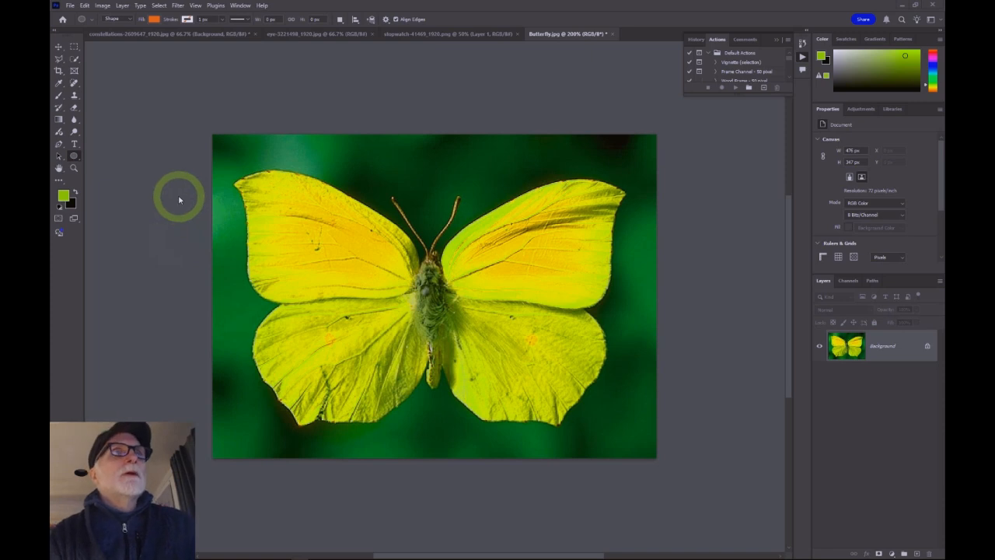
pyautogui.rightClick(77, 158)
pyautogui.click(95, 156)
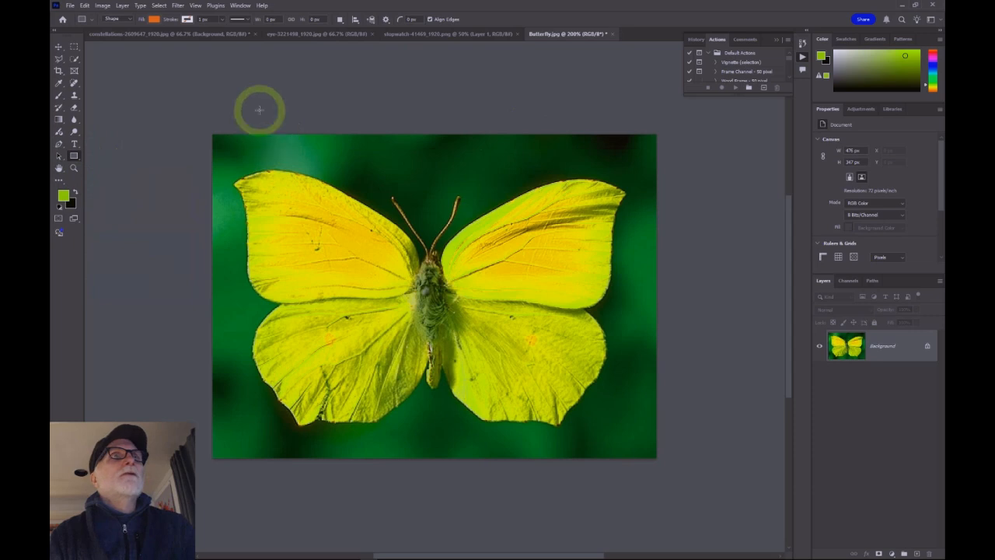
pyautogui.click(173, 33)
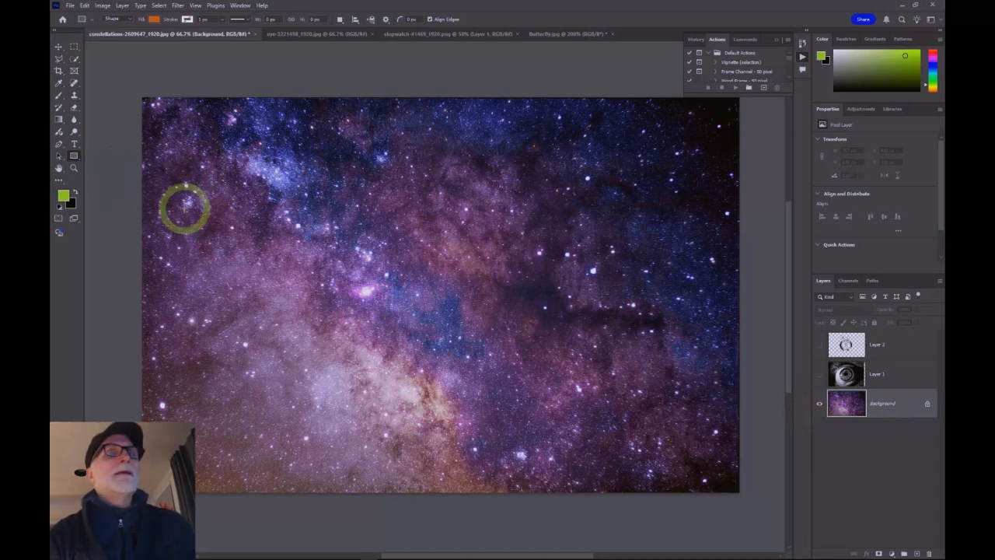
# Step: Draw a rectangular marquee across the middle of the constellation image and fill it with Black
pyautogui.click(73, 46)
pyautogui.moveTo(288, 178); pyautogui.dragTo(596, 350)
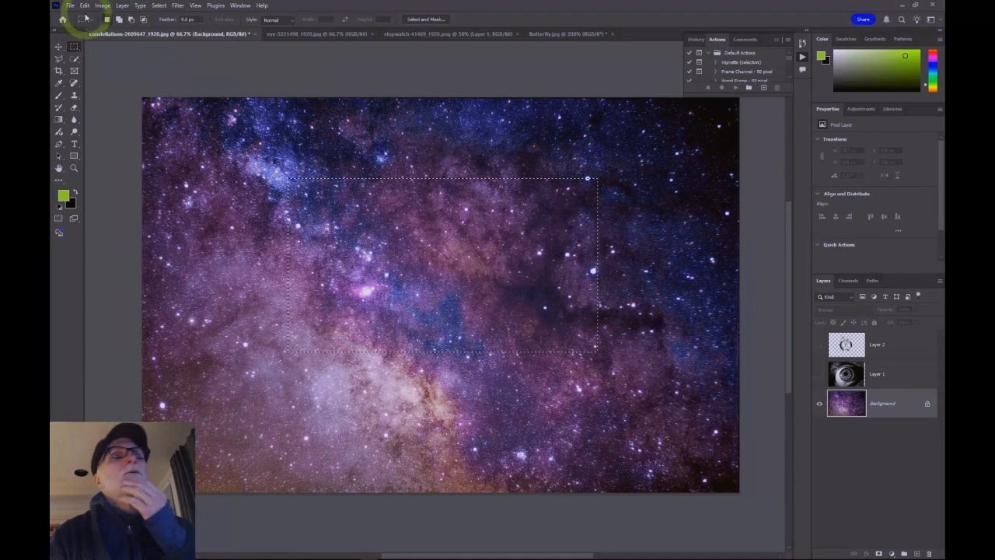
pyautogui.click(86, 6)
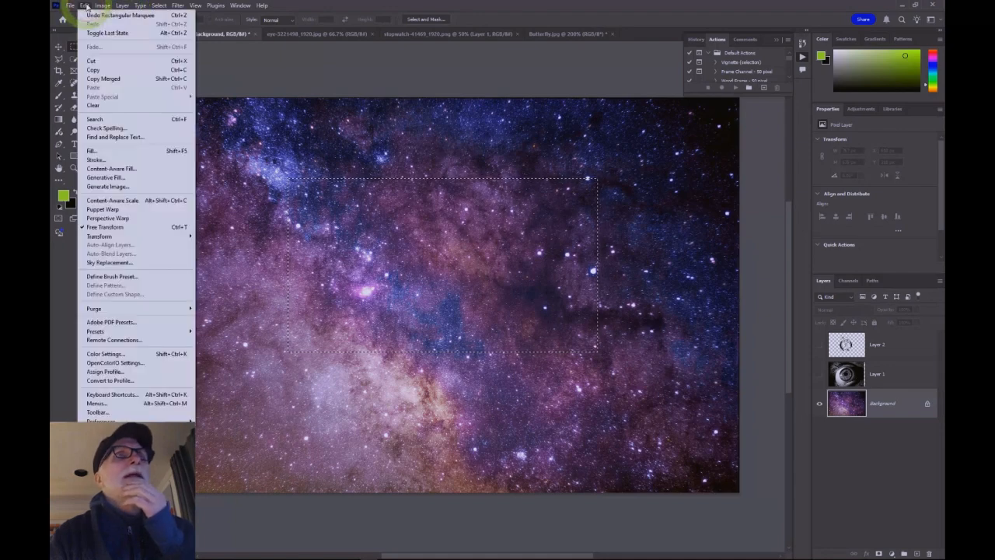
pyautogui.click(116, 148)
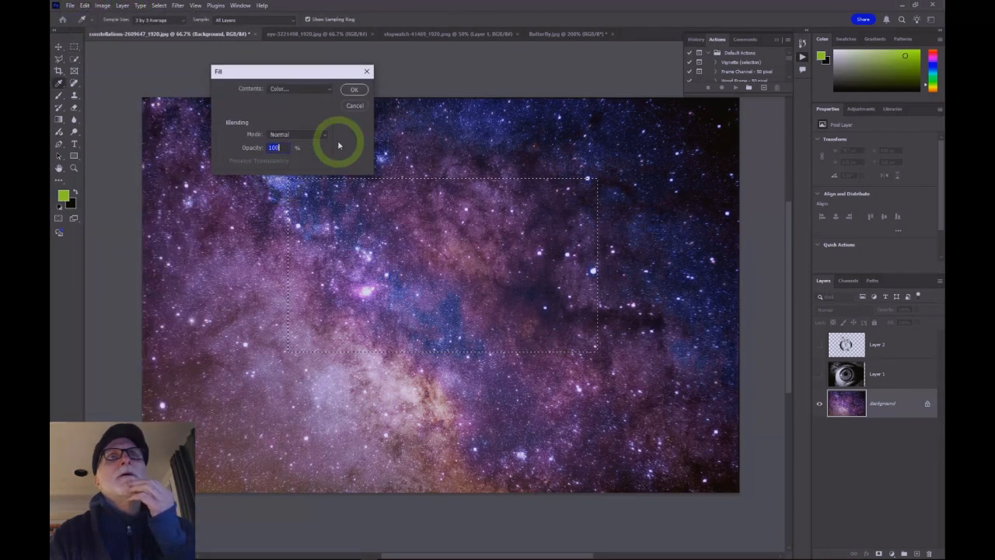
pyautogui.click(311, 88)
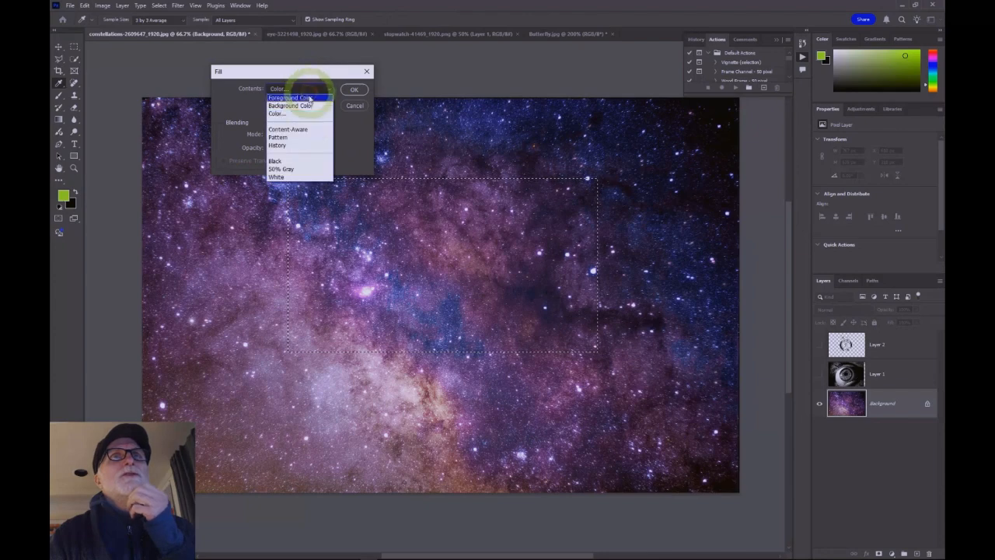
pyautogui.click(291, 162)
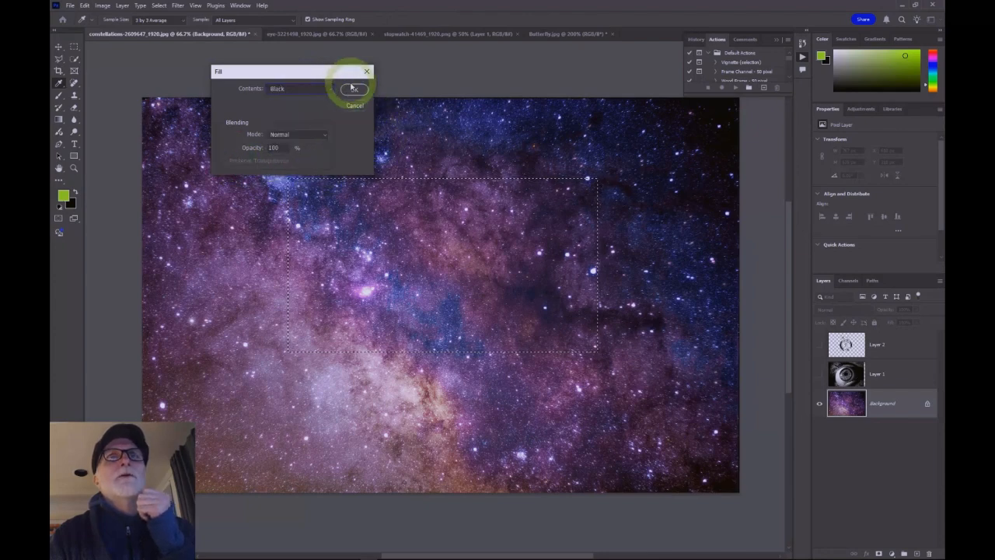
pyautogui.press('BackSpace')
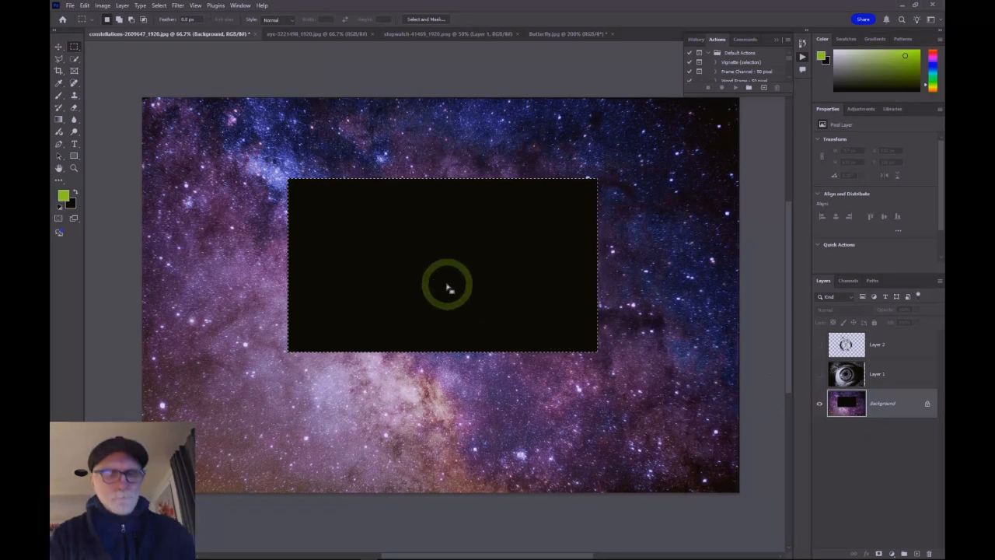
# Step: Zoom in closely on the black-filled area, zoom back out, and undo the fill
pyautogui.hotkey('ctrl', '=')
pyautogui.hotkey('ctrl', '=')
pyautogui.hotkey('ctrl', '=')
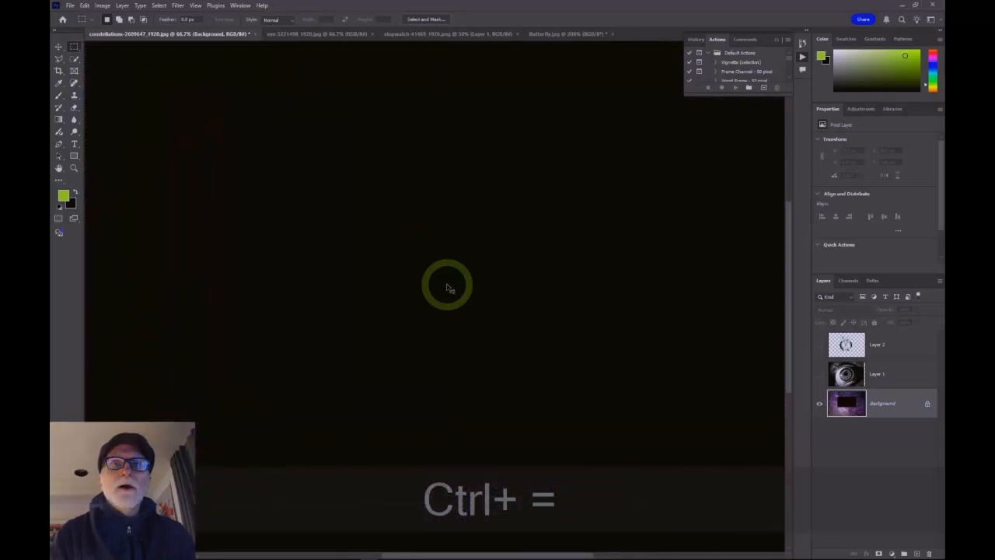
pyautogui.hotkey('ctrl', '=')
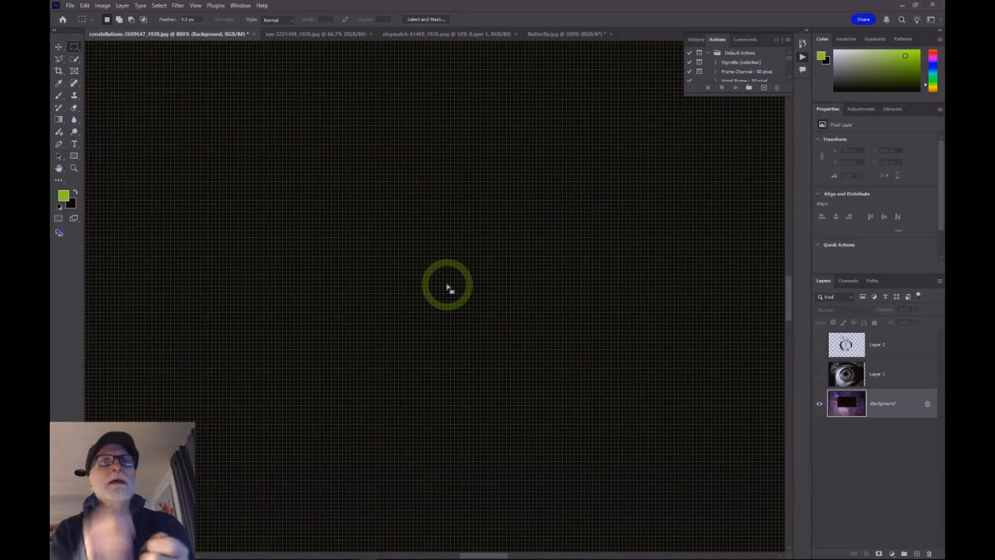
pyautogui.press('ctrl')
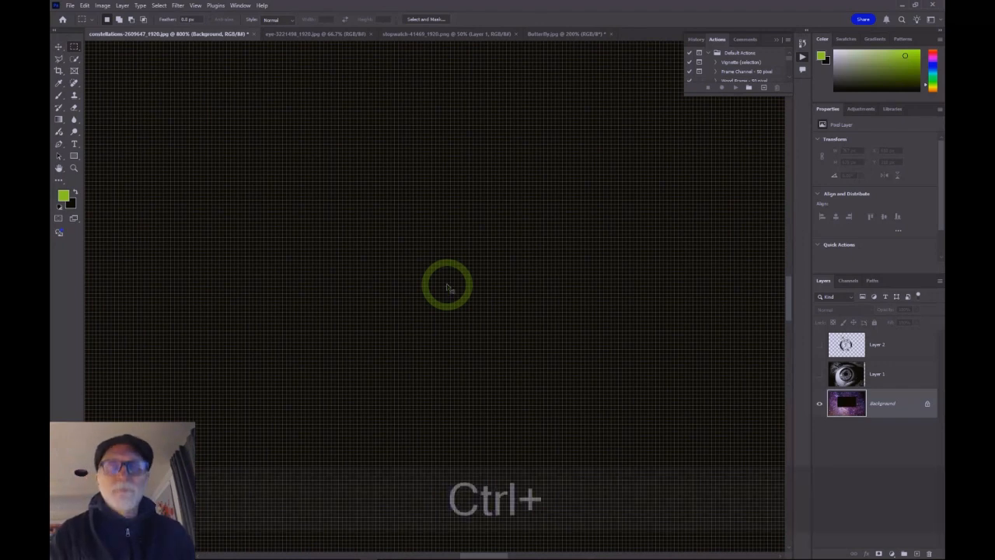
pyautogui.hotkey('ctrl', '-')
pyautogui.hotkey('ctrl', '-')
pyautogui.hotkey('ctrl', '-')
pyautogui.hotkey('ctrl', '-')
pyautogui.hotkey('ctrl', '-')
pyautogui.hotkey('ctrl', '-')
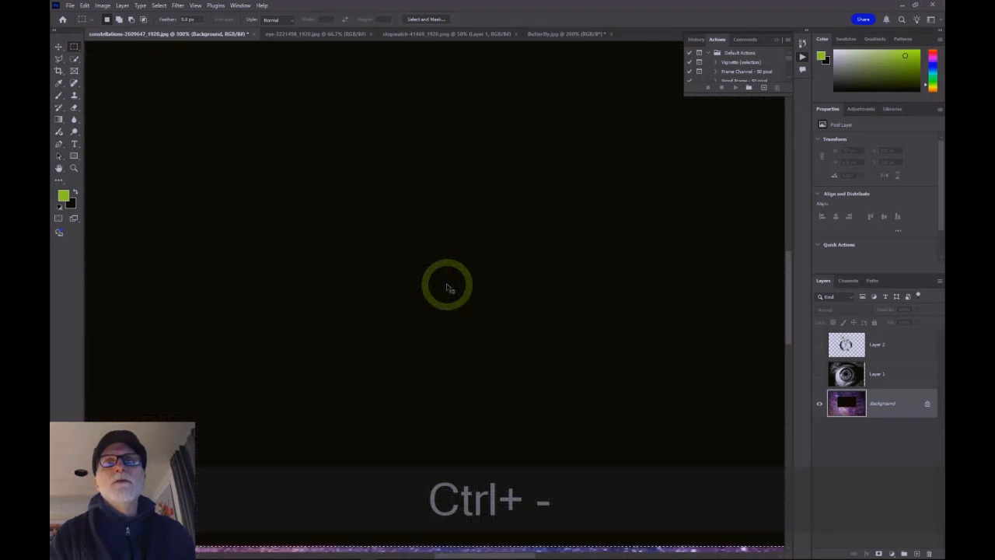
pyautogui.hotkey('ctrl', '-')
pyautogui.hotkey('ctrl', '-')
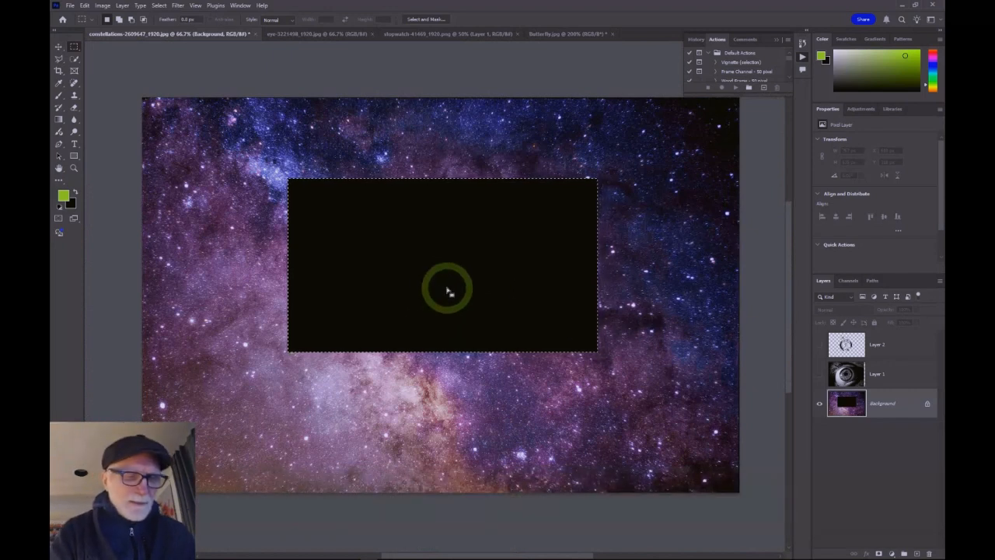
pyautogui.hotkey('ctrl', 'z')
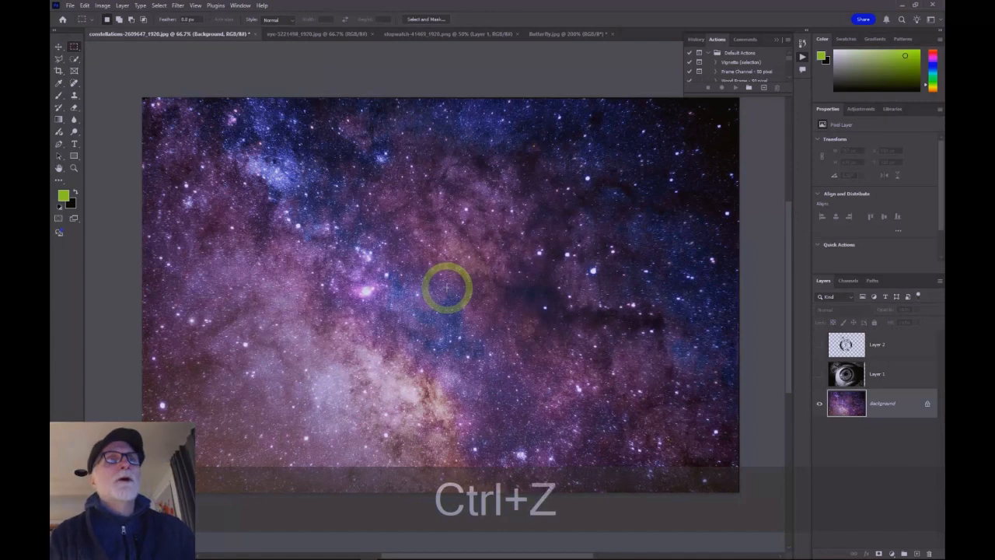
# Step: Draw a rectangle shape over the centre of the constellation image with the Rectangle Tool
pyautogui.click(74, 156)
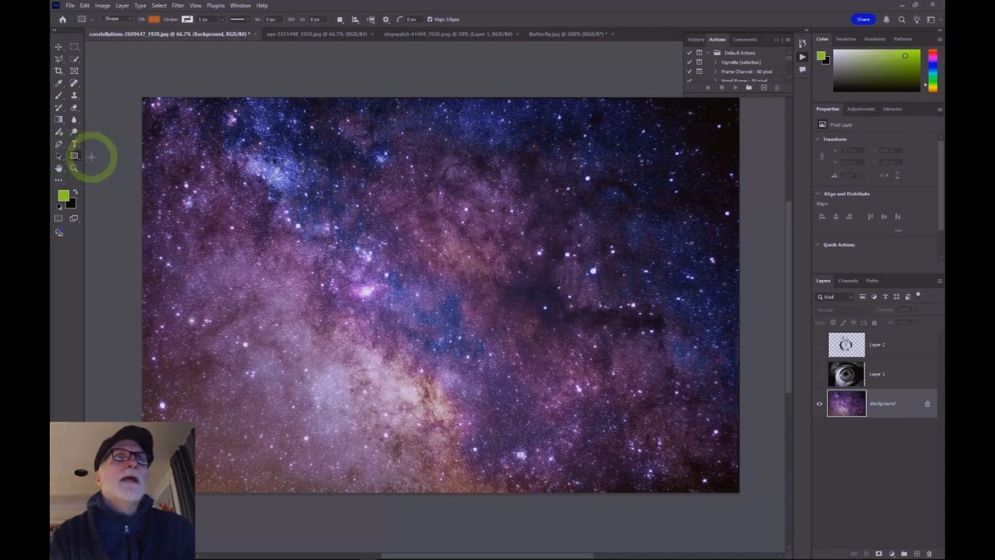
pyautogui.moveTo(315, 181); pyautogui.dragTo(571, 345)
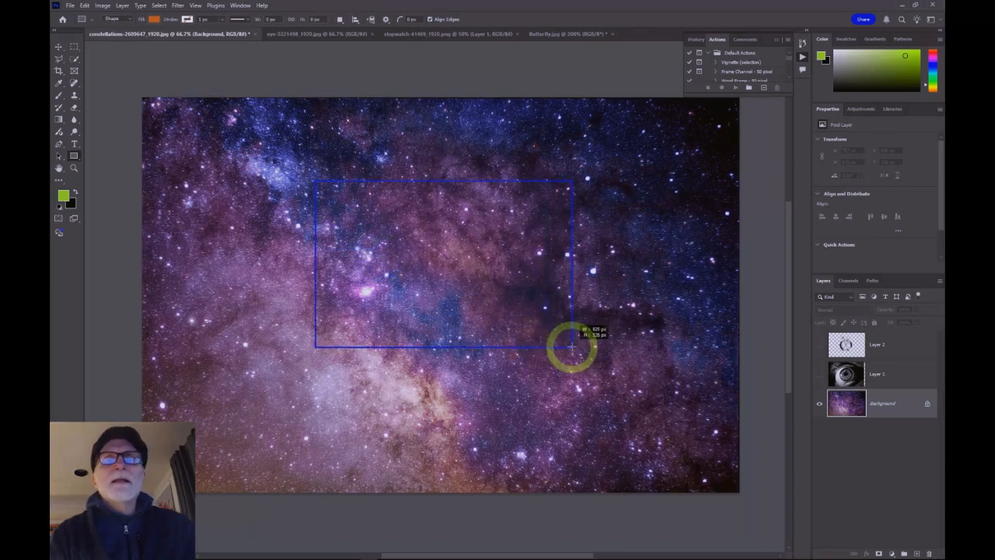
pyautogui.moveTo(572, 346); pyautogui.dragTo(573, 345)
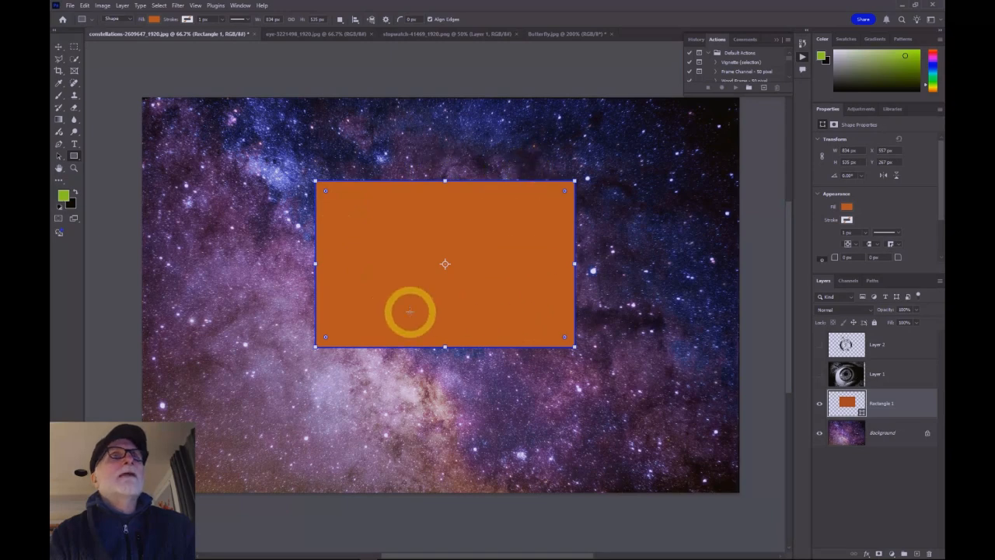
# Step: Open the rectangle's fill colour picker and set the fill to a blue colour
pyautogui.click(154, 20)
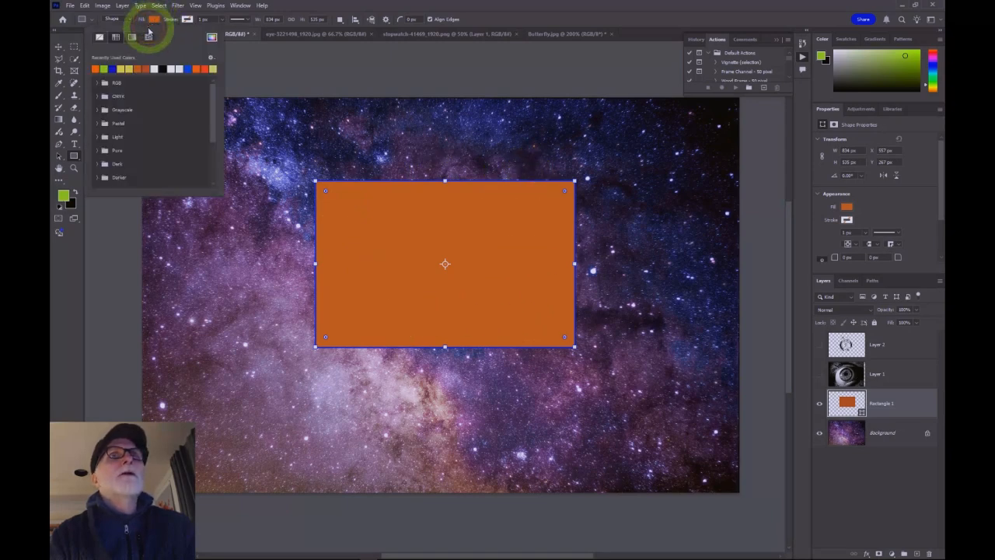
pyautogui.click(211, 38)
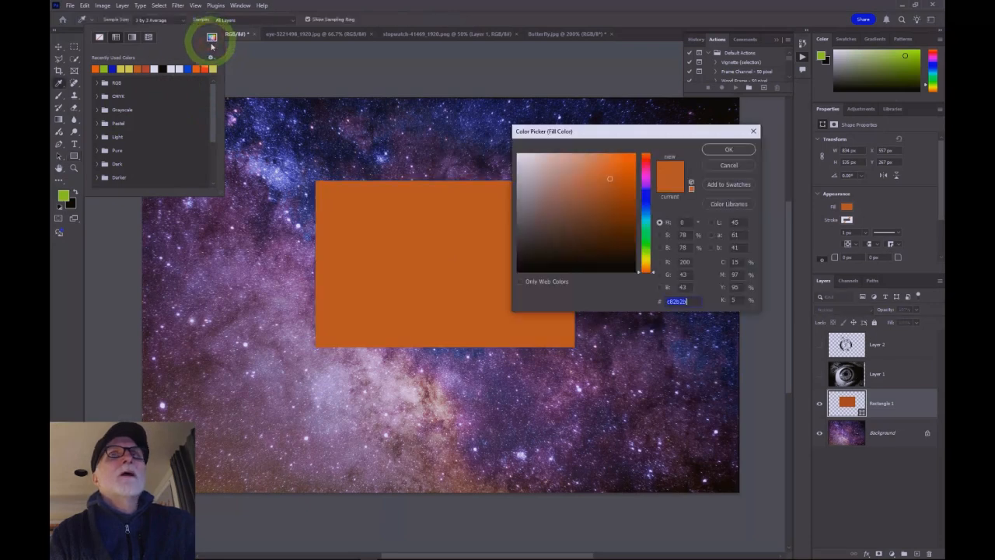
pyautogui.moveTo(597, 136); pyautogui.dragTo(672, 119)
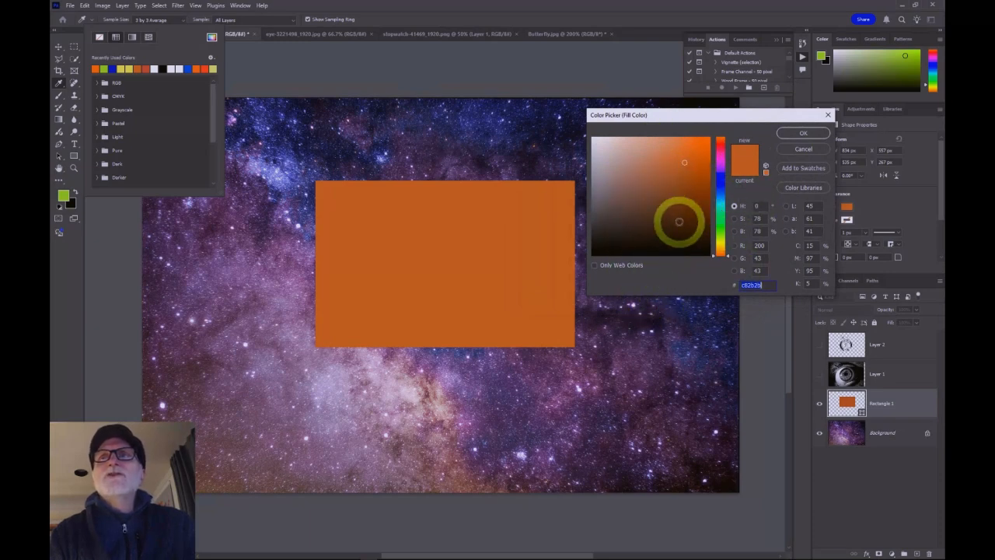
pyautogui.click(650, 179)
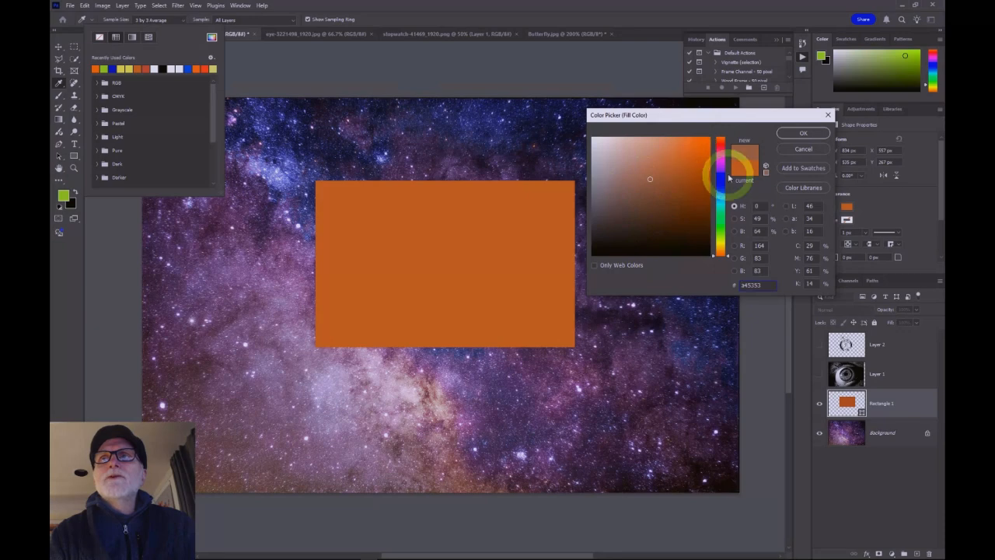
pyautogui.click(681, 171)
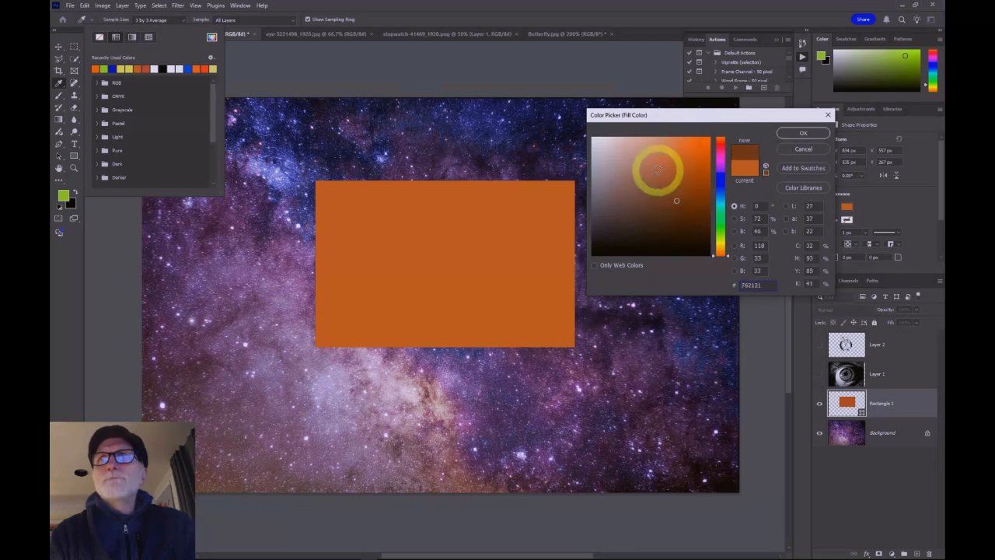
pyautogui.click(657, 169)
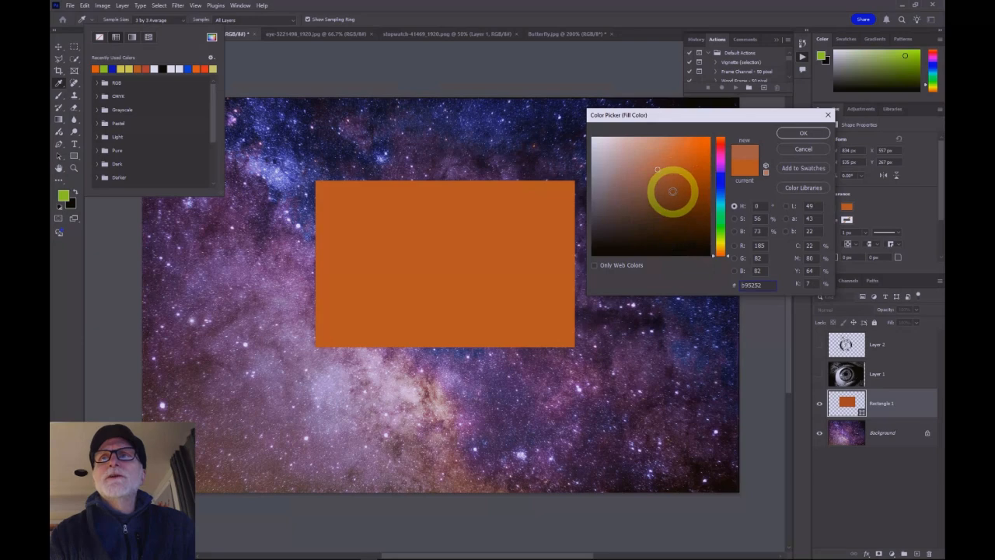
pyautogui.click(728, 253)
pyautogui.moveTo(728, 256)
pyautogui.mouseDown()
pyautogui.moveTo(729, 162)
pyautogui.moveTo(727, 223)
pyautogui.moveTo(728, 181)
pyautogui.mouseUp()
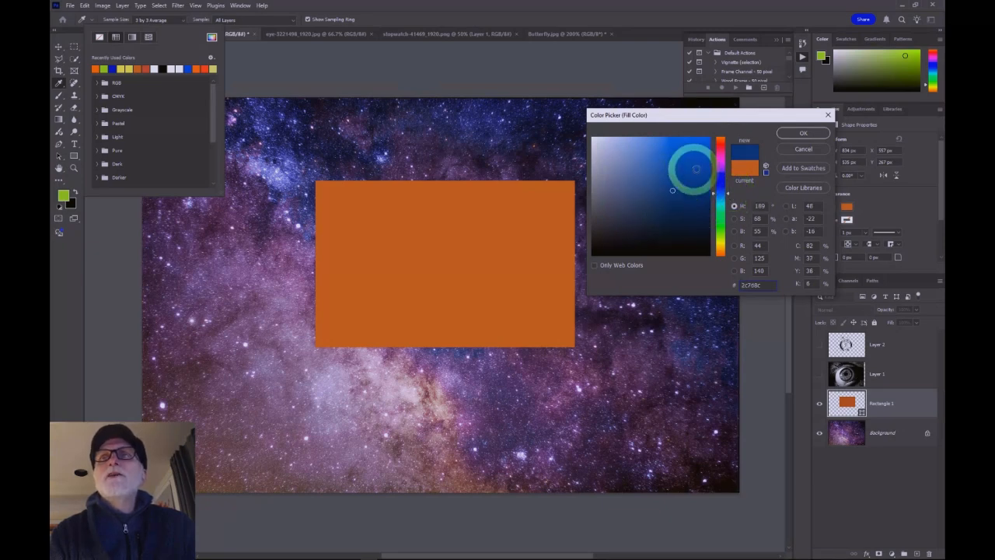
pyautogui.click(681, 170)
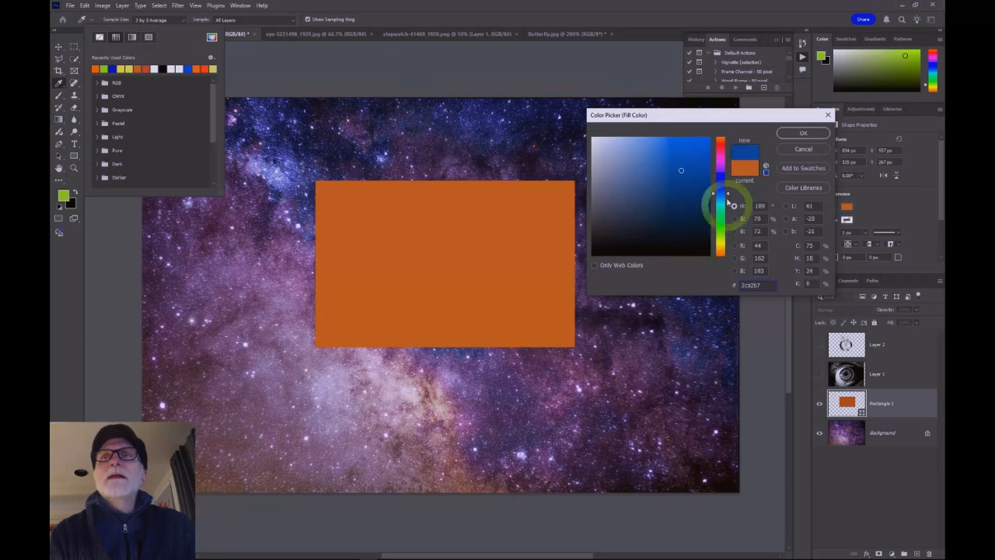
pyautogui.click(800, 134)
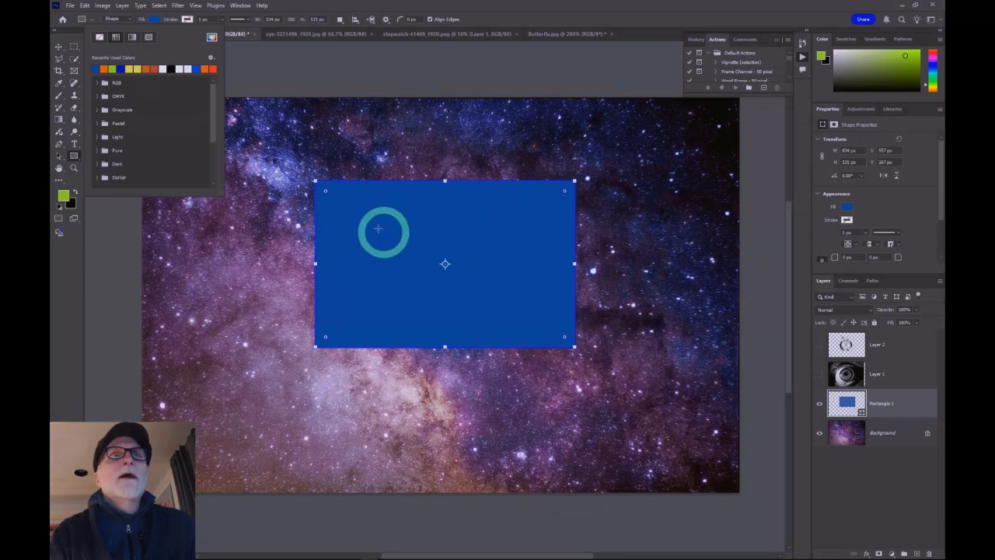
pyautogui.click(264, 66)
pyautogui.click(198, 63)
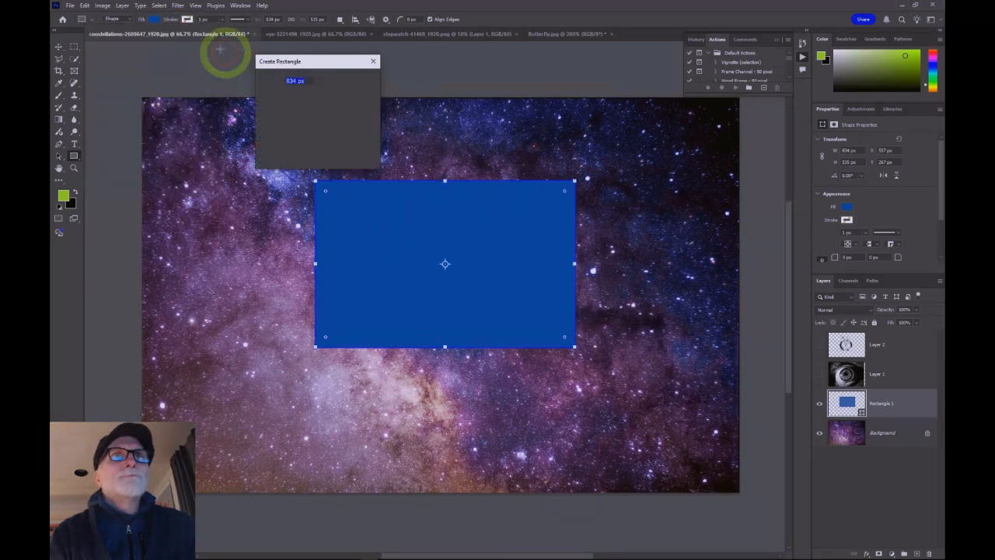
pyautogui.click(374, 60)
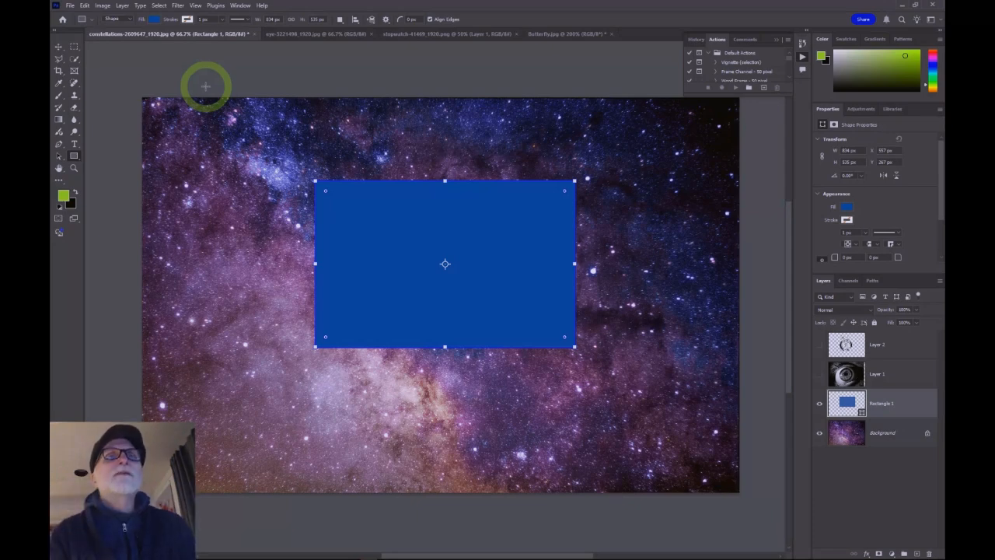
# Step: Set the rectangle's stroke colour to a dark blue in the colour picker and increase the stroke width
pyautogui.click(187, 20)
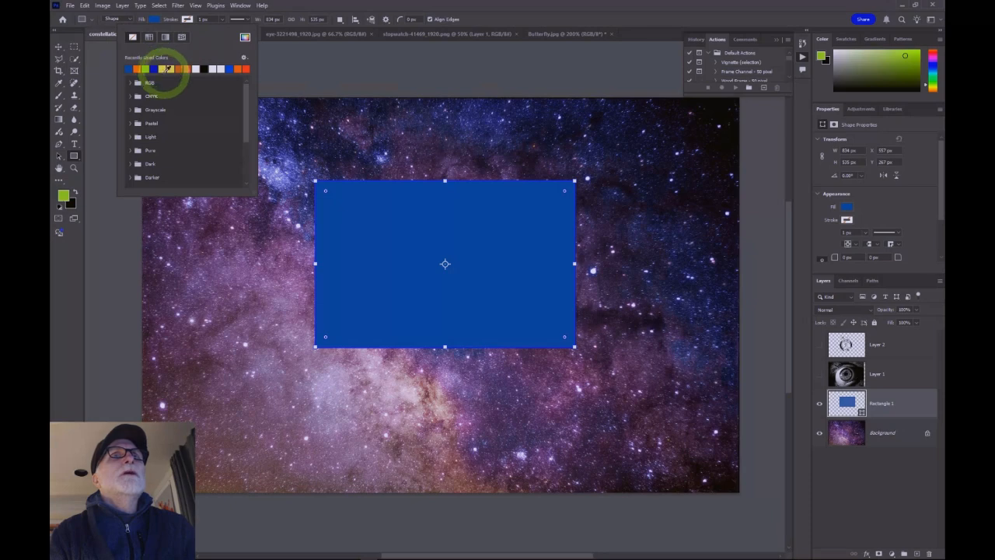
pyautogui.click(244, 37)
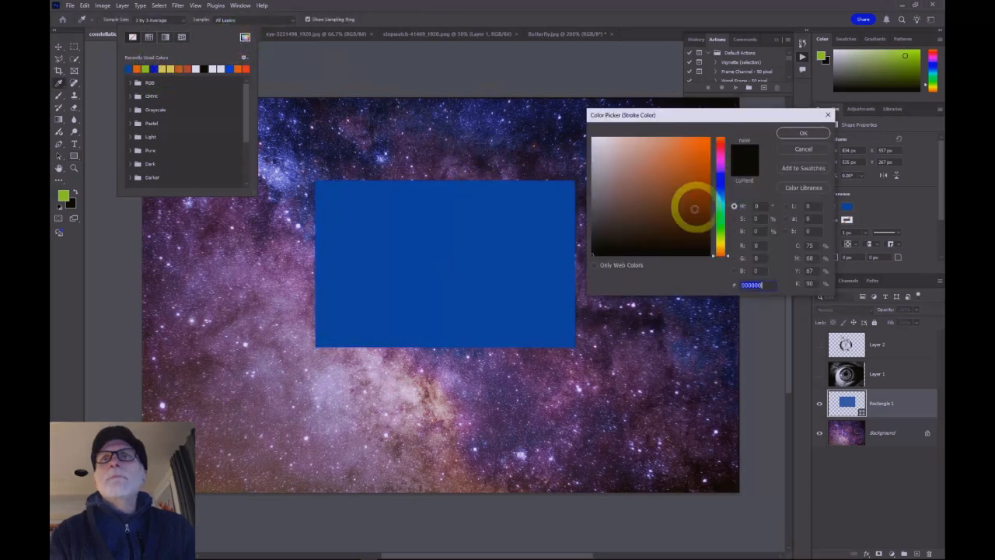
pyautogui.click(720, 174)
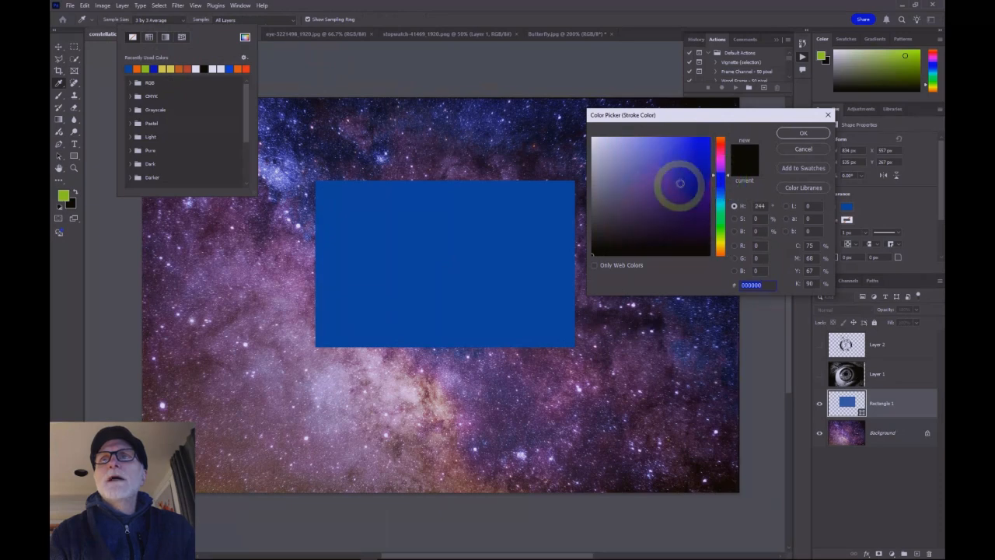
pyautogui.click(692, 168)
pyautogui.click(697, 231)
pyautogui.click(701, 192)
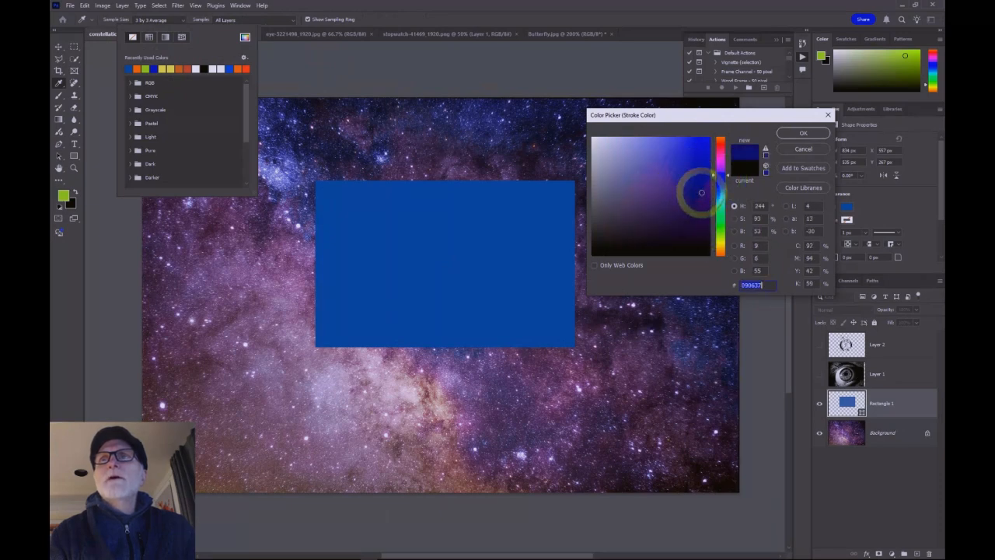
pyautogui.click(802, 135)
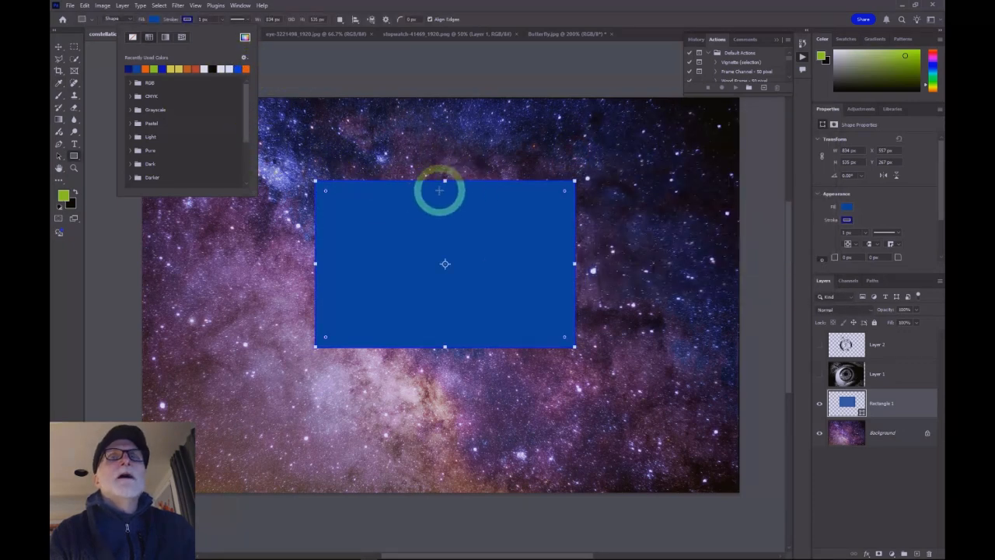
pyautogui.click(204, 19)
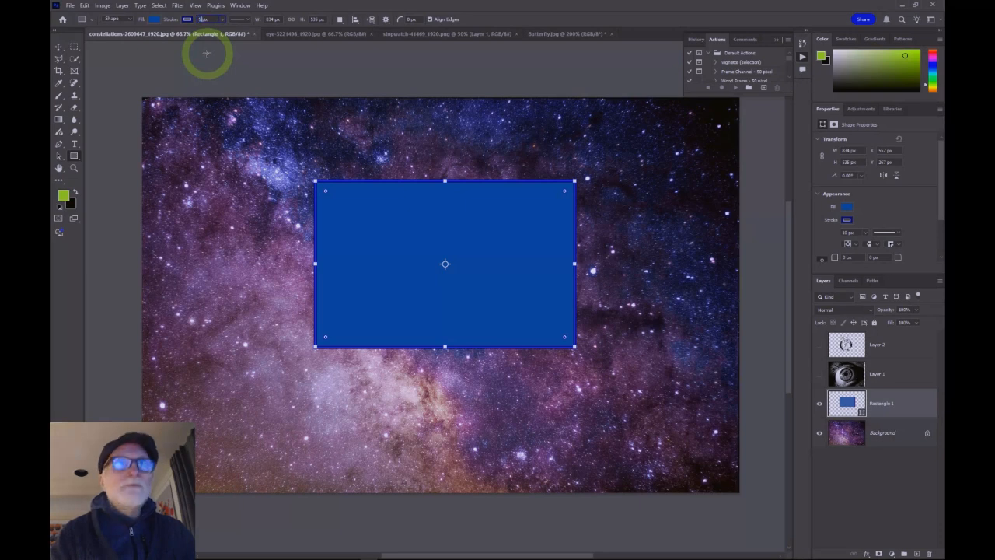
pyautogui.press('Return')
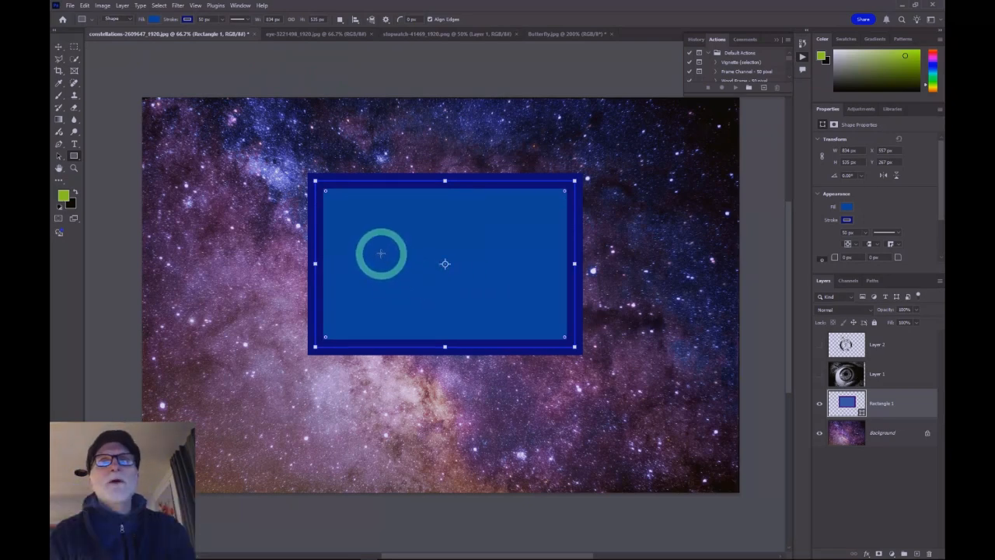
# Step: Resize the rectangle into a tall vertical box by dragging its corner and side handles
pyautogui.moveTo(315, 180); pyautogui.dragTo(360, 133)
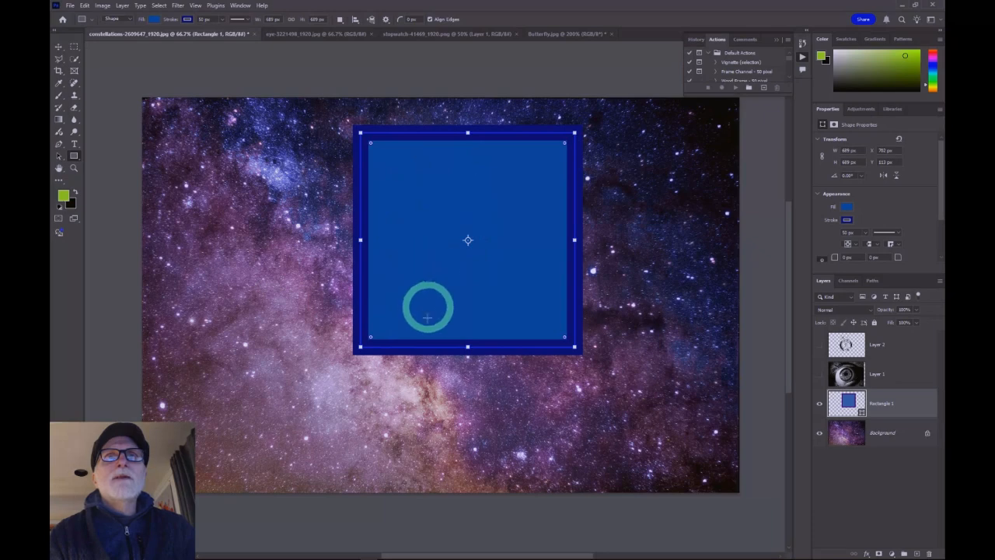
pyautogui.moveTo(467, 347); pyautogui.dragTo(467, 422)
pyautogui.moveTo(577, 276); pyautogui.dragTo(527, 280)
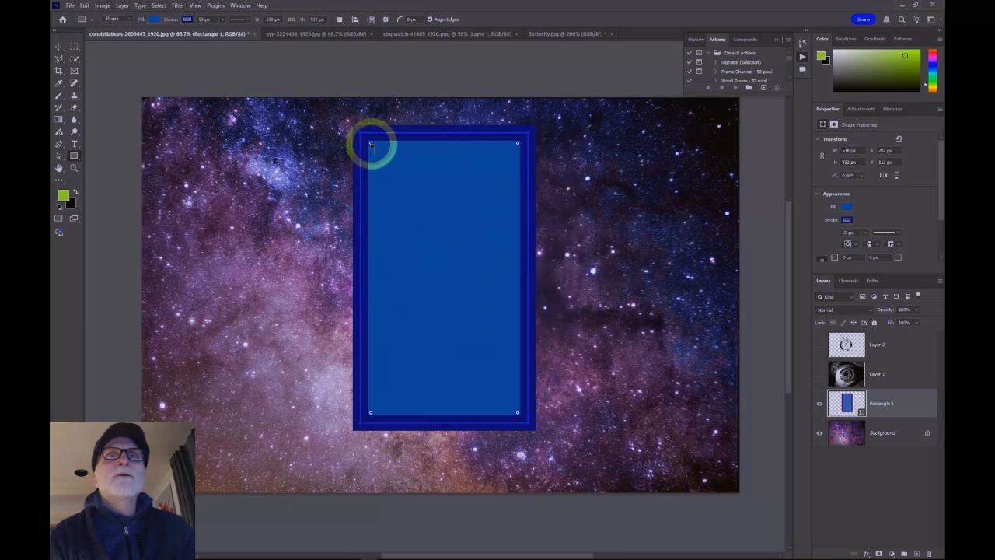
# Step: Round the rectangle's corners with its corner radius handles and lower its top edge
pyautogui.moveTo(382, 158); pyautogui.dragTo(389, 162)
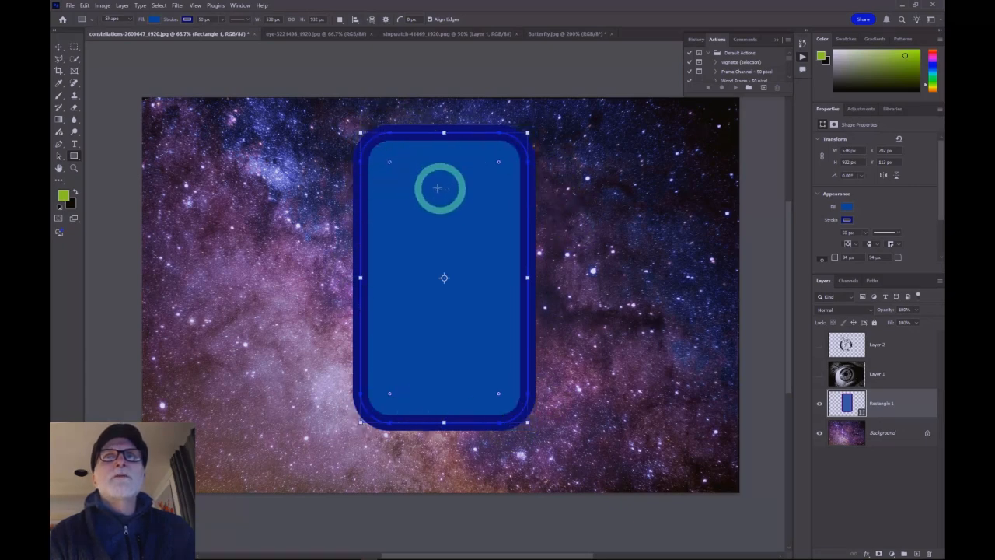
pyautogui.moveTo(442, 133); pyautogui.dragTo(444, 190)
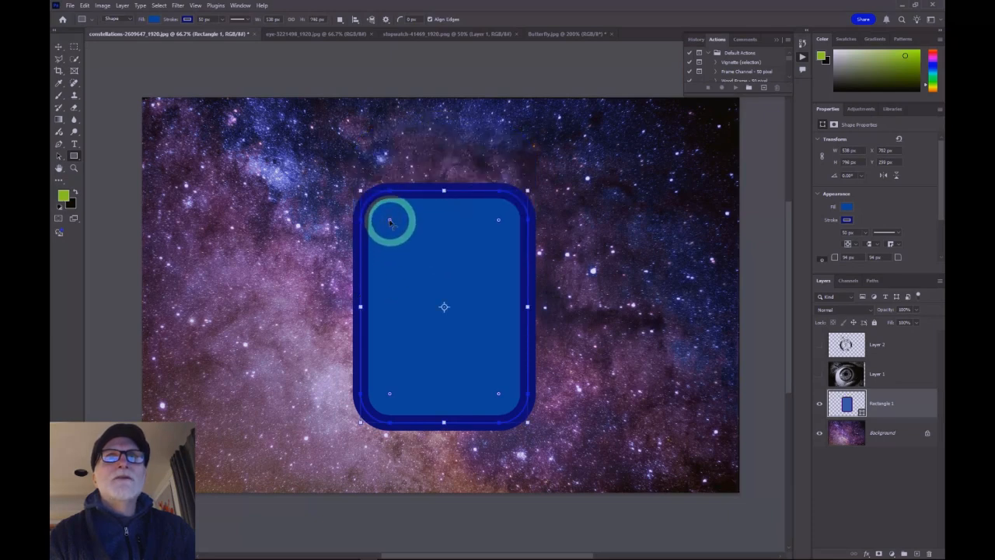
pyautogui.moveTo(391, 223); pyautogui.dragTo(451, 279)
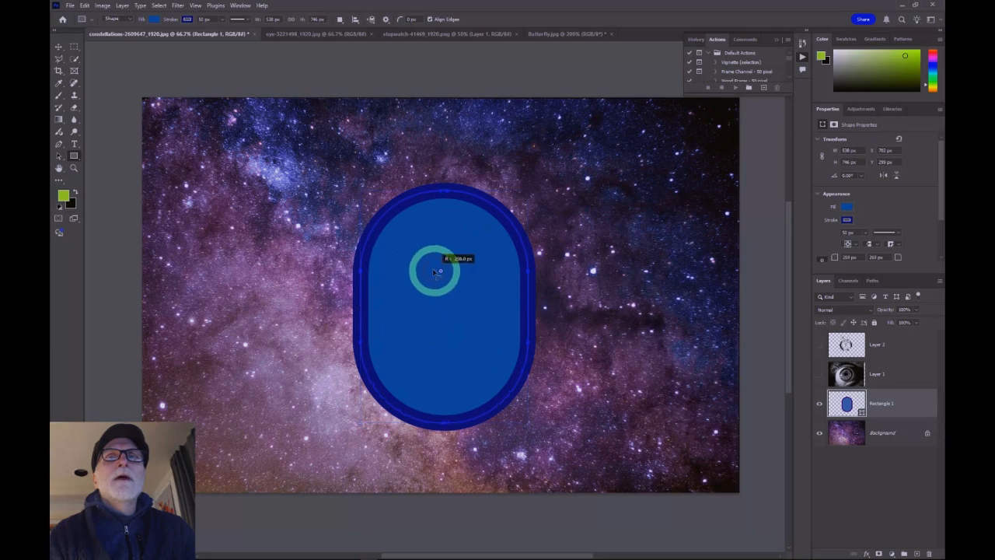
pyautogui.moveTo(410, 250); pyautogui.dragTo(402, 239)
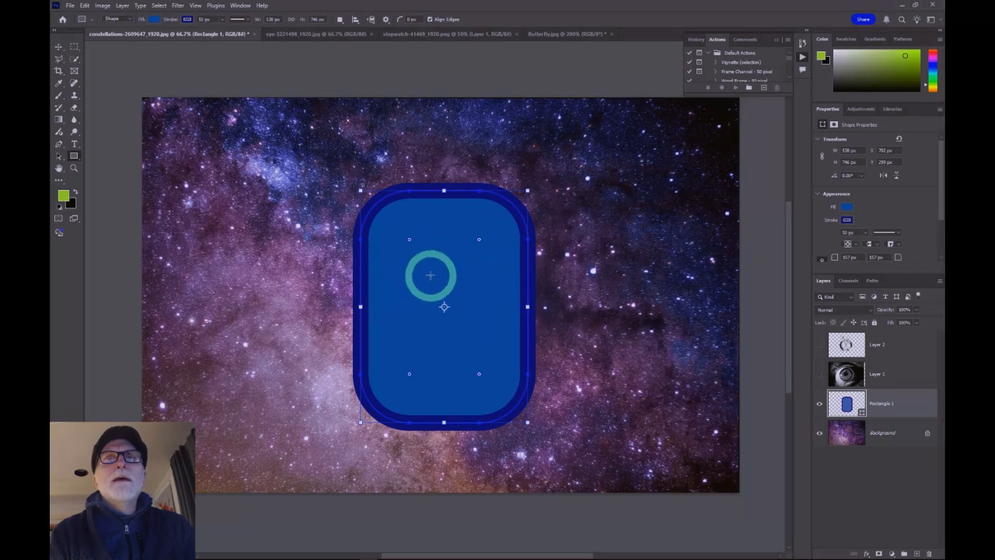
# Step: Move the rounded rectangle around the image with the Move tool, returning it near the centre
pyautogui.click(59, 48)
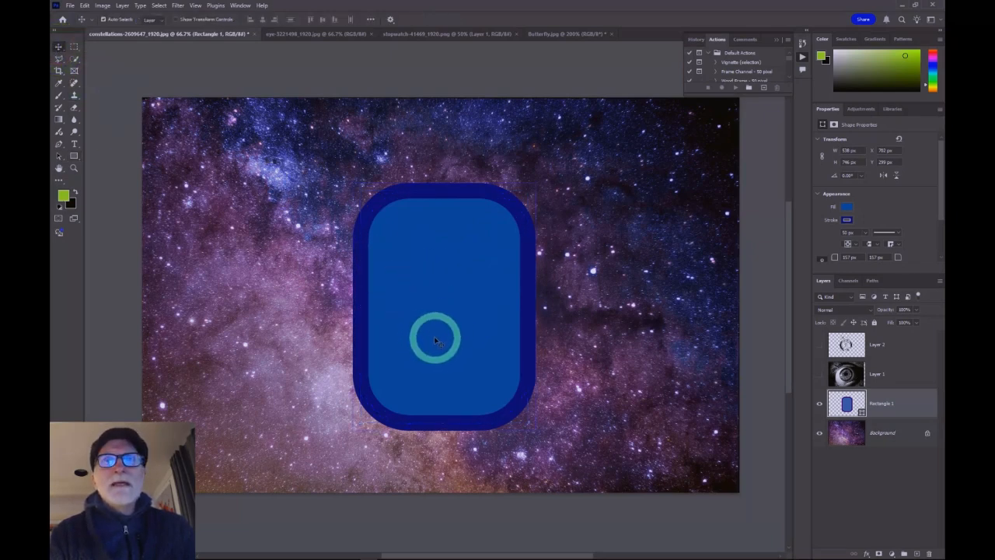
pyautogui.moveTo(432, 309); pyautogui.dragTo(340, 239)
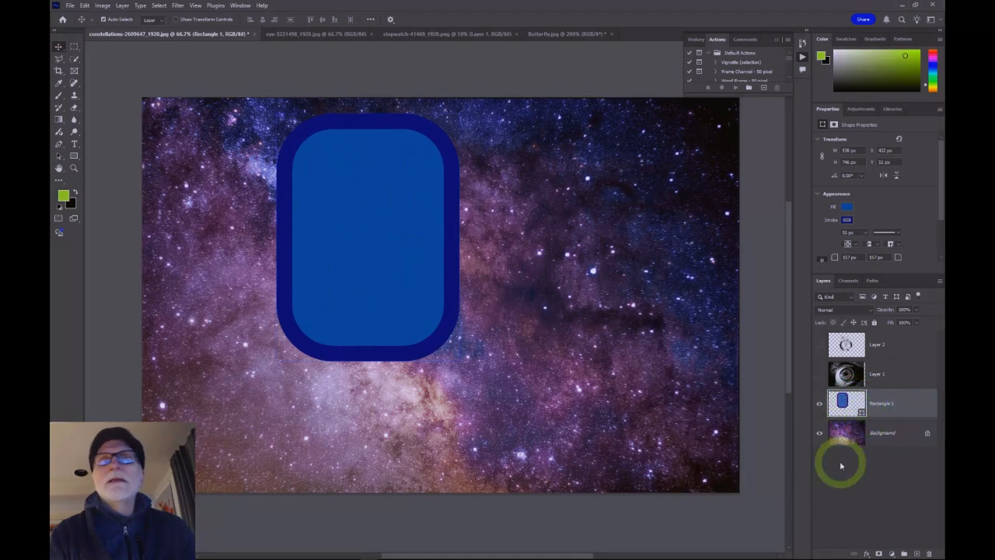
pyautogui.moveTo(372, 238); pyautogui.dragTo(449, 260)
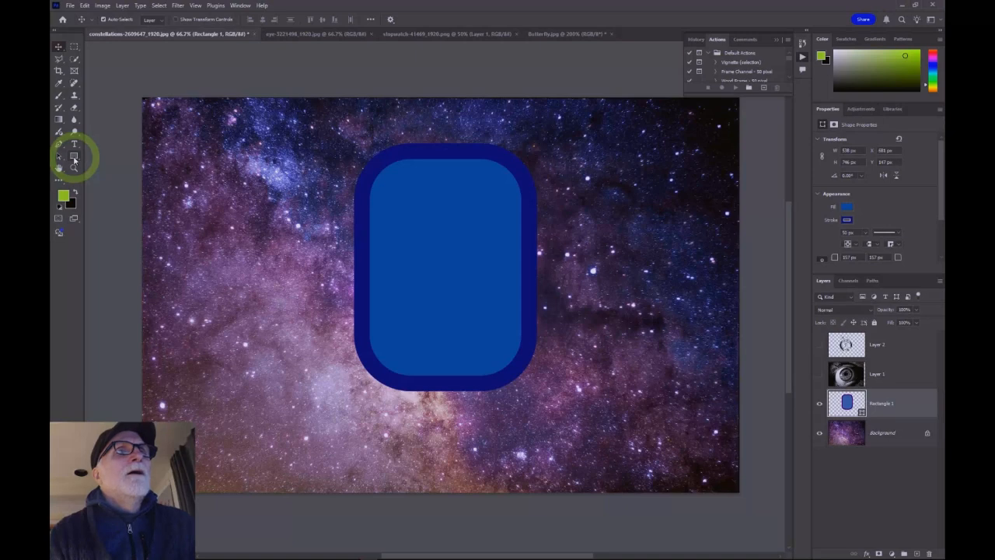
# Step: Draw an ellipse in the upper left and a circle in the lower left with the Ellipse Tool
pyautogui.click(75, 157)
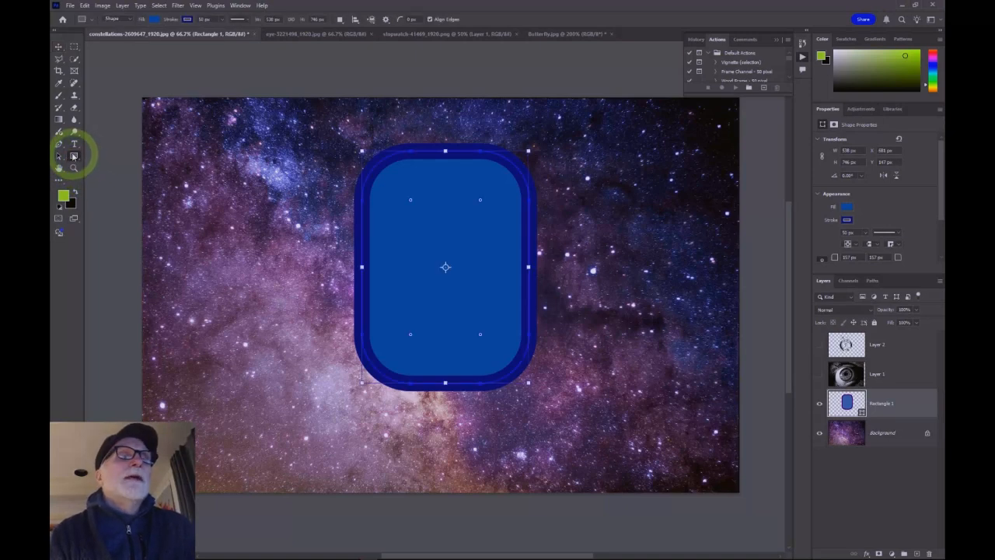
pyautogui.rightClick(74, 157)
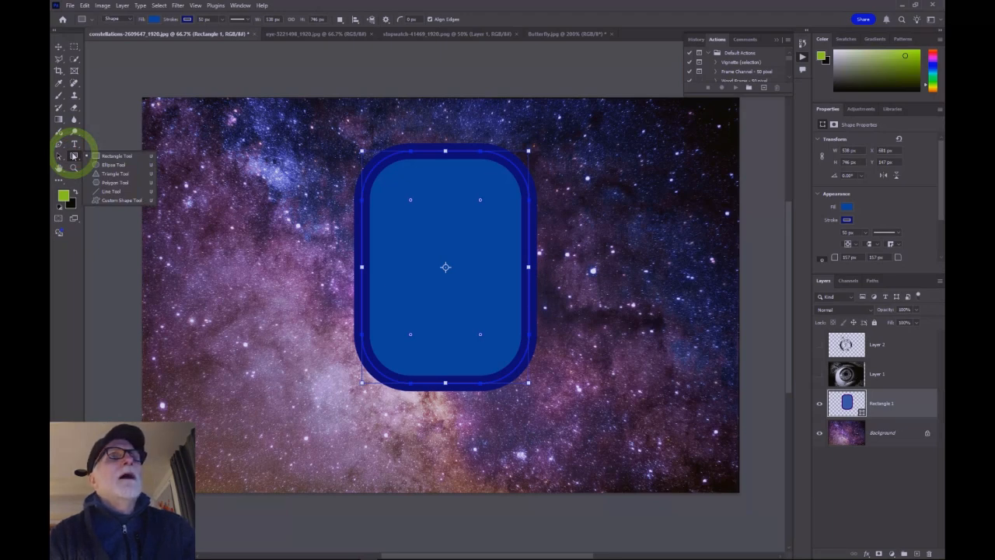
pyautogui.click(117, 165)
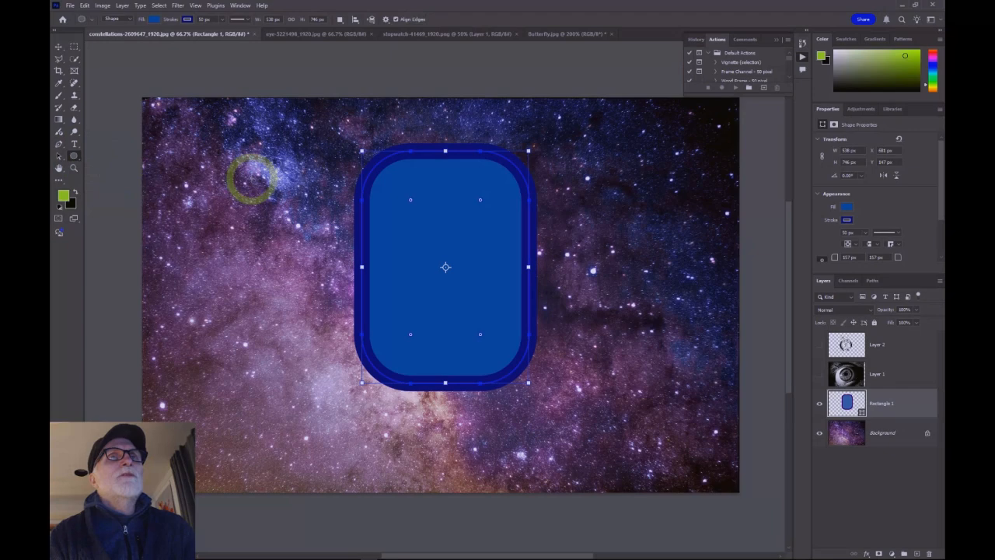
pyautogui.moveTo(197, 162); pyautogui.dragTo(275, 251)
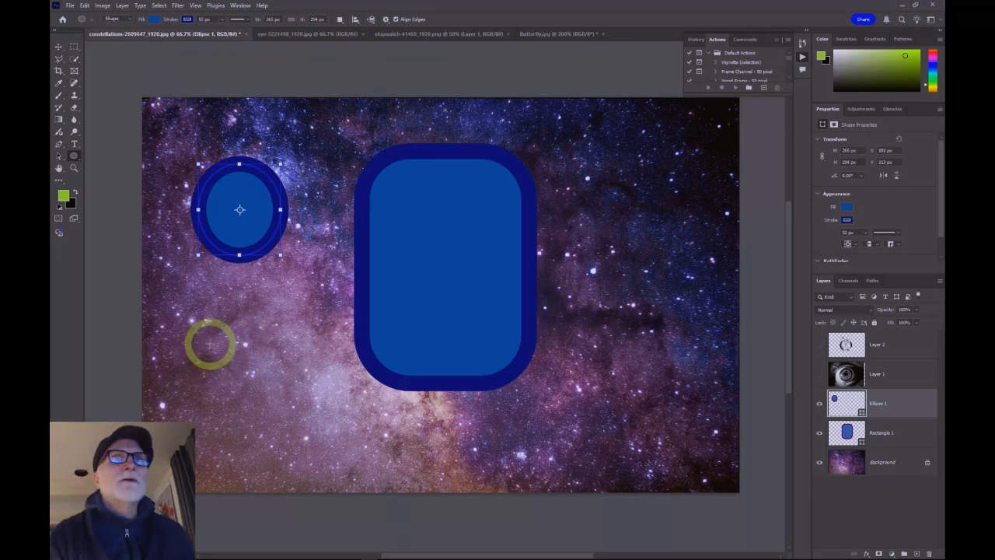
pyautogui.moveTo(205, 327); pyautogui.dragTo(291, 404)
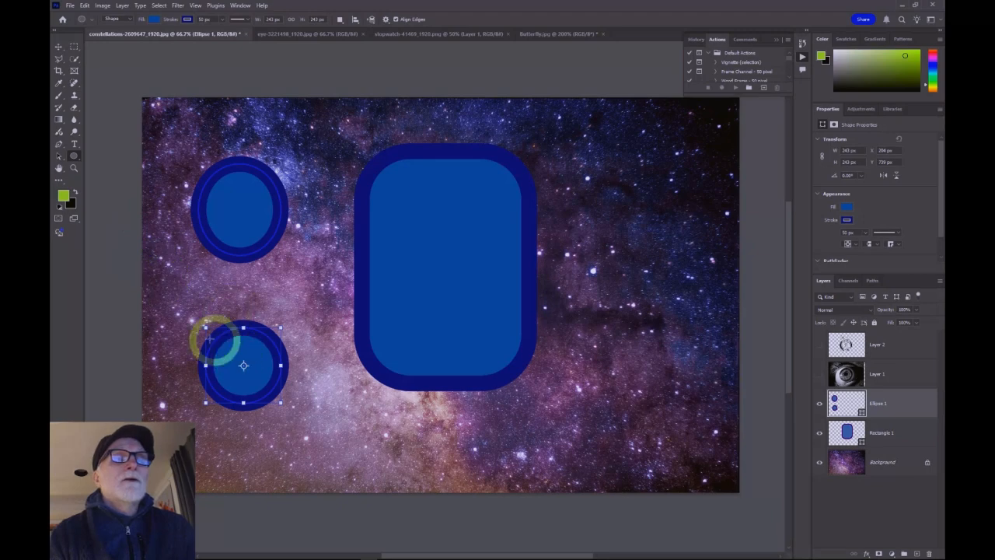
# Step: Draw a triangle in the upper right of the image with the Triangle Tool
pyautogui.rightClick(74, 157)
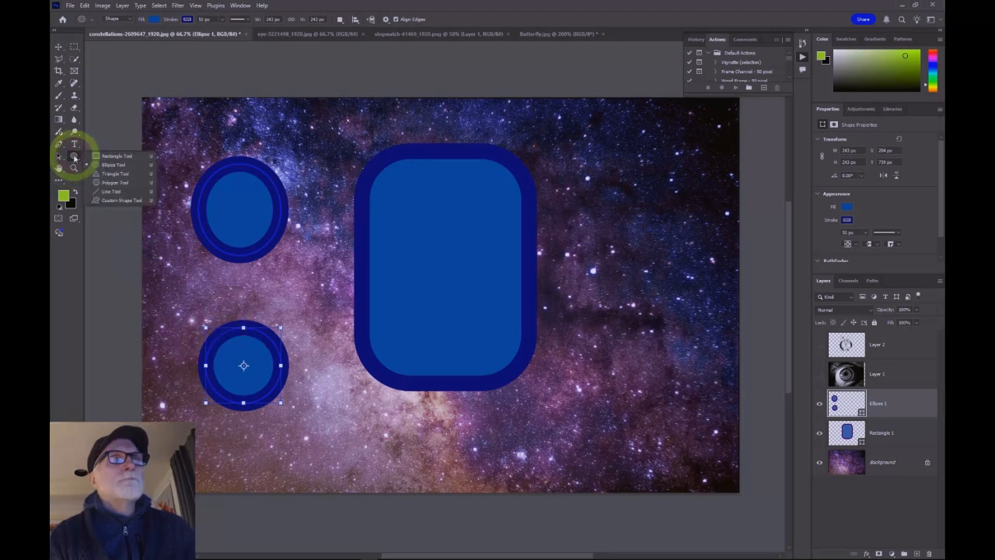
pyautogui.click(110, 175)
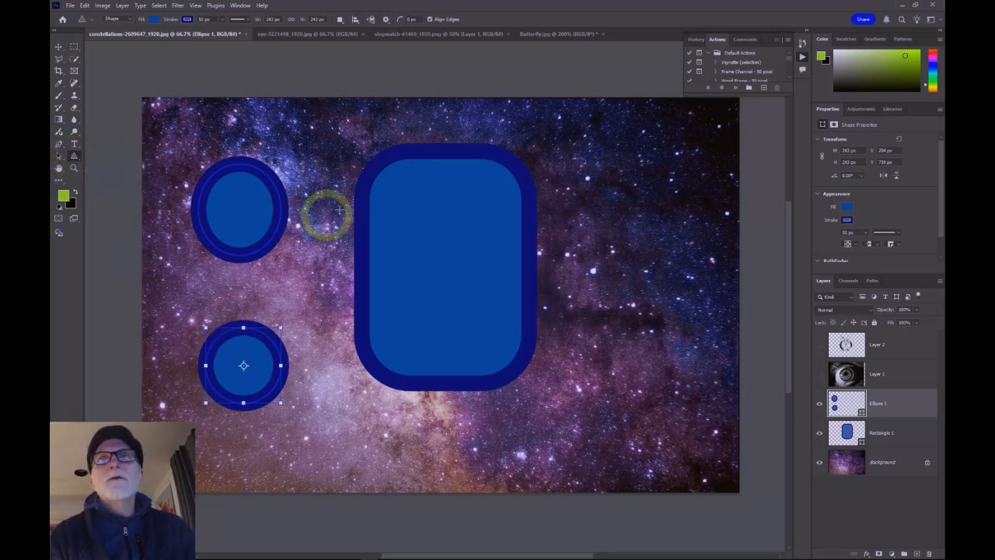
pyautogui.moveTo(596, 153); pyautogui.dragTo(696, 263)
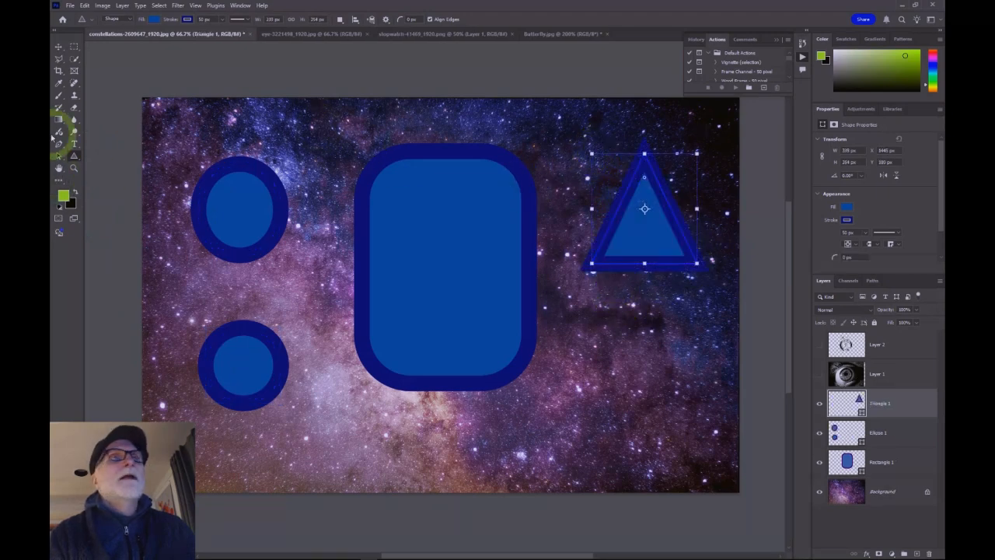
# Step: Draw a polygon in the lower right of the image with the Polygon Tool
pyautogui.rightClick(74, 157)
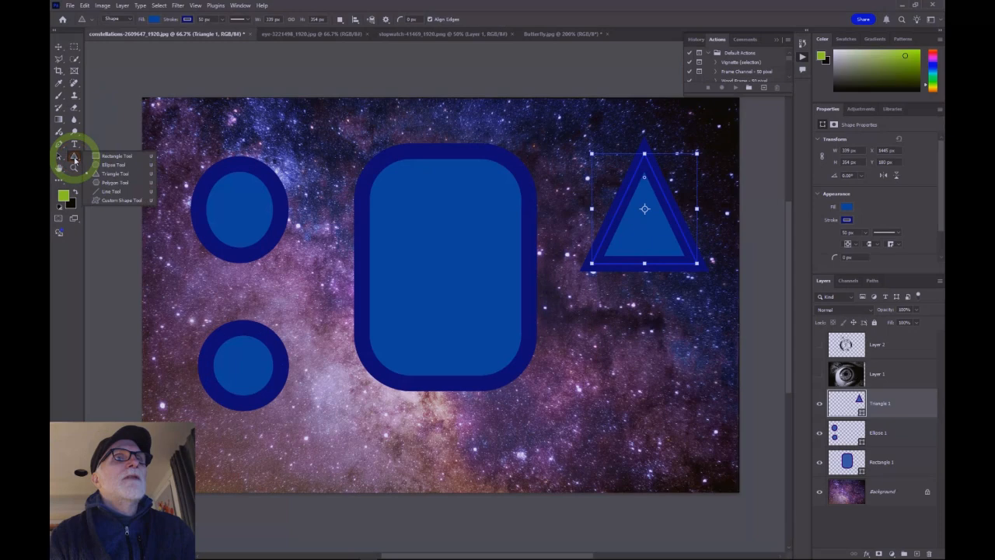
pyautogui.click(111, 185)
pyautogui.hotkey('shift', 'u')
pyautogui.moveTo(588, 335); pyautogui.dragTo(704, 443)
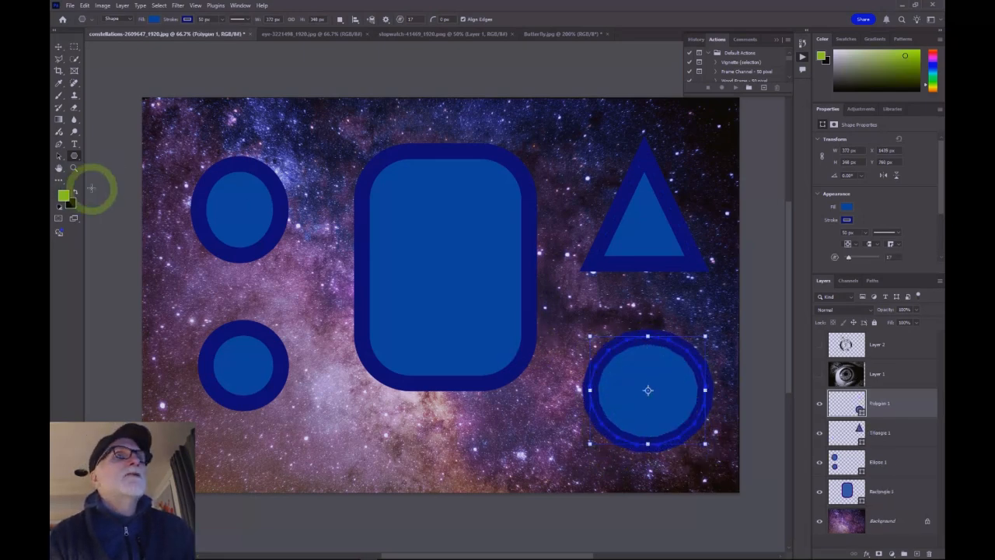
# Step: Draw a horizontal line across the top of the image with the Line Tool
pyautogui.click(74, 155)
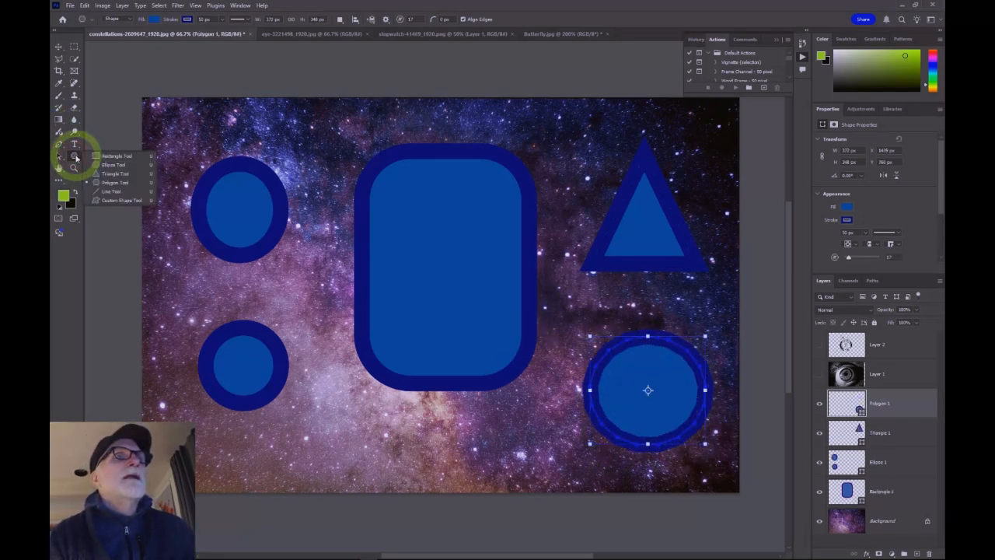
pyautogui.click(112, 192)
pyautogui.moveTo(224, 120); pyautogui.dragTo(575, 122)
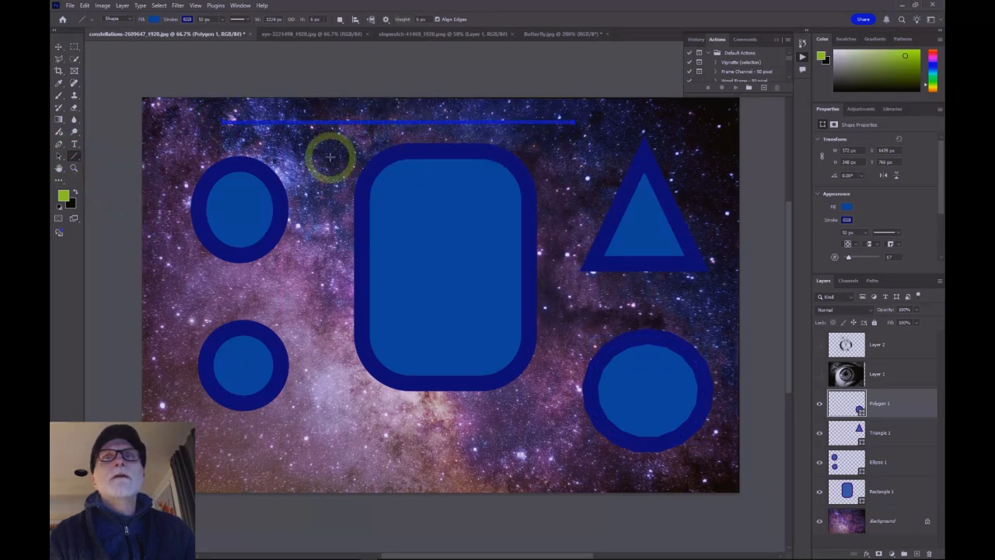
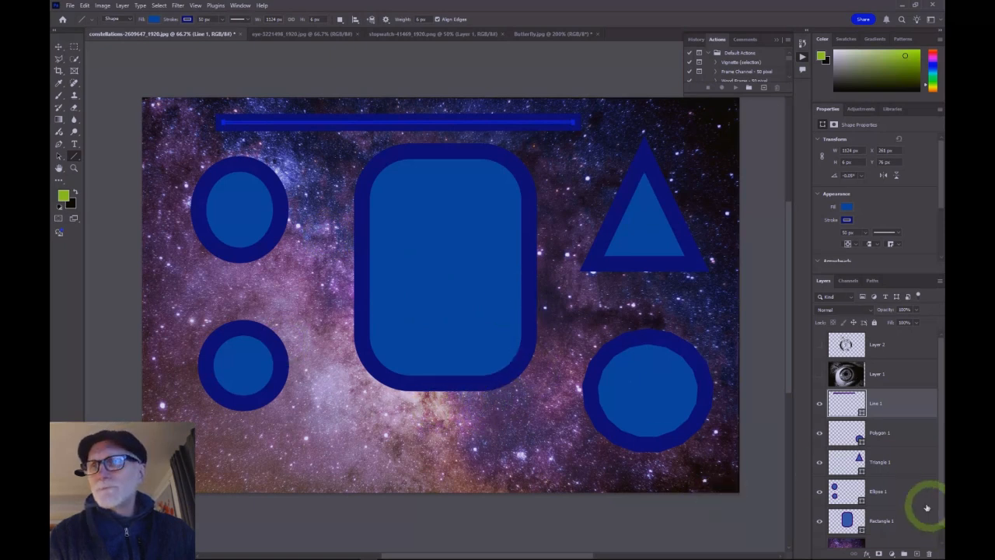
# Step: Rasterize the Rectangle 1 shape layer
pyautogui.click(847, 519)
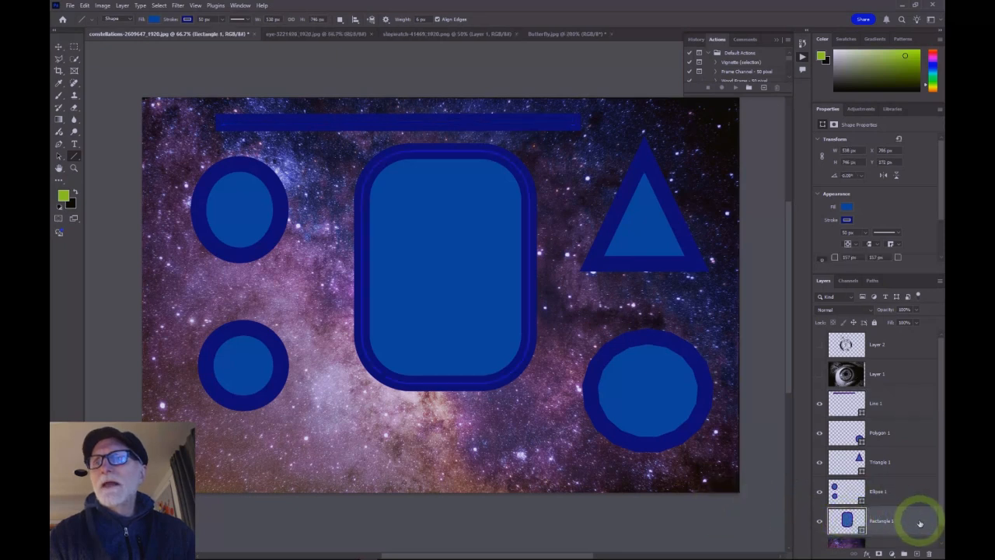
pyautogui.rightClick(916, 523)
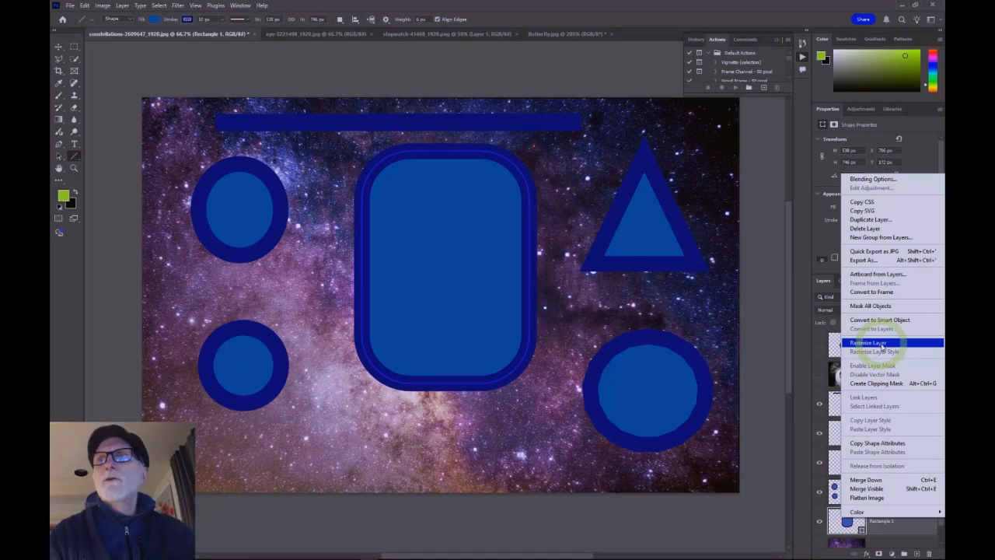
pyautogui.click(883, 347)
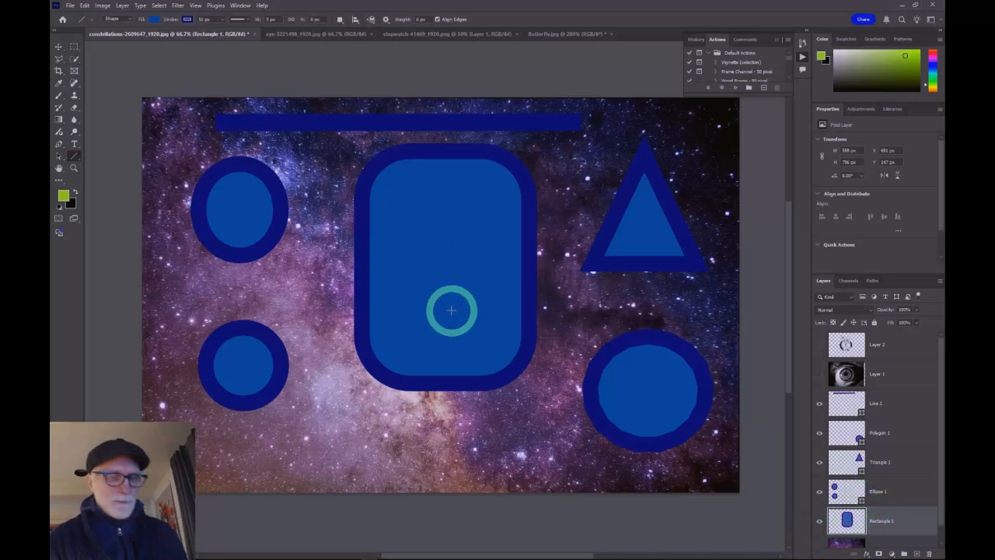
# Step: Zoom in closely on the rasterized rectangle to examine its pixels, then zoom back out
pyautogui.hotkey('ctrl', '=')
pyautogui.hotkey('ctrl', '=')
pyautogui.hotkey('ctrl', '=')
pyautogui.hotkey('ctrl', '=')
pyautogui.hotkey('ctrl', '=')
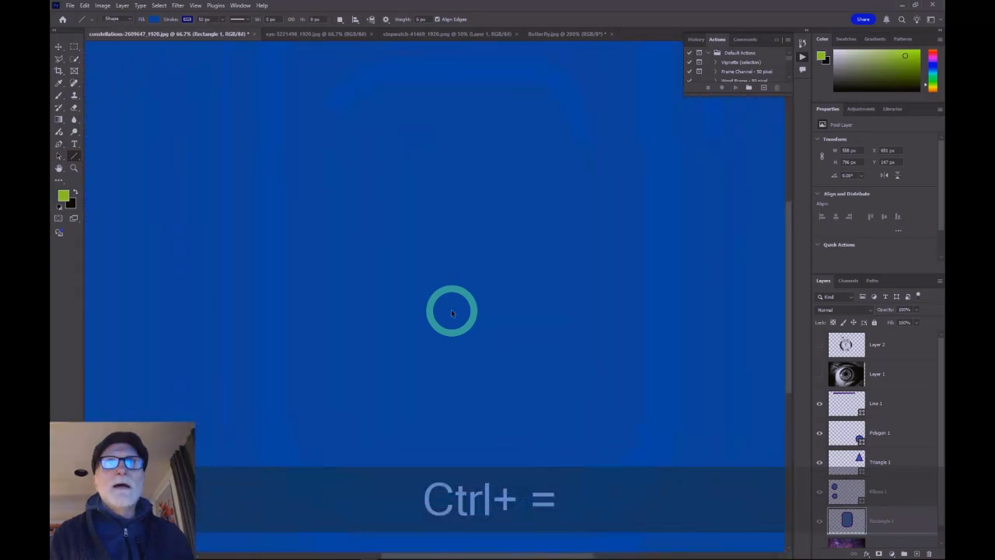
pyautogui.hotkey('ctrl', '=')
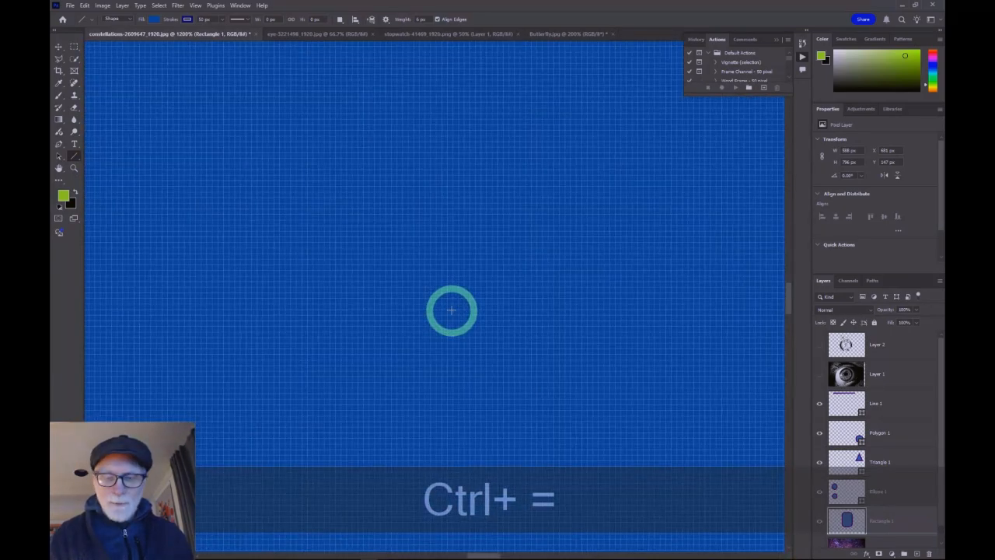
pyautogui.hotkey('ctrl', '-')
pyautogui.hotkey('ctrl', '-')
pyautogui.hotkey('ctrl', '-')
pyautogui.hotkey('ctrl', '-')
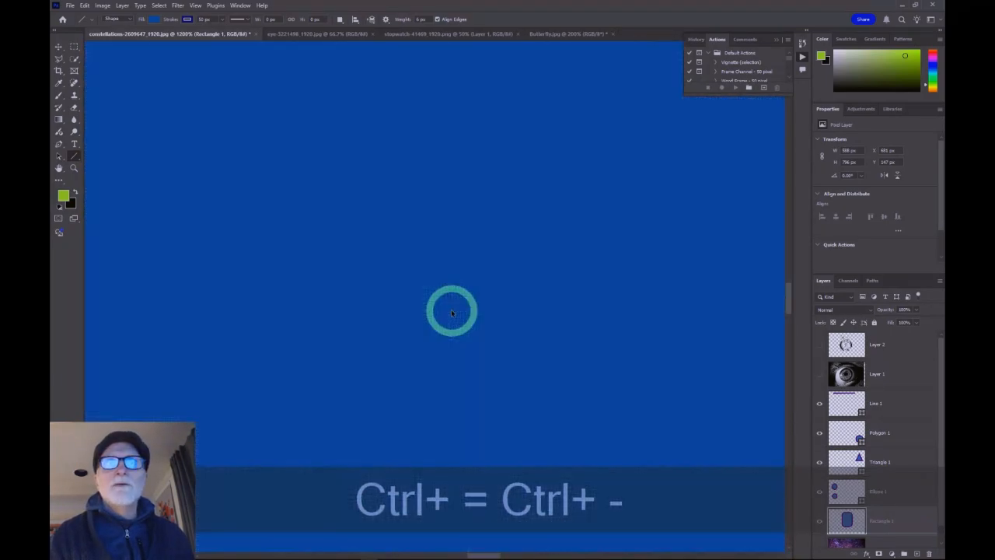
pyautogui.hotkey('ctrl', '-')
pyautogui.hotkey('ctrl', '-')
pyautogui.hotkey('ctrl', '-')
pyautogui.hotkey('ctrl', '-')
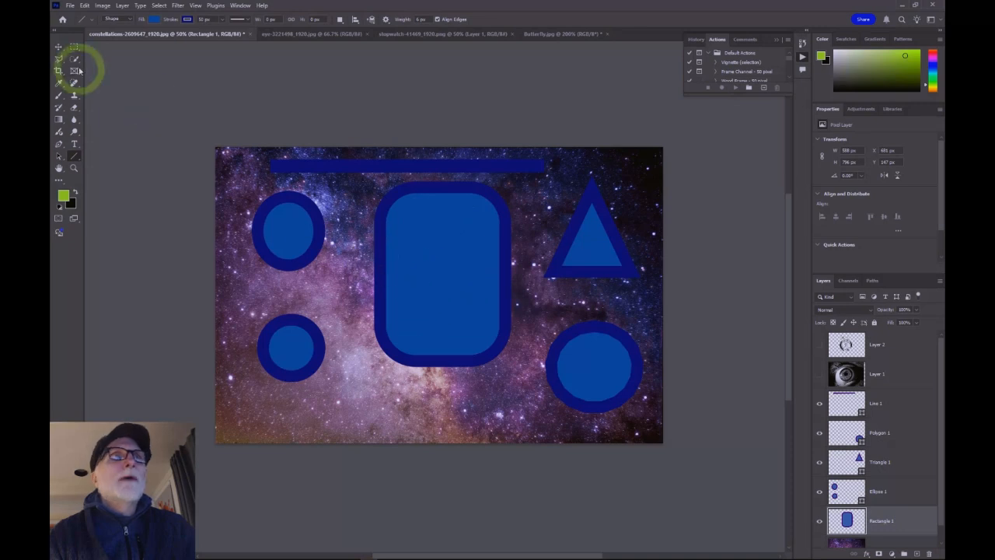
# Step: Draw a Camel custom shape from the Wild Animals set inside the rounded rectangle with the Custom Shape Tool
pyautogui.rightClick(74, 156)
pyautogui.click(113, 156)
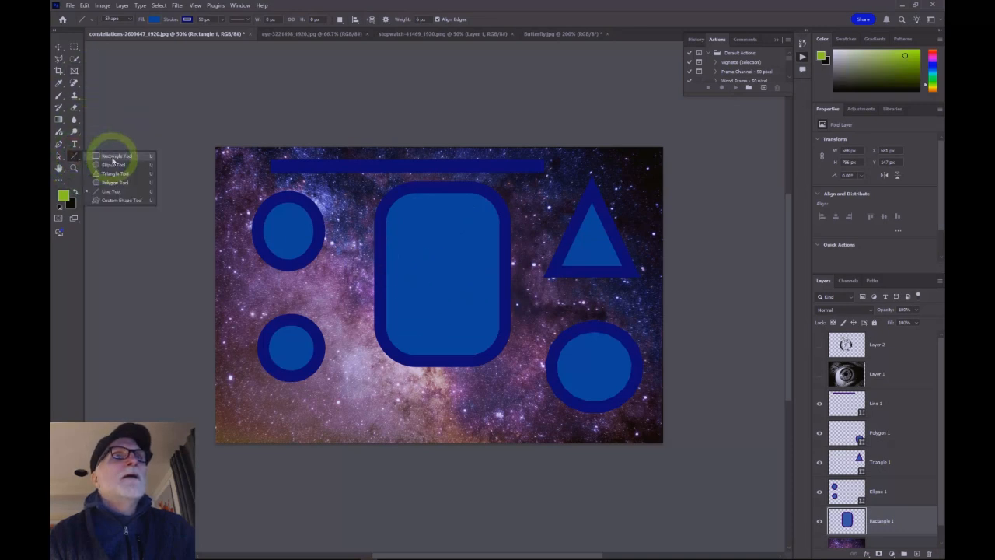
pyautogui.click(60, 46)
pyautogui.click(286, 232)
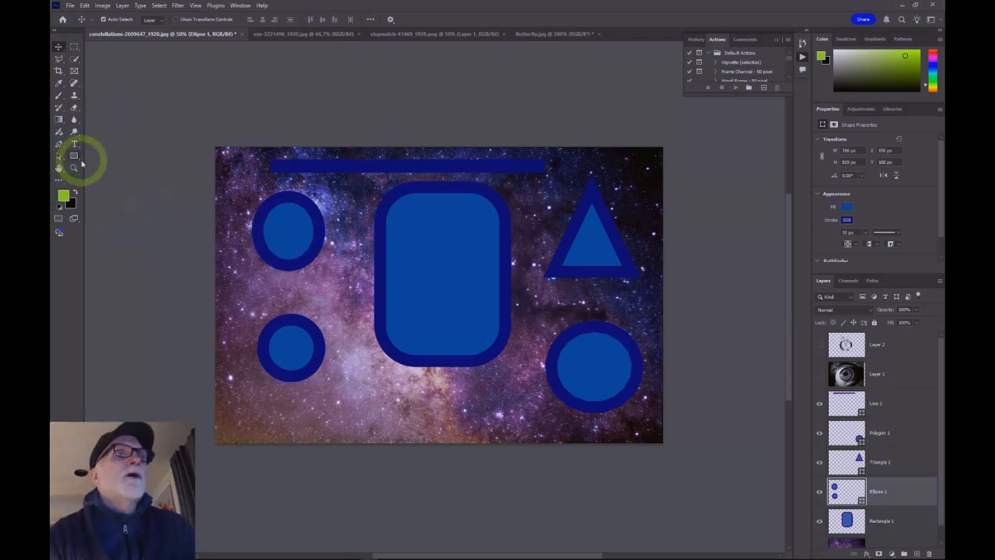
pyautogui.click(74, 156)
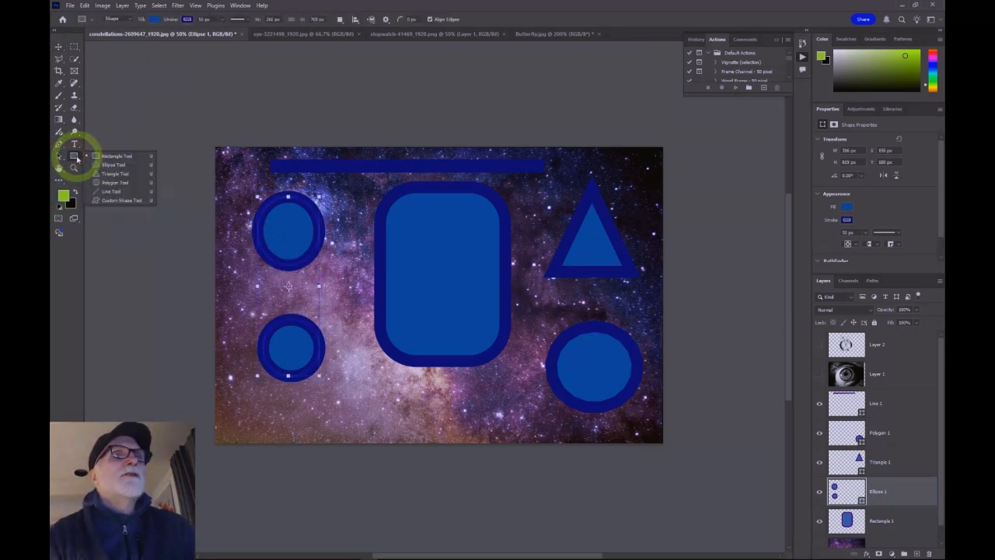
pyautogui.click(111, 201)
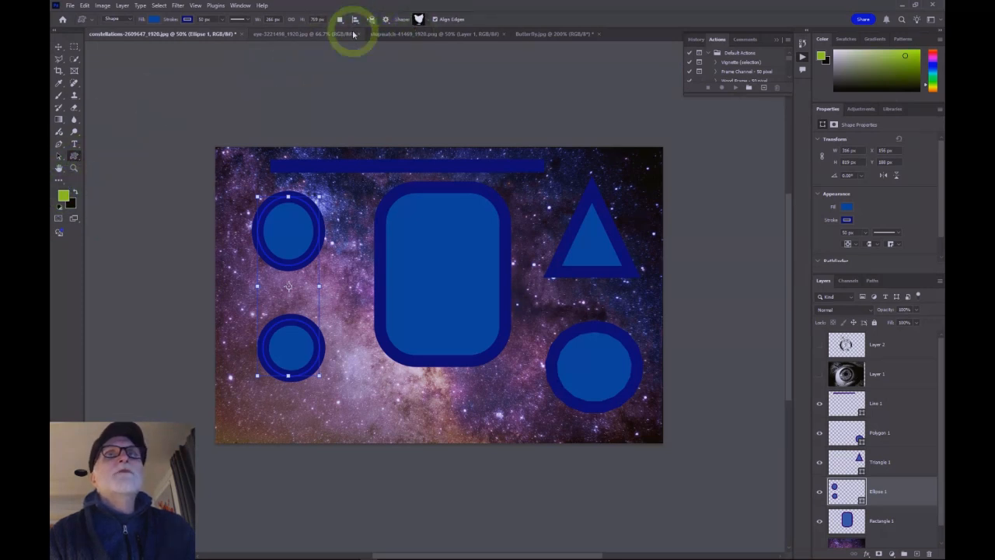
pyautogui.click(428, 19)
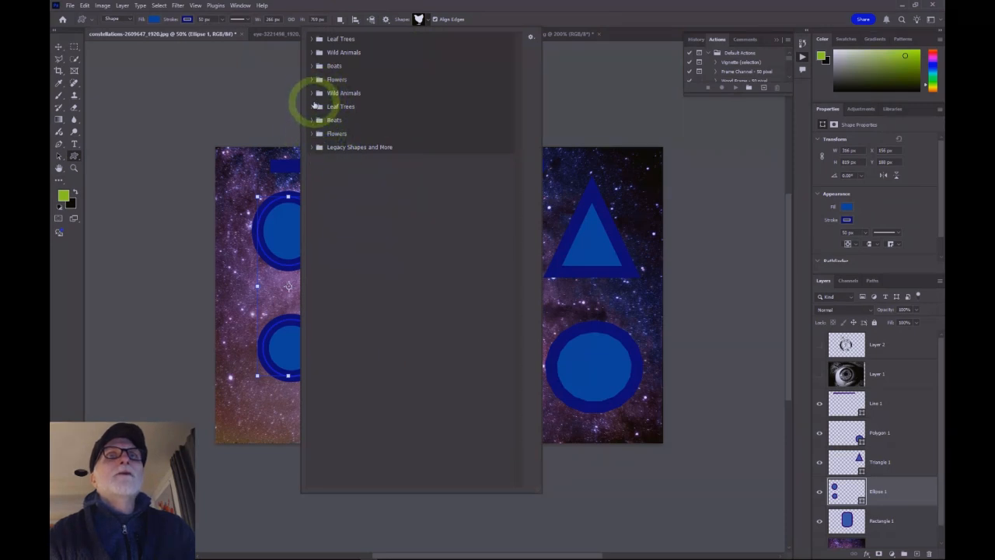
pyautogui.click(309, 94)
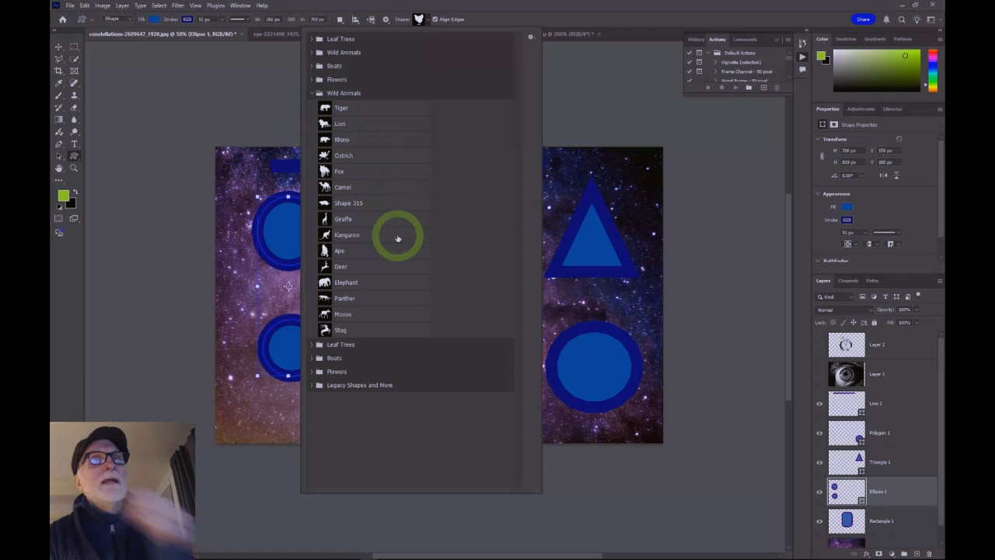
pyautogui.click(347, 188)
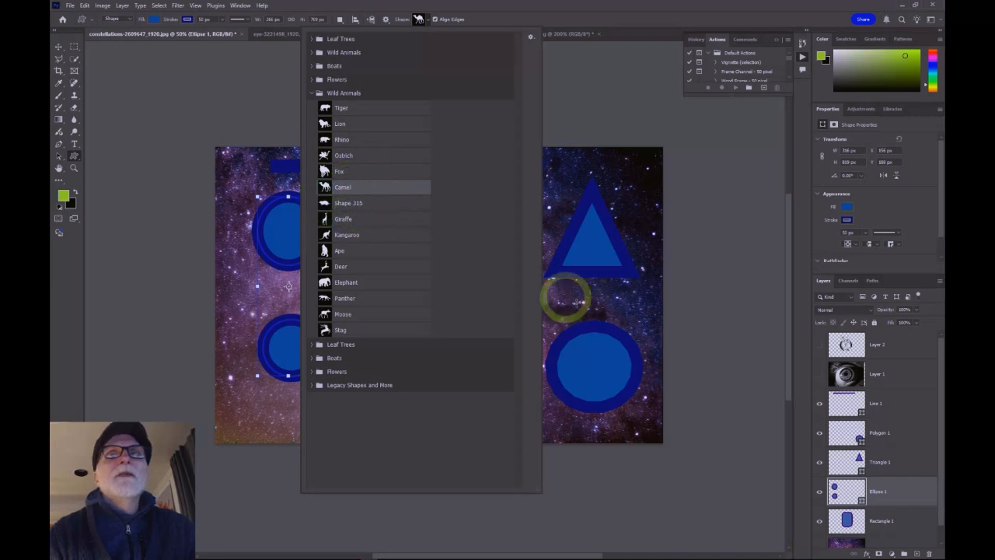
pyautogui.click(708, 166)
pyautogui.click(424, 279)
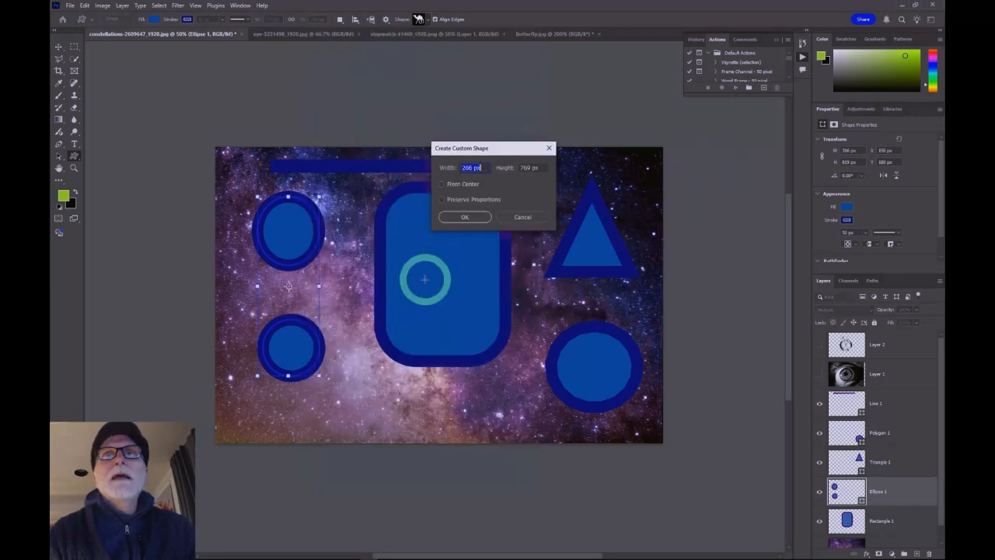
pyautogui.click(520, 218)
pyautogui.moveTo(410, 245); pyautogui.dragTo(489, 317)
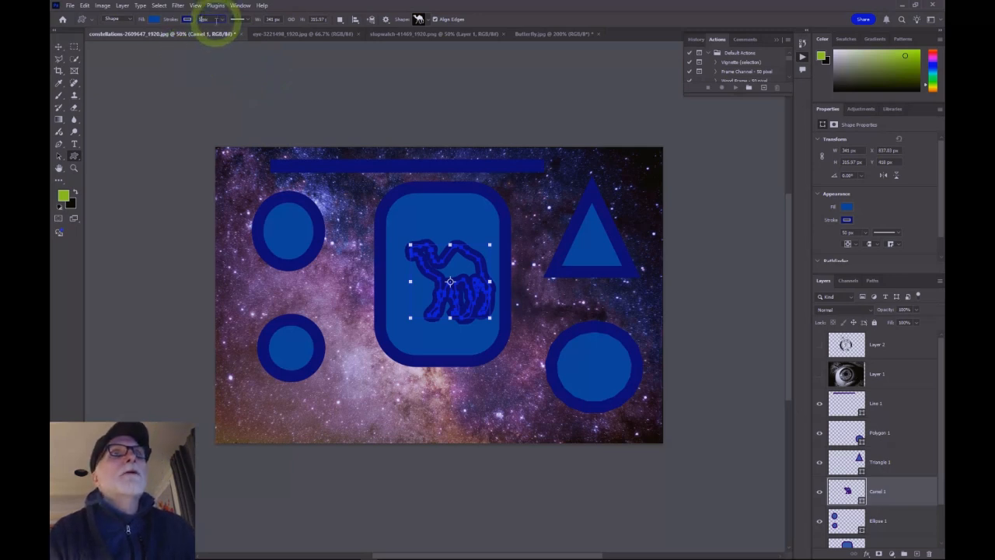
# Step: Set the camel's stroke width to 5 px and switch to the Move Tool
pyautogui.write('5')
pyautogui.press('Return')
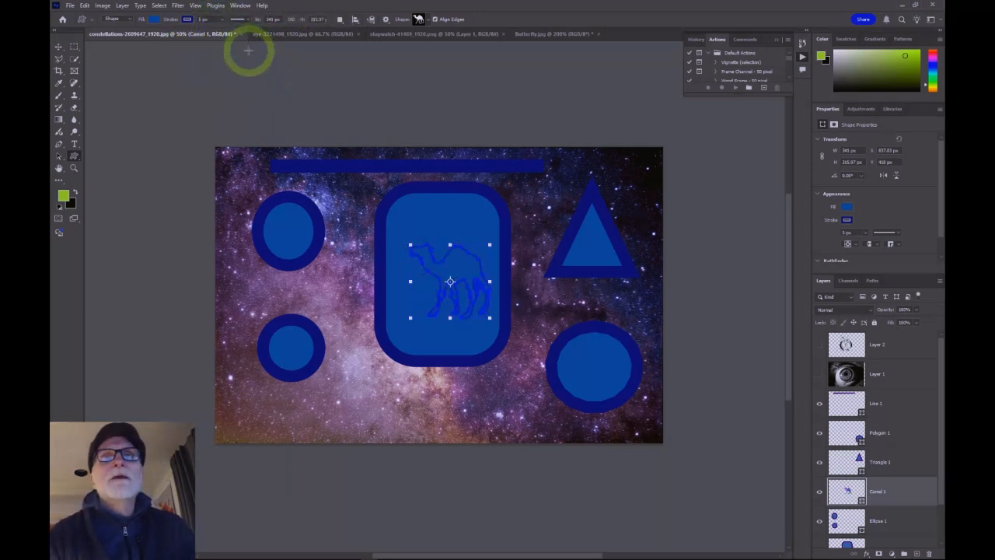
pyautogui.click(59, 46)
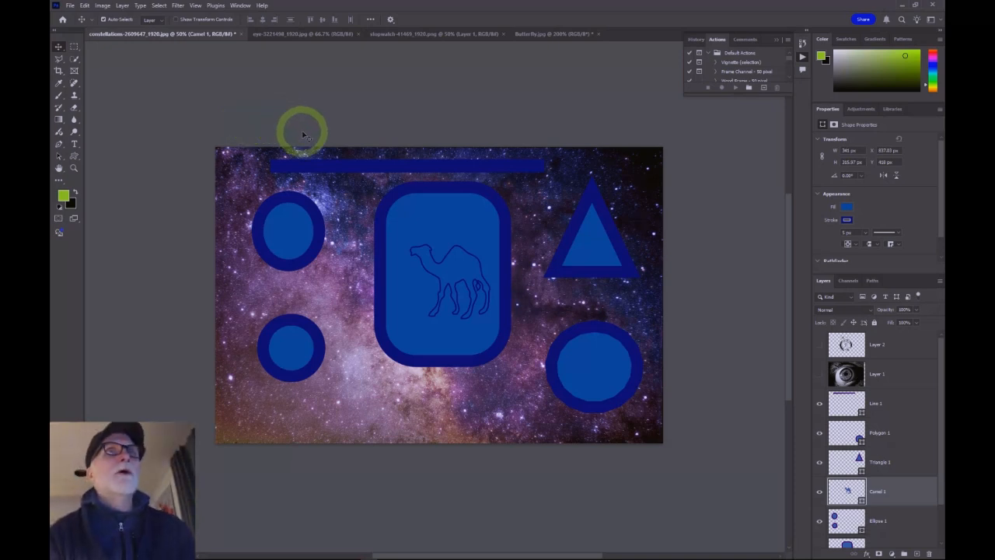
pyautogui.click(292, 203)
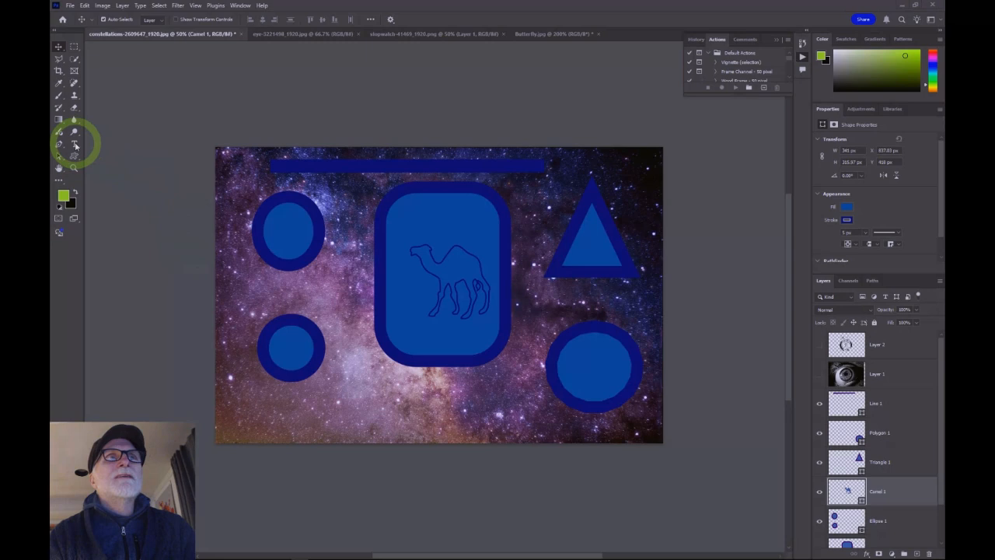
# Step: Add a Lorem Ipsum placeholder text layer at the top left of the image with the Type Tool
pyautogui.click(75, 144)
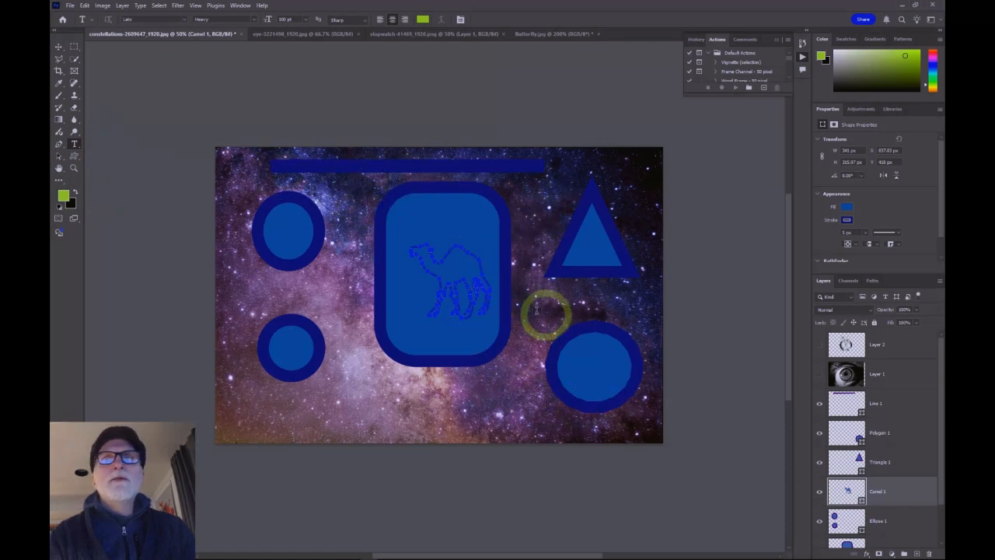
pyautogui.click(284, 165)
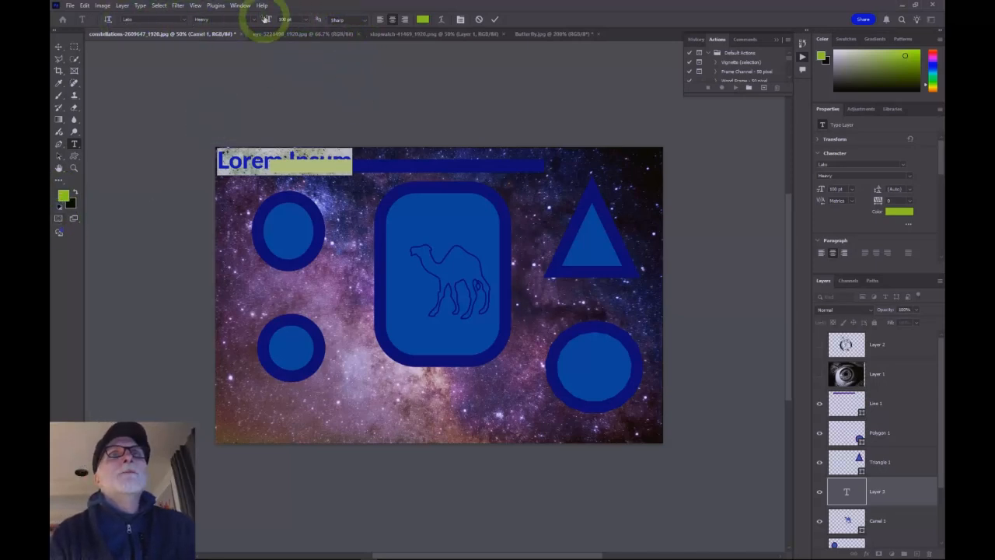
# Step: Set the text colour to white in the colour picker
pyautogui.click(422, 20)
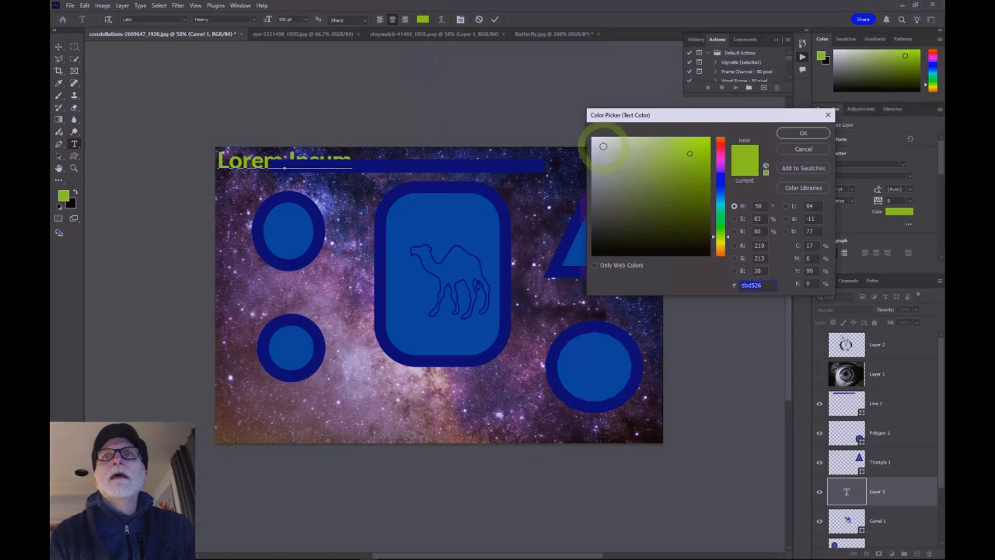
pyautogui.click(594, 138)
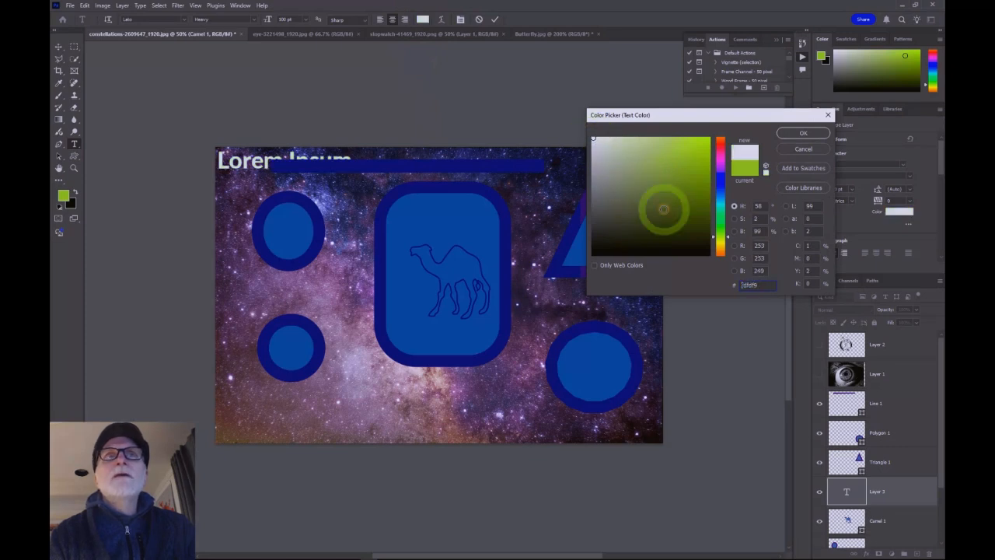
pyautogui.click(804, 135)
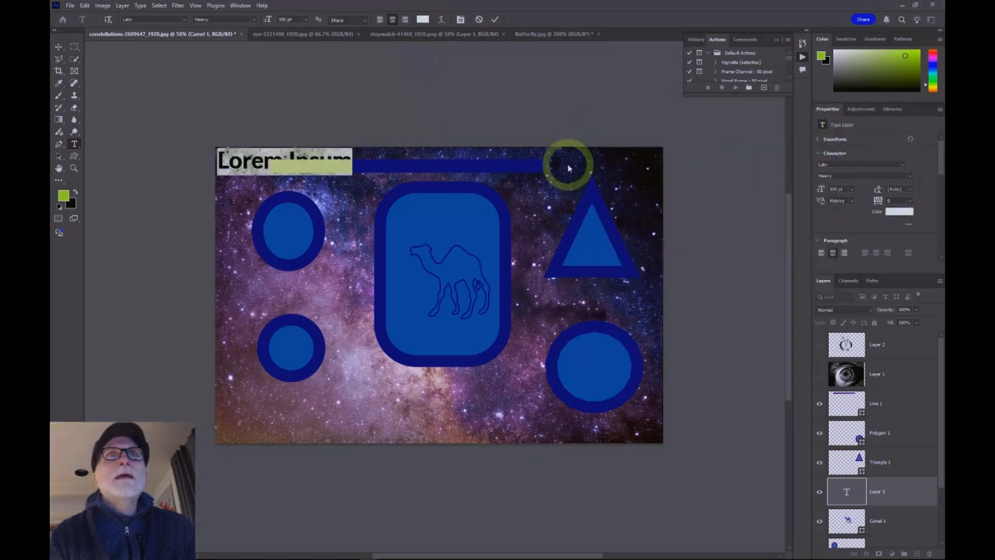
# Step: Move the text layer above the Line 1 layer in the layer stack
pyautogui.click(287, 161)
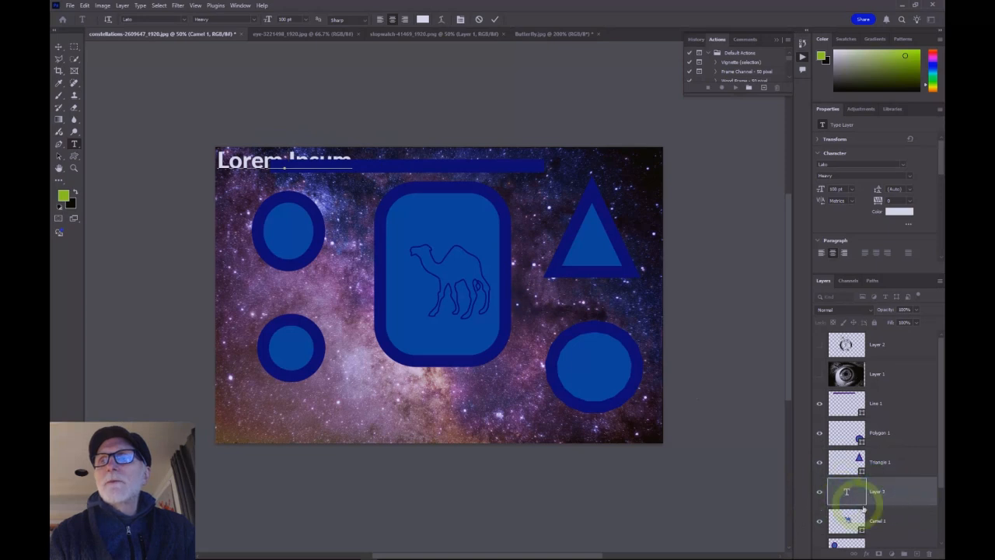
pyautogui.moveTo(902, 494); pyautogui.dragTo(889, 401)
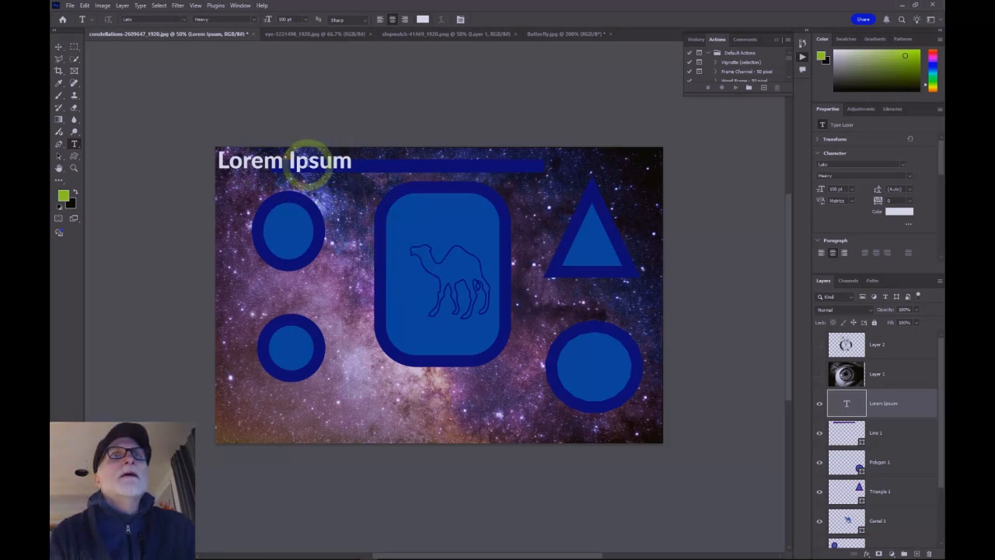
pyautogui.click(303, 164)
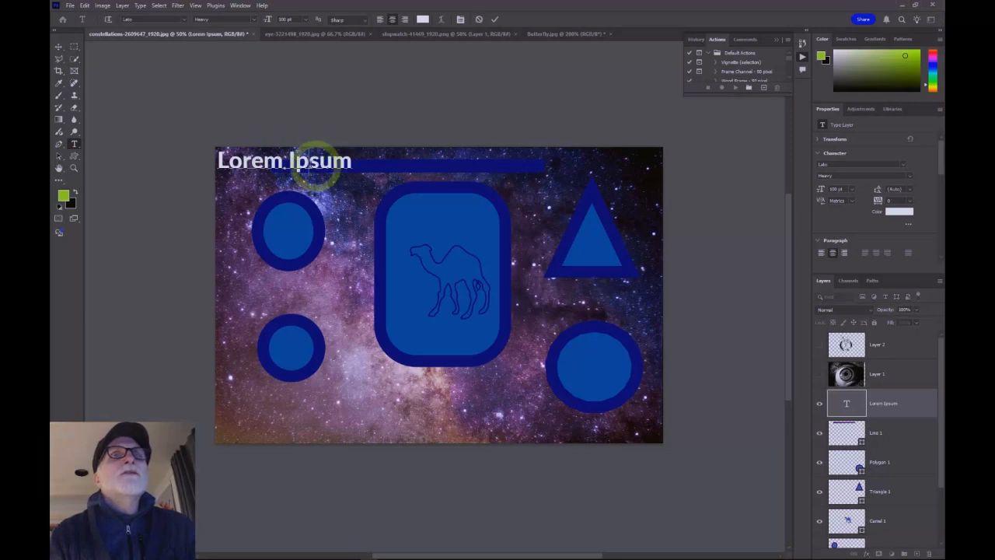
pyautogui.write('klsdjlasjdlk')
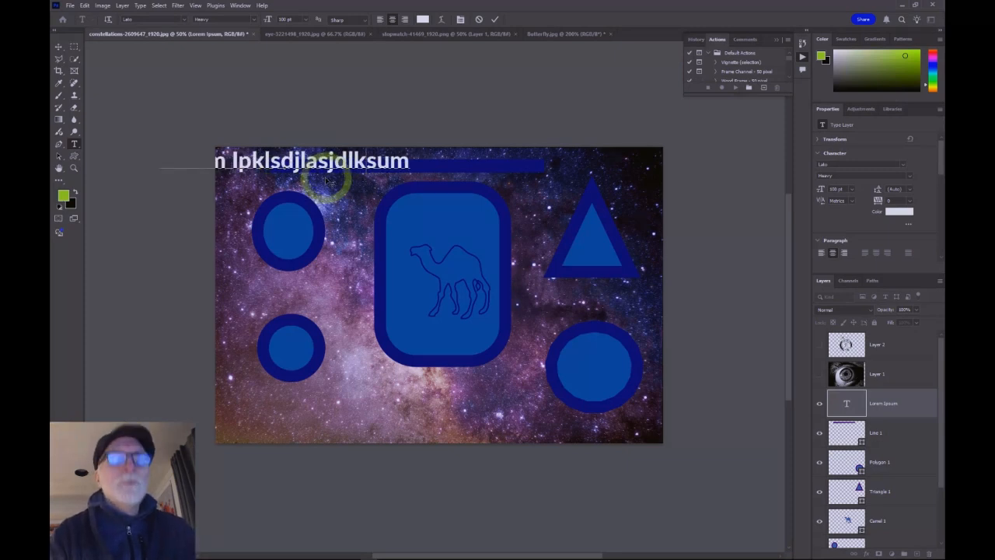
pyautogui.hotkey('ctrl', 'z')
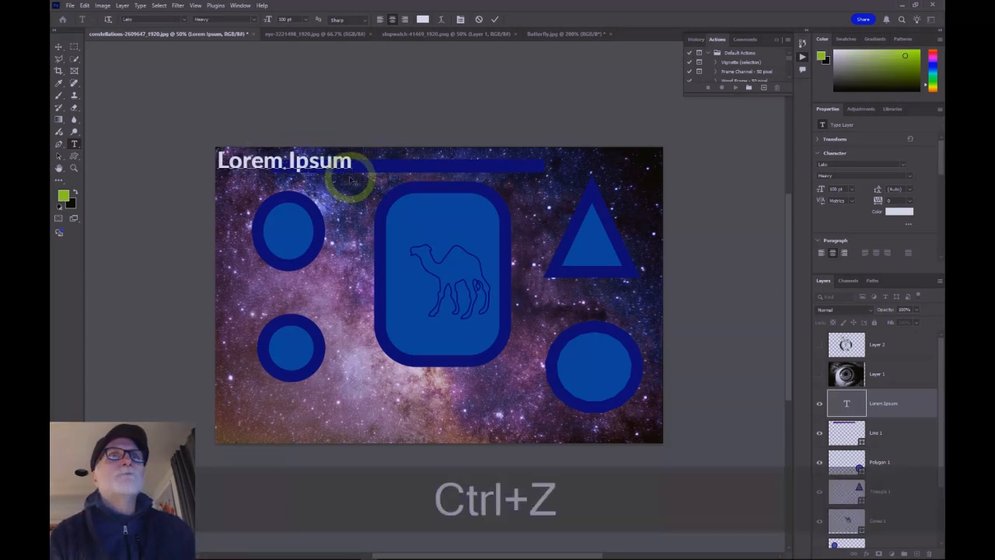
# Step: Move the Lorem Ipsum text to the right so it sits over the horizontal line
pyautogui.moveTo(309, 163); pyautogui.dragTo(263, 163)
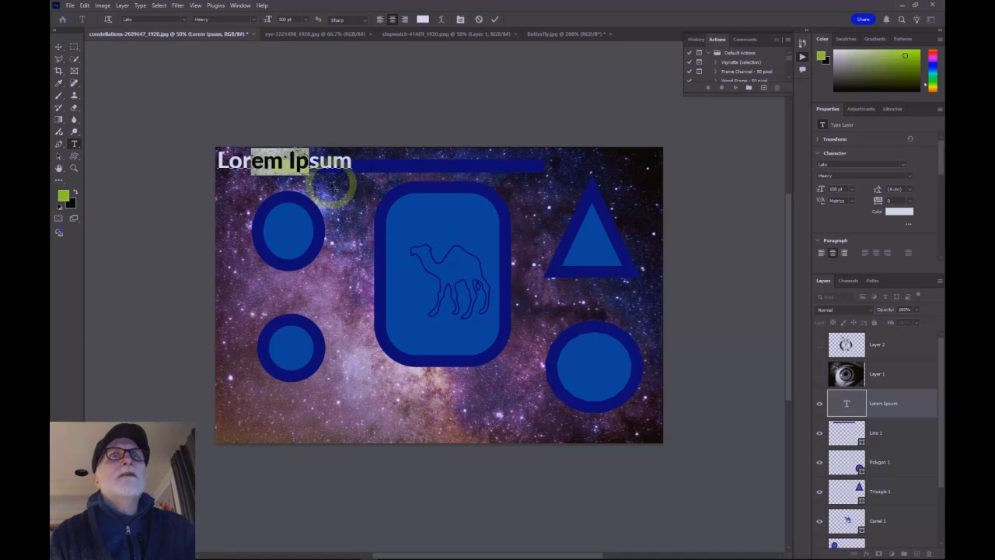
pyautogui.moveTo(331, 184); pyautogui.dragTo(489, 183)
pyautogui.moveTo(339, 184); pyautogui.dragTo(387, 187)
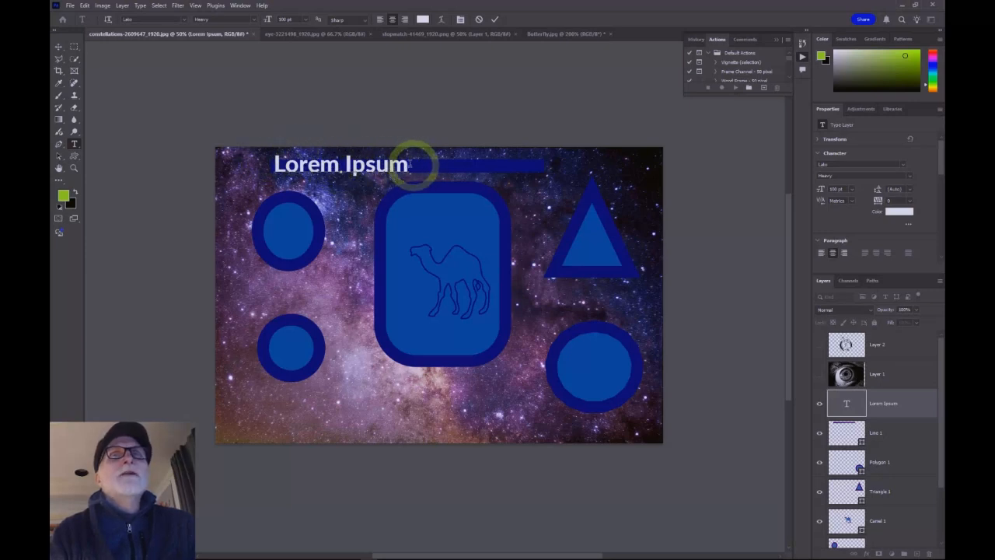
# Step: Select all the text and change its font to Gill Sans MT
pyautogui.moveTo(409, 164); pyautogui.dragTo(265, 169)
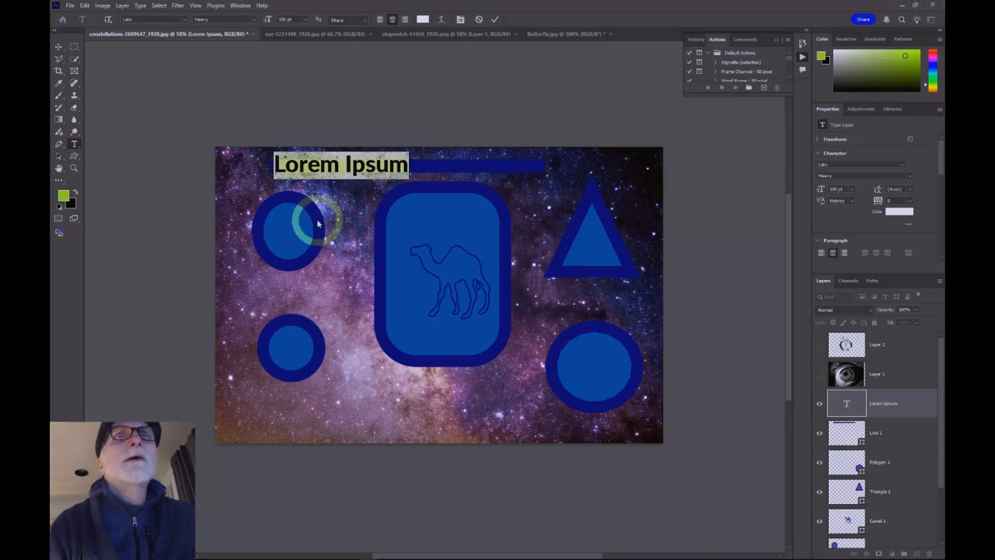
pyautogui.click(183, 21)
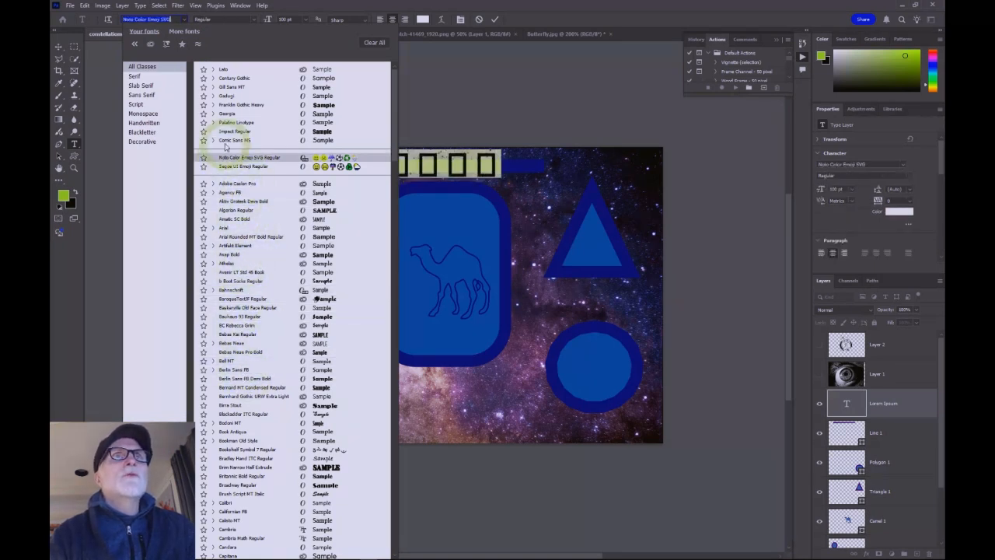
pyautogui.click(230, 90)
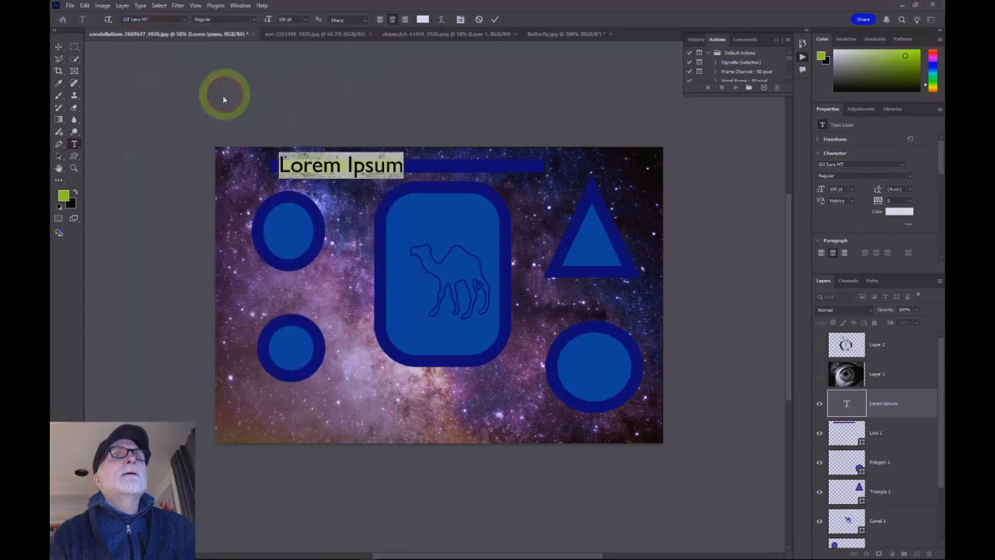
pyautogui.click(184, 19)
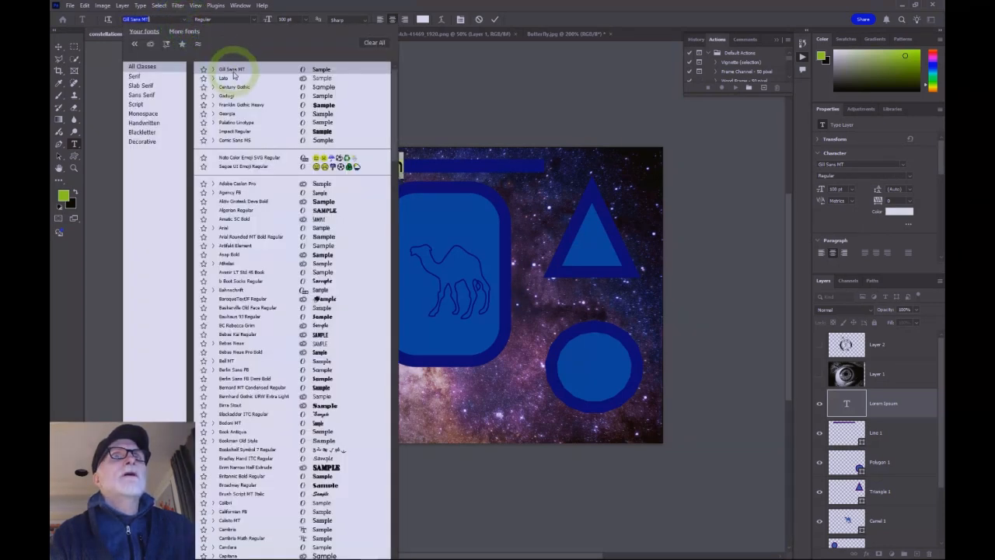
# Step: Try Century Gothic, then change the Lorem Ipsum text's font to Palatino Linotype
pyautogui.click(233, 87)
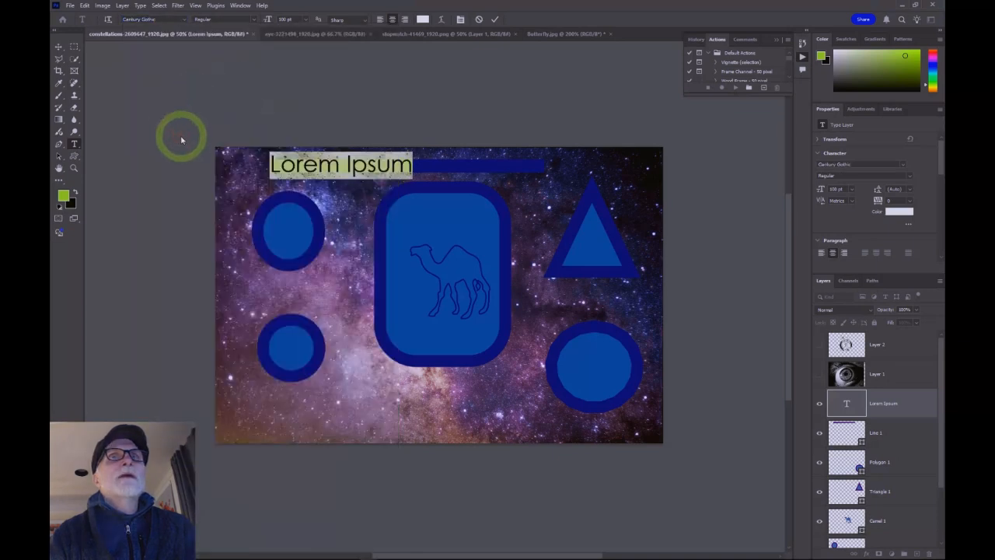
pyautogui.click(187, 19)
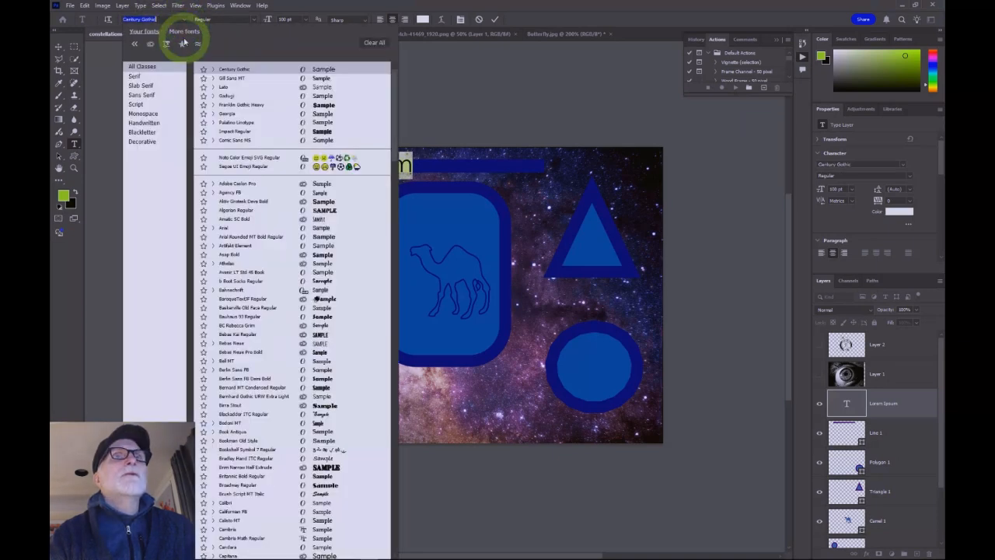
pyautogui.click(234, 123)
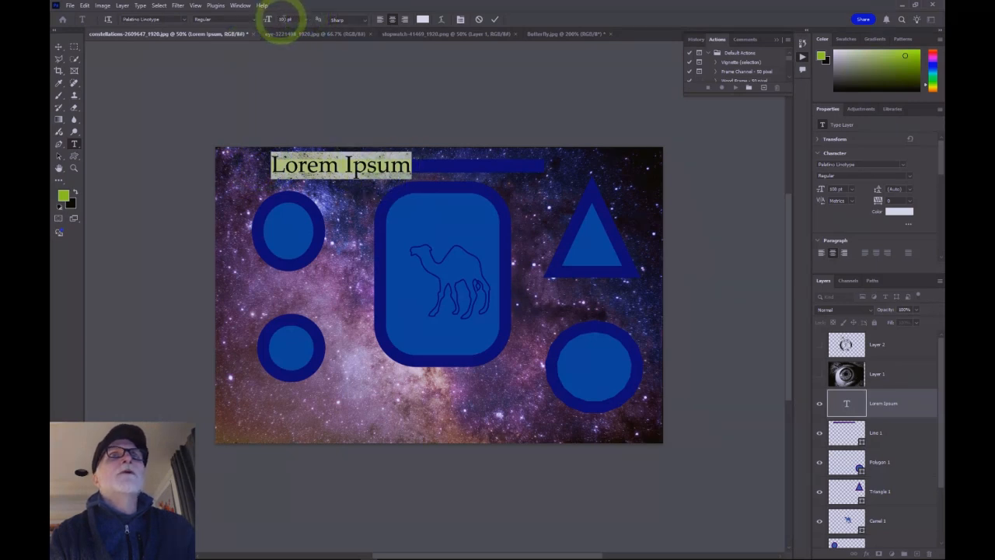
# Step: Try 24 pt, then set the Lorem Ipsum text size to 36 pt
pyautogui.click(307, 21)
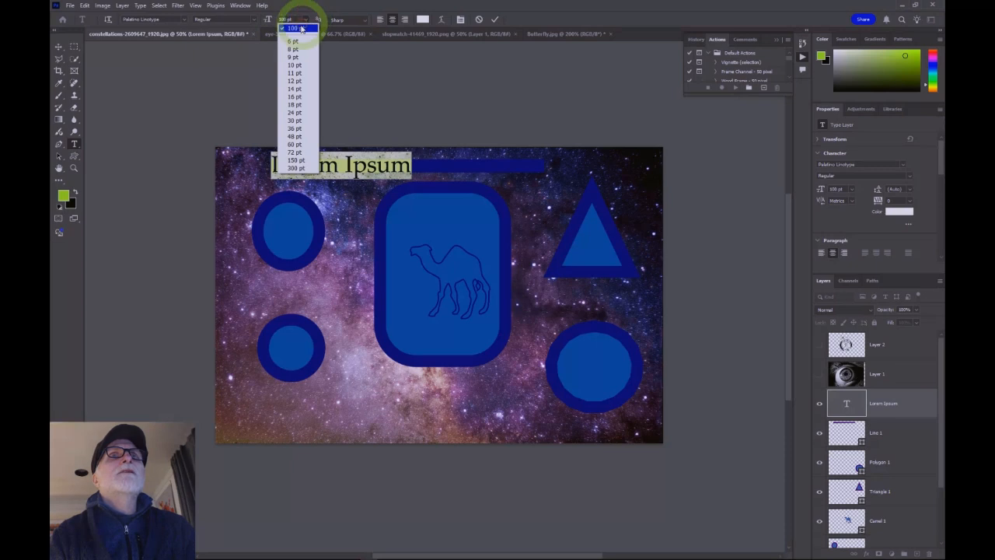
pyautogui.click(297, 113)
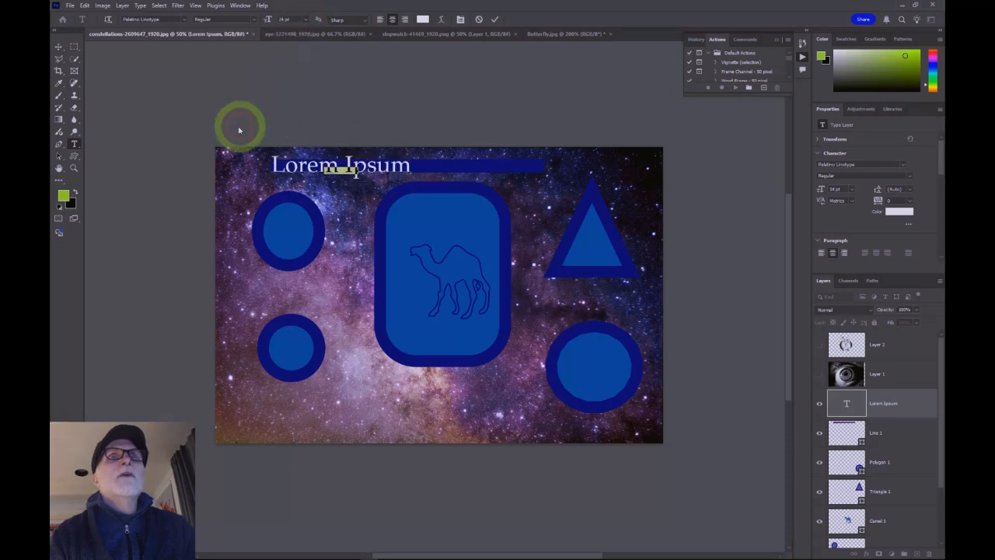
pyautogui.moveTo(345, 182); pyautogui.dragTo(289, 180)
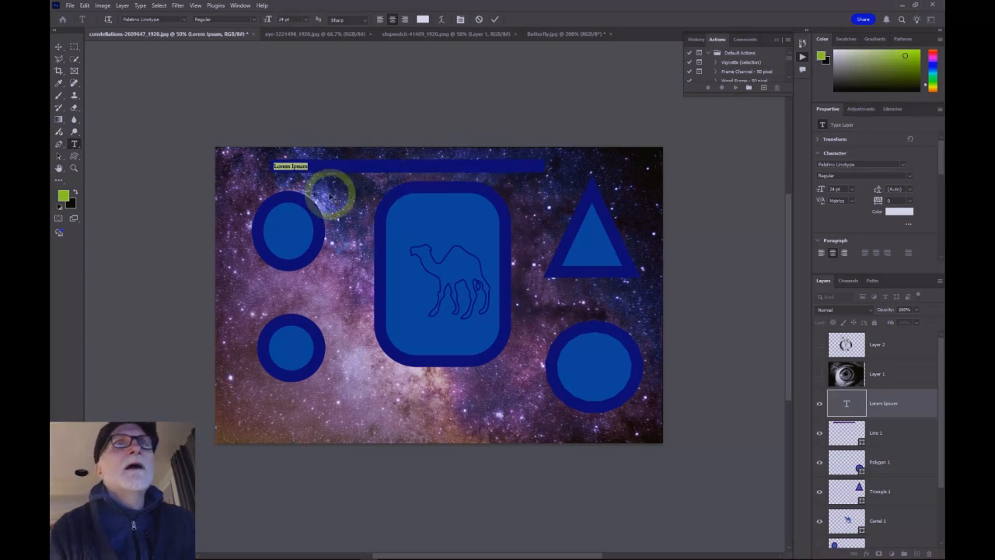
pyautogui.click(305, 20)
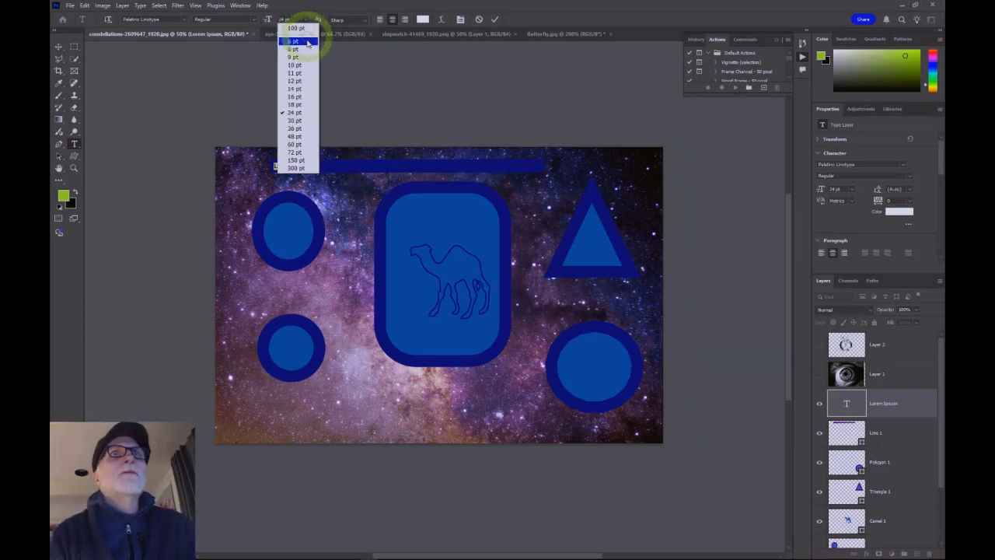
pyautogui.click(296, 128)
# Step: Replace the Lorem Ipsum words with the text "This is a text layer" over the horizontal line
pyautogui.moveTo(305, 184); pyautogui.dragTo(319, 185)
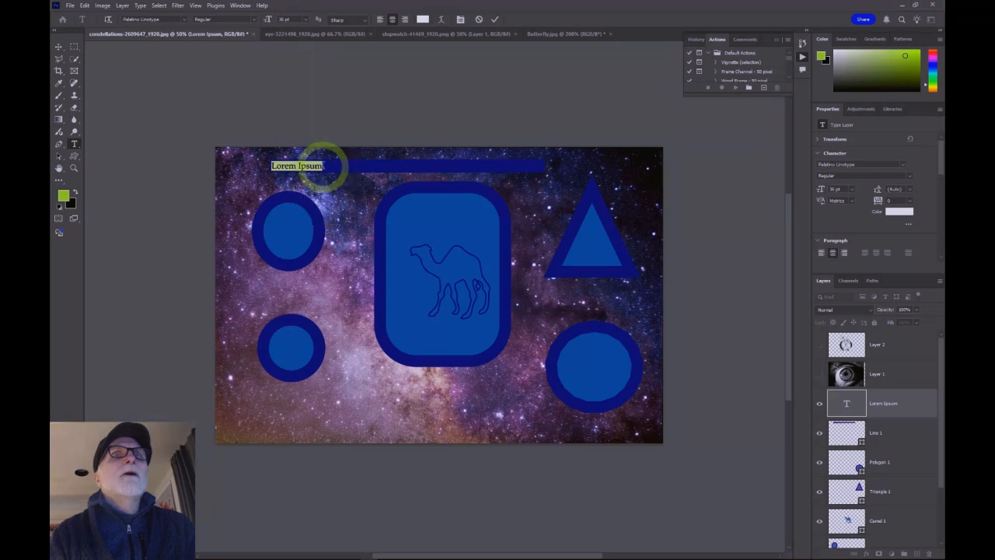
pyautogui.click(320, 168)
pyautogui.moveTo(320, 165); pyautogui.dragTo(260, 170)
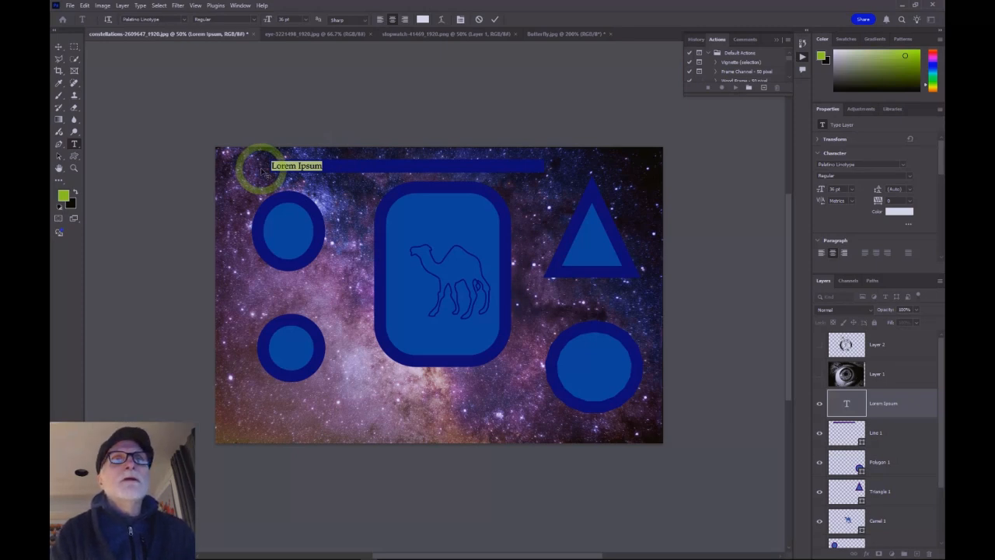
pyautogui.write('This is a')
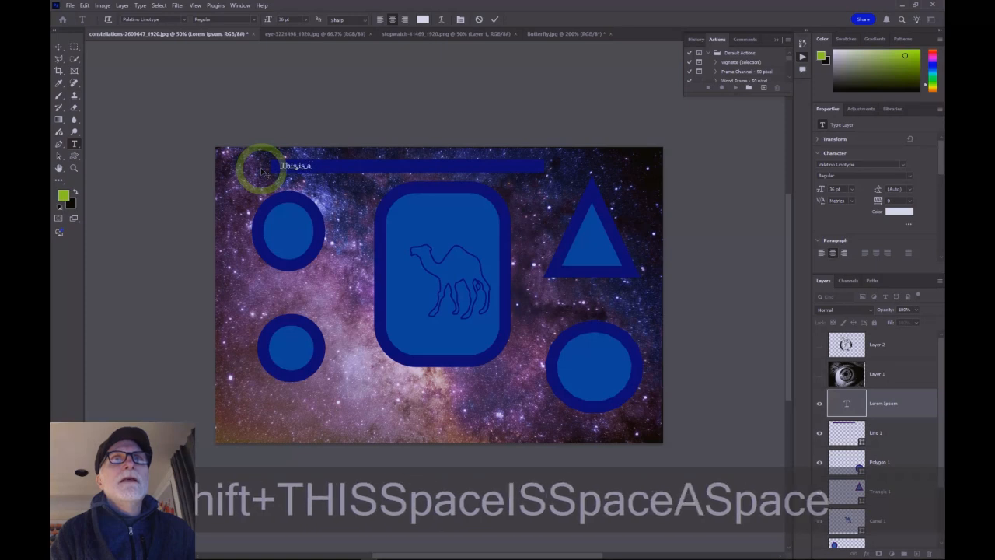
pyautogui.hotkey('shift', 'Return')
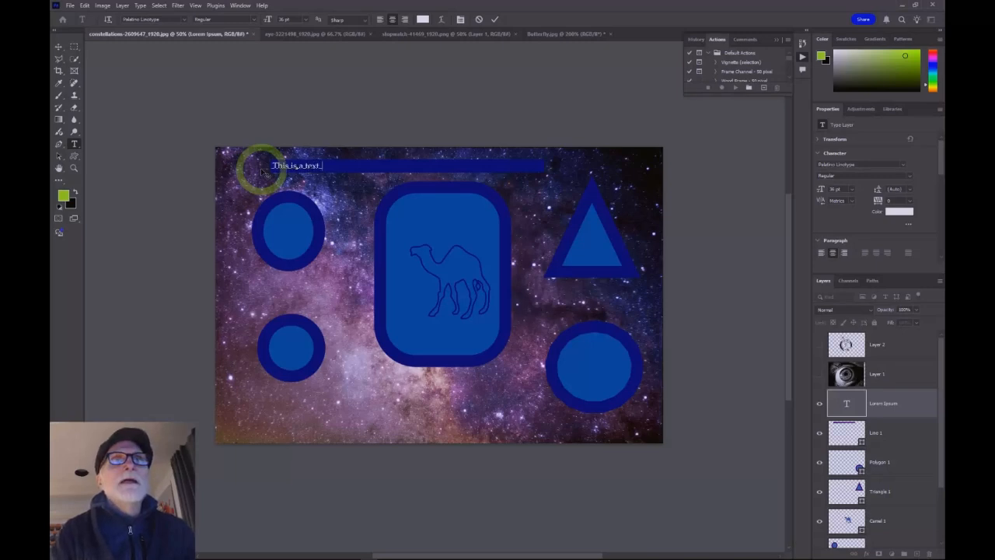
pyautogui.moveTo(337, 182); pyautogui.dragTo(343, 183)
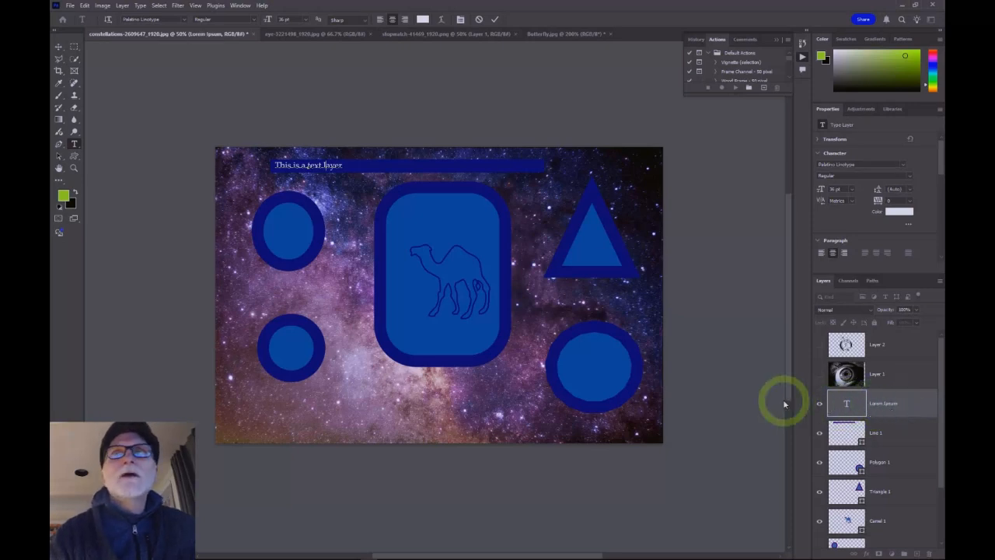
# Step: Above Layer 1, draw a paragraph text box inside the rounded rectangle filled with placeholder text and adjust its bottom edge
pyautogui.click(910, 374)
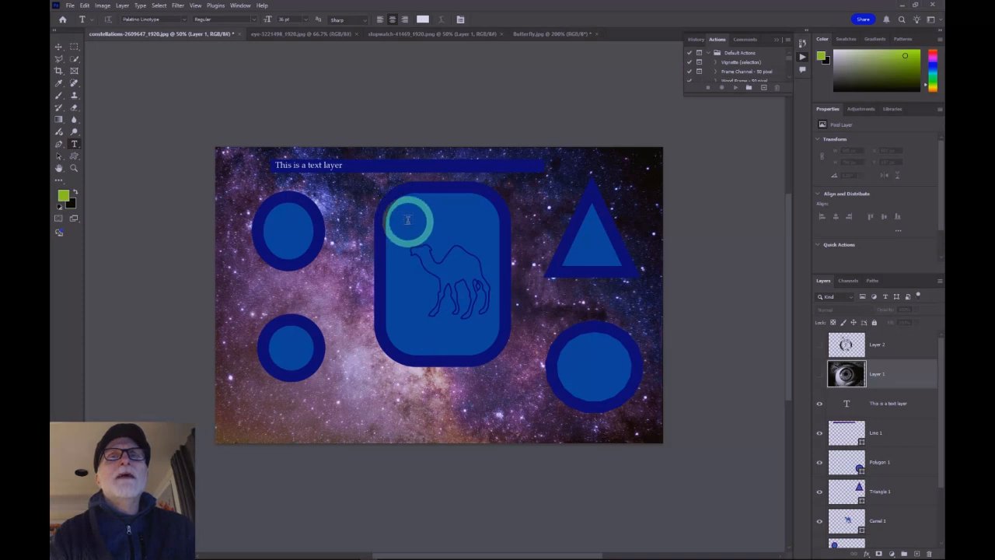
pyautogui.moveTo(400, 203); pyautogui.dragTo(487, 344)
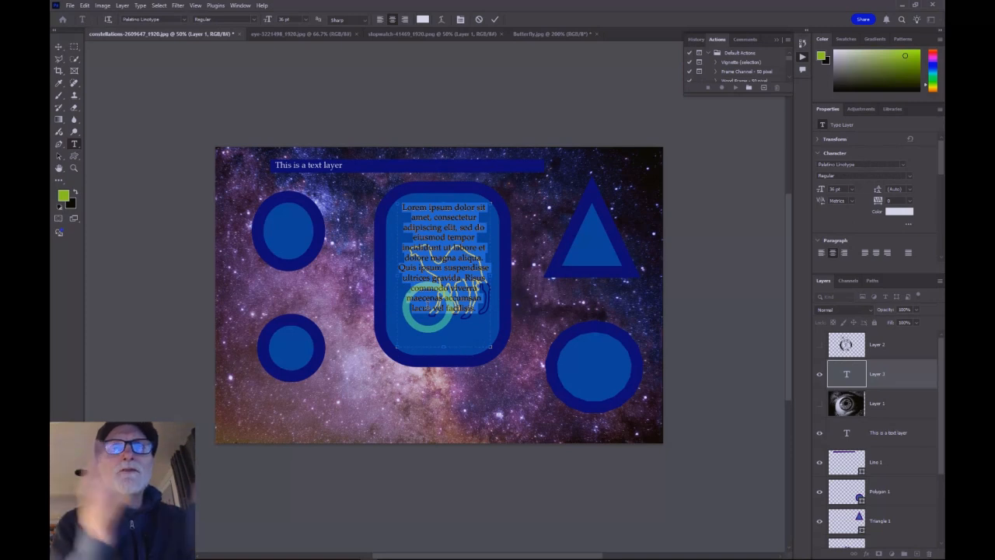
pyautogui.moveTo(446, 346); pyautogui.dragTo(448, 324)
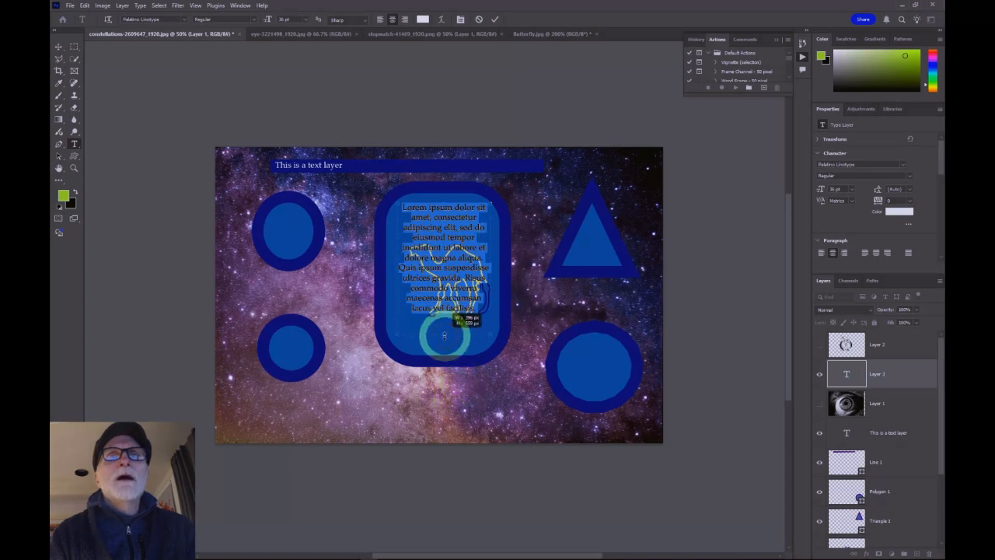
pyautogui.moveTo(444, 342)
pyautogui.mouseDown()
pyautogui.moveTo(450, 329)
pyautogui.moveTo(446, 340)
pyautogui.mouseUp()
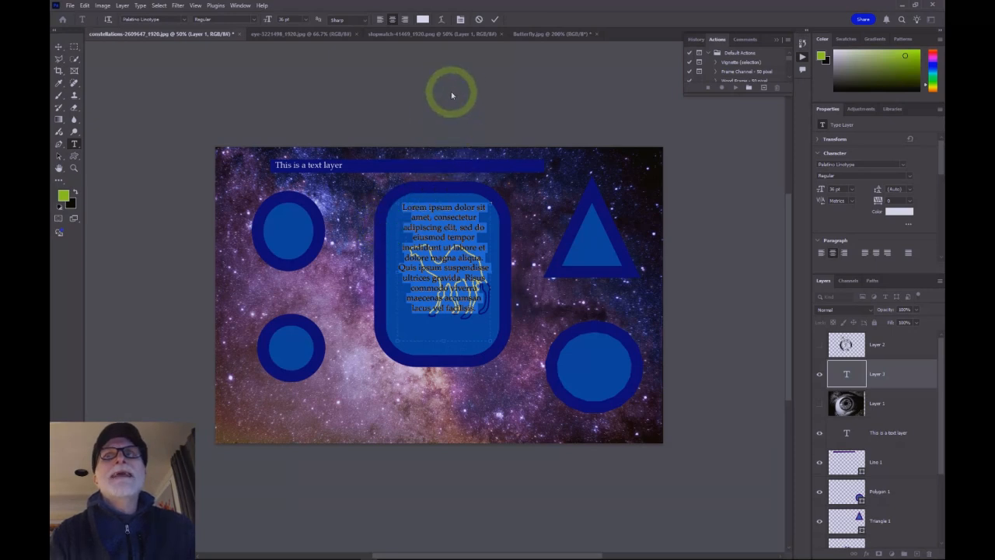
# Step: Cycle through the paragraph alignments and set the paragraph text to justified with the last line aligned left
pyautogui.click(460, 20)
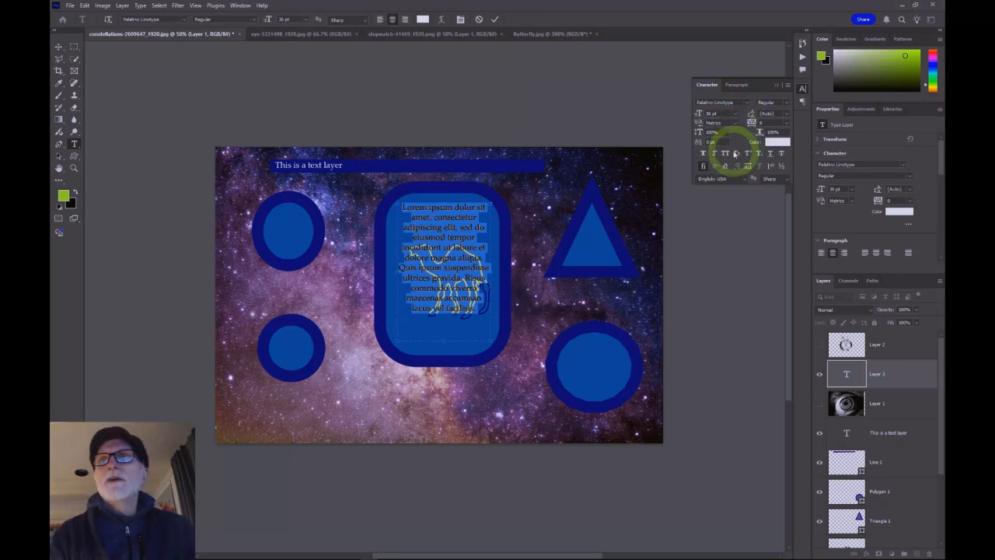
pyautogui.click(737, 85)
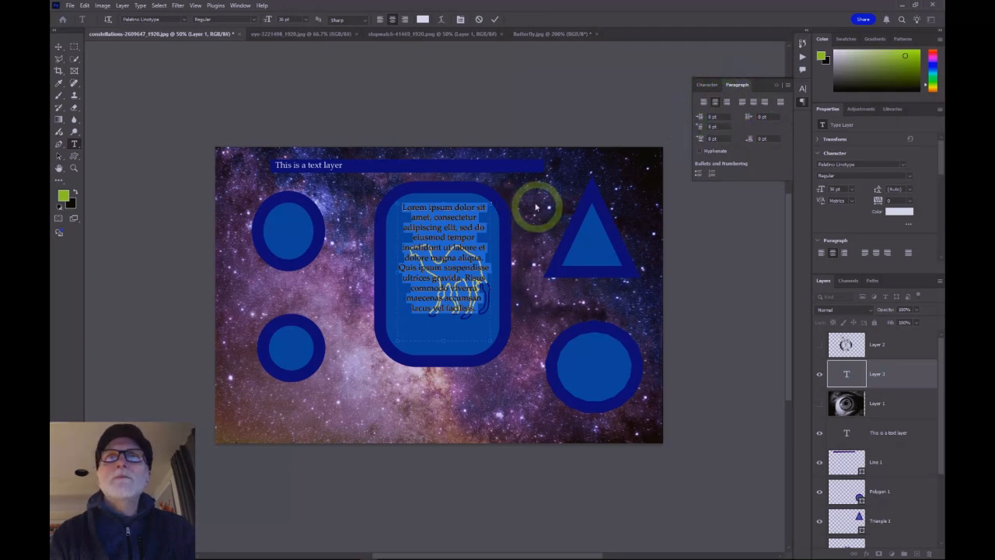
pyautogui.click(705, 102)
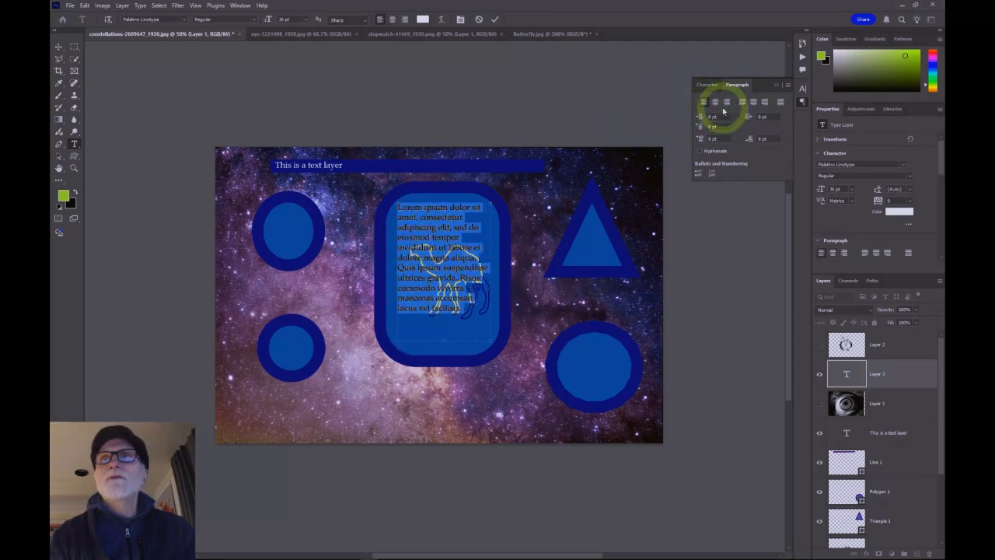
pyautogui.click(728, 103)
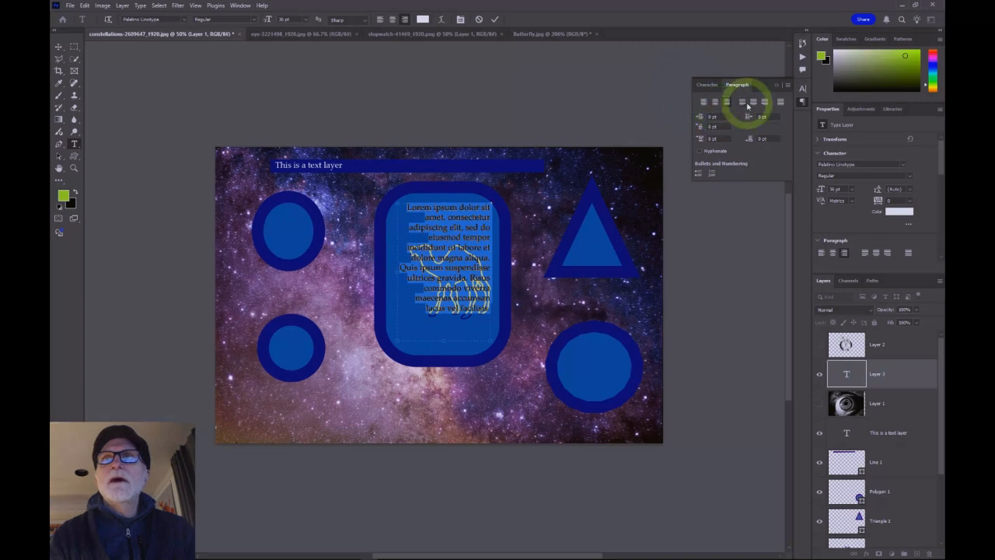
pyautogui.click(753, 104)
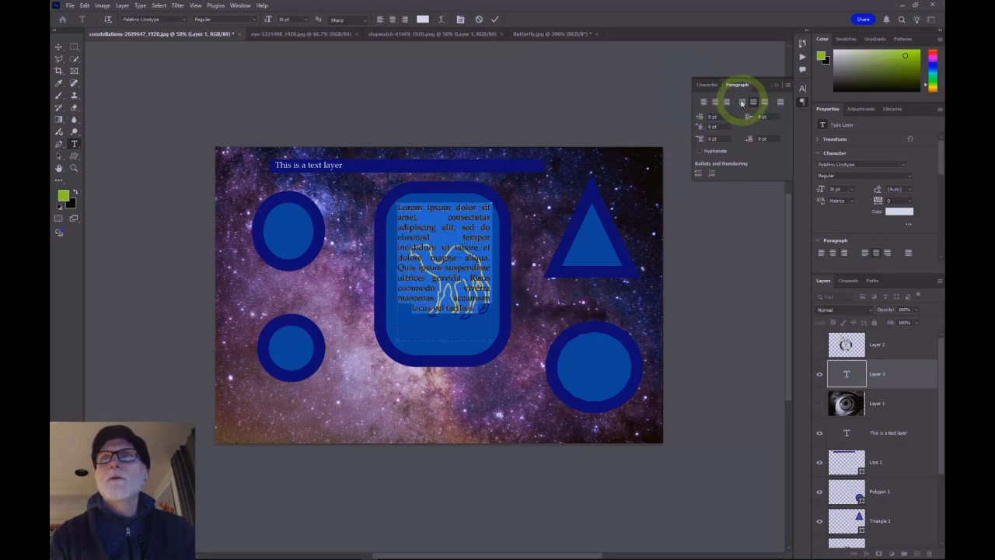
pyautogui.click(742, 104)
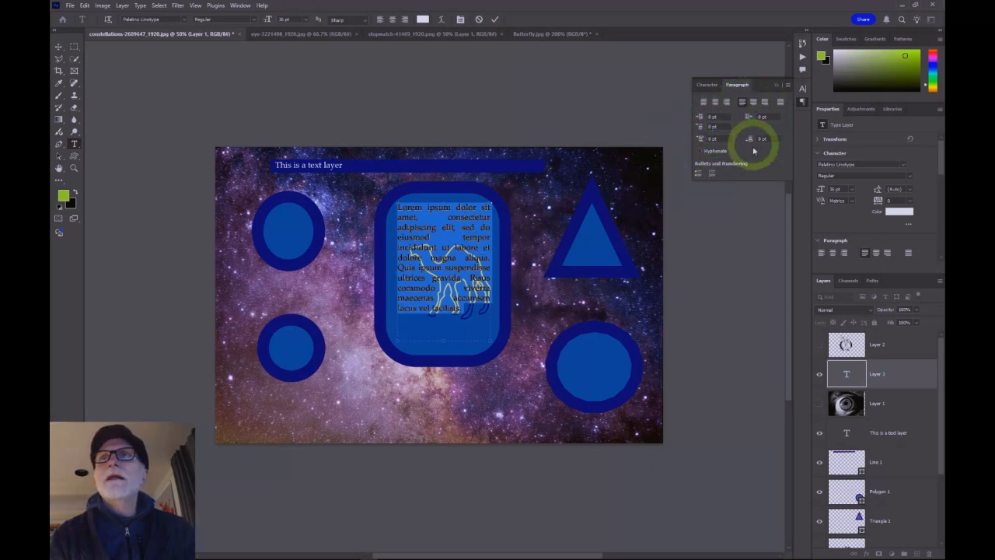
# Step: Set the paragraph text size to 48 pt and align the paragraph left
pyautogui.click(707, 86)
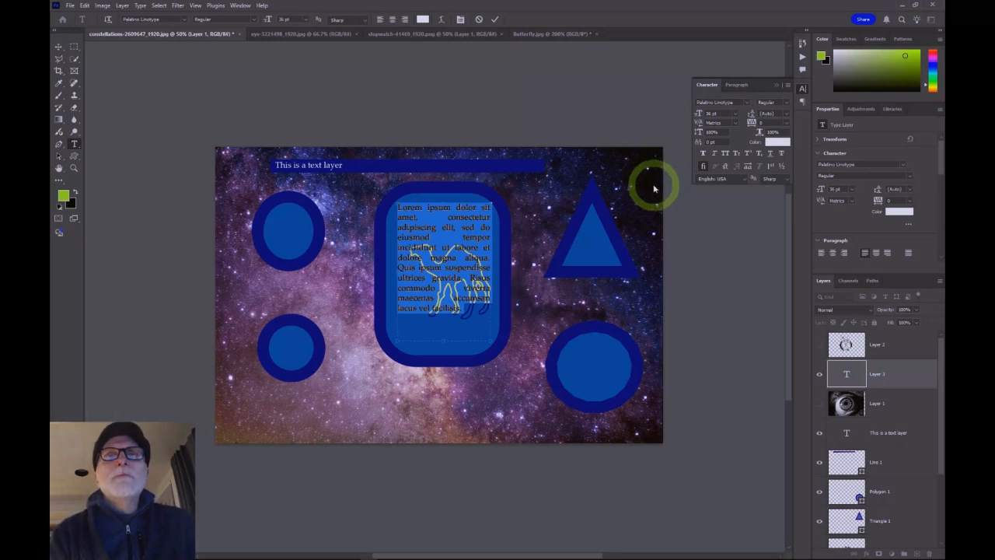
pyautogui.click(738, 116)
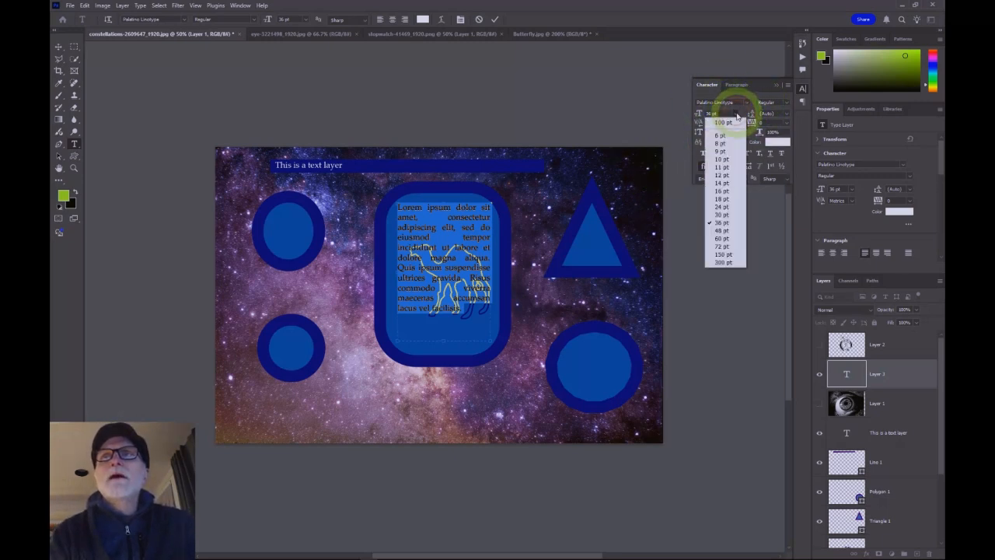
pyautogui.click(723, 230)
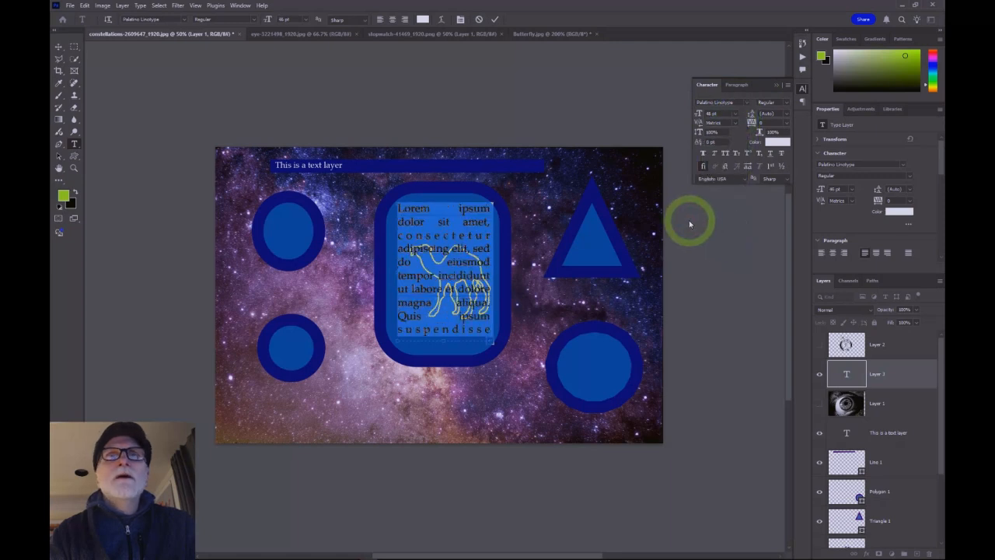
pyautogui.click(737, 85)
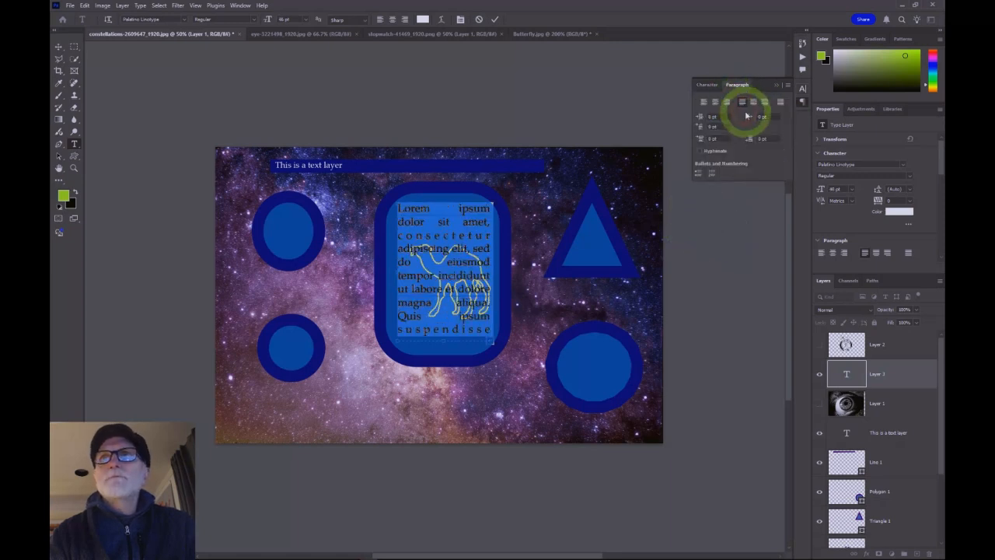
pyautogui.click(704, 104)
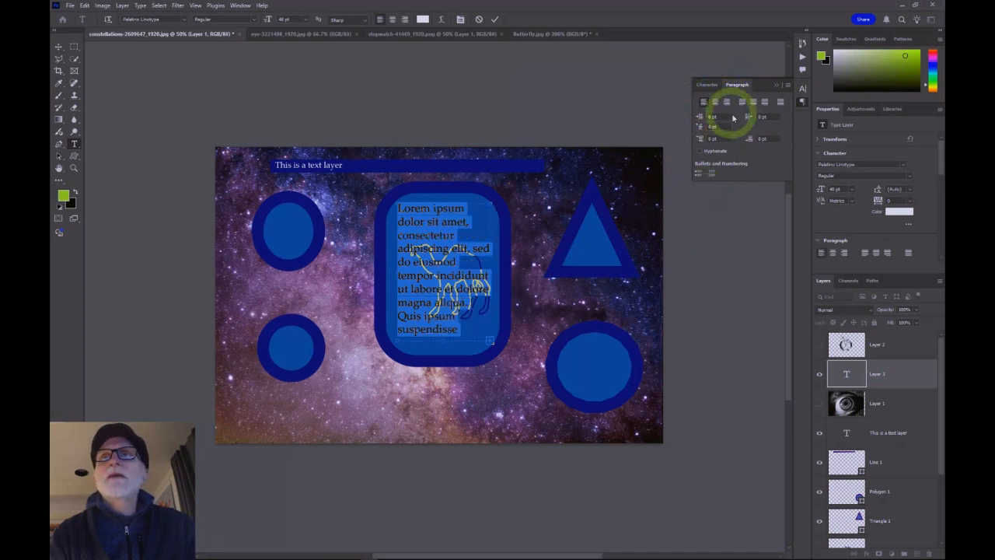
# Step: Set the paragraph text colour to yellow-green in the colour picker
pyautogui.click(707, 85)
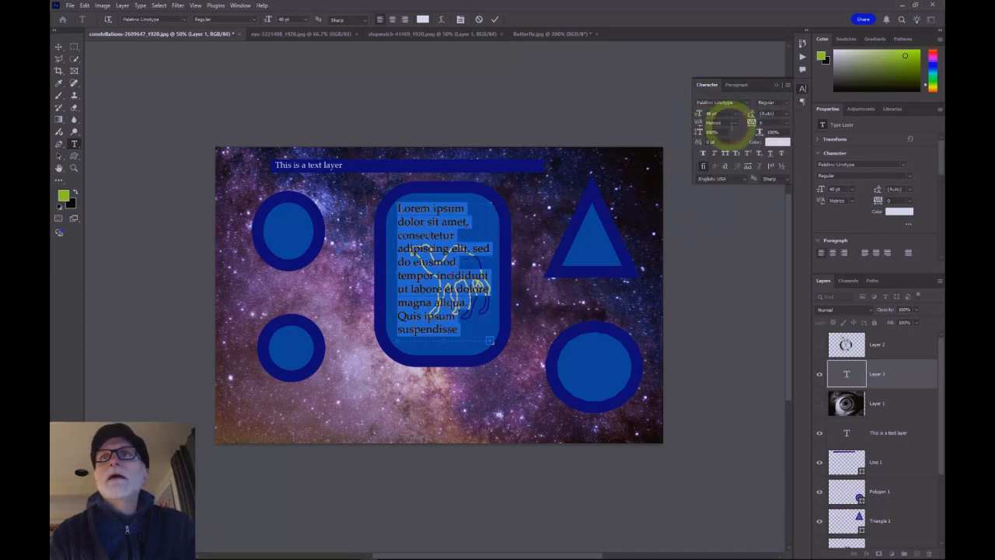
pyautogui.click(773, 141)
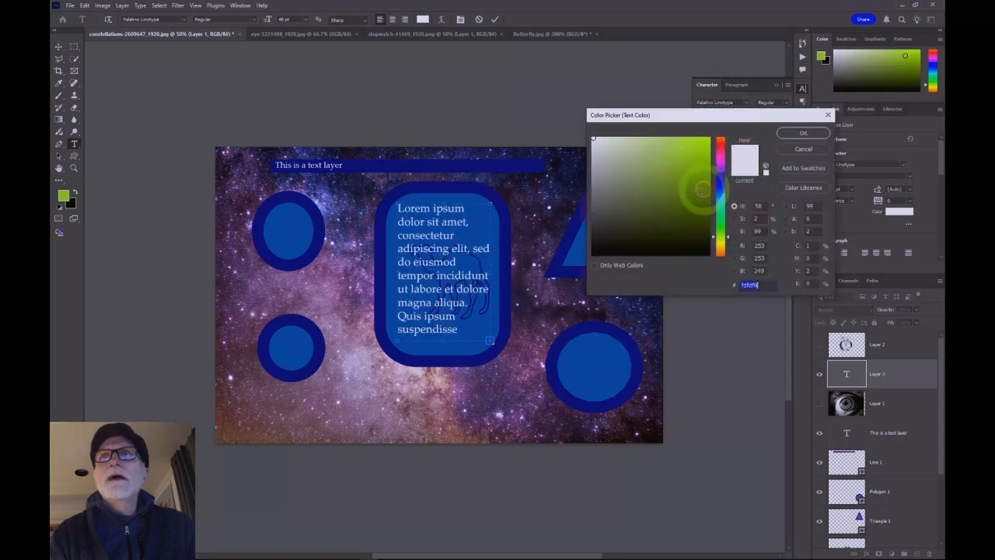
pyautogui.click(694, 151)
pyautogui.click(796, 134)
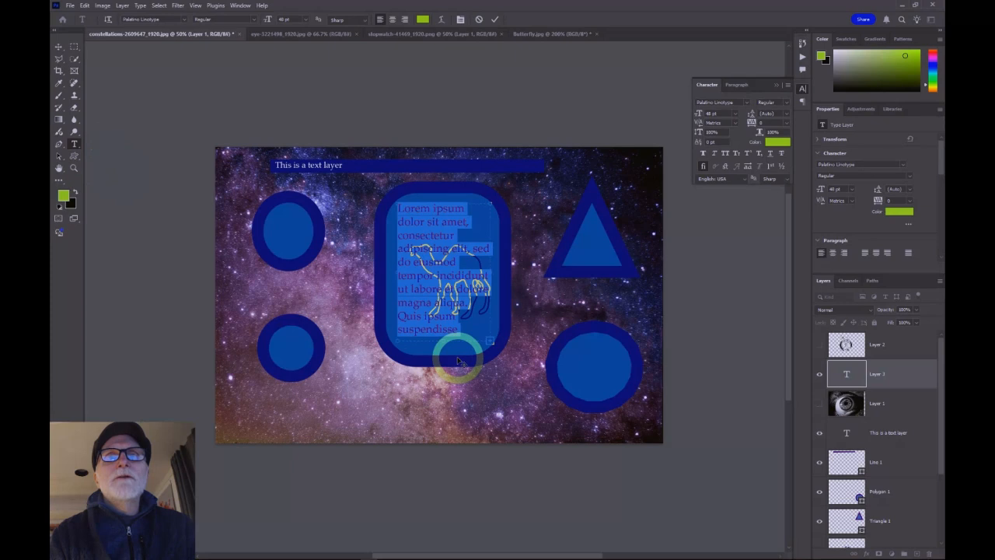
# Step: Move the paragraph text block to the upper right of the image above the right circle
pyautogui.moveTo(458, 359); pyautogui.dragTo(386, 362)
pyautogui.moveTo(321, 360); pyautogui.dragTo(301, 368)
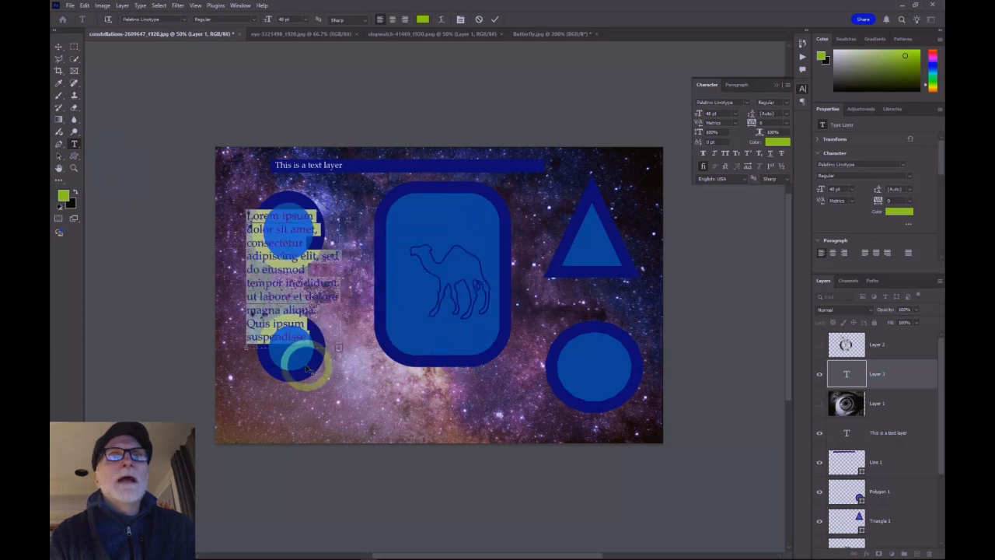
pyautogui.click(315, 372)
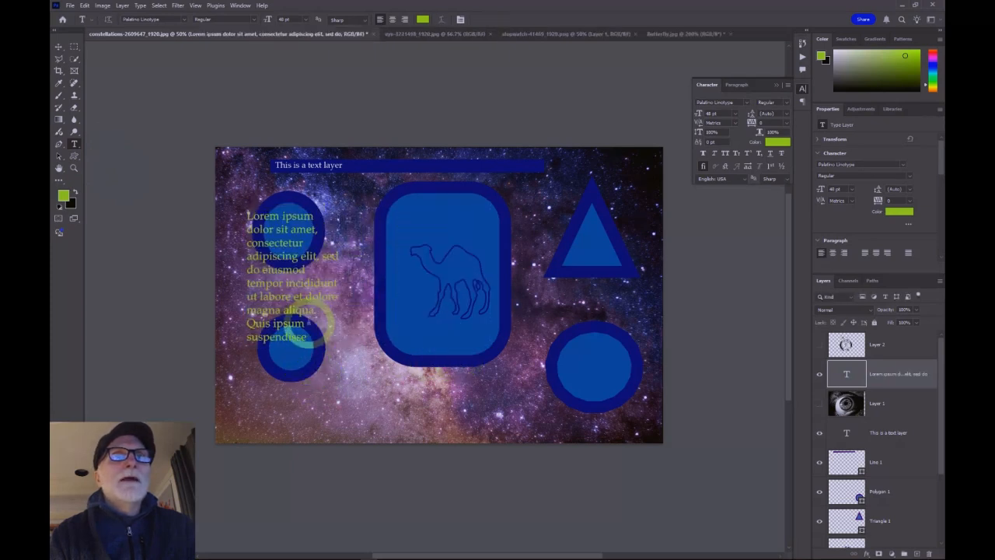
pyautogui.click(313, 375)
pyautogui.moveTo(315, 374); pyautogui.dragTo(613, 341)
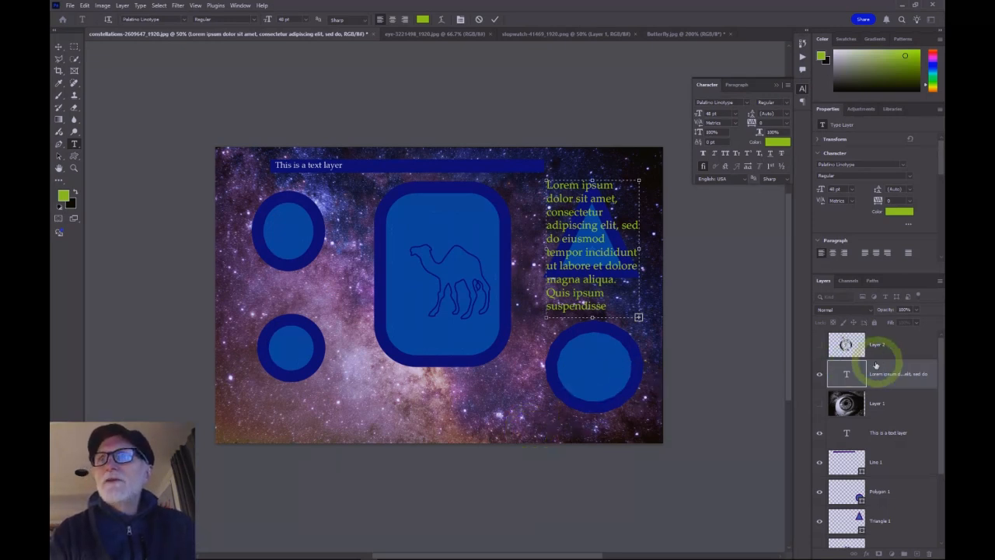
# Step: Replace the word "labore" in the paragraph text with "ldjlsdj"
pyautogui.click(914, 400)
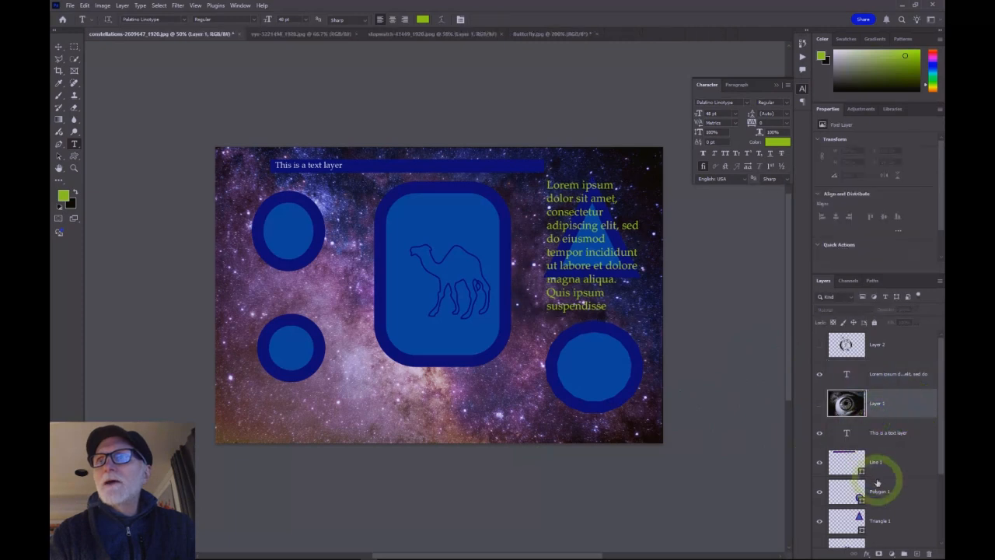
pyautogui.click(896, 459)
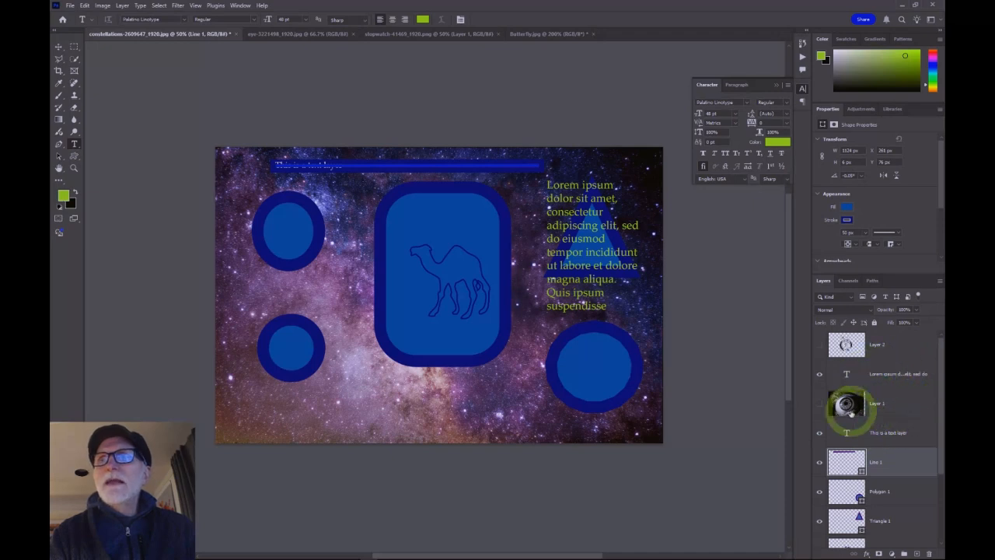
pyautogui.click(885, 375)
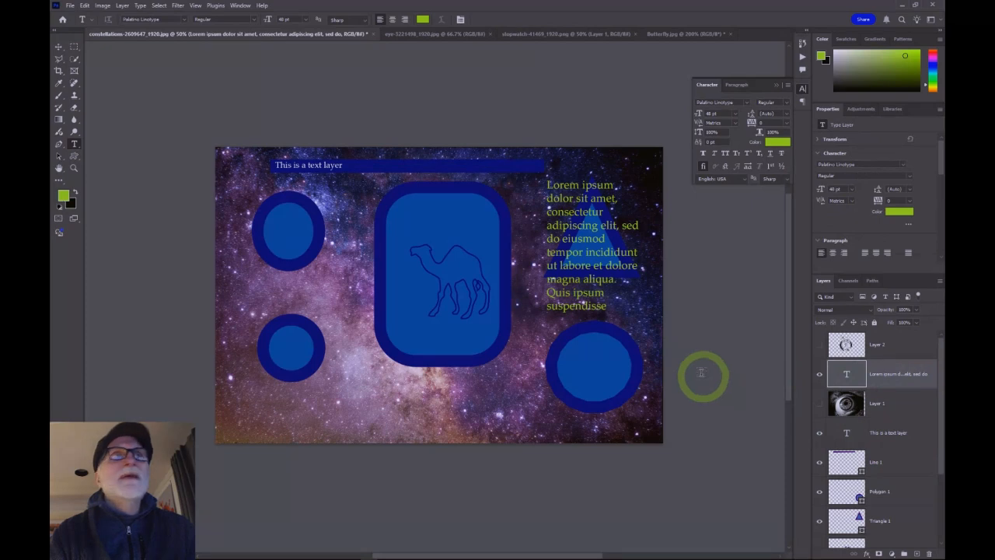
pyautogui.click(589, 261)
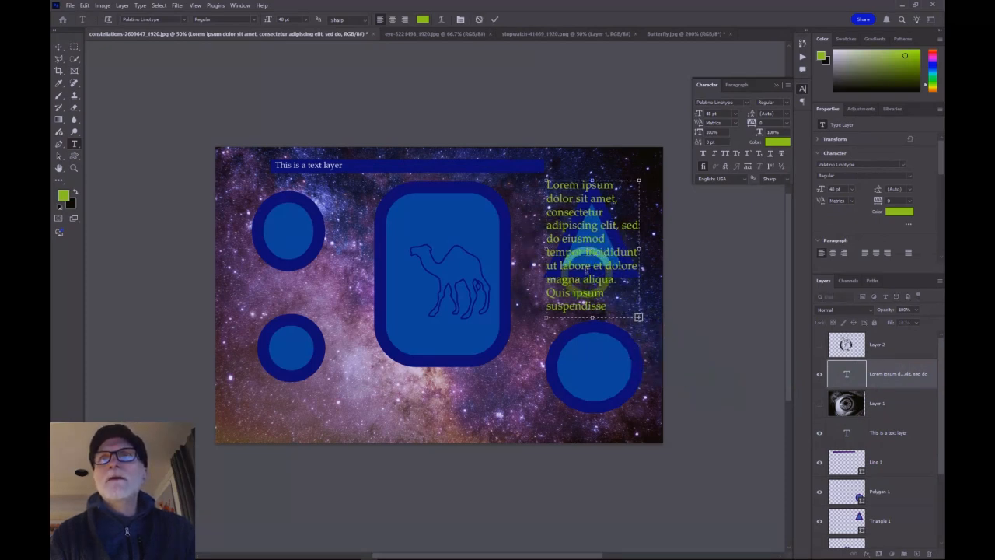
pyautogui.moveTo(592, 266); pyautogui.dragTo(560, 266)
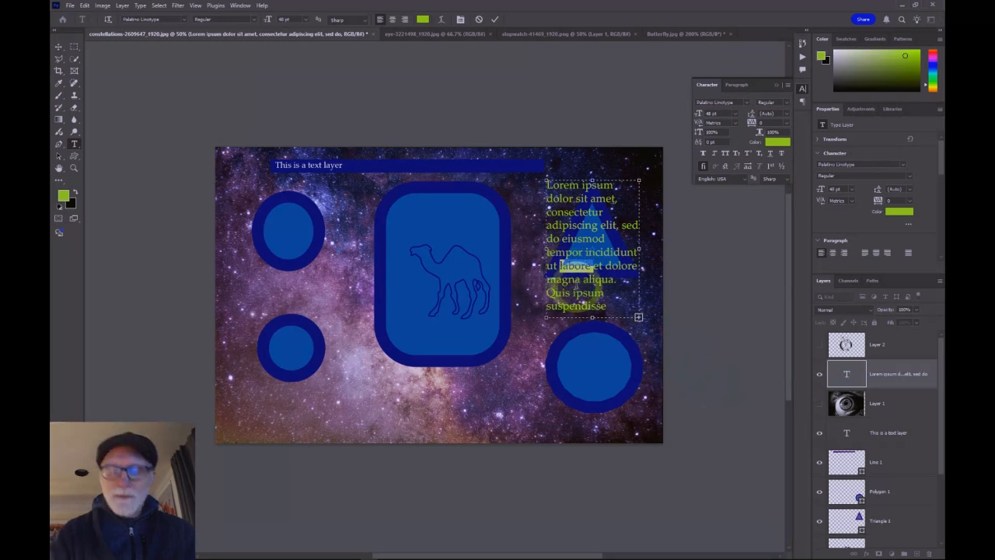
pyautogui.press('BackSpace')
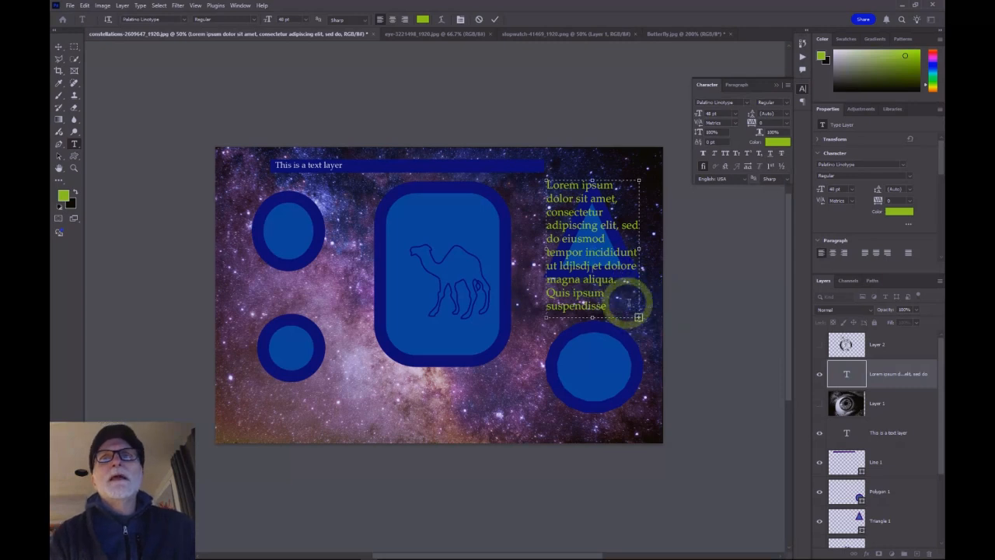
# Step: Show the stopwatch and eye image layers over the composition
pyautogui.click(894, 404)
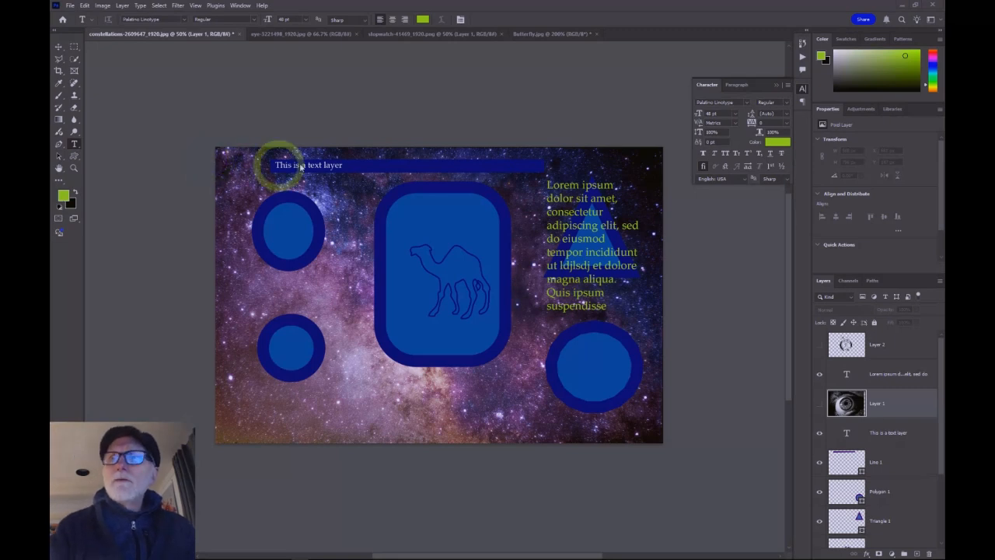
pyautogui.click(819, 343)
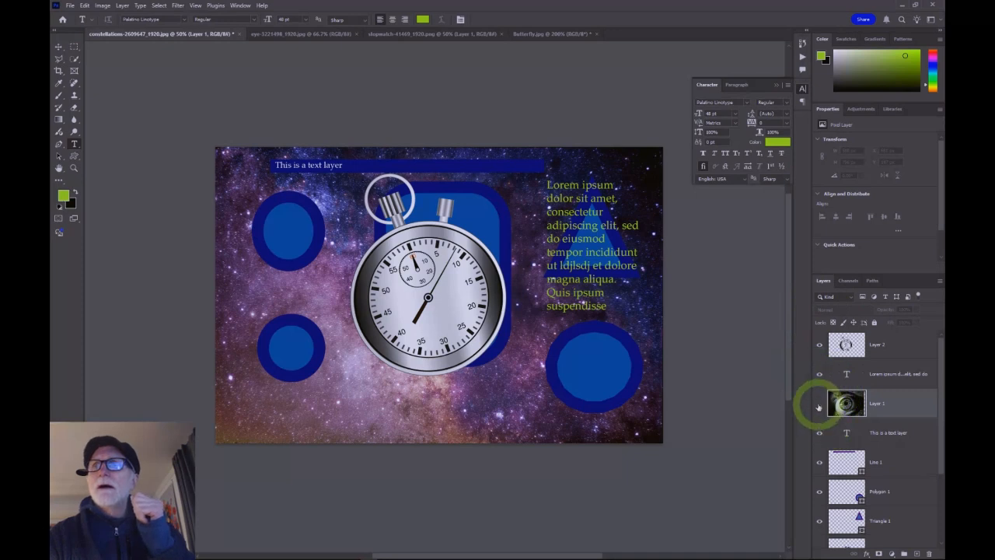
pyautogui.click(818, 403)
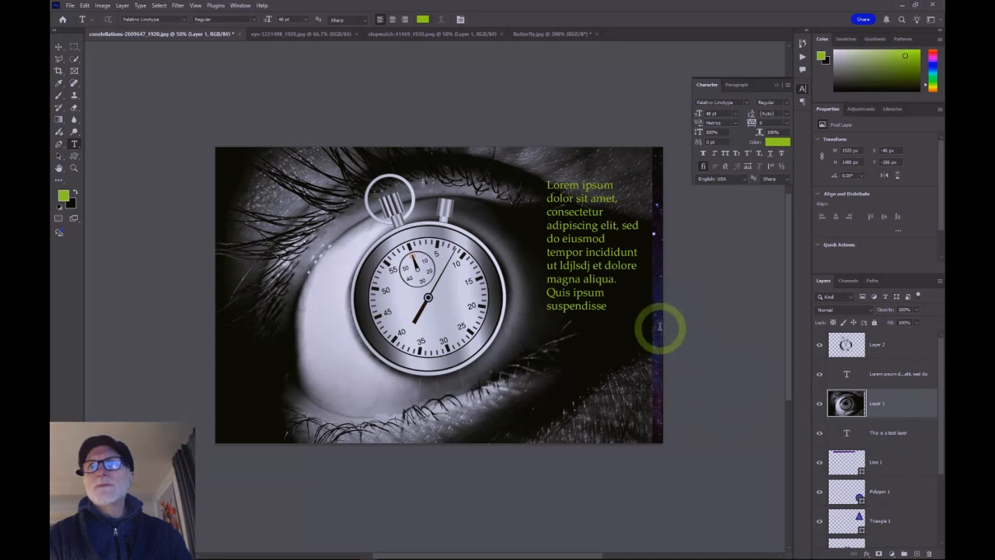
pyautogui.scroll(-3, 874, 474)
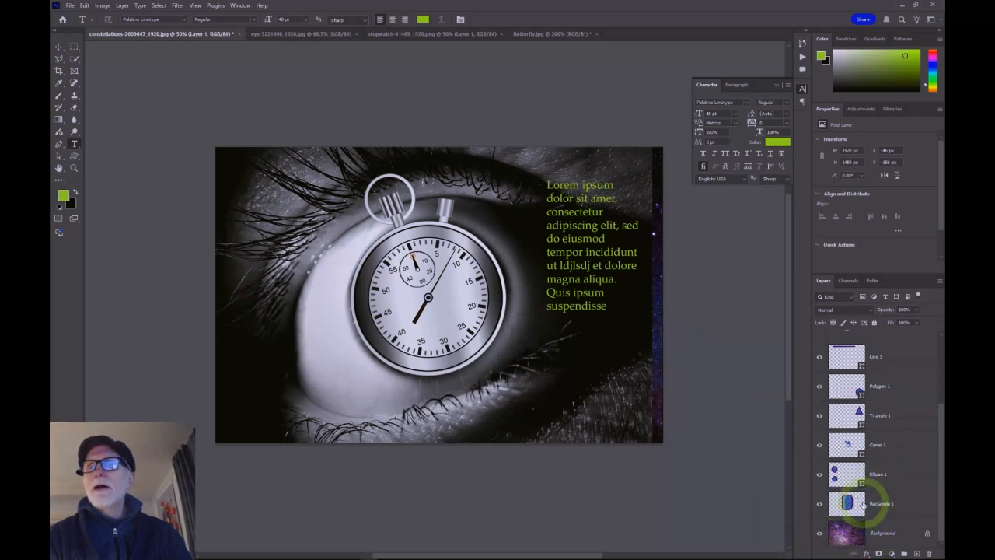
pyautogui.scroll(2, 863, 503)
pyautogui.scroll(2, 863, 503)
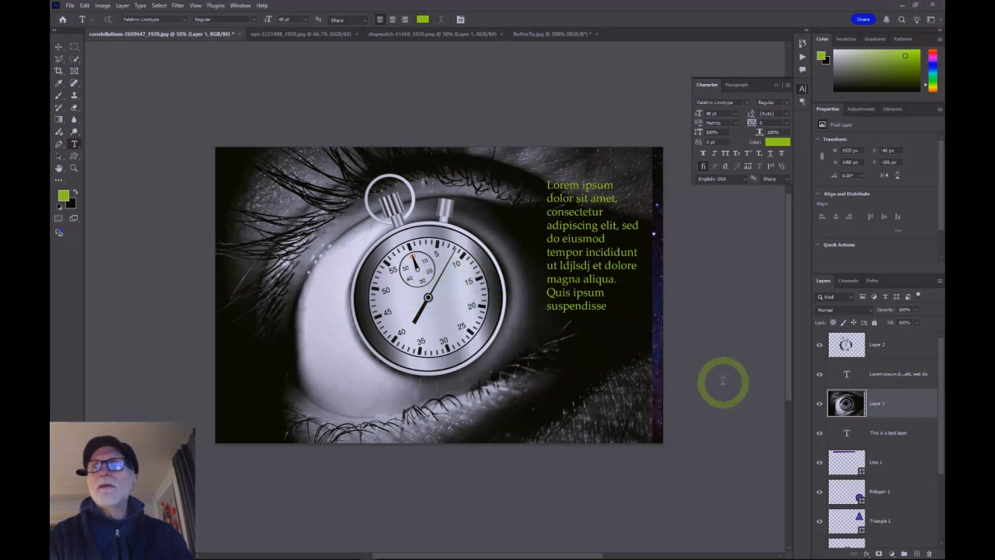
# Step: Move the paragraph text block slightly lower and hide the eye and stopwatch image layers again
pyautogui.click(884, 374)
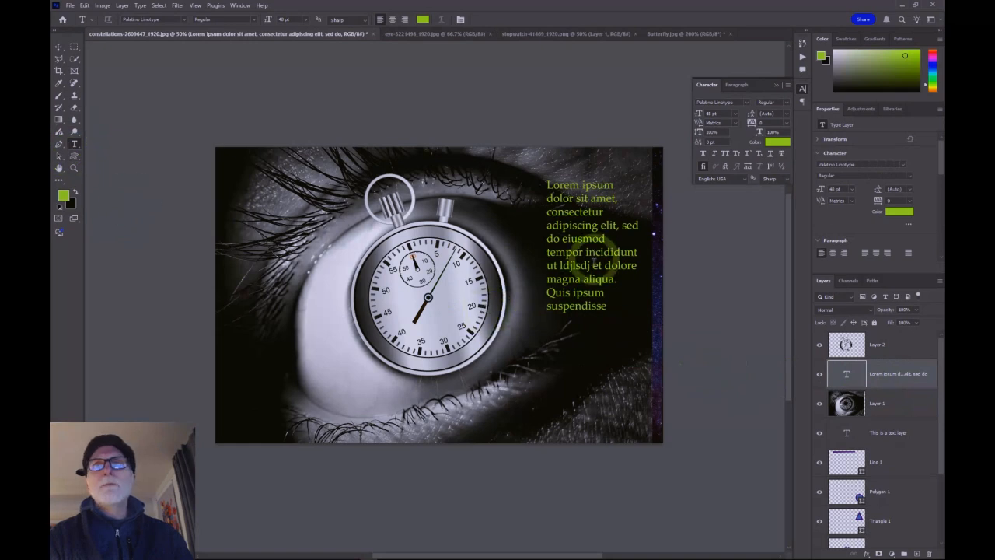
pyautogui.click(579, 292)
pyautogui.moveTo(595, 327)
pyautogui.mouseDown()
pyautogui.moveTo(498, 375)
pyautogui.moveTo(538, 374)
pyautogui.moveTo(471, 374)
pyautogui.moveTo(528, 373)
pyautogui.moveTo(506, 364)
pyautogui.moveTo(545, 376)
pyautogui.moveTo(510, 365)
pyautogui.moveTo(579, 358)
pyautogui.moveTo(597, 339)
pyautogui.mouseUp()
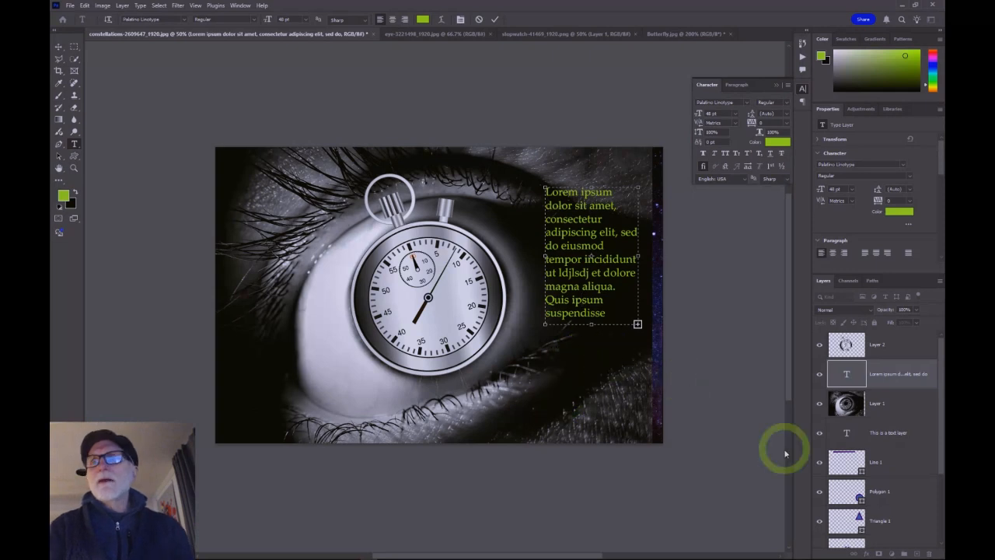
pyautogui.click(820, 404)
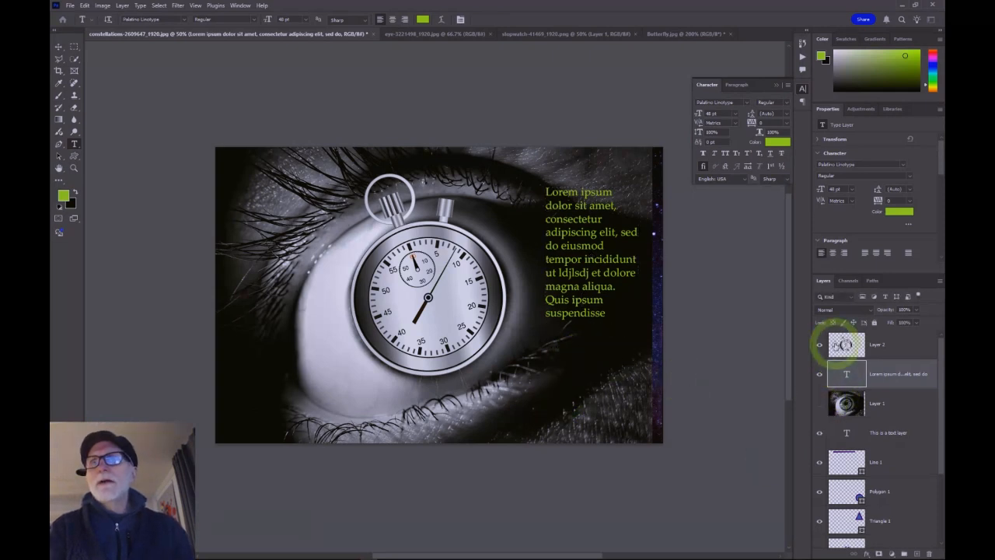
pyautogui.click(819, 345)
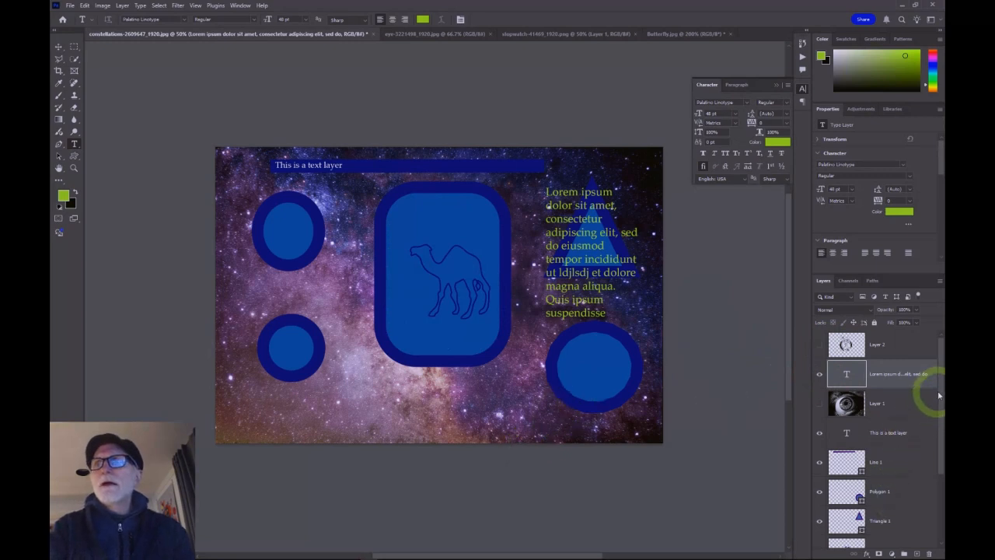
# Step: Delete the Polygon 1, Triangle 1 and Ellipse 1 shape layers
pyautogui.moveTo(942, 395); pyautogui.dragTo(942, 502)
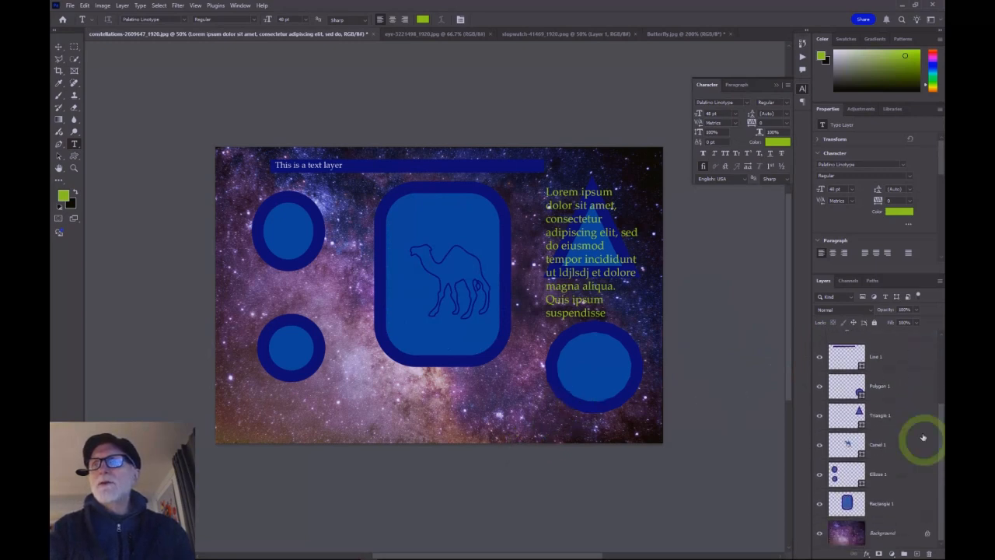
pyautogui.click(911, 386)
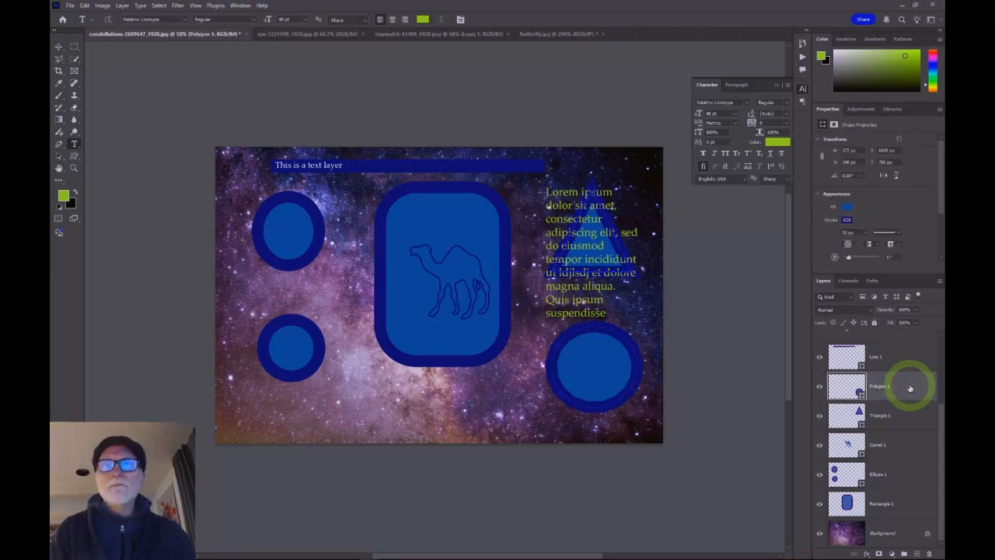
pyautogui.press('Delete')
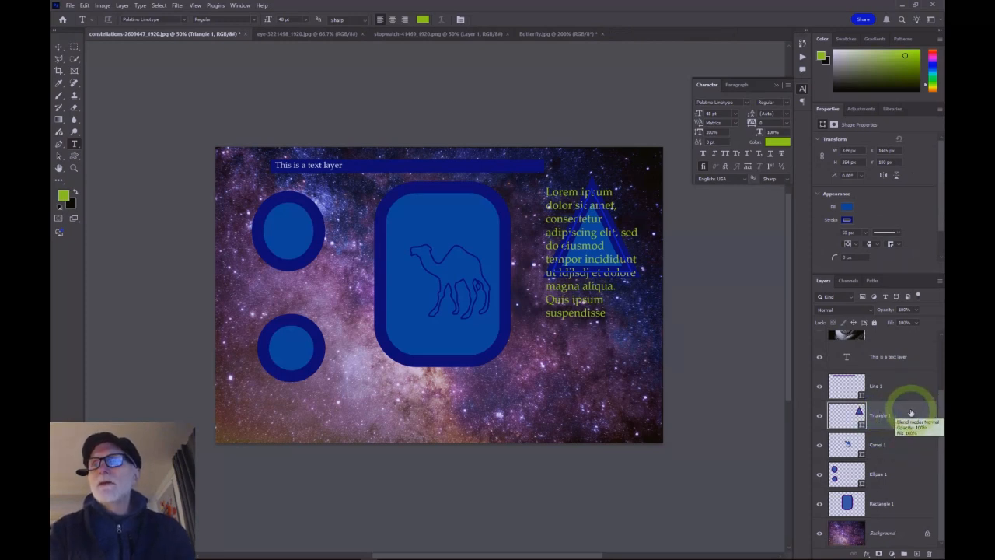
pyautogui.moveTo(911, 414); pyautogui.dragTo(925, 545)
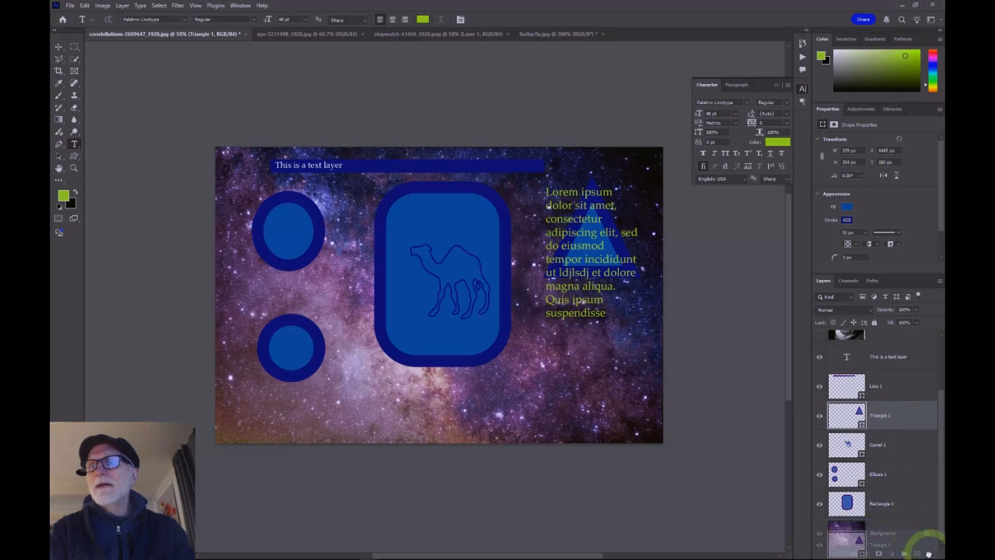
pyautogui.moveTo(931, 552); pyautogui.dragTo(930, 553)
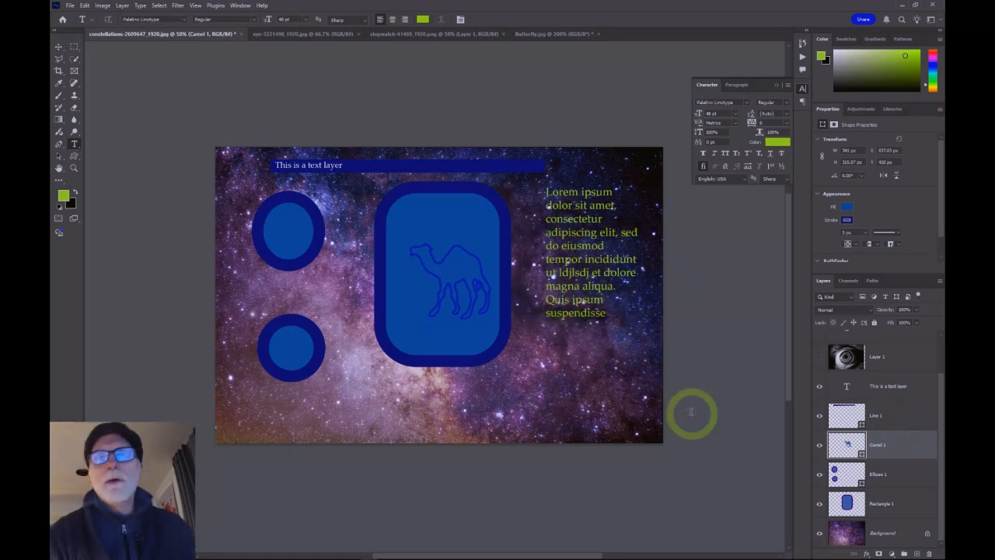
pyautogui.moveTo(895, 473); pyautogui.dragTo(929, 553)
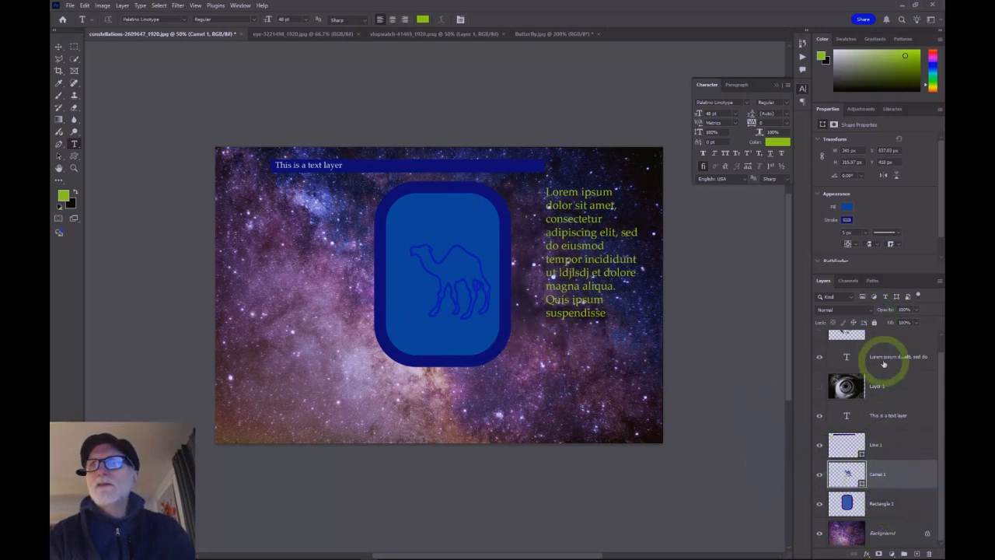
# Step: Move the Line 1, Camel 1 and Rectangle 1 layers together above the eye image layer
pyautogui.click(913, 450)
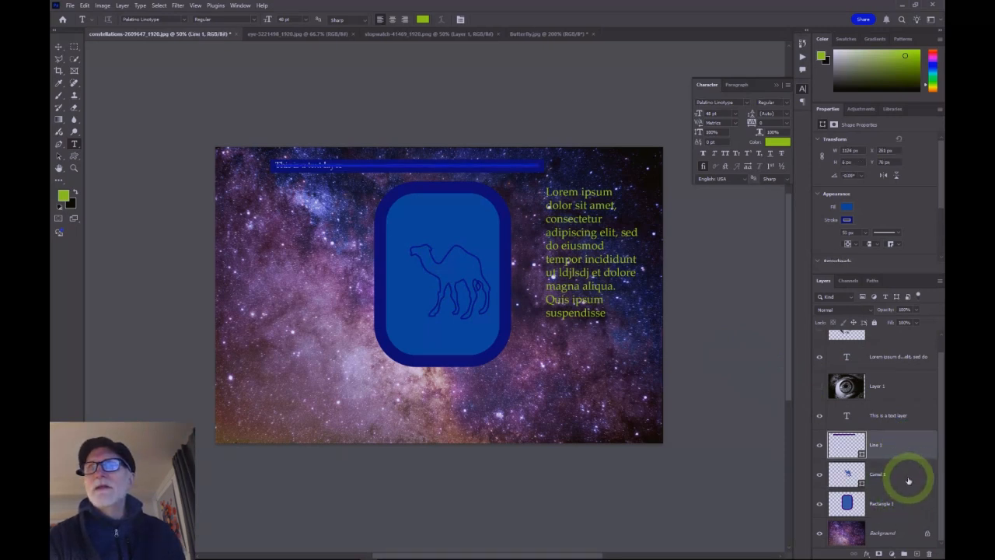
pyautogui.keyDown('shift'); pyautogui.click(900, 482); pyautogui.keyUp('shift')
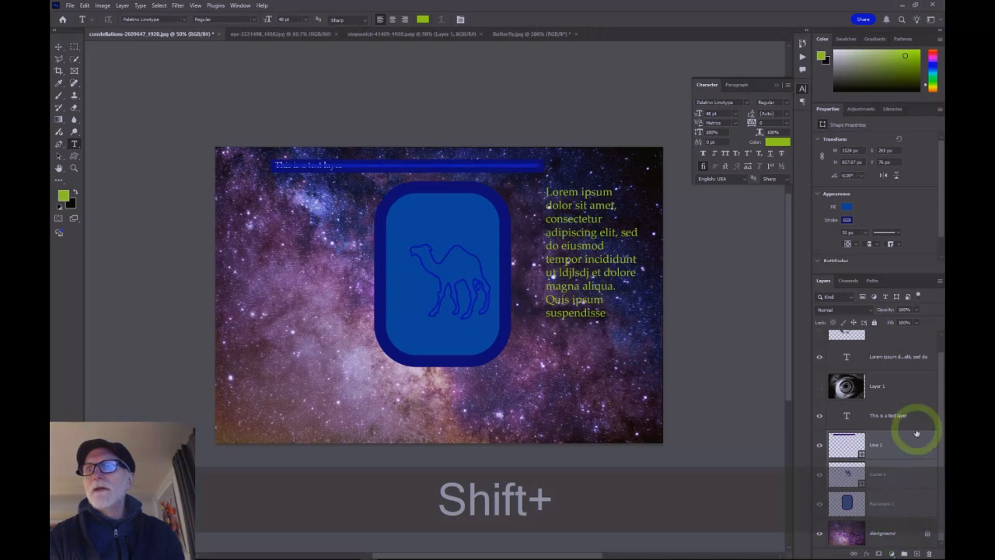
pyautogui.moveTo(900, 452); pyautogui.dragTo(889, 378)
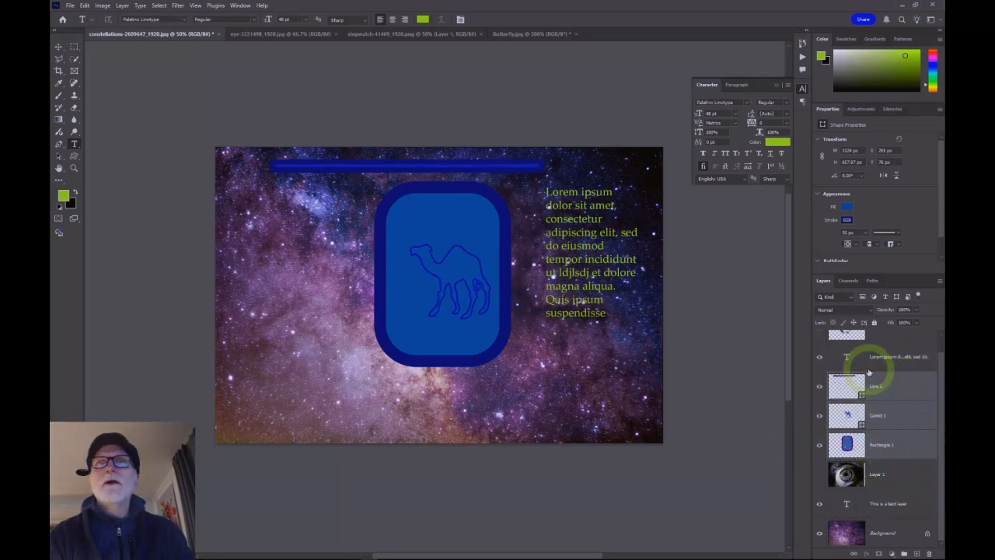
# Step: Move the "This is a text layer" type layer up directly below the paragraph text layer
pyautogui.click(814, 475)
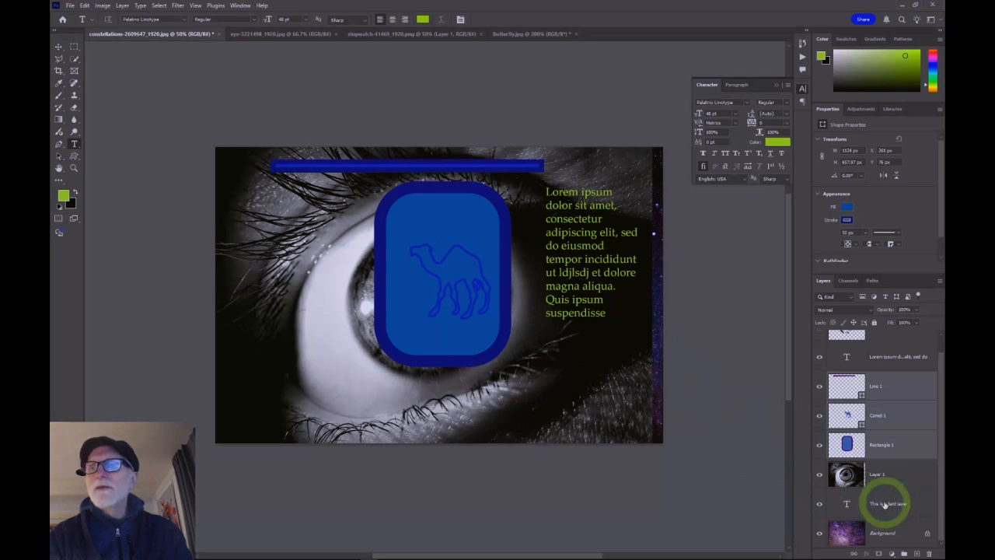
pyautogui.moveTo(895, 501); pyautogui.dragTo(890, 377)
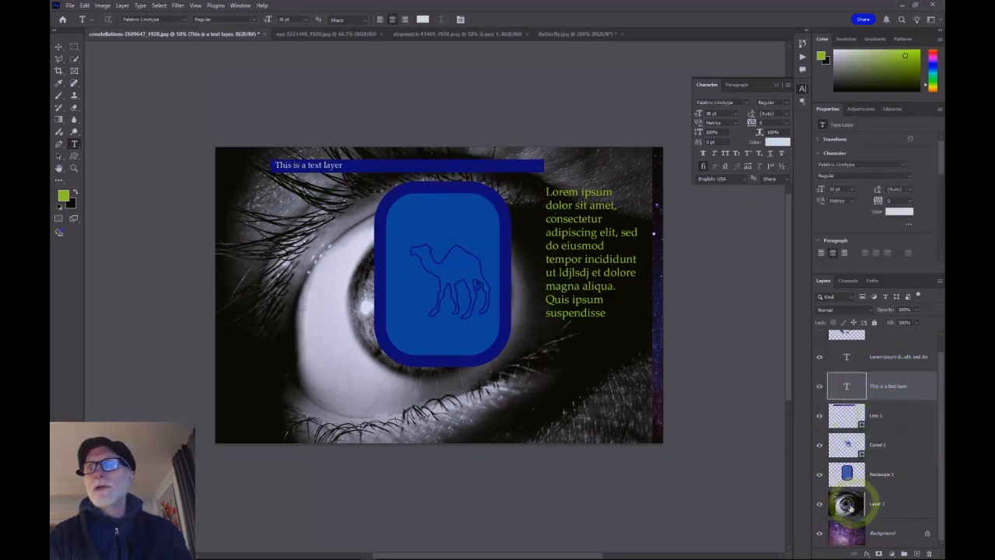
pyautogui.click(819, 503)
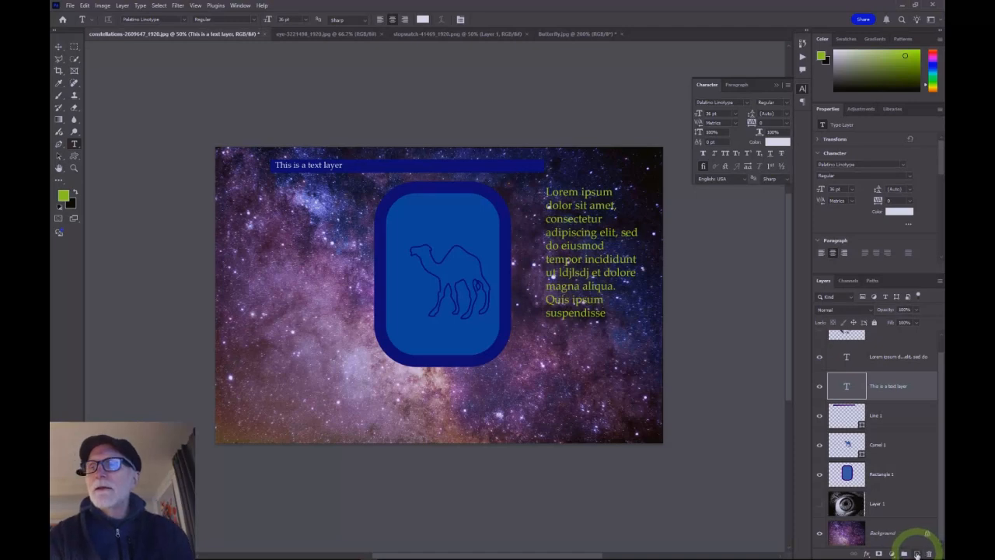
# Step: Create a new empty layer above the "This is a text layer" type layer
pyautogui.click(918, 553)
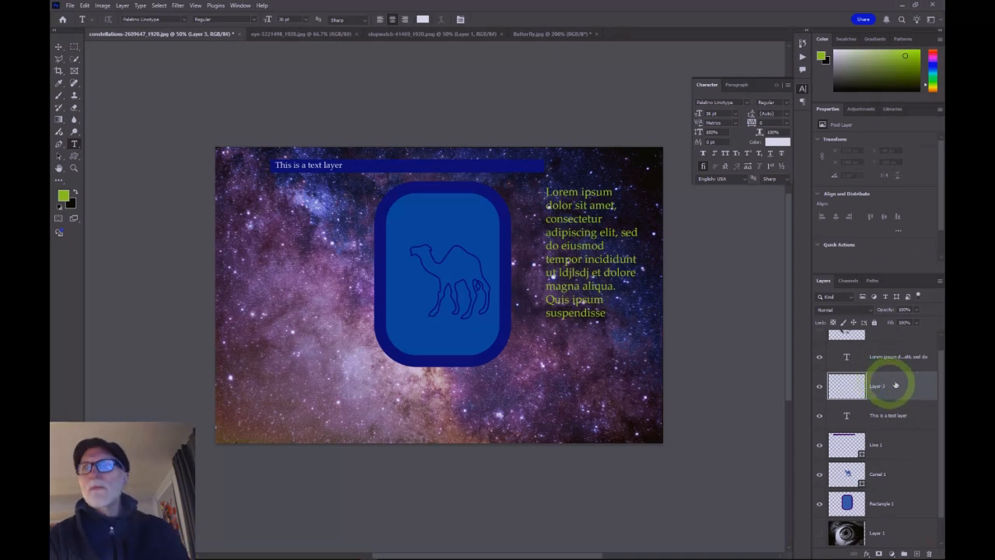
pyautogui.scroll(1, 884, 420)
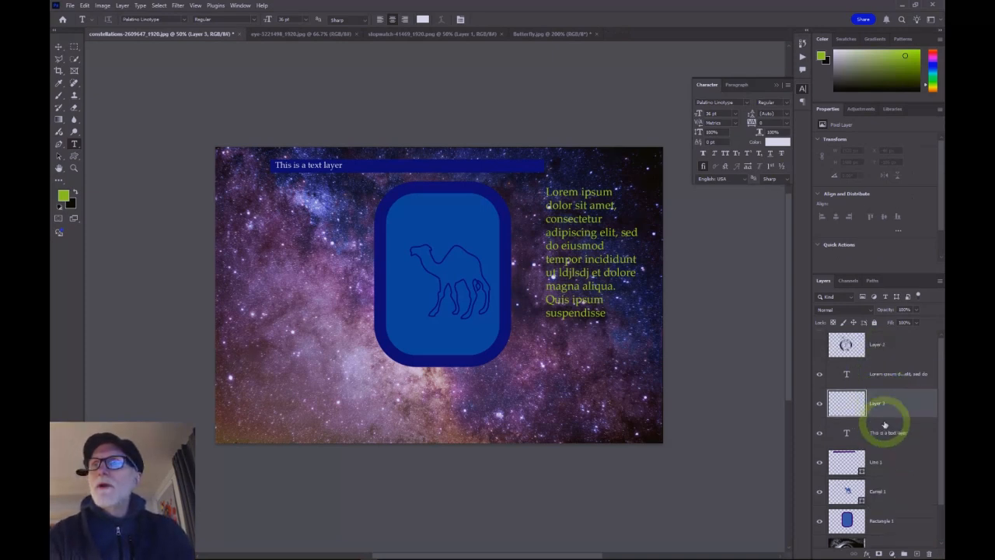
pyautogui.scroll(-3, 885, 422)
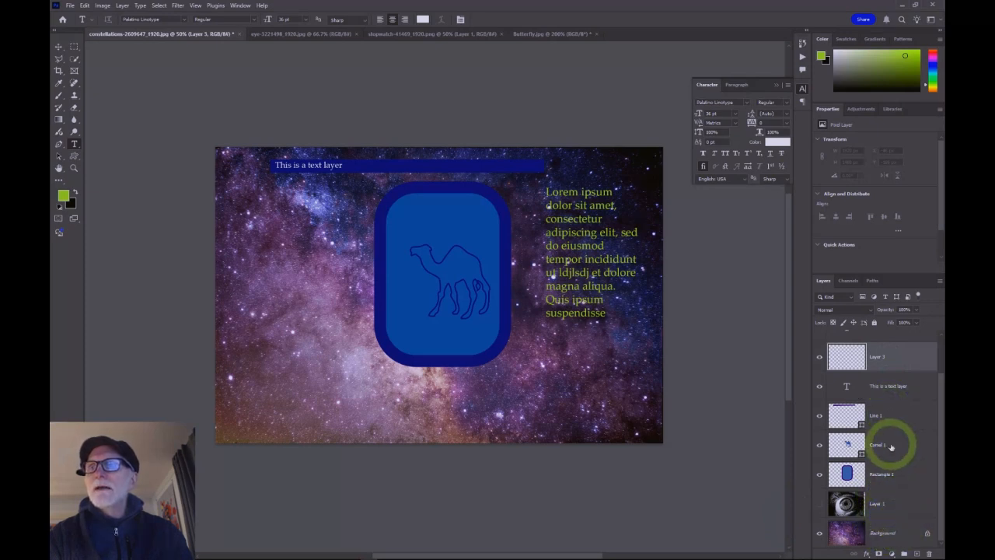
# Step: Rename the eye image layer to "Eyebal"
pyautogui.doubleClick(878, 505)
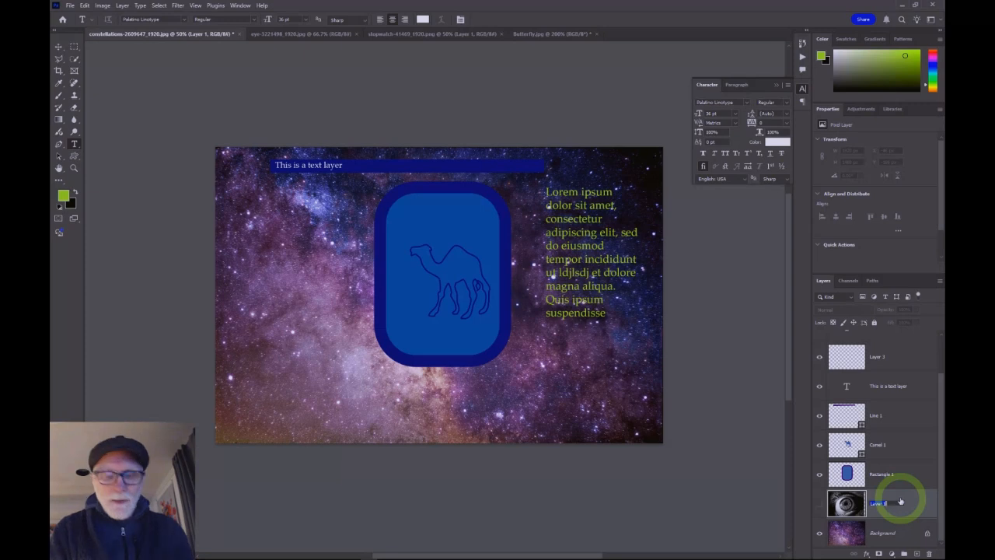
pyautogui.write('R')
pyautogui.press('BackSpace')
pyautogui.write('Eyeba')
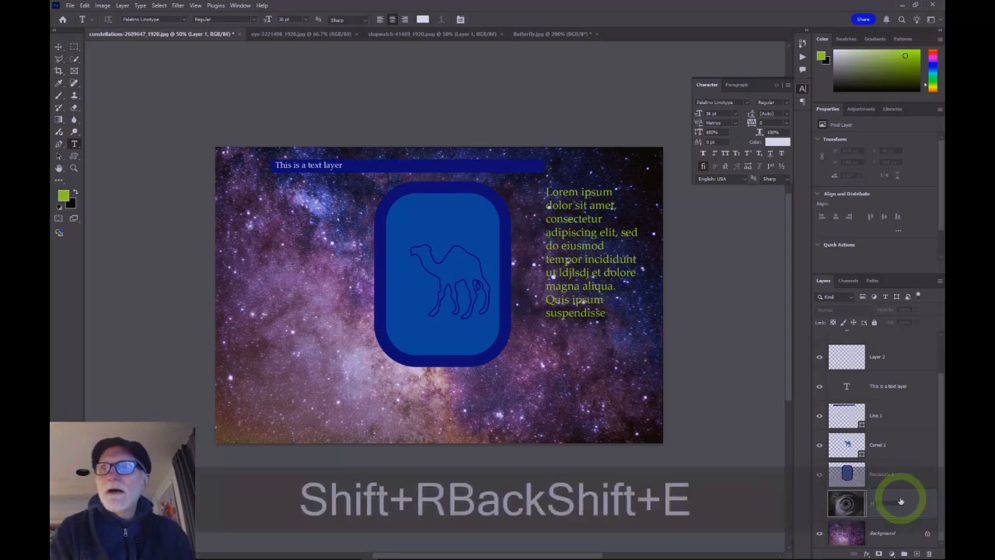
pyautogui.write('l')
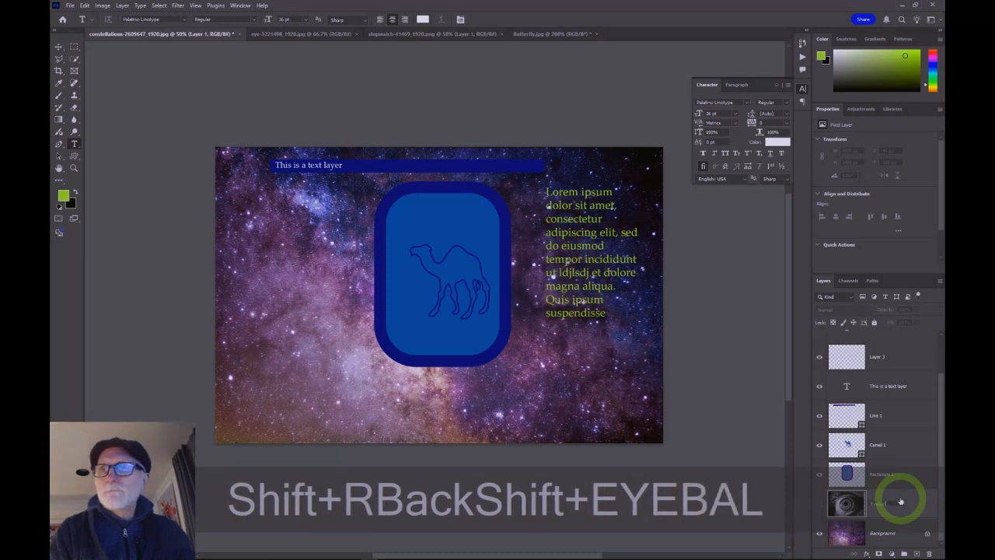
pyautogui.click(917, 484)
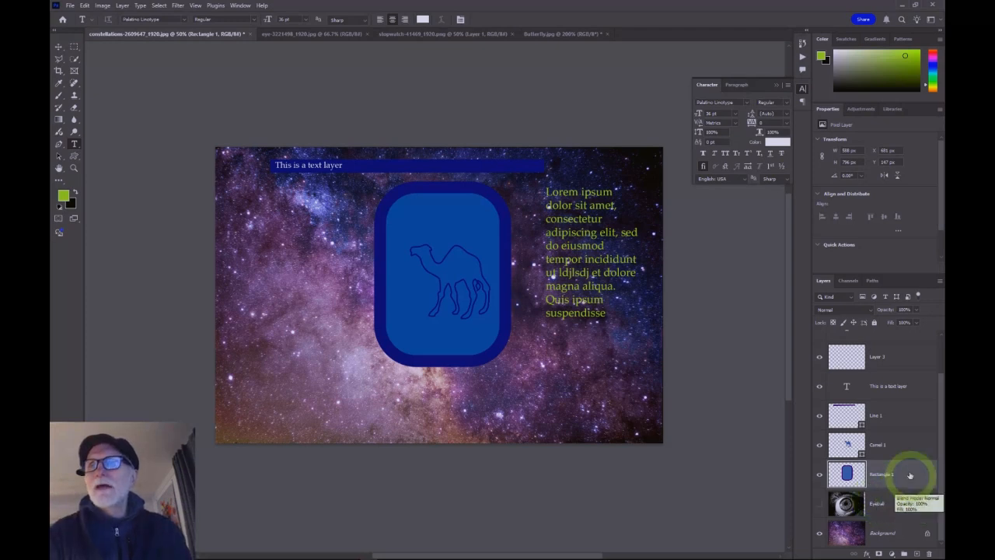
pyautogui.scroll(2, 877, 433)
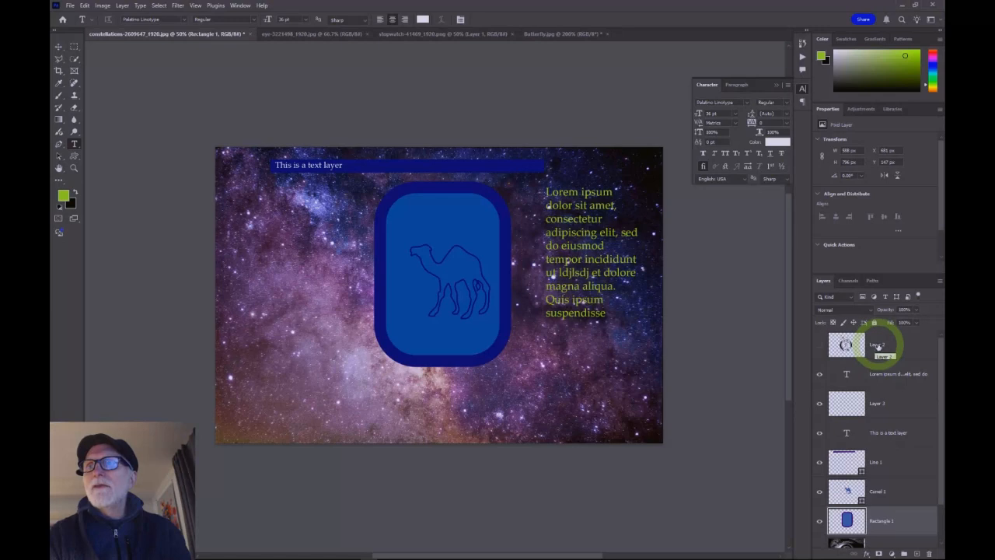
# Step: Rename the top image layer to "stopwatch"
pyautogui.doubleClick(877, 346)
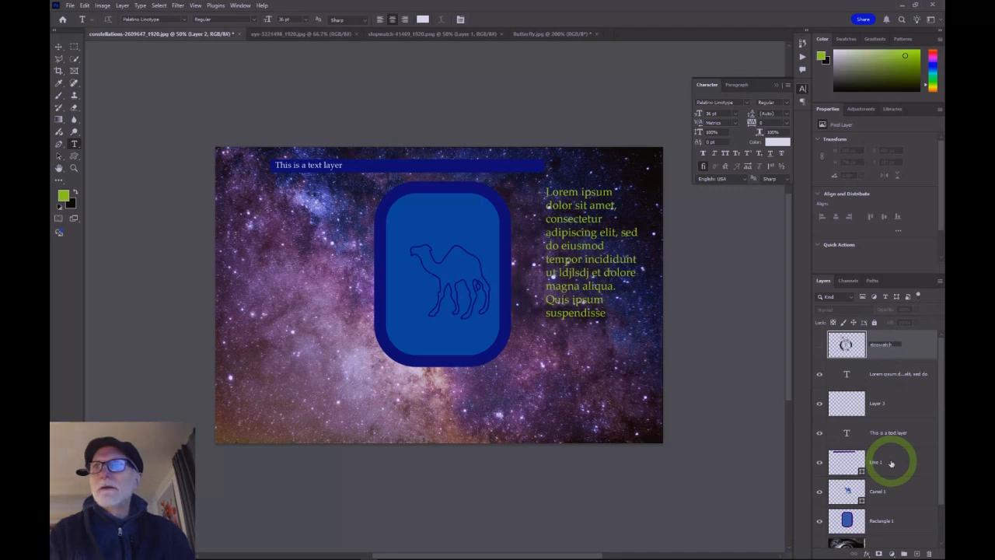
pyautogui.click(894, 414)
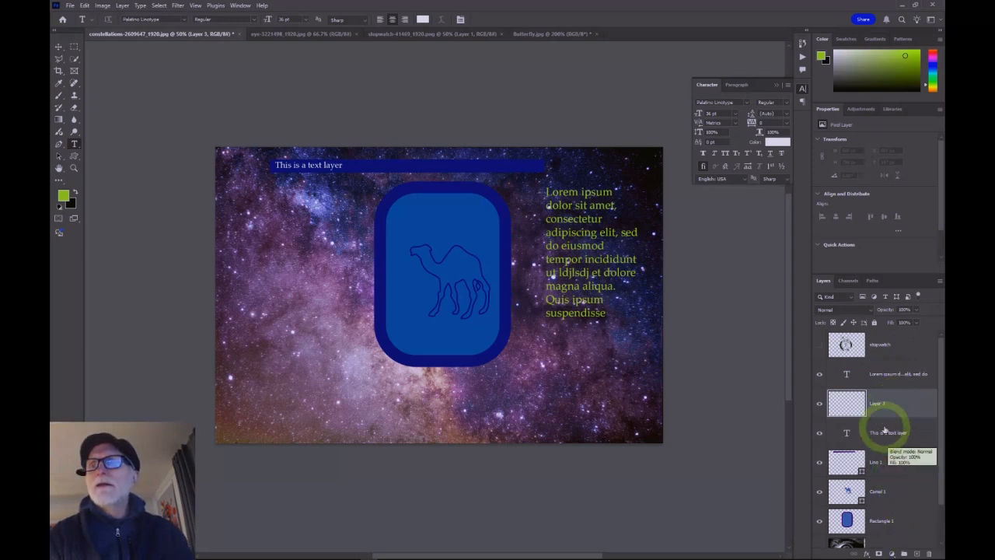
# Step: Create a layer group named "Text" and move both type layers into it
pyautogui.click(904, 554)
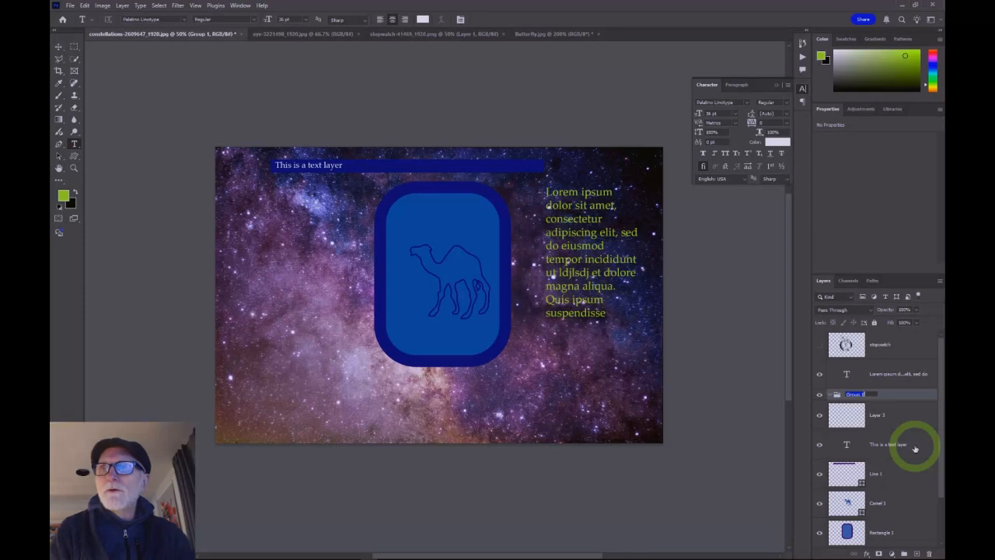
pyautogui.write('TEXT')
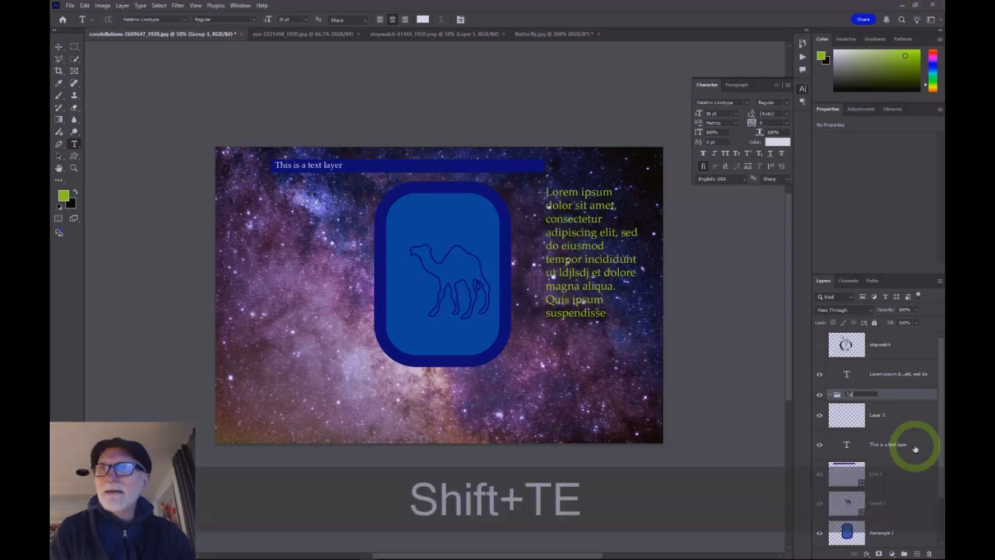
pyautogui.click(913, 401)
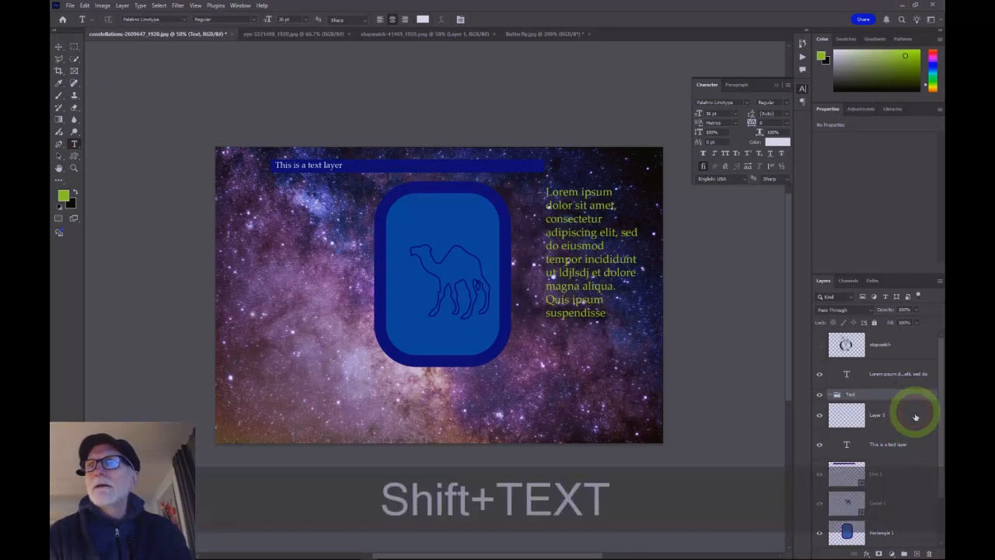
pyautogui.moveTo(881, 378); pyautogui.dragTo(878, 396)
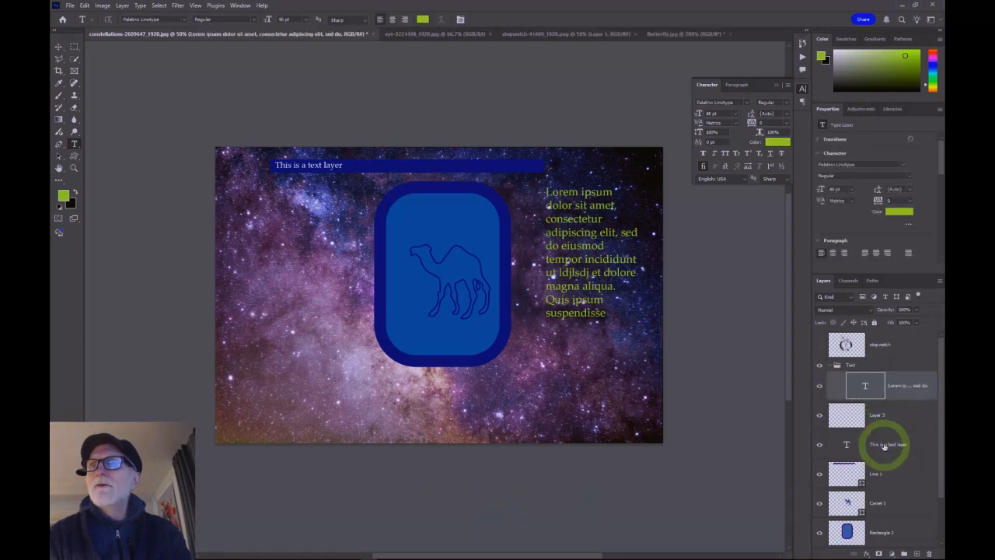
pyautogui.moveTo(884, 449); pyautogui.dragTo(863, 373)
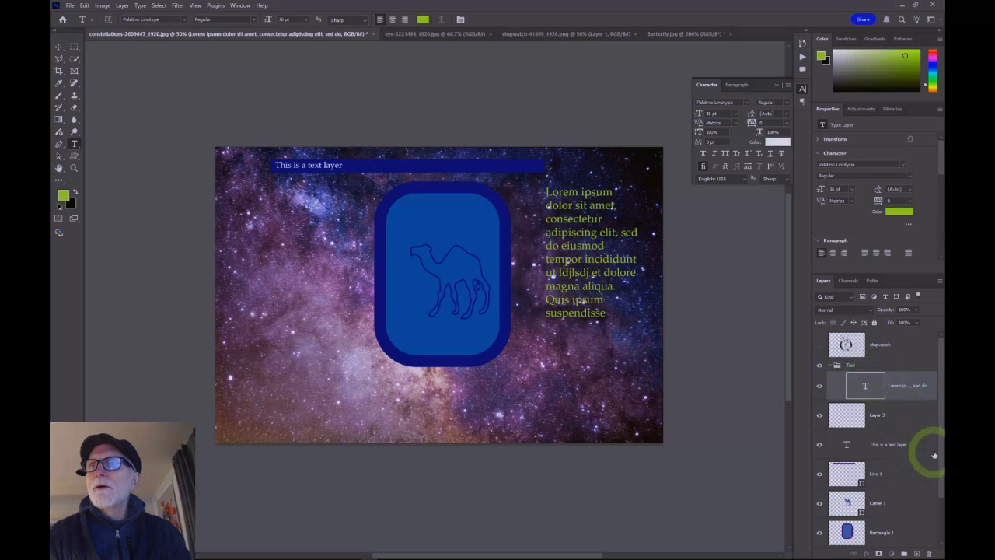
# Step: Collapse the Text group and toggle its visibility off and back on
pyautogui.click(831, 366)
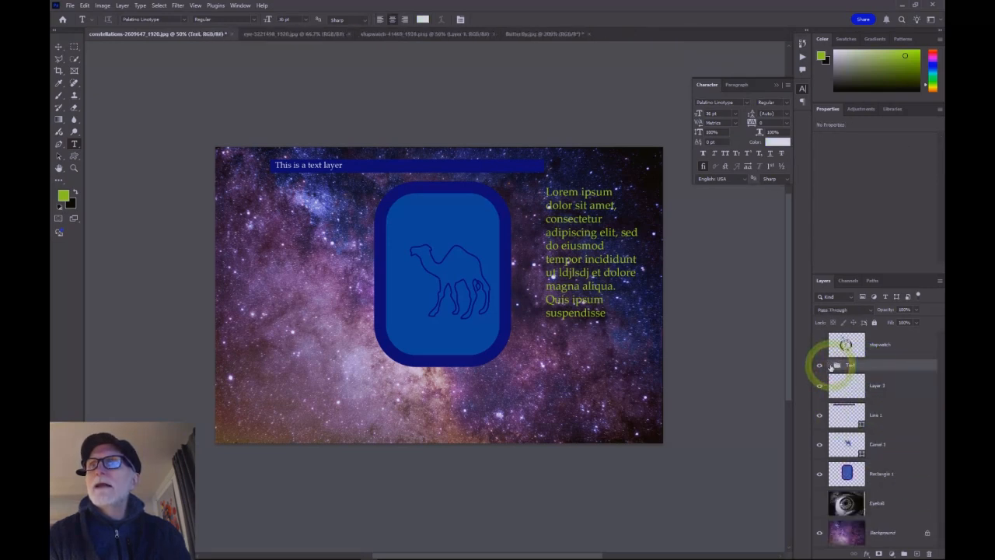
pyautogui.click(830, 366)
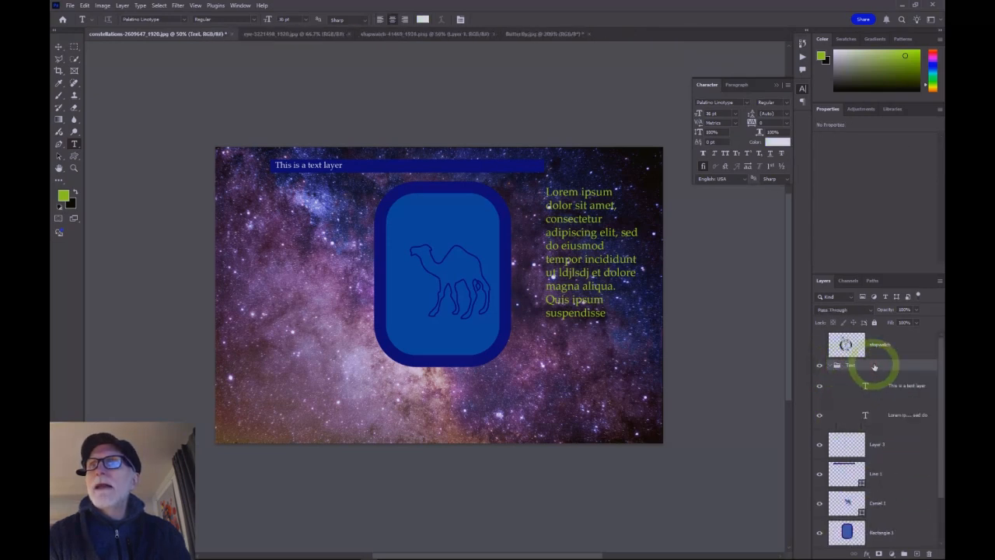
pyautogui.click(831, 365)
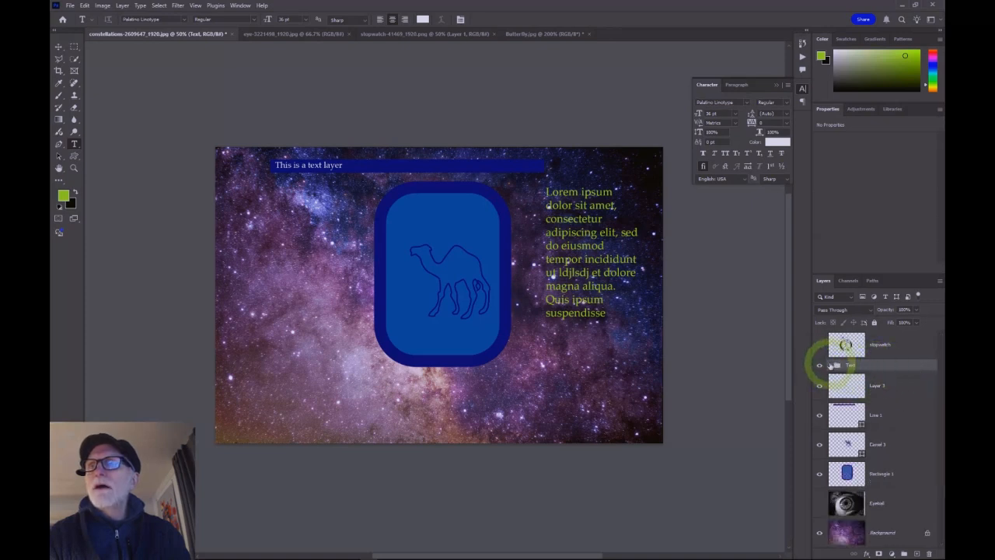
pyautogui.click(830, 366)
pyautogui.click(829, 366)
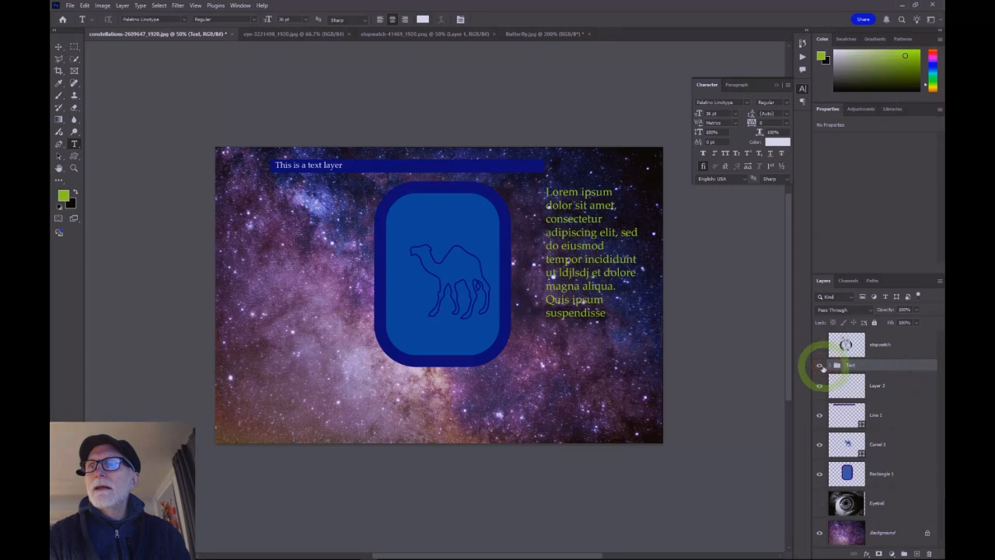
pyautogui.click(819, 366)
pyautogui.click(819, 365)
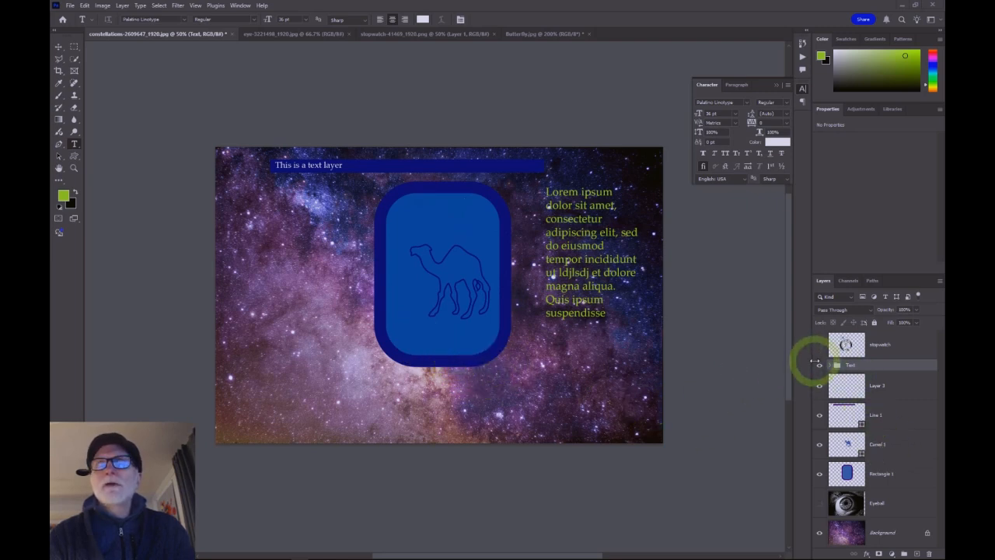
# Step: Show the Eyeball and stopwatch layers and hide the Rectangle 1, Camel 1 and Line 1 layers
pyautogui.click(817, 504)
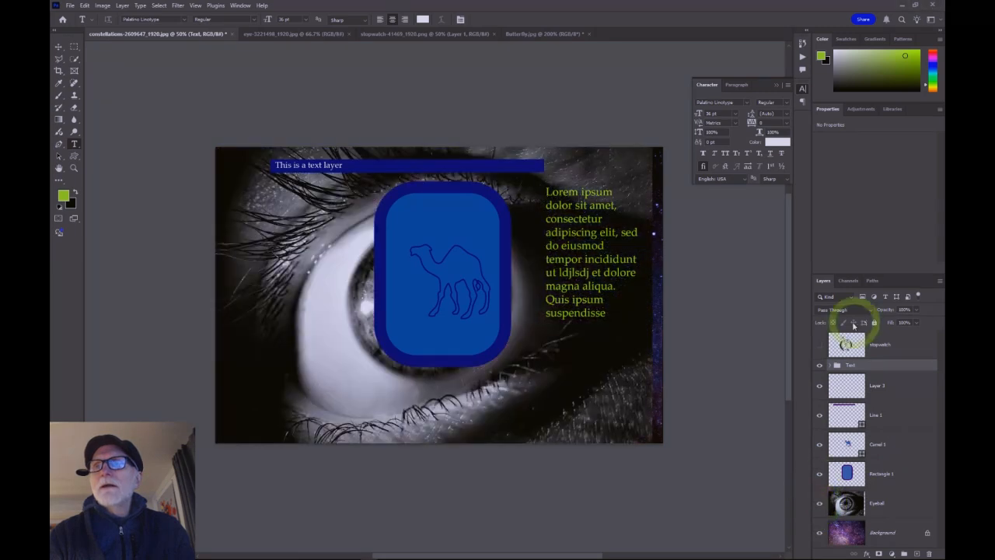
pyautogui.click(818, 345)
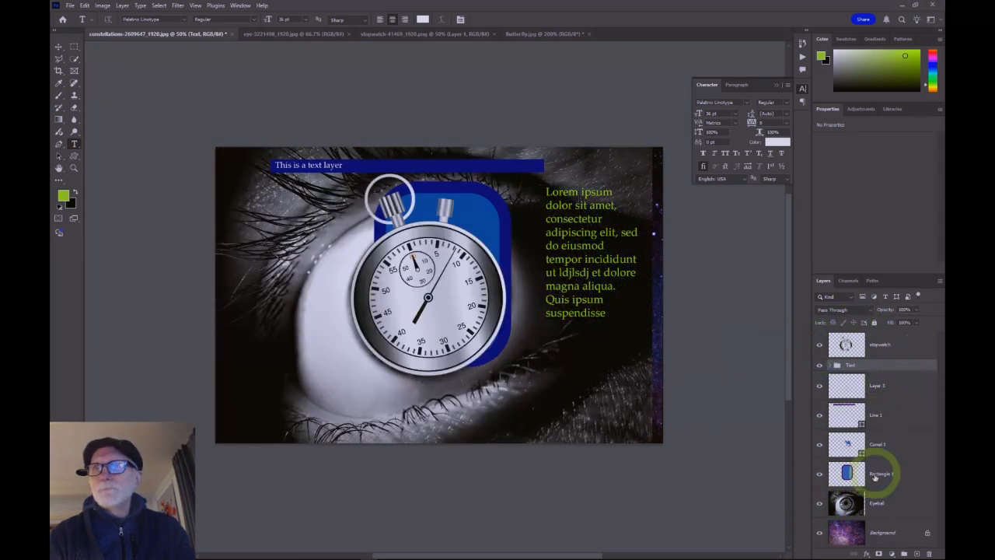
pyautogui.click(820, 474)
pyautogui.click(820, 444)
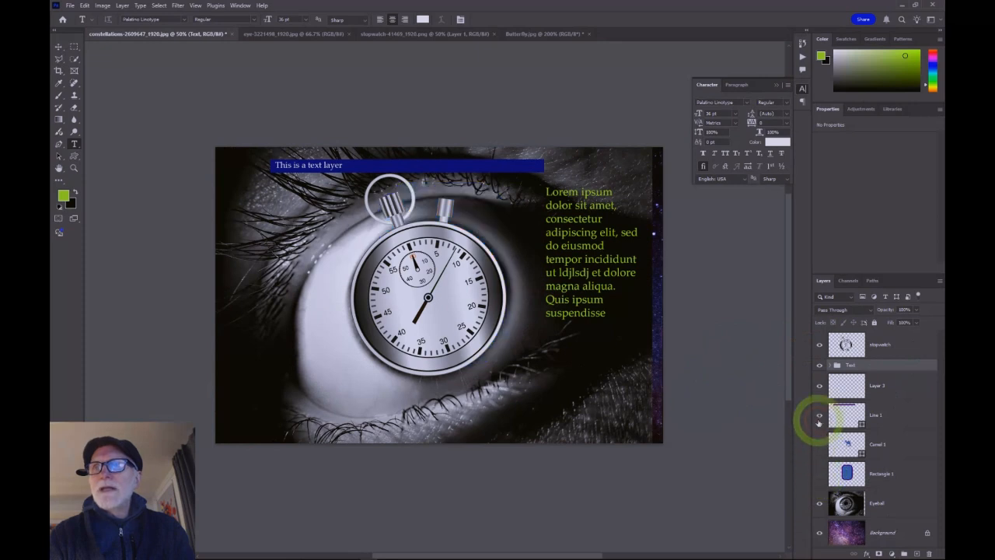
pyautogui.click(819, 414)
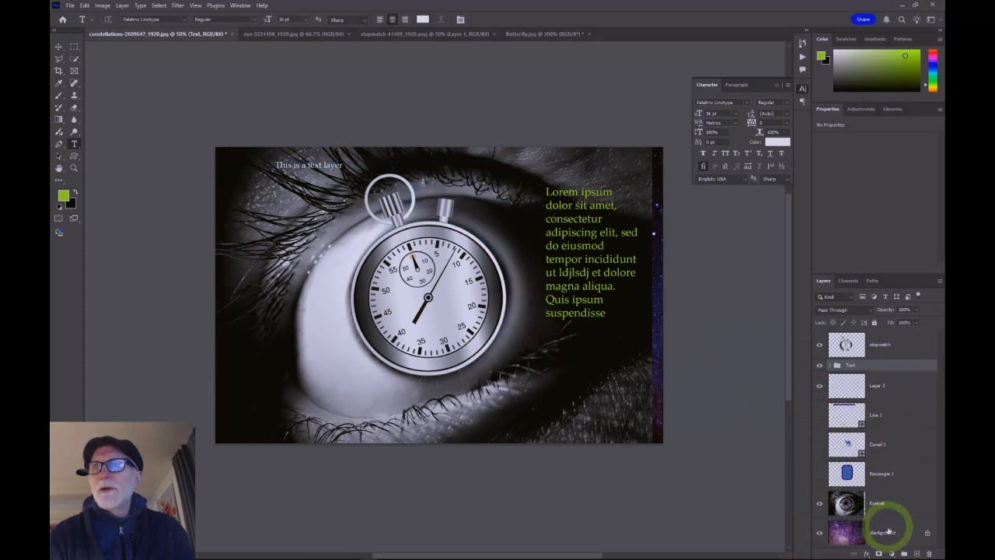
# Step: Group Line 1, Camel 1 and Rectangle 1 into a new group named "shapes", then collapse and hide it
pyautogui.click(904, 554)
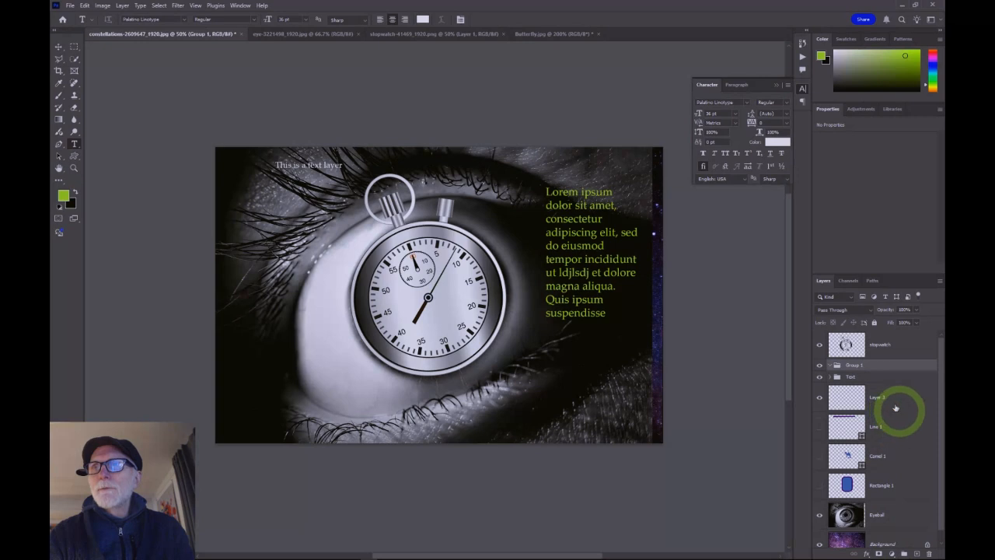
pyautogui.doubleClick(854, 364)
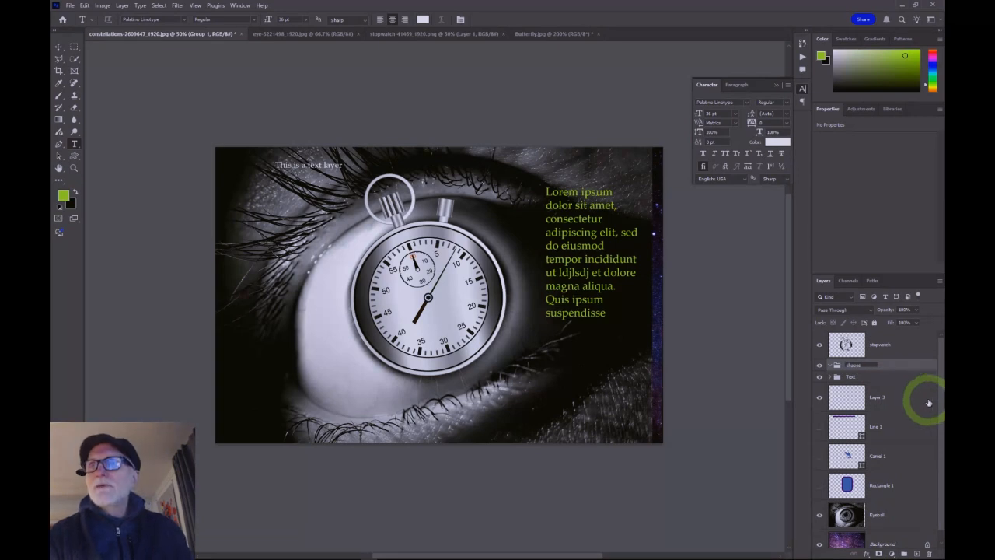
pyautogui.click(907, 401)
pyautogui.moveTo(876, 396); pyautogui.dragTo(847, 367)
pyautogui.moveTo(866, 430); pyautogui.dragTo(850, 366)
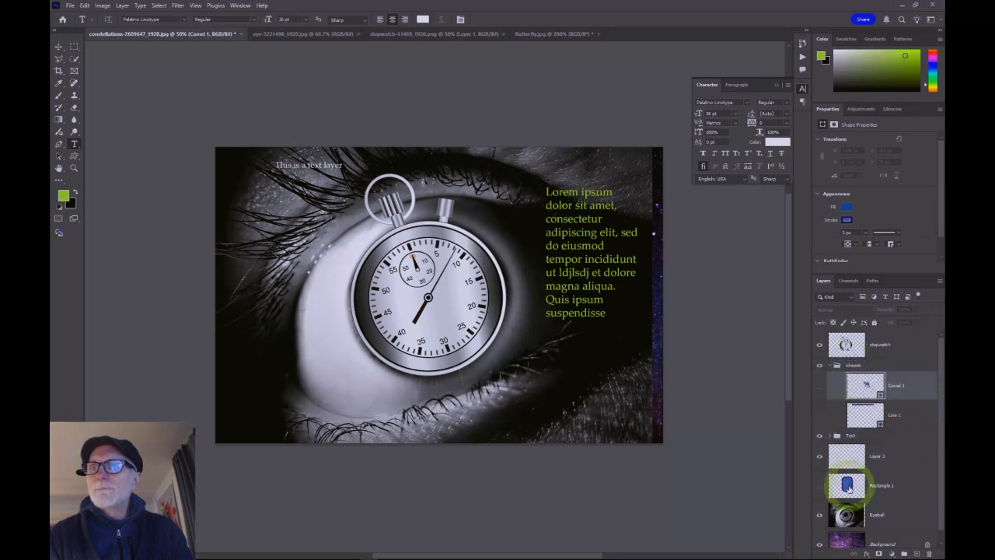
pyautogui.moveTo(850, 484); pyautogui.dragTo(849, 367)
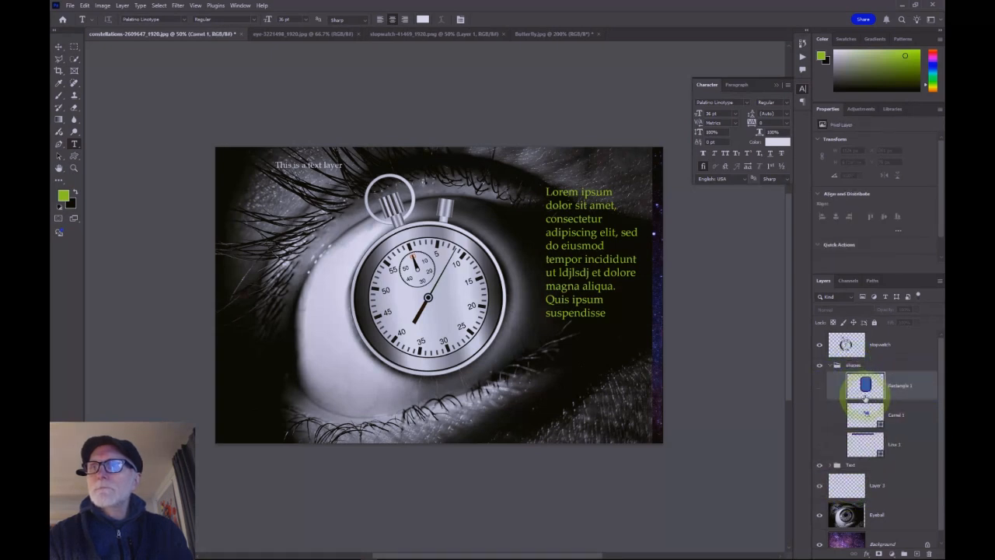
pyautogui.click(829, 365)
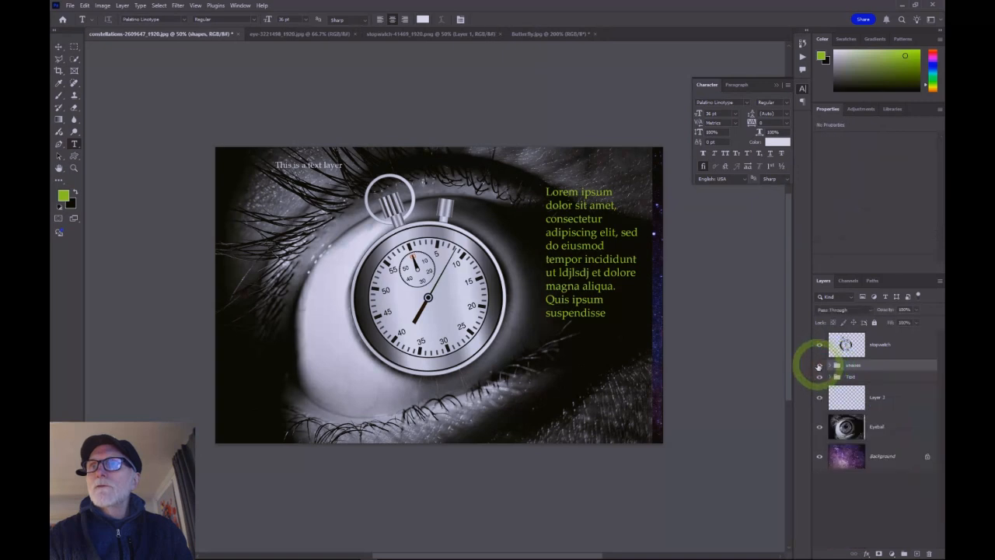
pyautogui.click(819, 367)
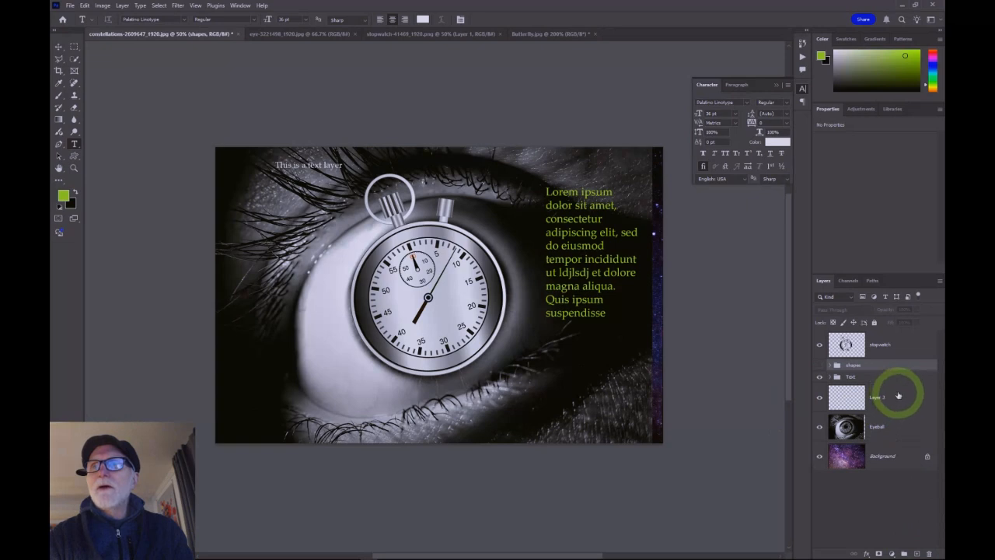
# Step: Delete the empty Layer 3 and hide the Text group
pyautogui.moveTo(895, 410); pyautogui.dragTo(930, 553)
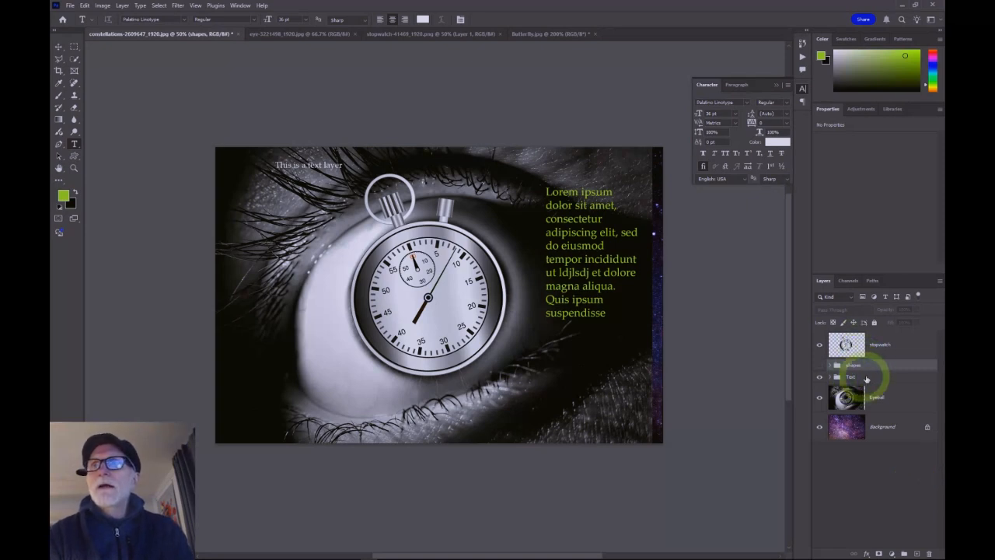
pyautogui.click(819, 377)
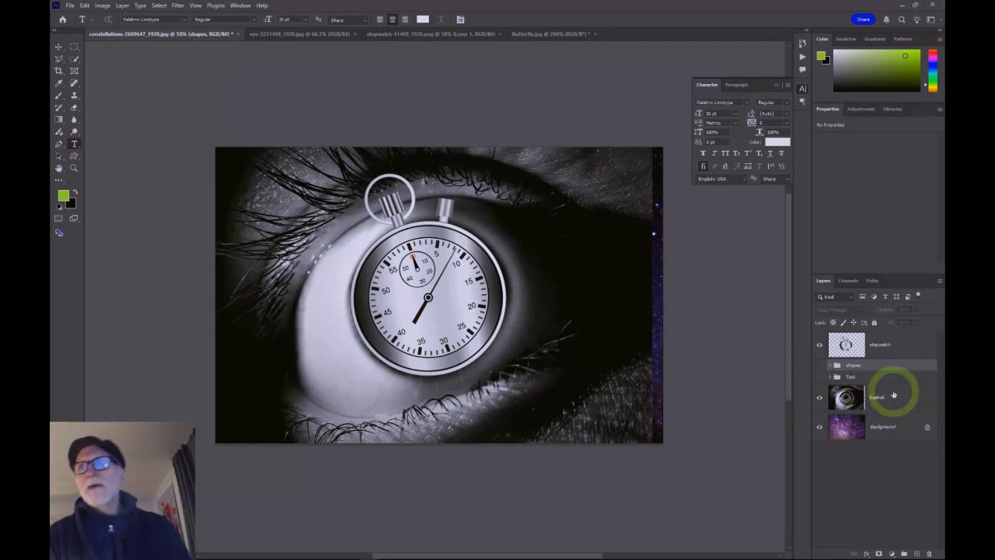
# Step: Set the stopwatch layer's opacity to 50%
pyautogui.click(900, 344)
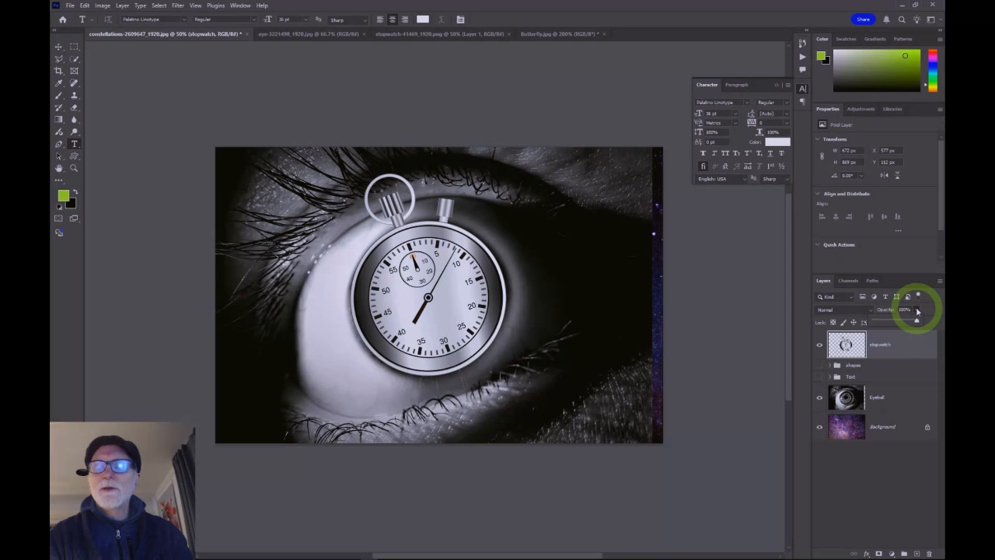
pyautogui.moveTo(917, 322); pyautogui.dragTo(894, 322)
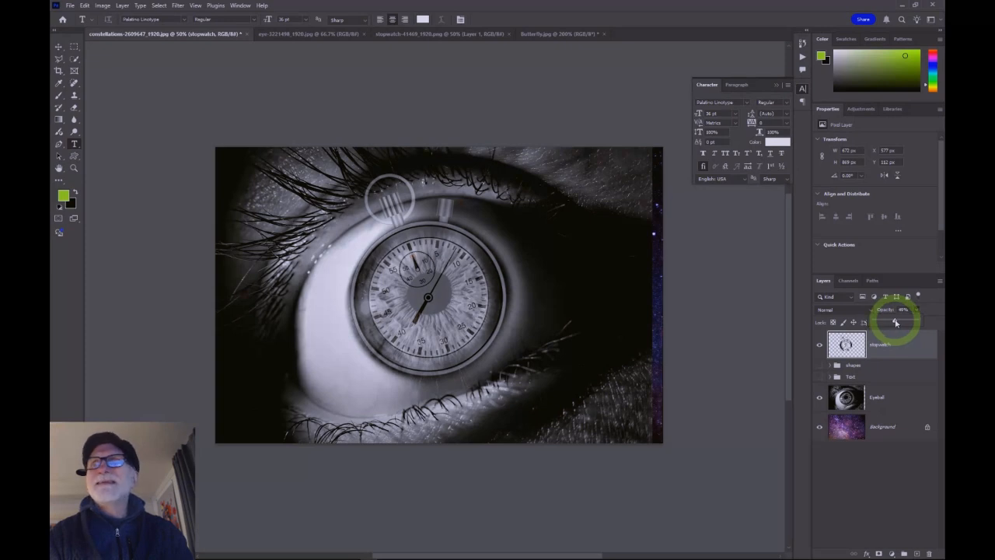
pyautogui.moveTo(896, 322); pyautogui.dragTo(891, 321)
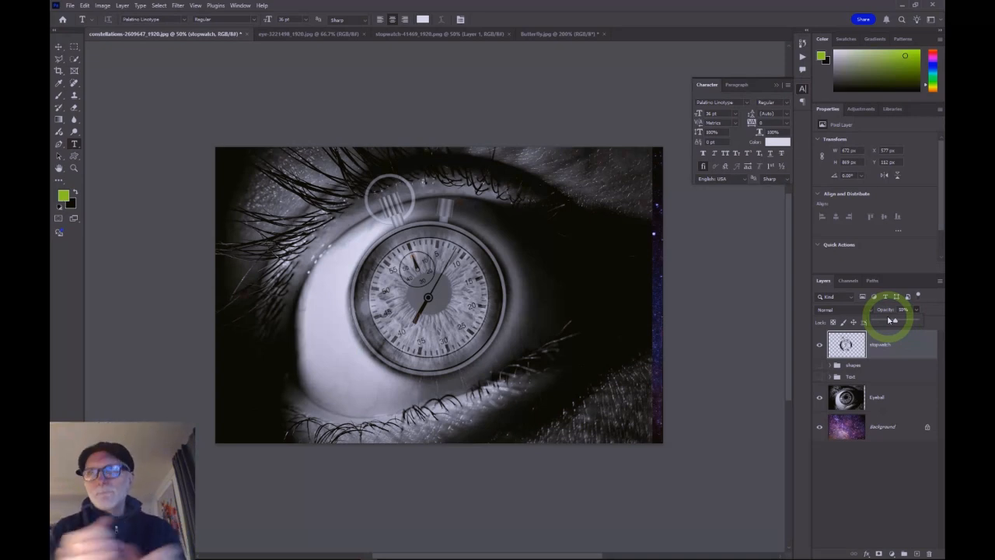
pyautogui.moveTo(890, 320)
pyautogui.mouseDown()
pyautogui.moveTo(939, 313)
pyautogui.moveTo(937, 303)
pyautogui.moveTo(908, 318)
pyautogui.mouseUp()
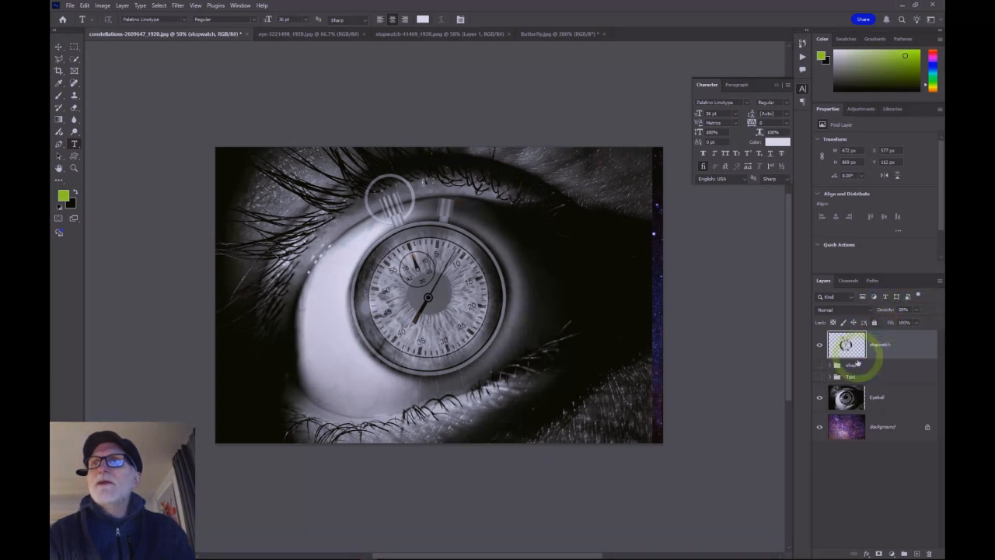
# Step: Set the Eyeball layer's opacity to 50%
pyautogui.click(894, 399)
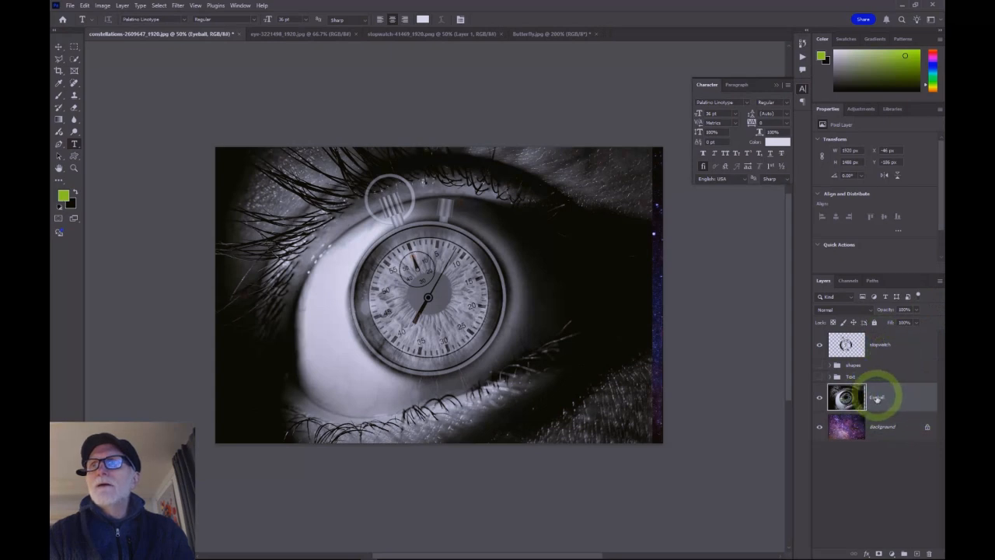
pyautogui.click(917, 309)
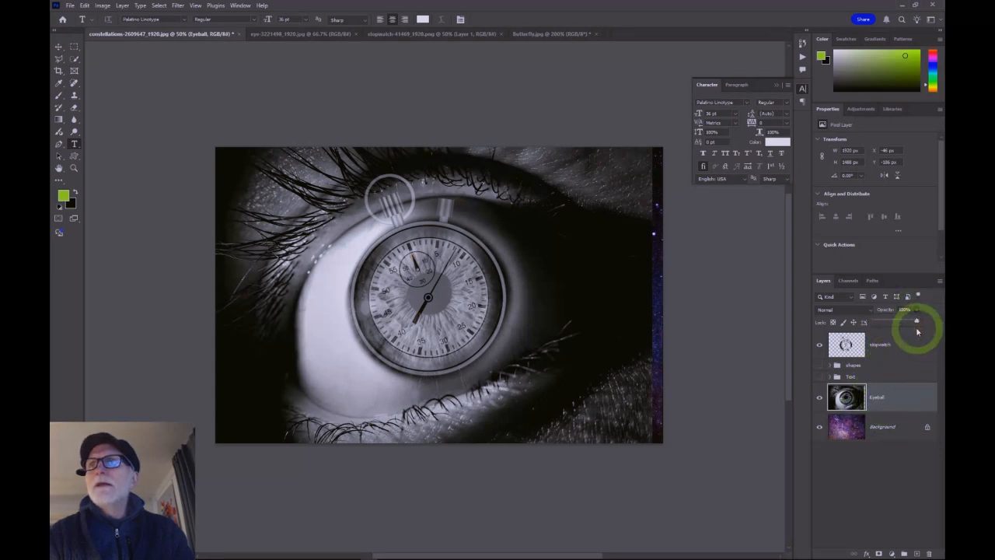
pyautogui.moveTo(917, 322); pyautogui.dragTo(902, 321)
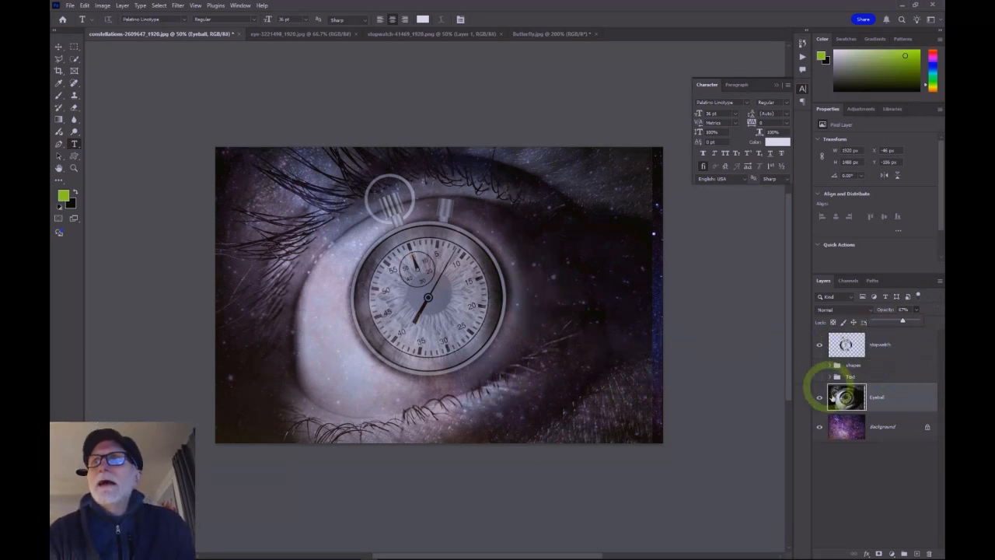
pyautogui.moveTo(902, 329); pyautogui.dragTo(897, 323)
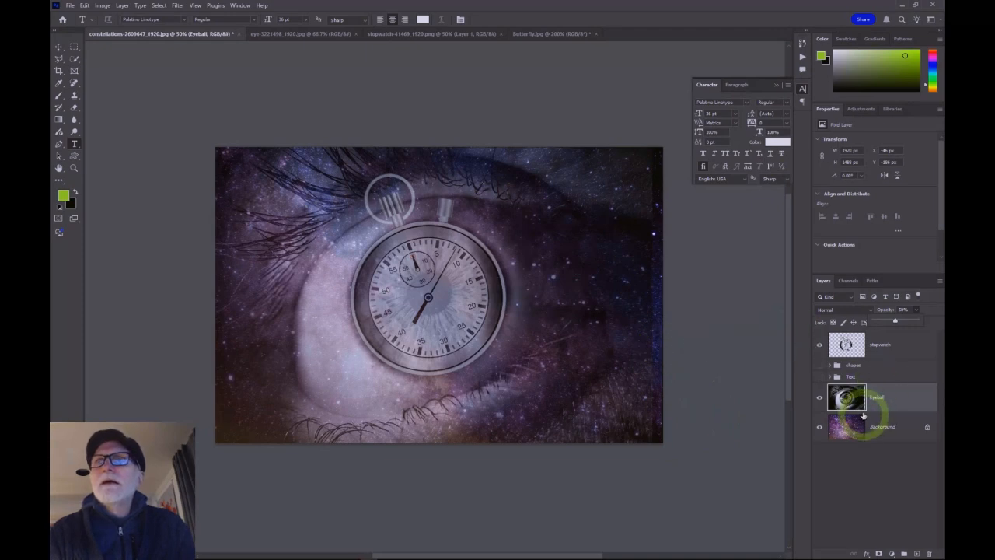
# Step: Lower the stopwatch layer's opacity to 37% and open its blend mode options
pyautogui.click(904, 344)
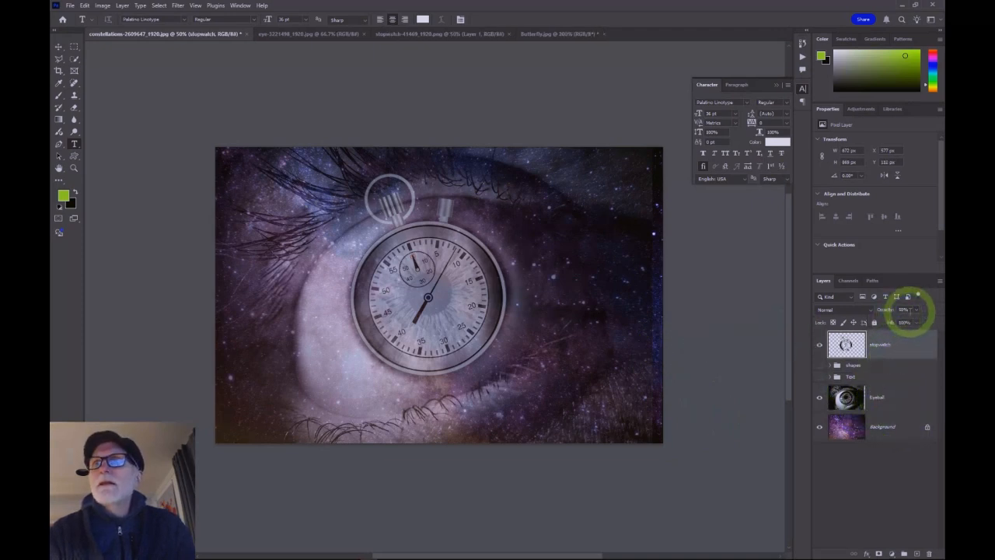
pyautogui.click(917, 310)
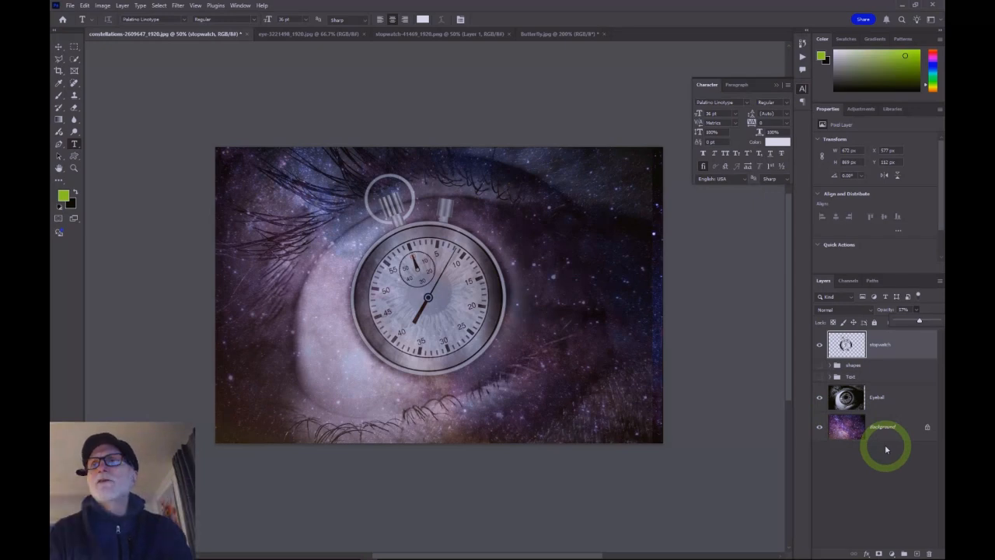
pyautogui.click(868, 312)
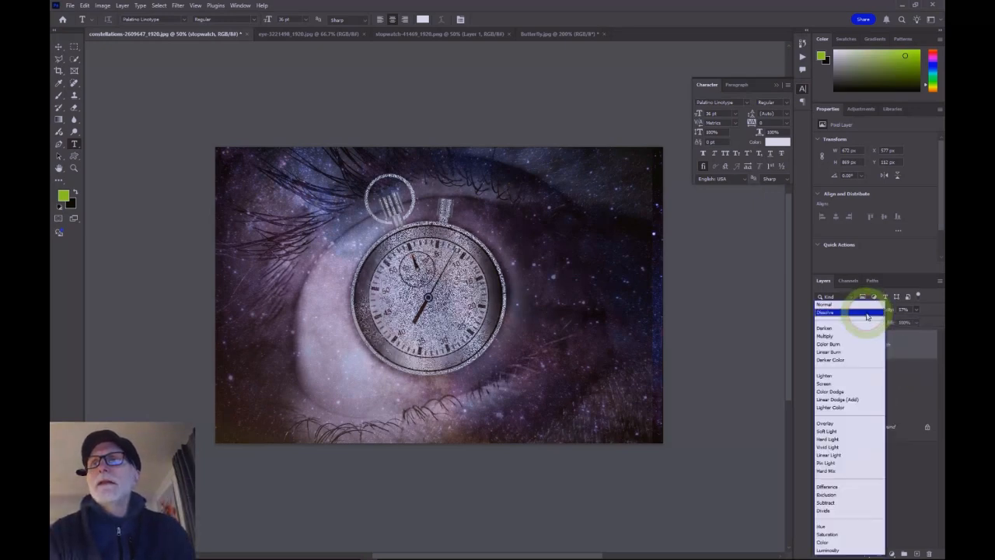
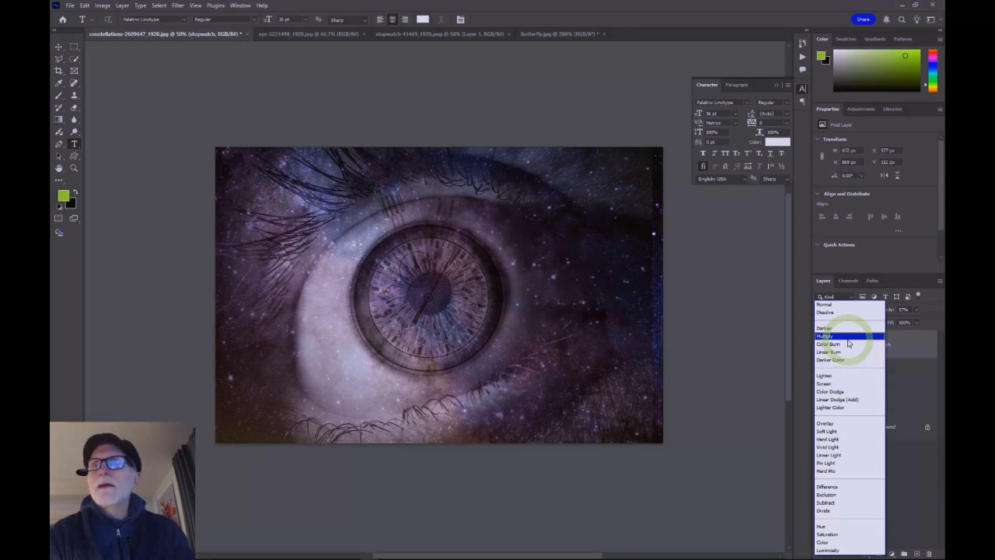
# Step: Set the stopwatch layer's blend mode to Multiply and select the Eyeball layer beneath it
pyautogui.click(847, 338)
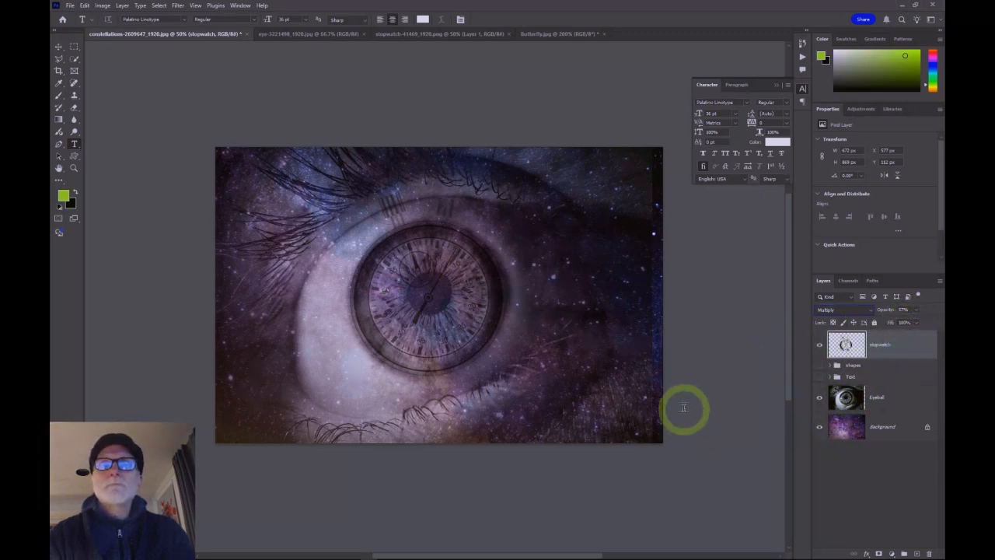
pyautogui.hotkey('alt', '[')
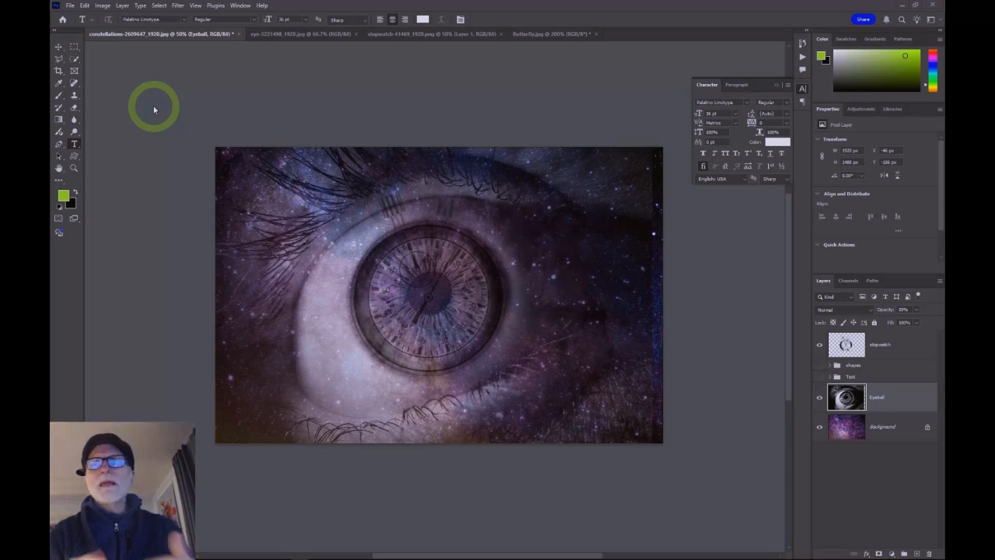
pyautogui.click(102, 5)
pyautogui.moveTo(114, 34)
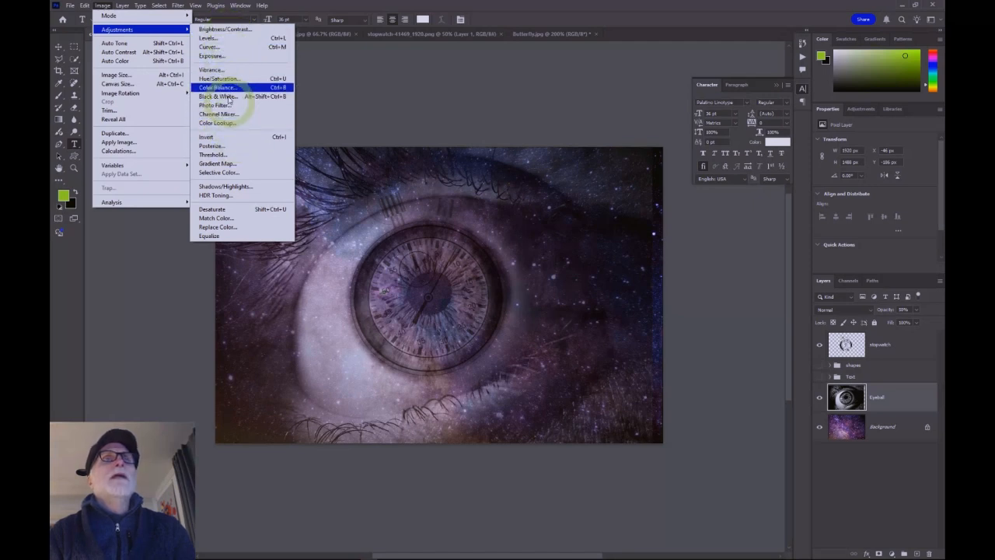
pyautogui.click(228, 29)
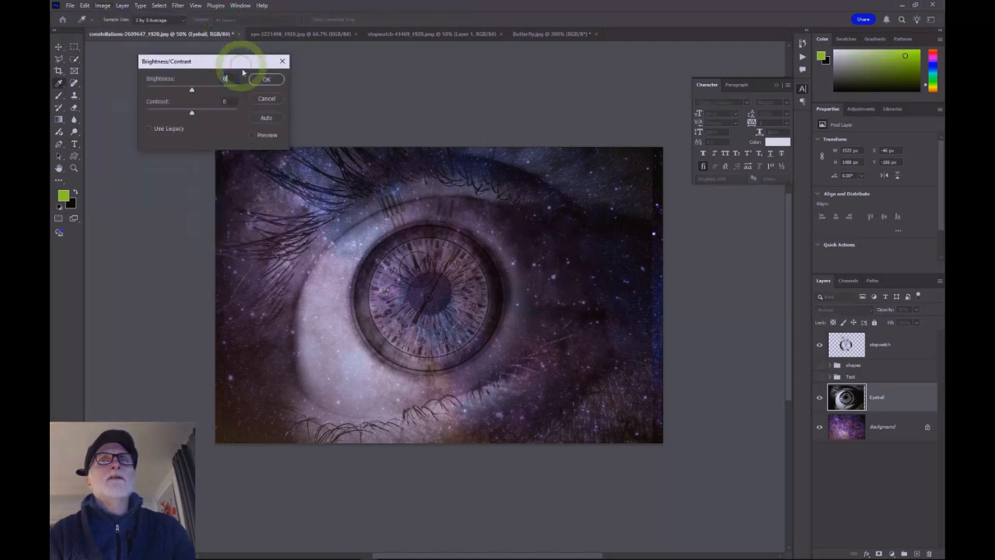
pyautogui.moveTo(243, 64); pyautogui.dragTo(215, 57)
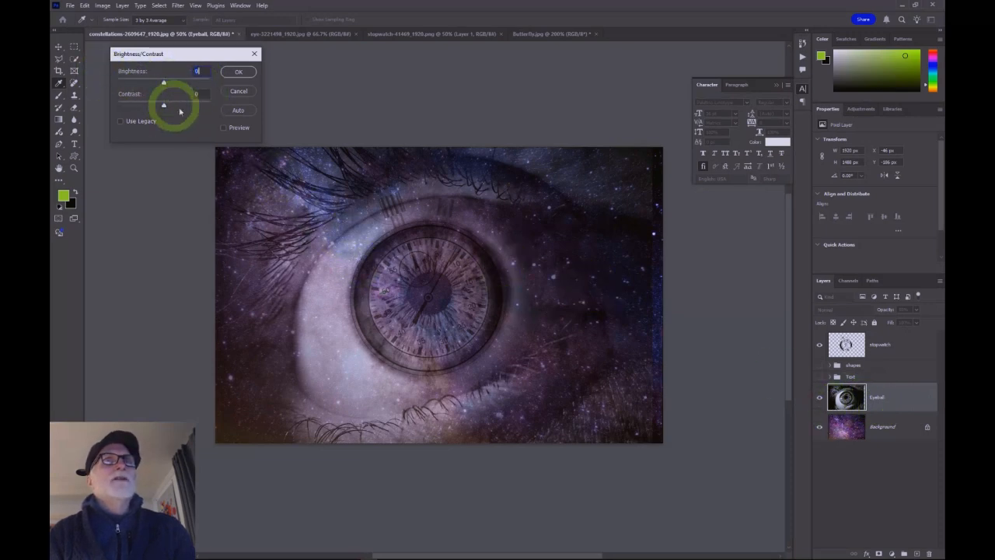
pyautogui.click(225, 127)
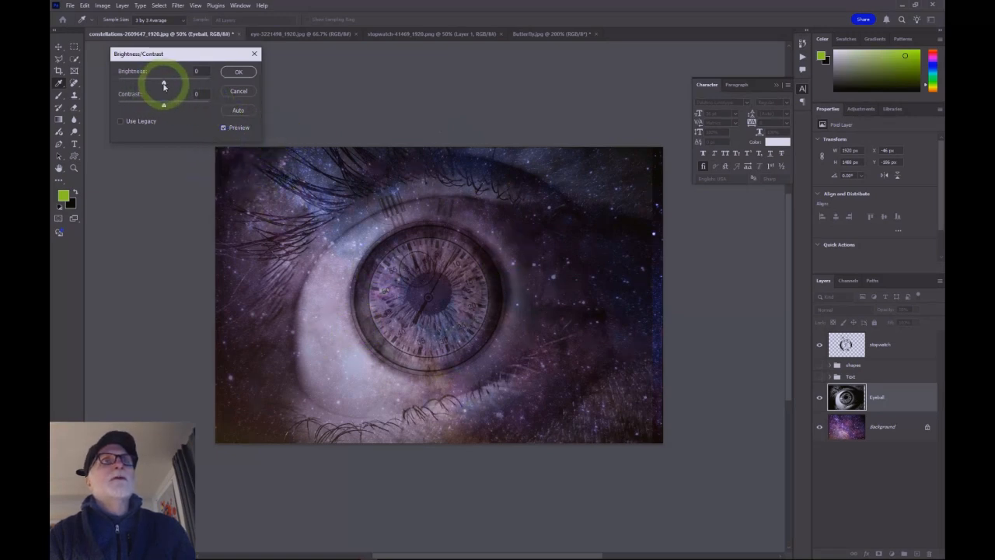
pyautogui.moveTo(164, 84)
pyautogui.mouseDown()
pyautogui.moveTo(197, 86)
pyautogui.moveTo(131, 87)
pyautogui.moveTo(176, 85)
pyautogui.mouseUp()
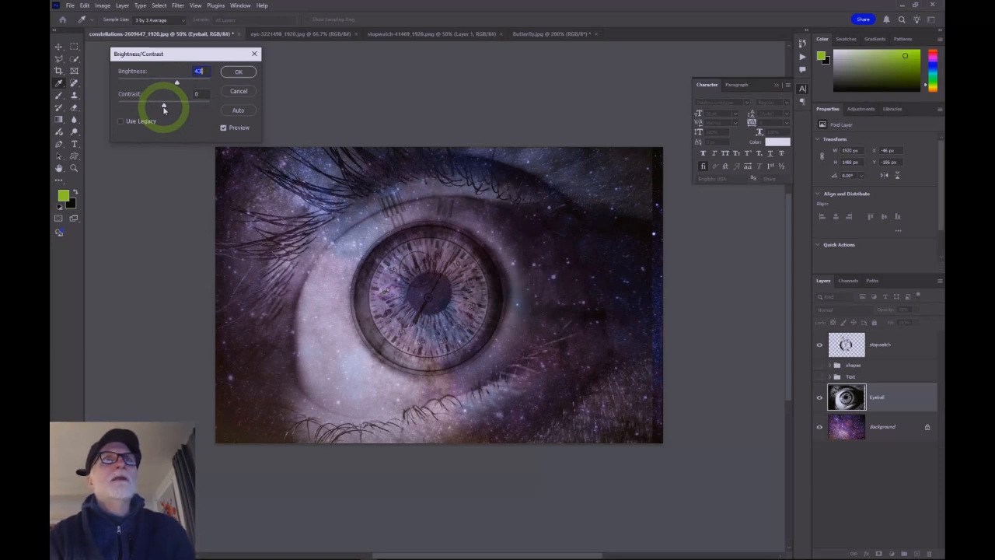
pyautogui.moveTo(164, 109)
pyautogui.mouseDown()
pyautogui.moveTo(203, 110)
pyautogui.moveTo(121, 102)
pyautogui.moveTo(162, 108)
pyautogui.mouseUp()
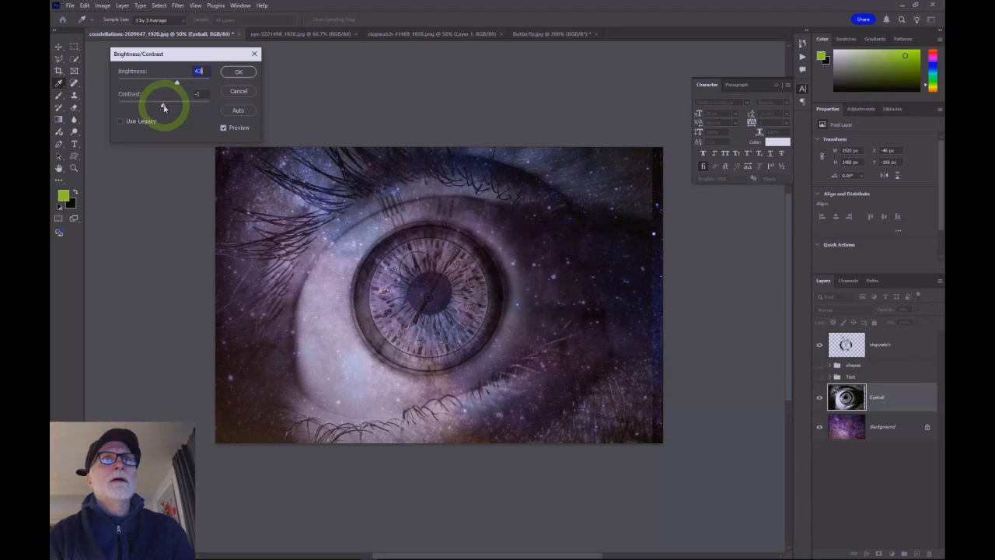
pyautogui.click(164, 107)
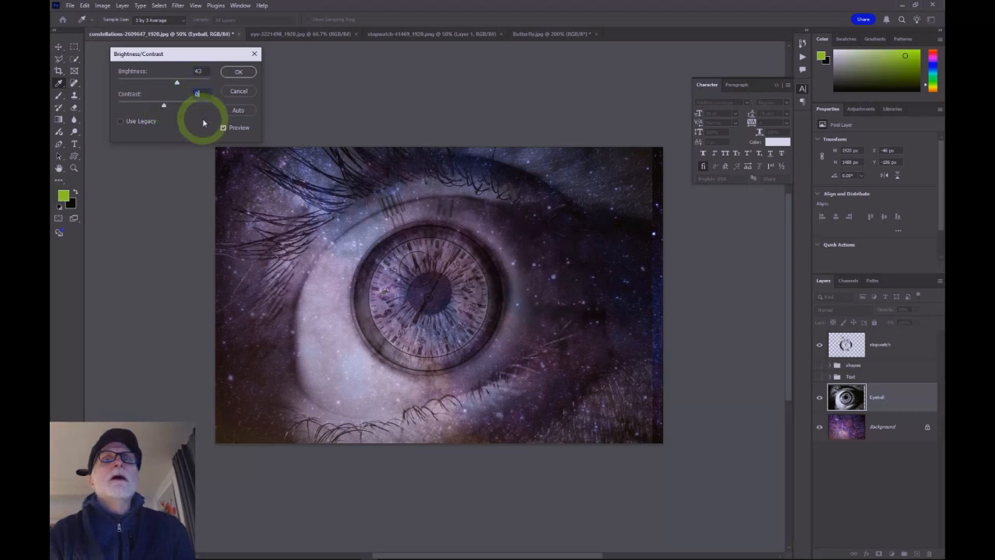
pyautogui.moveTo(178, 87)
pyautogui.mouseDown()
pyautogui.moveTo(193, 83)
pyautogui.moveTo(176, 83)
pyautogui.mouseUp()
pyautogui.click(239, 74)
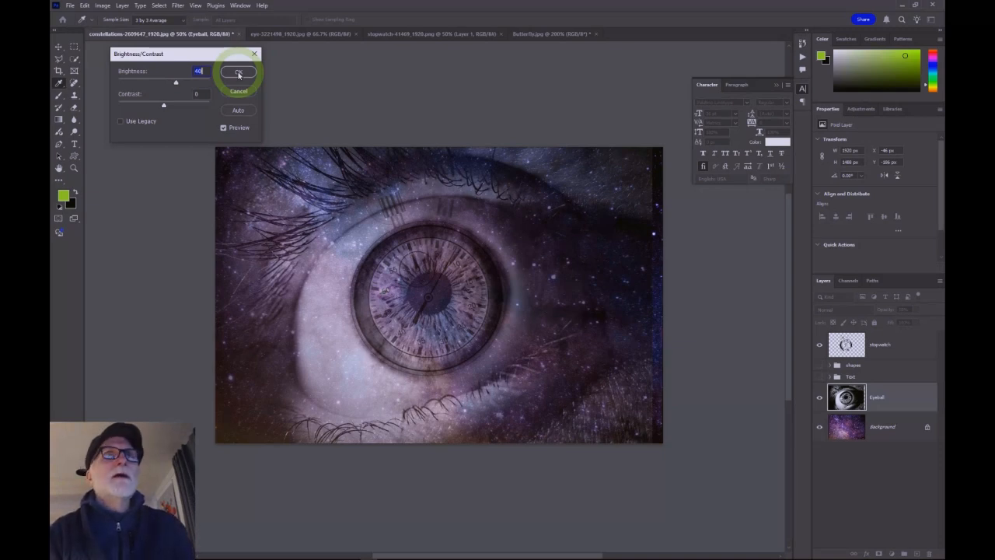
pyautogui.click(241, 93)
# Step: Add a Brightness/Contrast adjustment layer above the Eyeball layer with brightness 50
pyautogui.press('t')
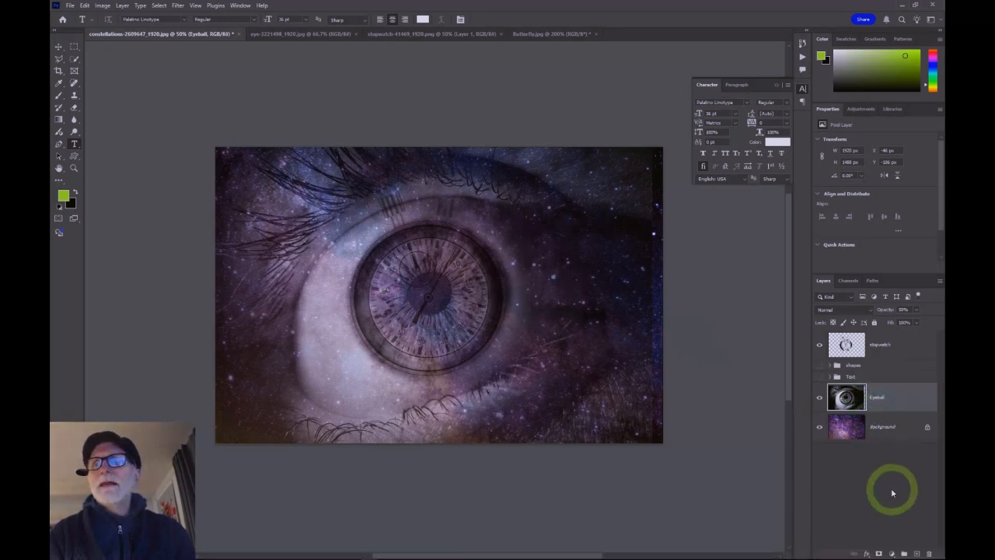
pyautogui.click(892, 554)
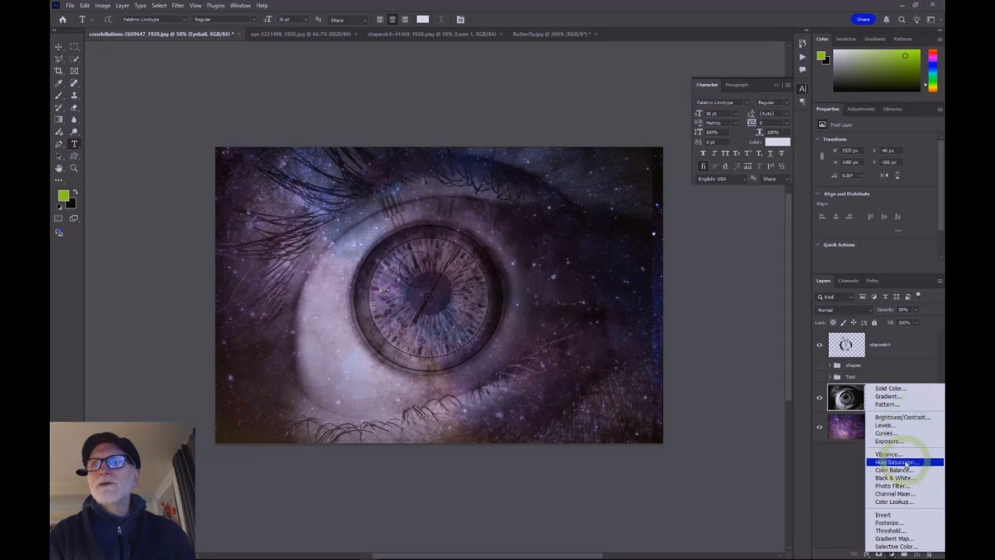
pyautogui.click(905, 417)
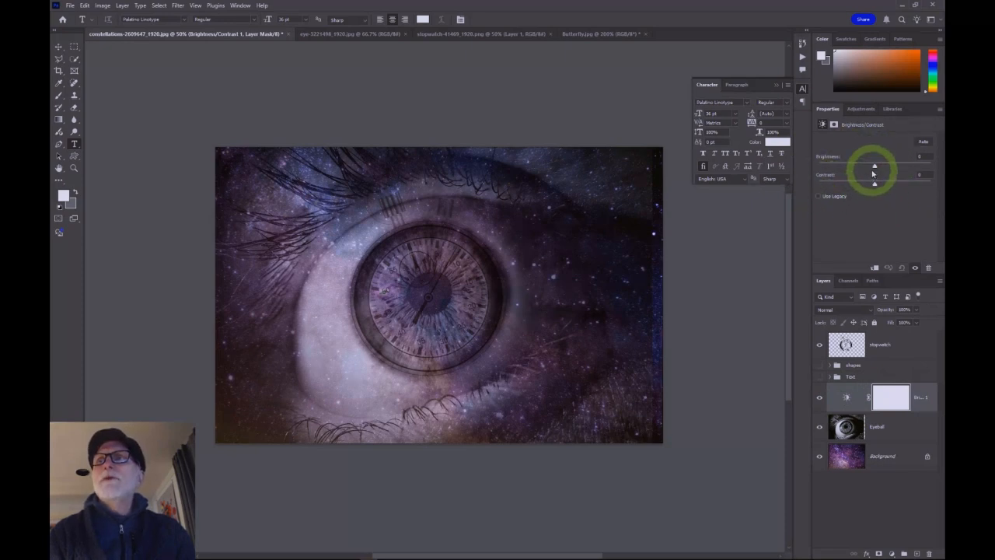
pyautogui.moveTo(874, 168); pyautogui.dragTo(889, 162)
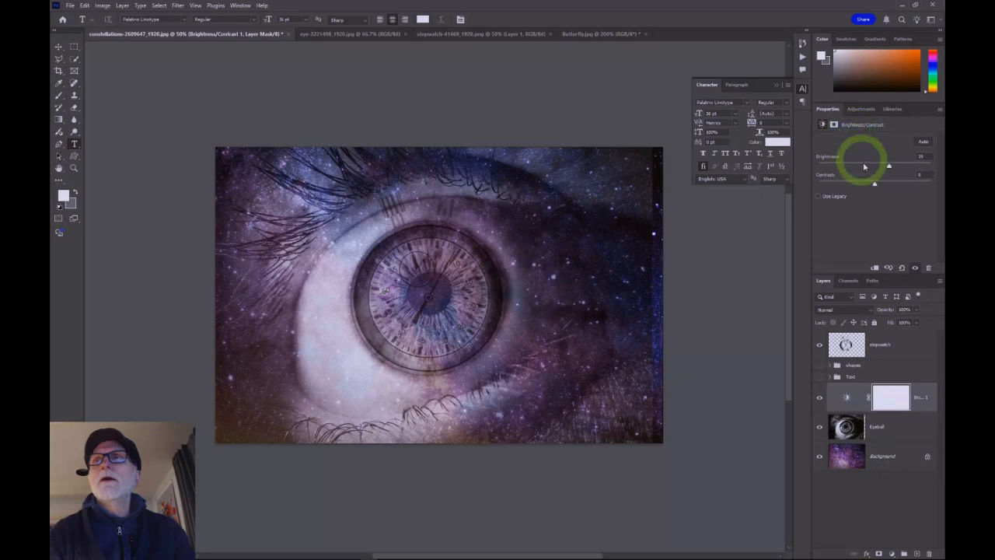
pyautogui.moveTo(892, 172)
pyautogui.mouseDown()
pyautogui.moveTo(891, 163)
pyautogui.moveTo(876, 164)
pyautogui.moveTo(895, 164)
pyautogui.mouseUp()
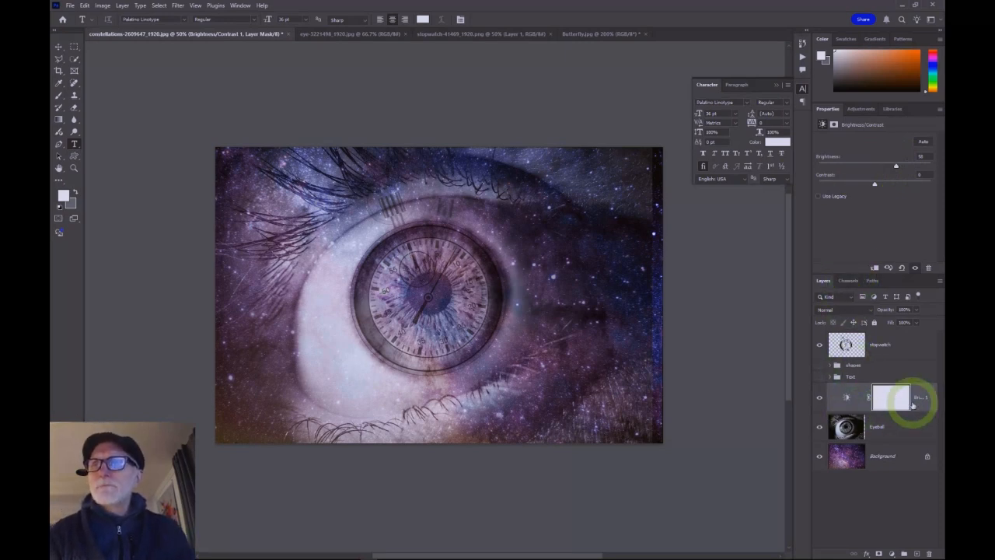
# Step: Clip the Brightness/Contrast layer to the Eyeball layer and toggle its visibility to compare the effect
pyautogui.keyDown('alt'); pyautogui.click(858, 407); pyautogui.keyUp('alt')
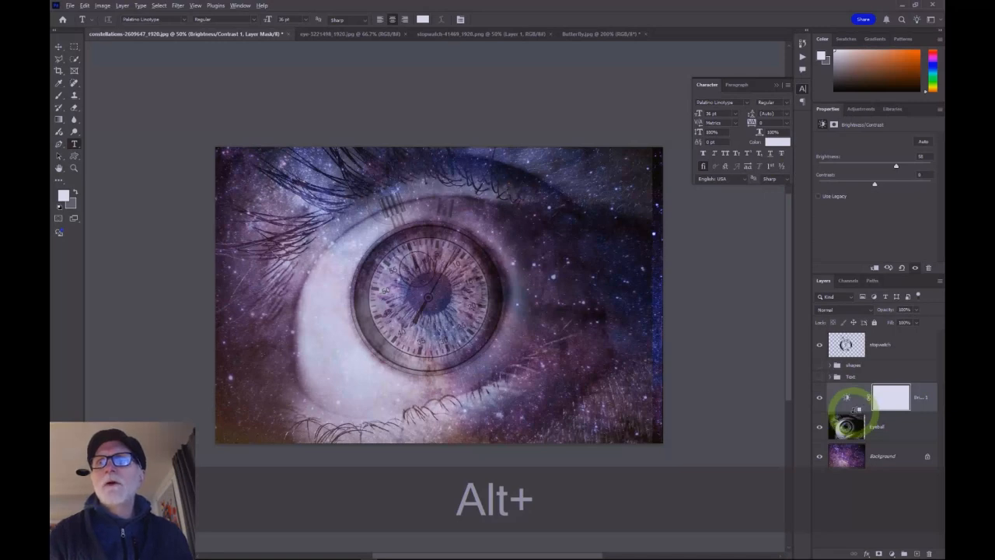
pyautogui.keyDown('alt'); pyautogui.click(855, 410); pyautogui.keyUp('alt')
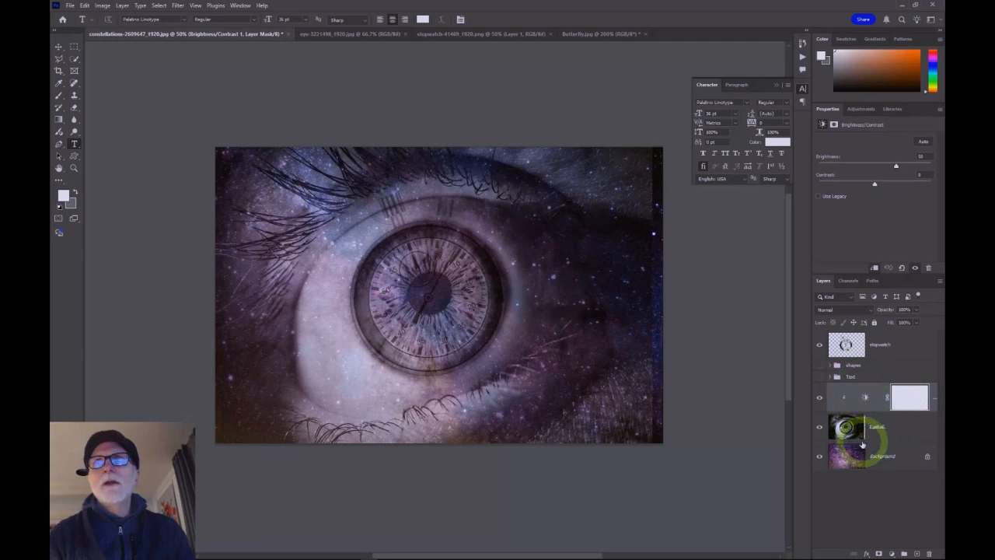
pyautogui.moveTo(898, 168)
pyautogui.mouseDown()
pyautogui.moveTo(876, 169)
pyautogui.moveTo(905, 166)
pyautogui.moveTo(878, 168)
pyautogui.moveTo(894, 166)
pyautogui.mouseUp()
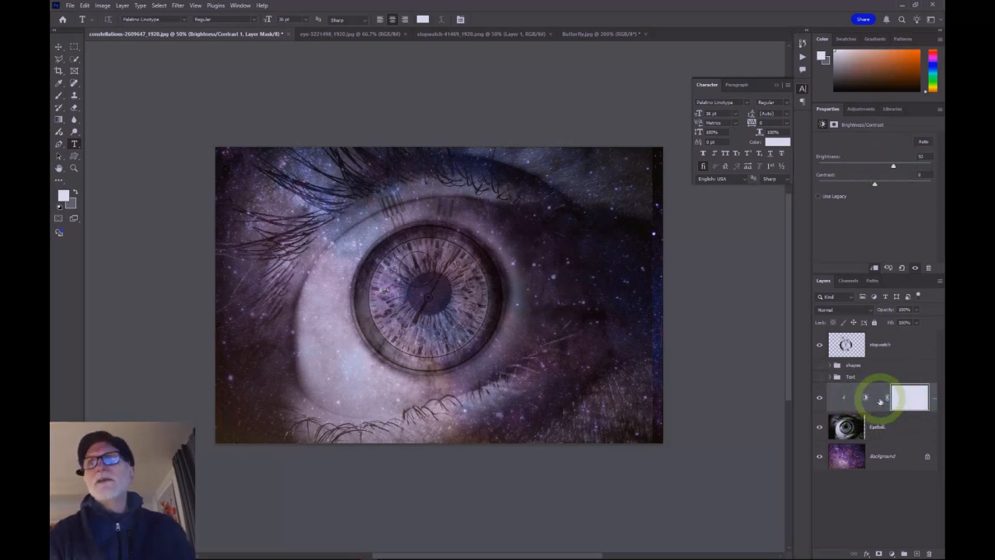
pyautogui.click(819, 401)
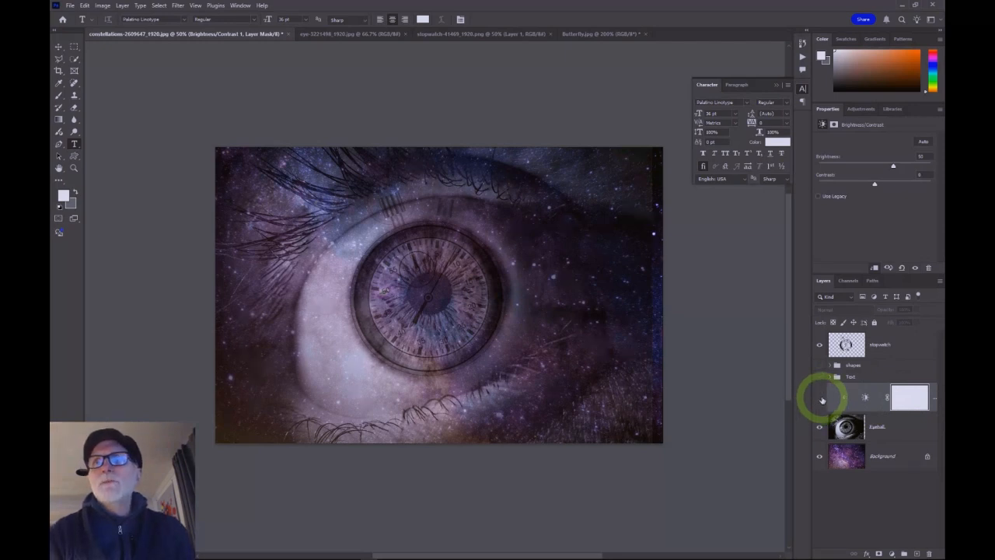
pyautogui.click(821, 399)
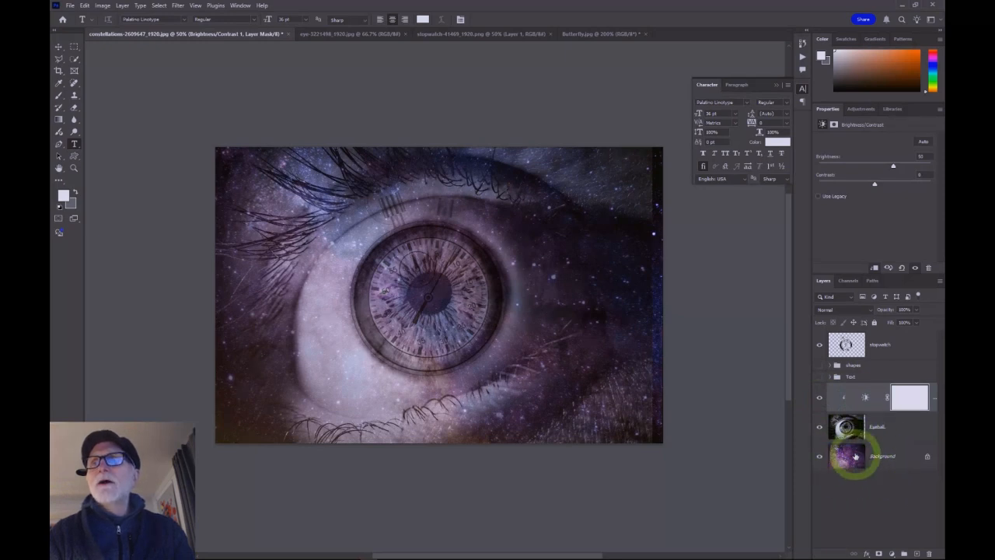
# Step: Add a Hue/Saturation adjustment layer above the Background with hue +53 and saturation +40
pyautogui.click(907, 456)
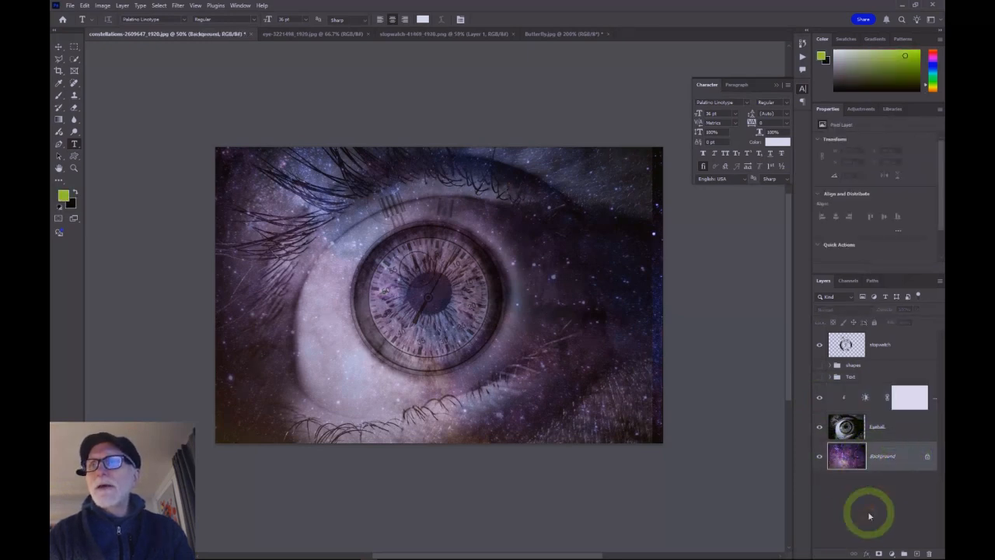
pyautogui.click(892, 554)
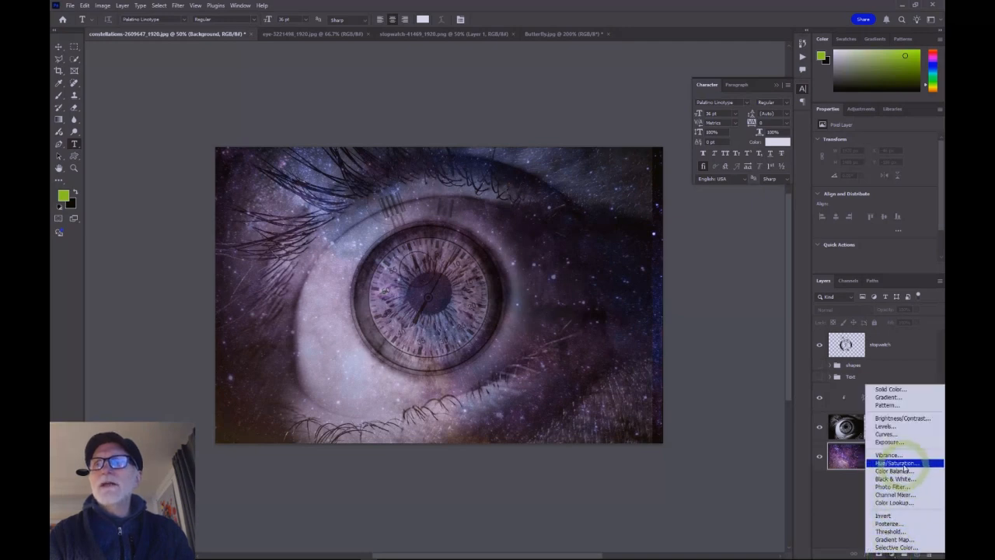
pyautogui.click(902, 463)
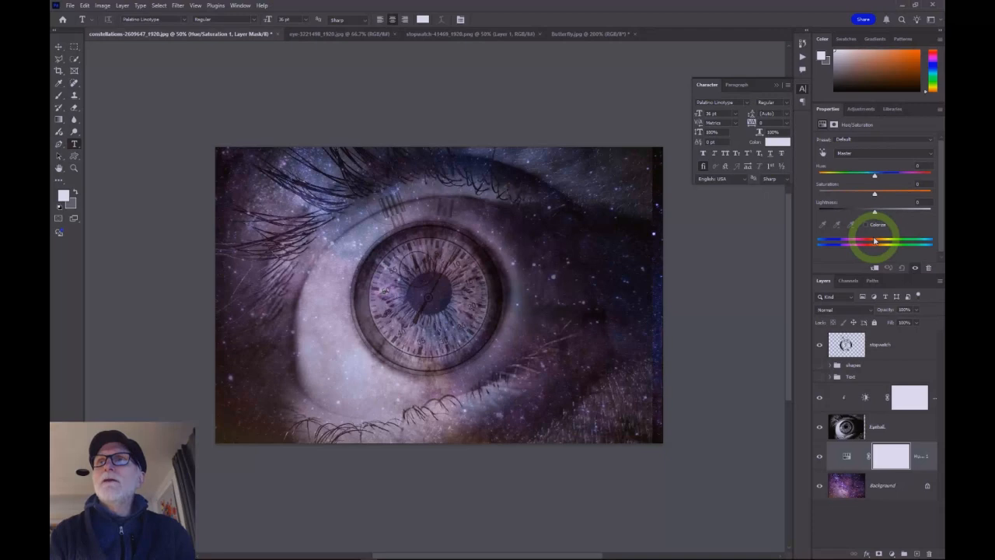
pyautogui.moveTo(883, 178); pyautogui.dragTo(900, 181)
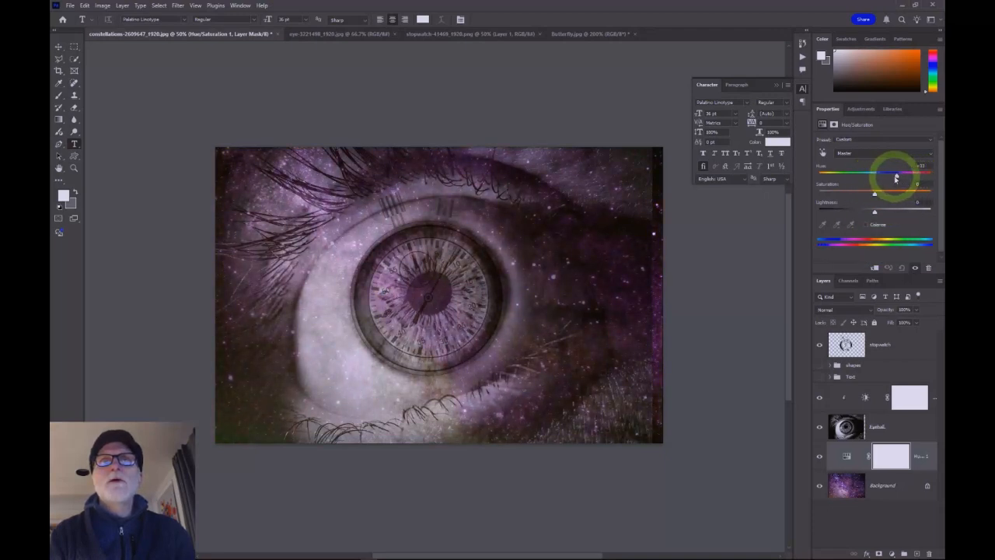
pyautogui.moveTo(845, 176)
pyautogui.mouseDown()
pyautogui.moveTo(823, 173)
pyautogui.moveTo(861, 176)
pyautogui.mouseUp()
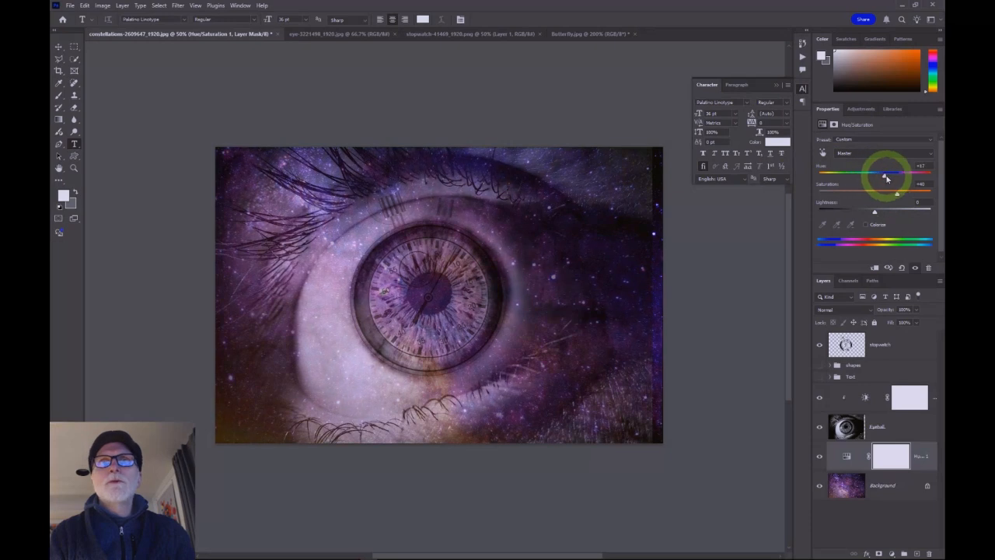
pyautogui.moveTo(906, 178)
pyautogui.mouseDown()
pyautogui.moveTo(842, 178)
pyautogui.moveTo(898, 178)
pyautogui.mouseUp()
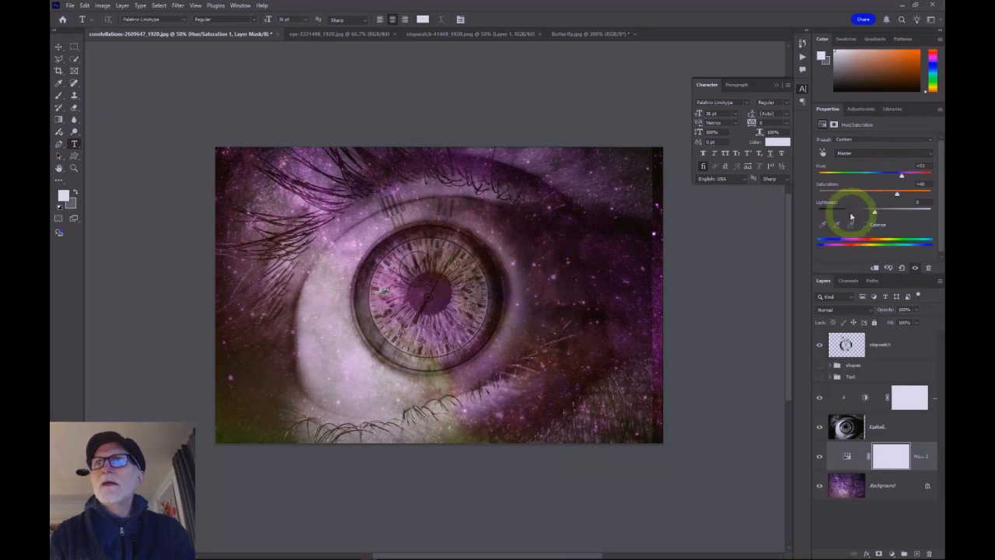
pyautogui.moveTo(876, 213)
pyautogui.mouseDown()
pyautogui.moveTo(887, 209)
pyautogui.moveTo(840, 215)
pyautogui.moveTo(891, 220)
pyautogui.moveTo(883, 222)
pyautogui.mouseUp()
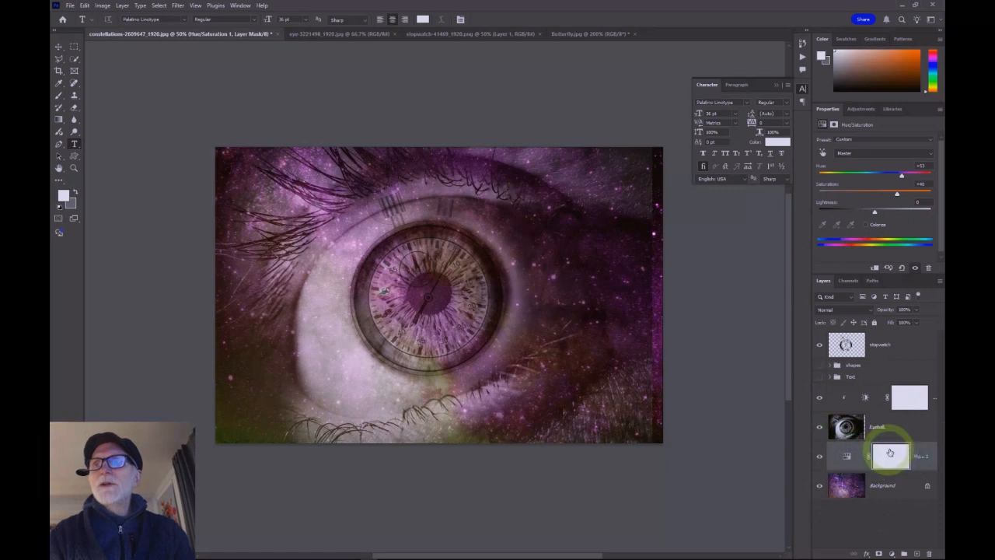
# Step: Toggle the Hue/Saturation layer's visibility to compare the image with and without it
pyautogui.click(820, 458)
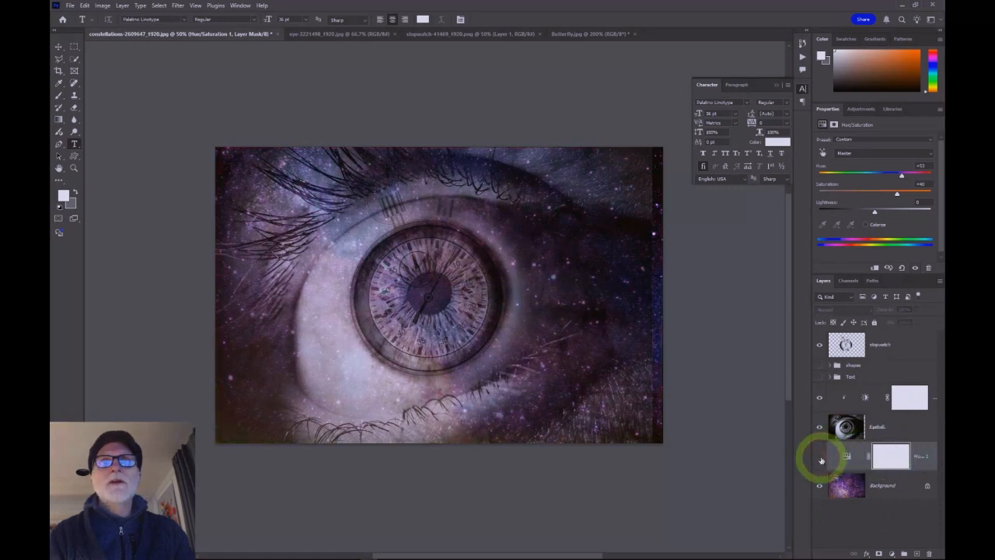
pyautogui.click(820, 459)
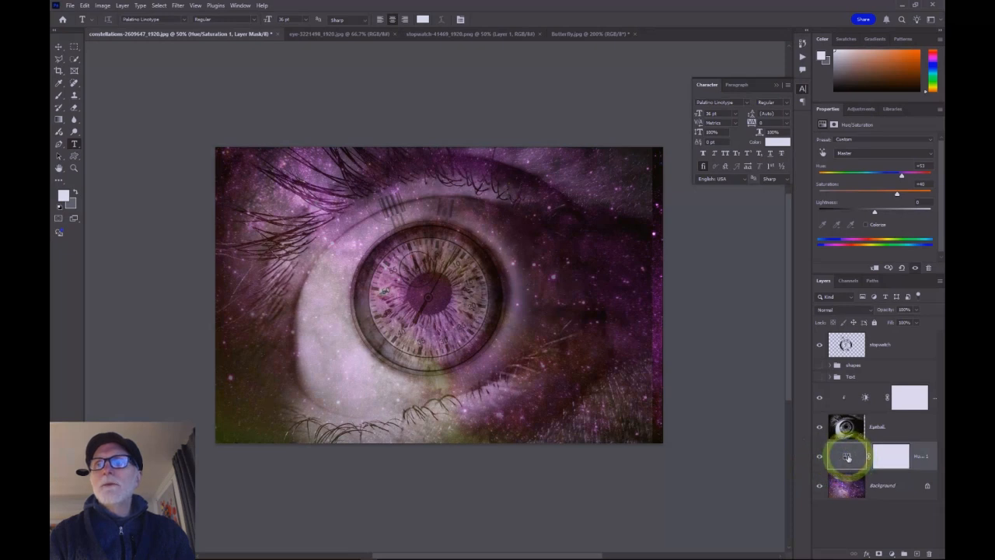
pyautogui.click(847, 457)
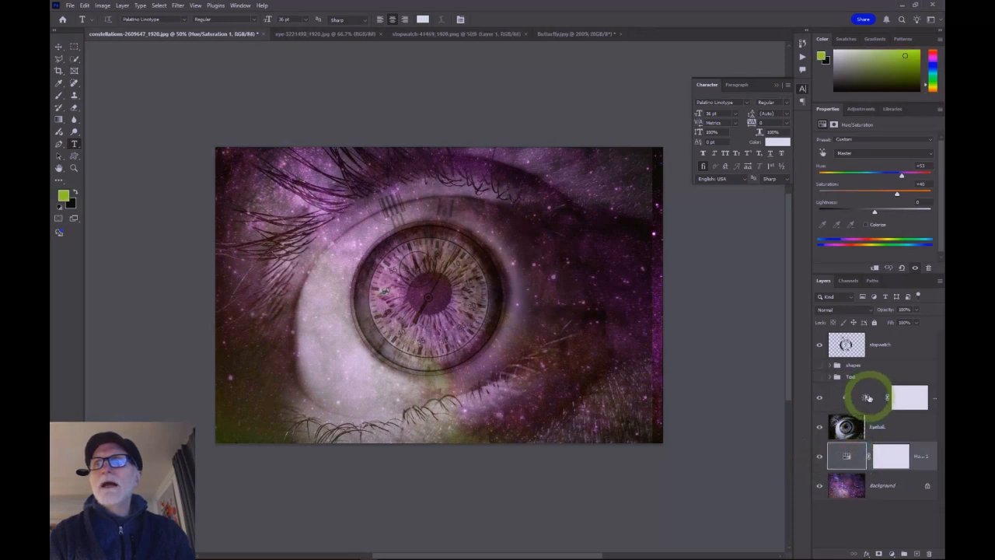
# Step: Nudge the Brightness/Contrast layer's brightness slightly higher
pyautogui.click(865, 398)
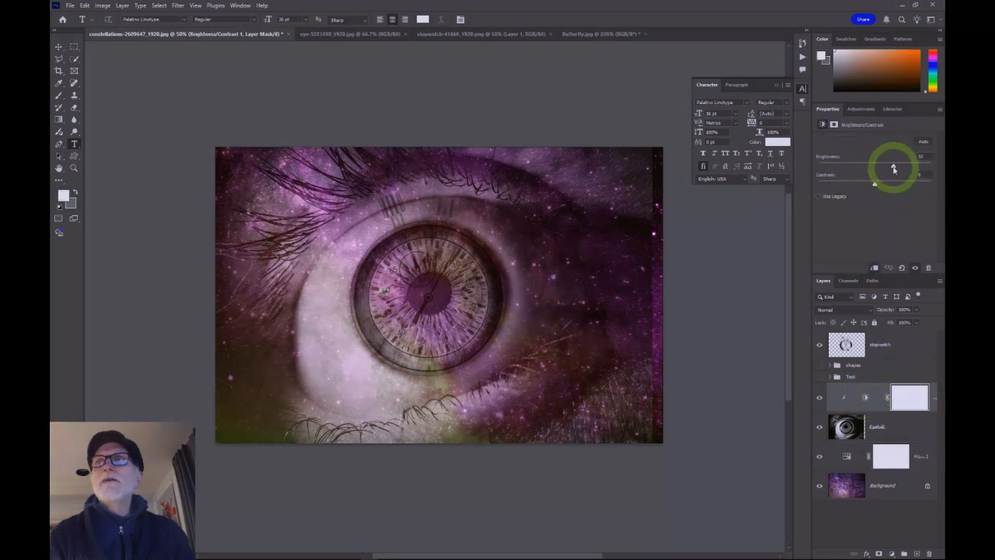
pyautogui.moveTo(893, 168); pyautogui.dragTo(895, 173)
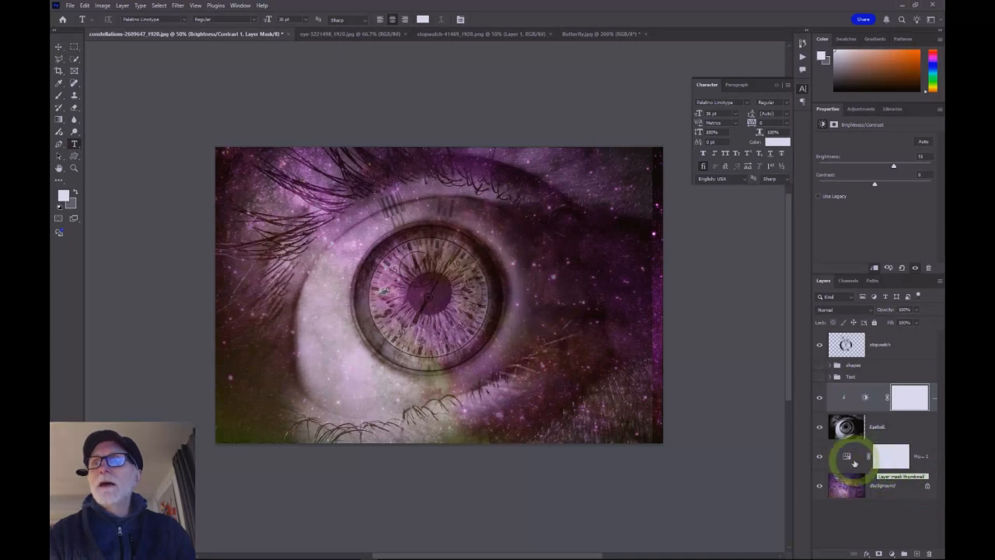
# Step: Select the Hue/Saturation layer's mask and make the Text group visible again
pyautogui.click(887, 457)
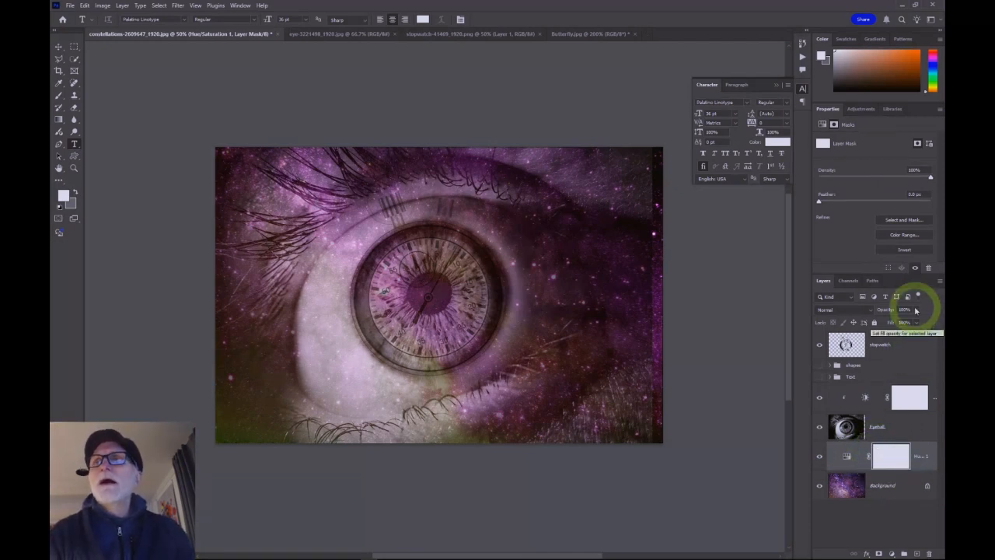
pyautogui.moveTo(915, 322)
pyautogui.mouseDown()
pyautogui.moveTo(900, 320)
pyautogui.moveTo(912, 324)
pyautogui.mouseUp()
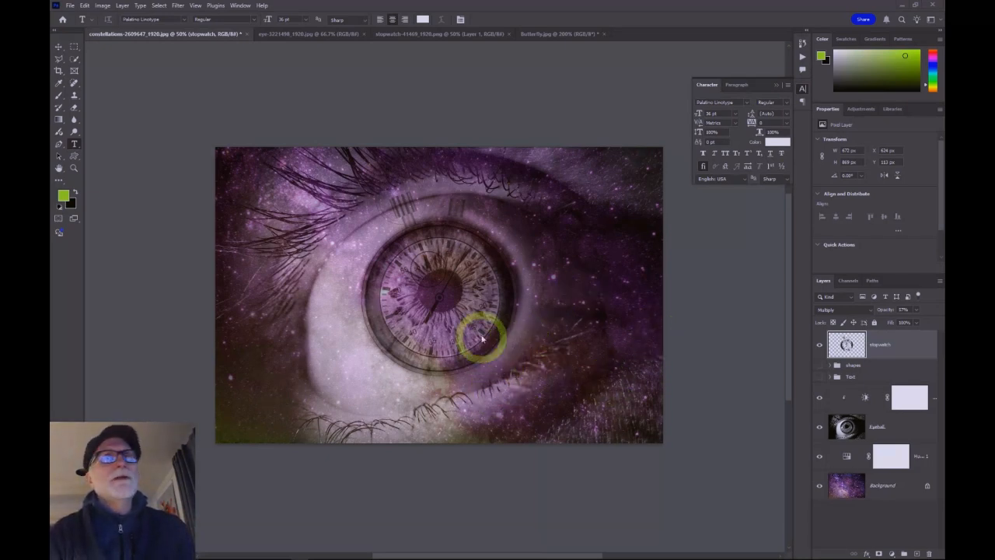
pyautogui.click(819, 378)
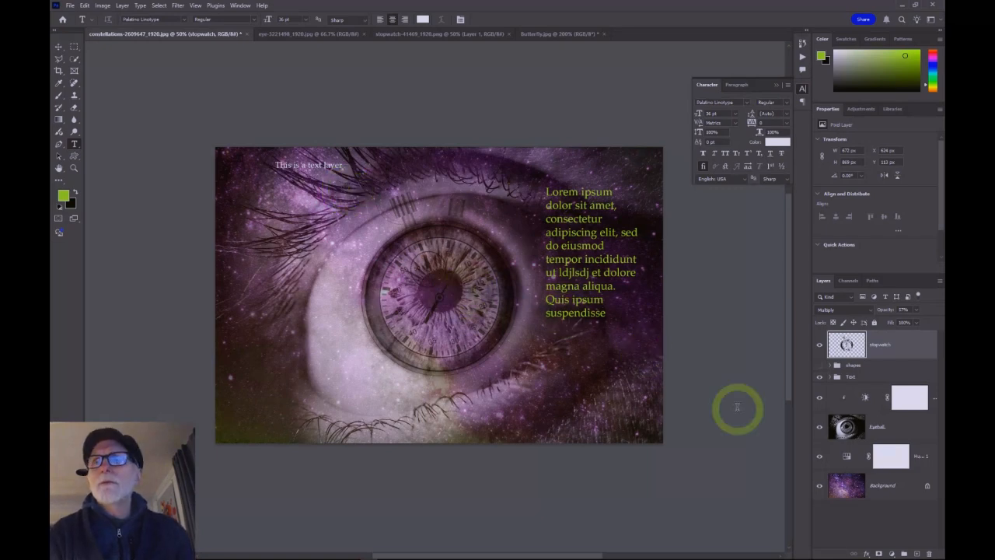
# Step: Expand the Text group and apply a Drop Shadow layer style to the 'This is a text layer' text layer
pyautogui.click(829, 377)
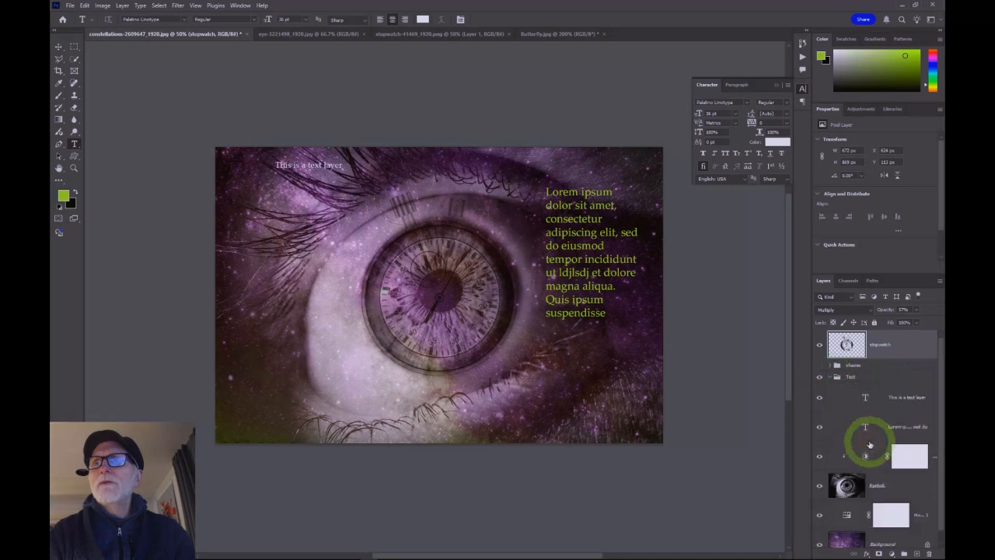
pyautogui.click(908, 395)
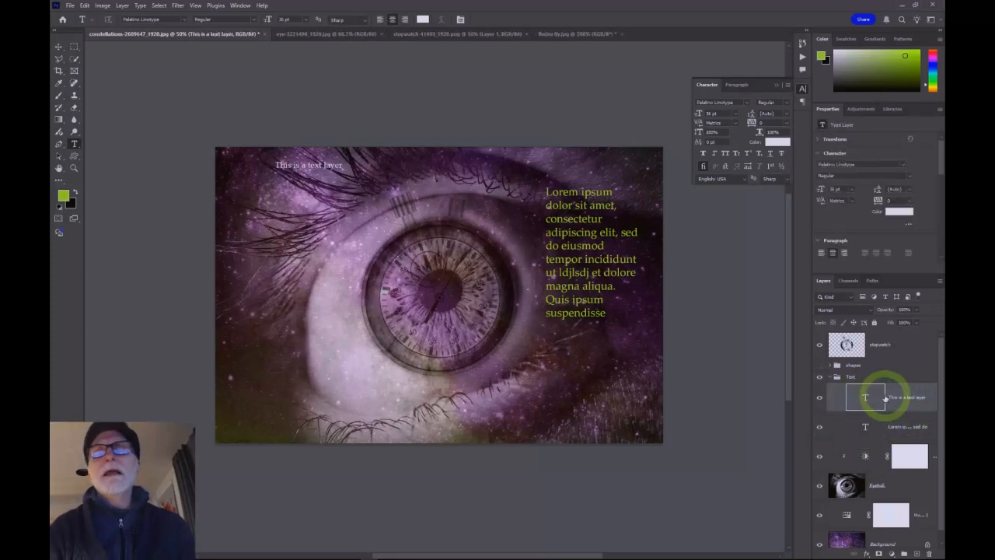
pyautogui.click(866, 552)
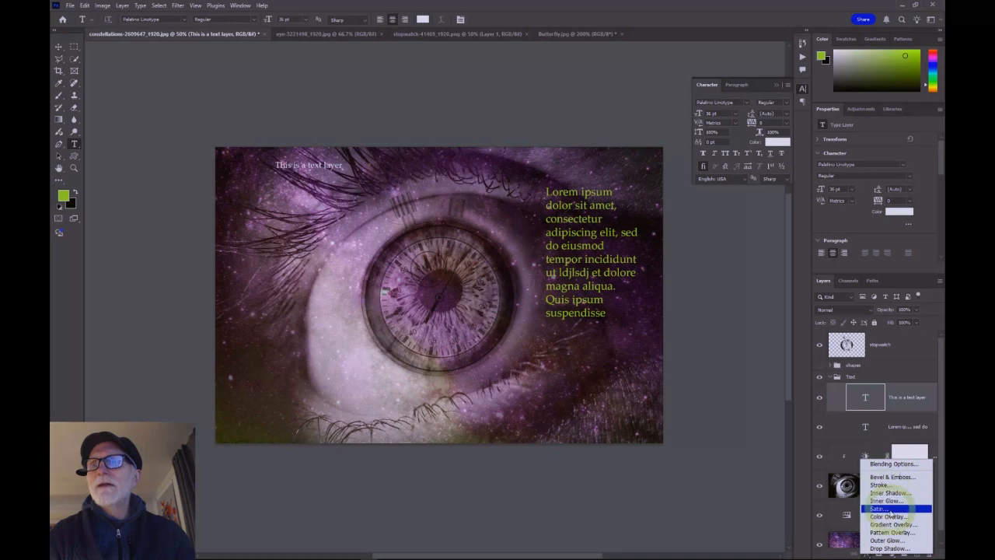
pyautogui.click(884, 549)
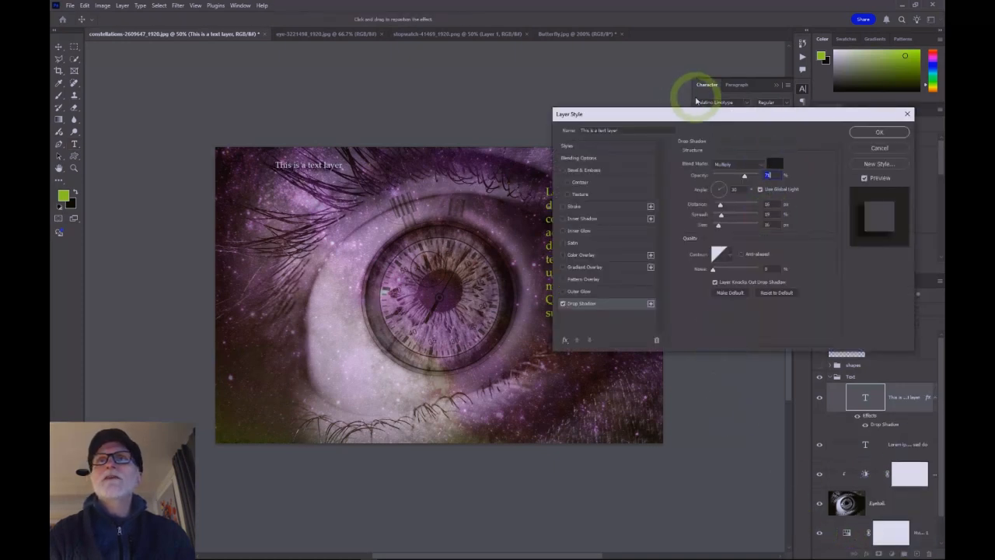
pyautogui.moveTo(702, 115); pyautogui.dragTo(648, 125)
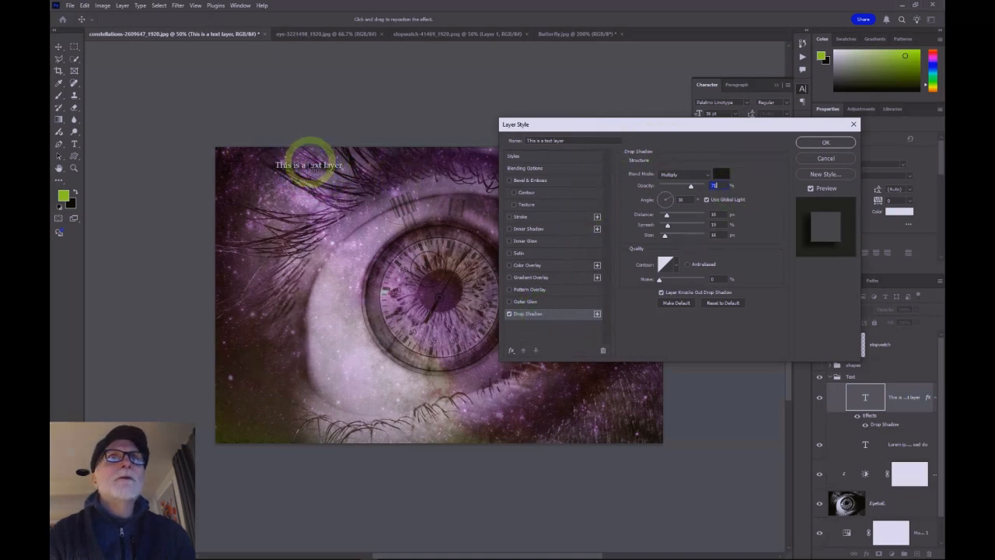
# Step: Adjust the drop shadow's spread and size, set its angle to 152°, and increase its distance
pyautogui.hotkey('ctrl', '=')
pyautogui.hotkey('ctrl', '=')
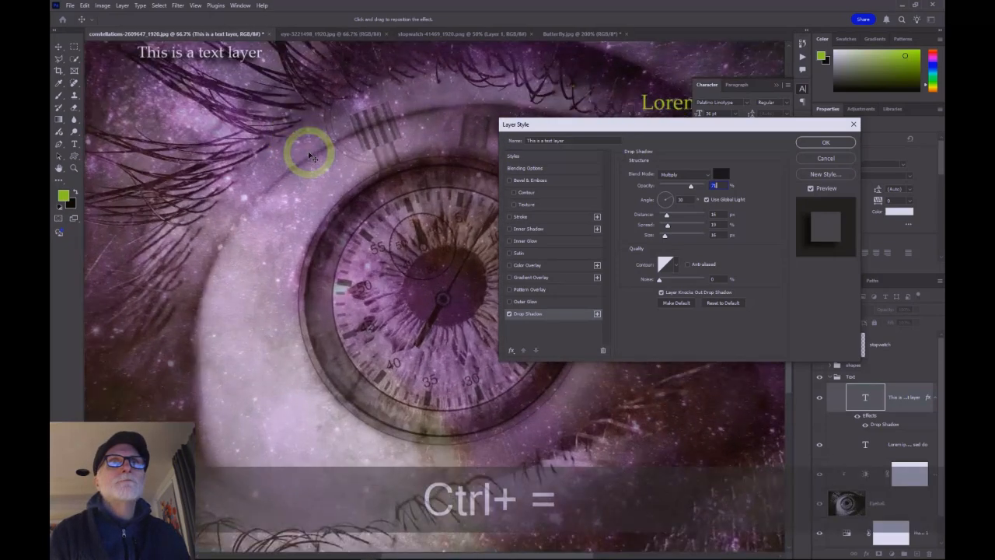
pyautogui.press('space')
pyautogui.moveTo(260, 112); pyautogui.dragTo(378, 288)
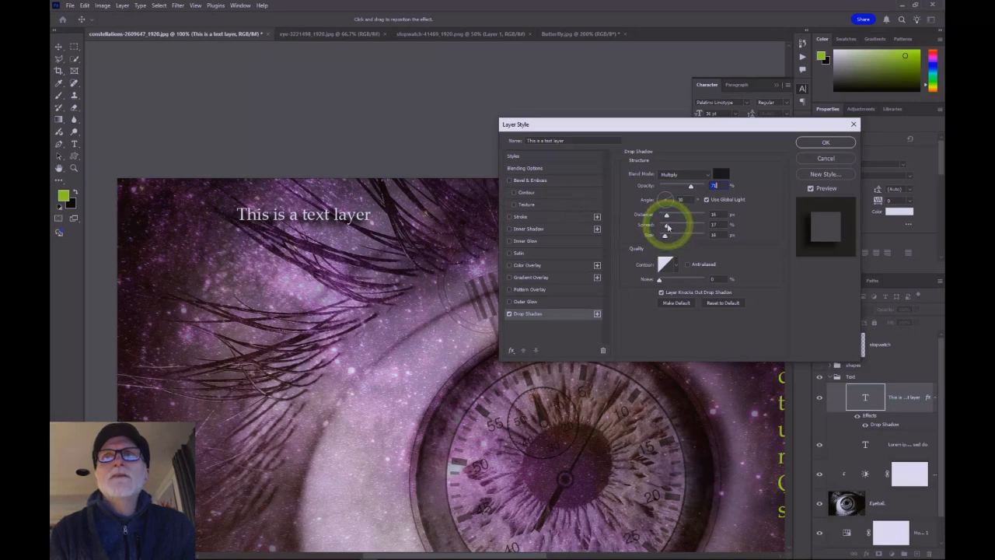
pyautogui.moveTo(667, 225)
pyautogui.mouseDown()
pyautogui.moveTo(662, 215)
pyautogui.moveTo(661, 236)
pyautogui.mouseUp()
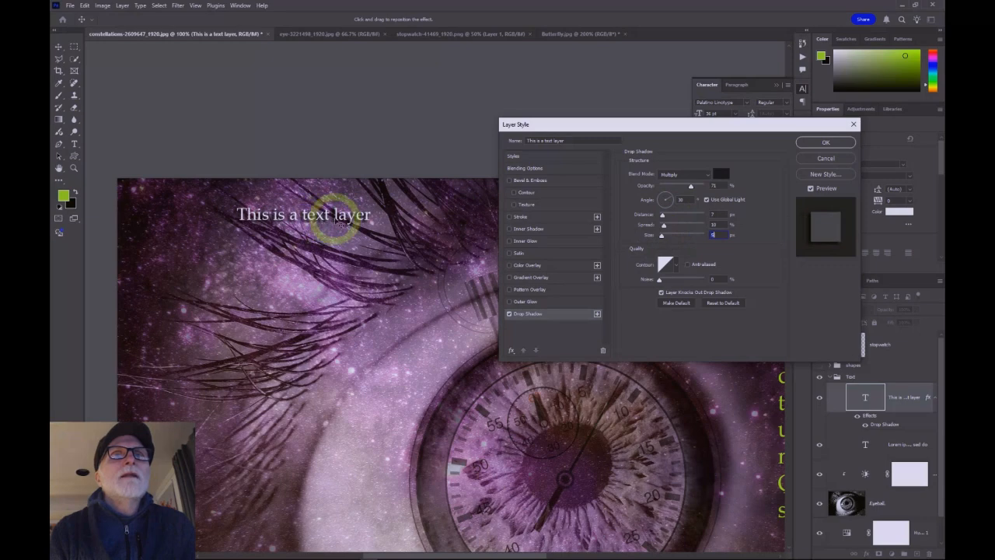
pyautogui.moveTo(673, 203)
pyautogui.mouseDown()
pyautogui.moveTo(662, 195)
pyautogui.moveTo(658, 208)
pyautogui.moveTo(663, 201)
pyautogui.mouseUp()
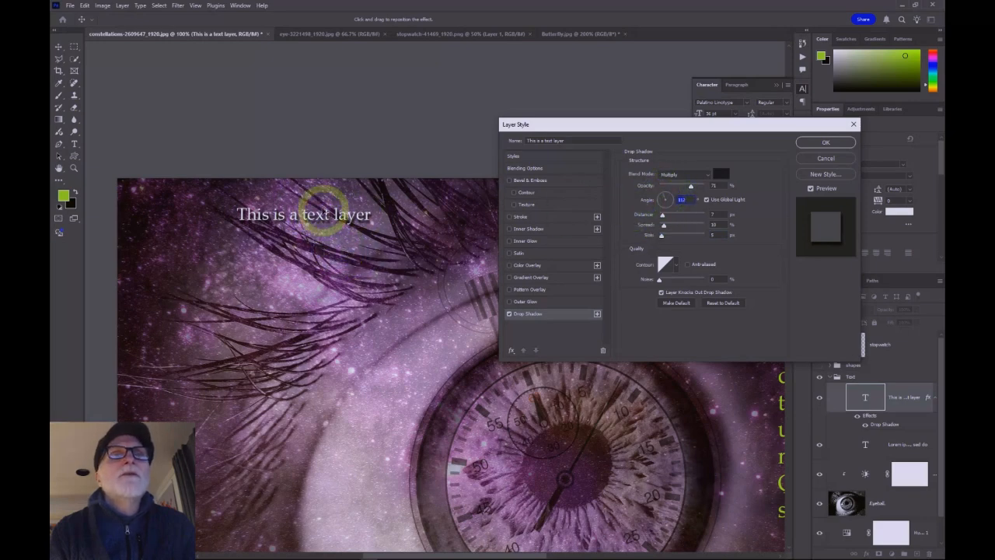
pyautogui.moveTo(663, 215)
pyautogui.mouseDown()
pyautogui.moveTo(686, 217)
pyautogui.moveTo(665, 217)
pyautogui.moveTo(681, 217)
pyautogui.moveTo(662, 223)
pyautogui.moveTo(677, 227)
pyautogui.moveTo(666, 238)
pyautogui.moveTo(665, 217)
pyautogui.mouseUp()
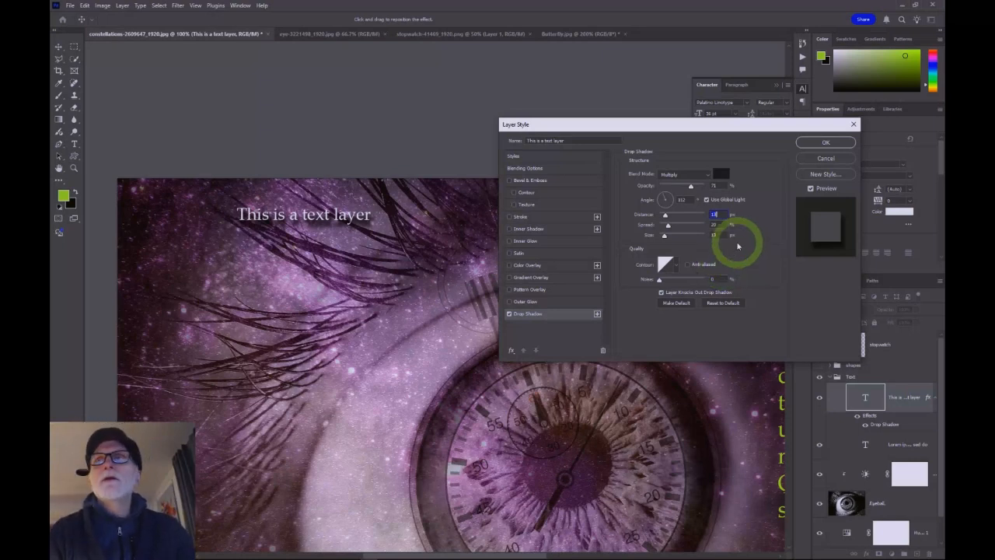
# Step: Toggle the drop shadow preview on and off to compare, then confirm the layer style
pyautogui.click(811, 189)
pyautogui.click(811, 189)
pyautogui.click(811, 189)
pyautogui.click(811, 188)
pyautogui.click(811, 189)
pyautogui.click(811, 189)
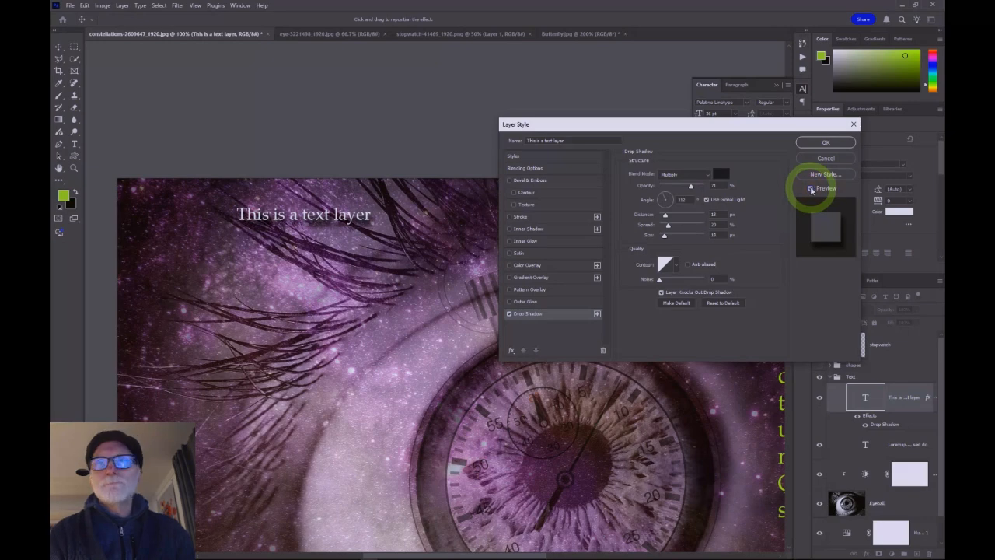
pyautogui.click(827, 144)
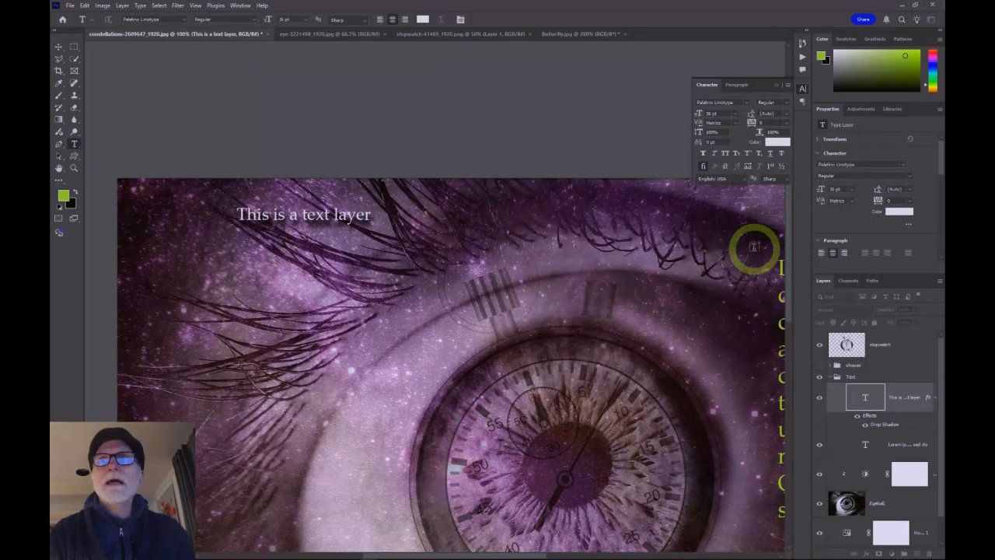
# Step: Apply an Outer Glow layer style to the Lorem ipsum paragraph layer and increase its spread and size
pyautogui.moveTo(673, 294); pyautogui.dragTo(364, 173)
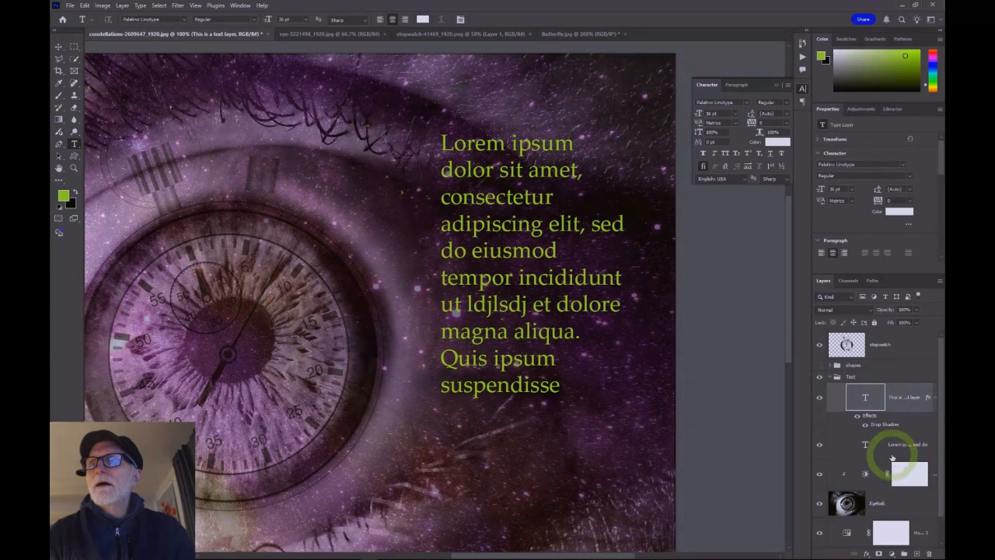
pyautogui.click(855, 445)
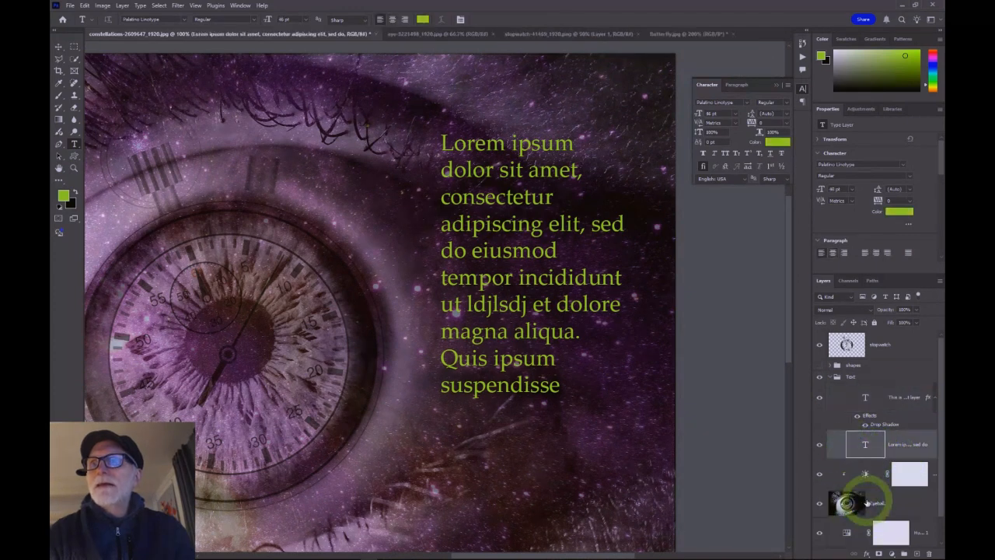
pyautogui.click(867, 554)
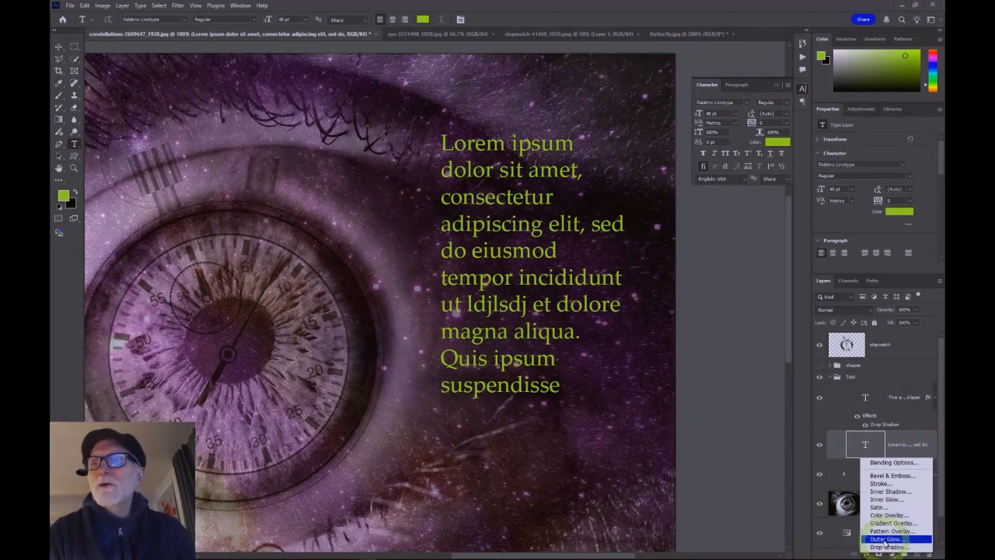
pyautogui.click(885, 539)
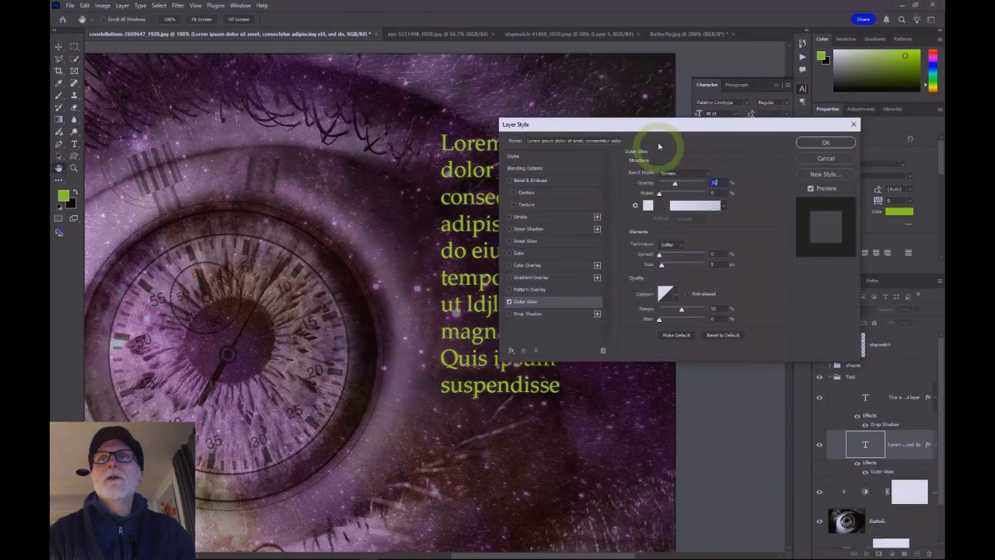
pyautogui.moveTo(630, 122); pyautogui.dragTo(737, 130)
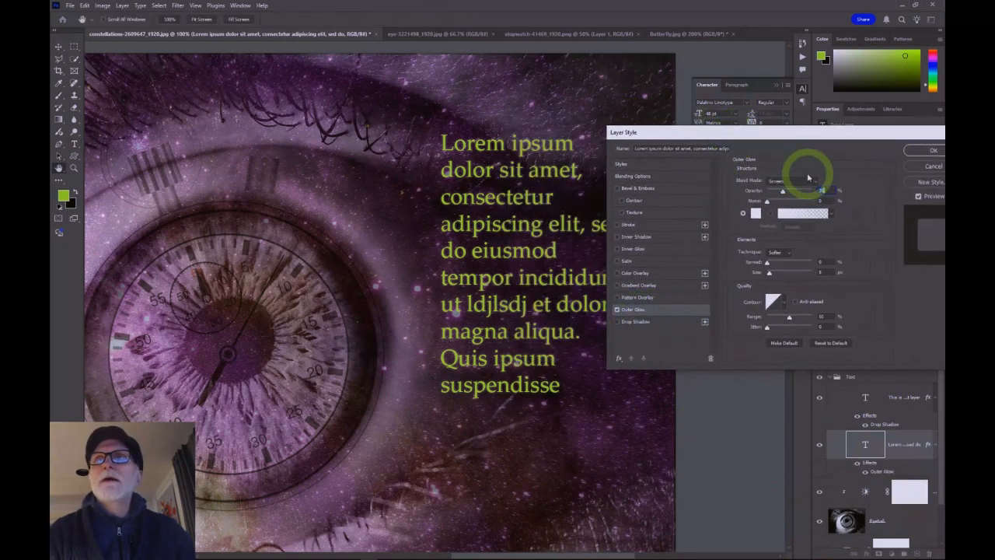
pyautogui.moveTo(767, 264)
pyautogui.mouseDown()
pyautogui.moveTo(778, 266)
pyautogui.moveTo(772, 277)
pyautogui.moveTo(783, 265)
pyautogui.moveTo(772, 265)
pyautogui.moveTo(773, 276)
pyautogui.mouseUp()
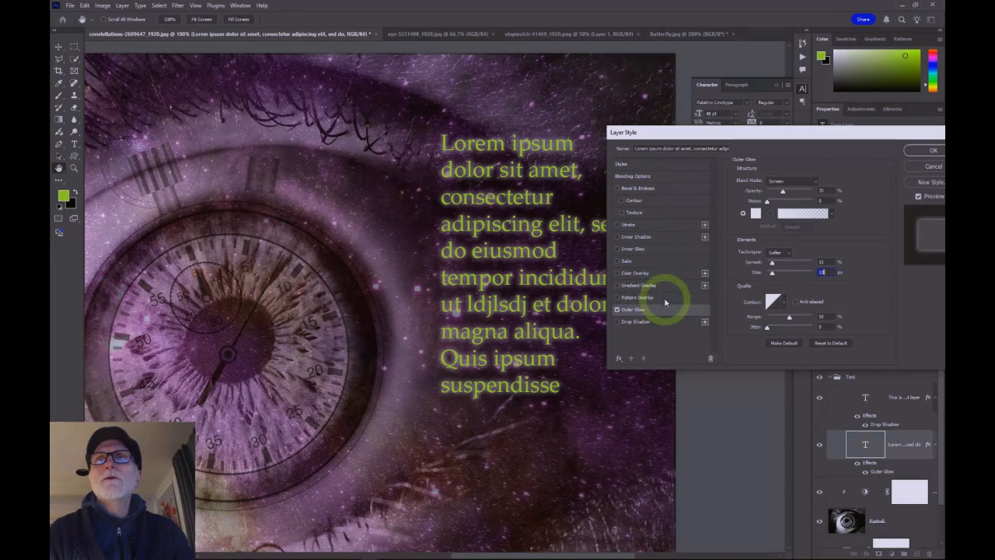
# Step: Add Bevel & Emboss to the paragraph, adjust its depth, enable Contour and Texture, and confirm the layer style
pyautogui.click(639, 188)
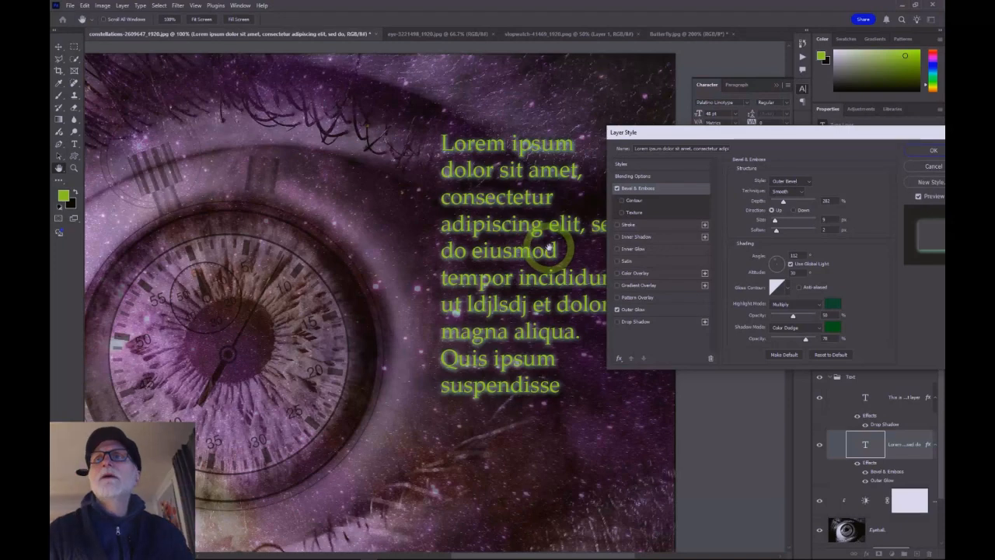
pyautogui.moveTo(784, 203); pyautogui.dragTo(777, 205)
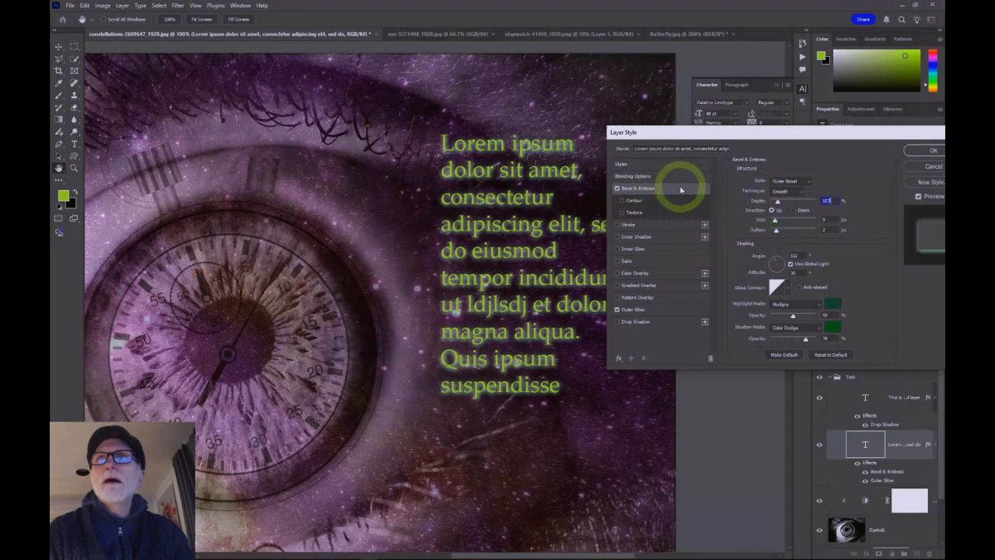
pyautogui.click(622, 200)
pyautogui.click(622, 213)
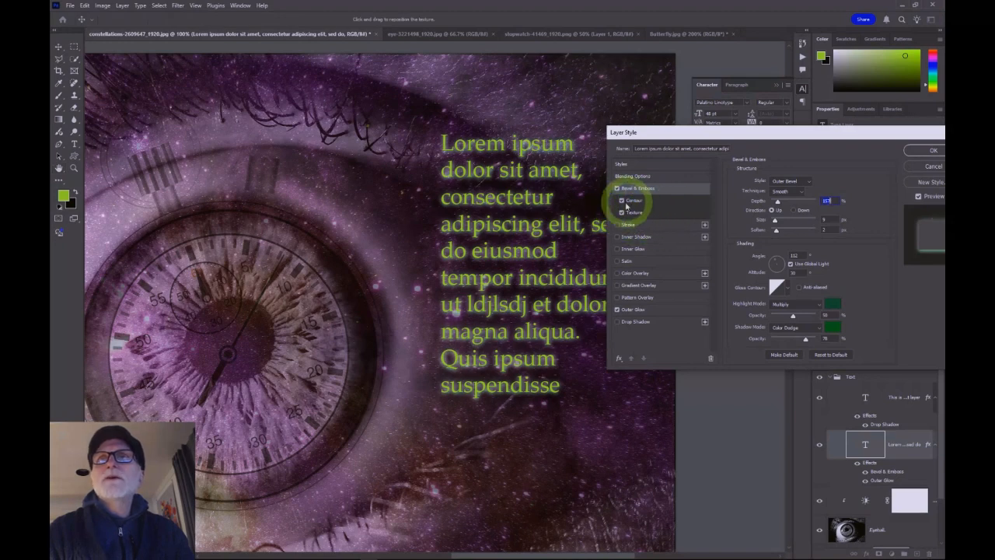
pyautogui.click(922, 151)
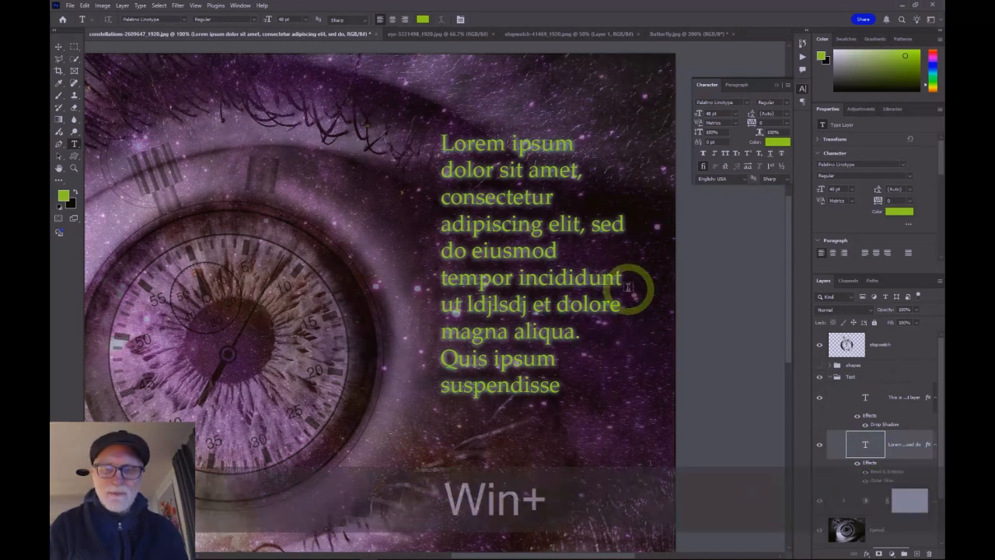
# Step: Add a point text layer beside the paragraph, switch to the Move tool and fit the whole image in view
pyautogui.press('super+minus')
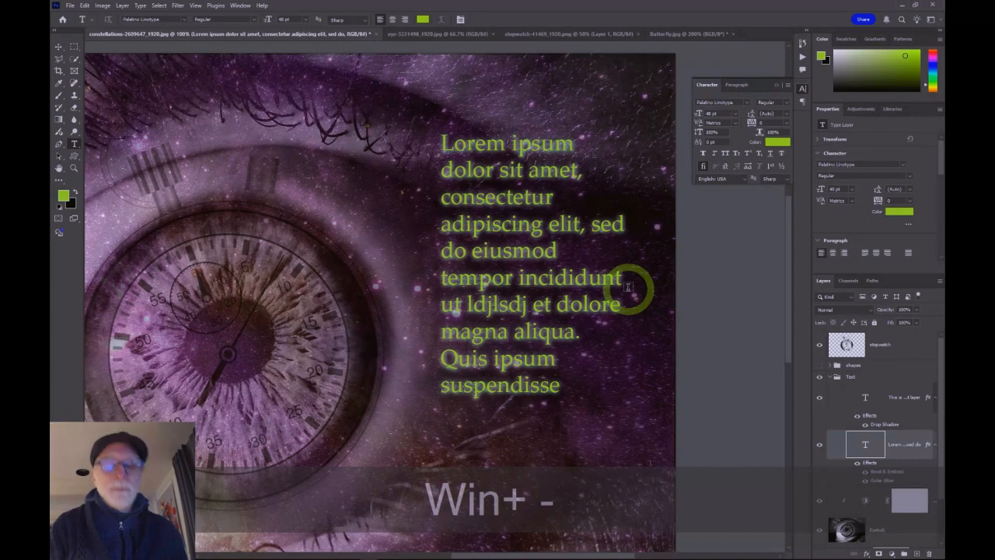
pyautogui.click(666, 246)
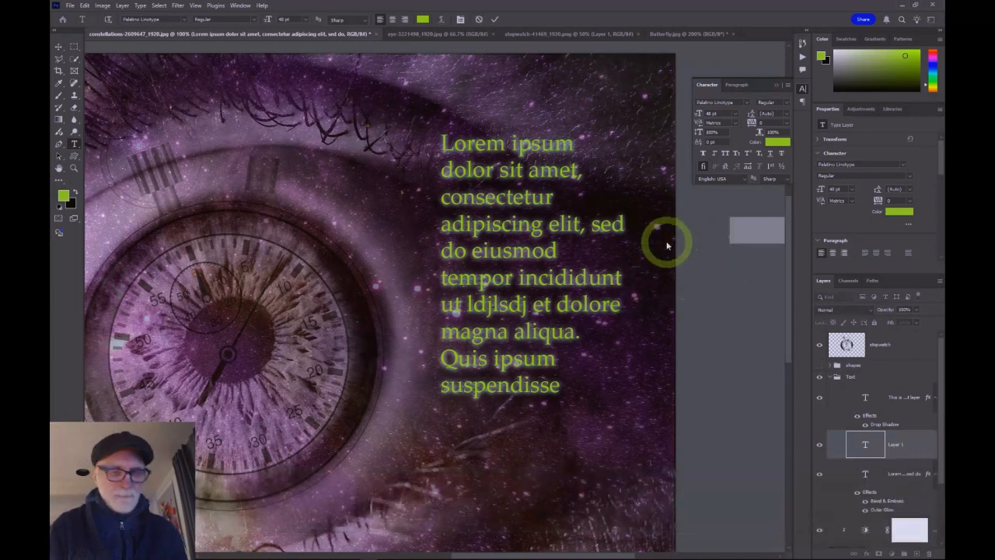
pyautogui.click(59, 48)
pyautogui.press('super+minus')
pyautogui.hotkey('ctrl', '-')
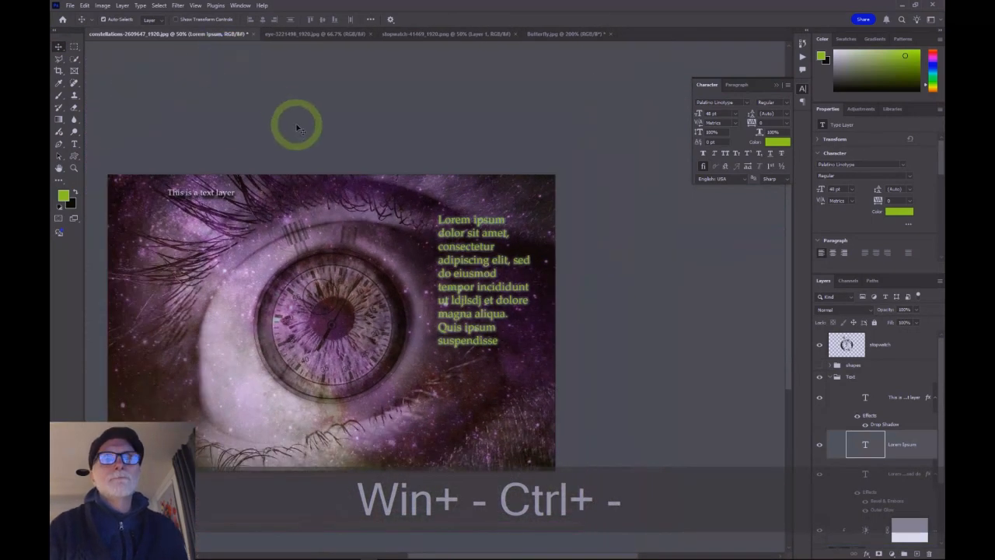
pyautogui.press('space')
pyautogui.moveTo(315, 117); pyautogui.dragTo(438, 78)
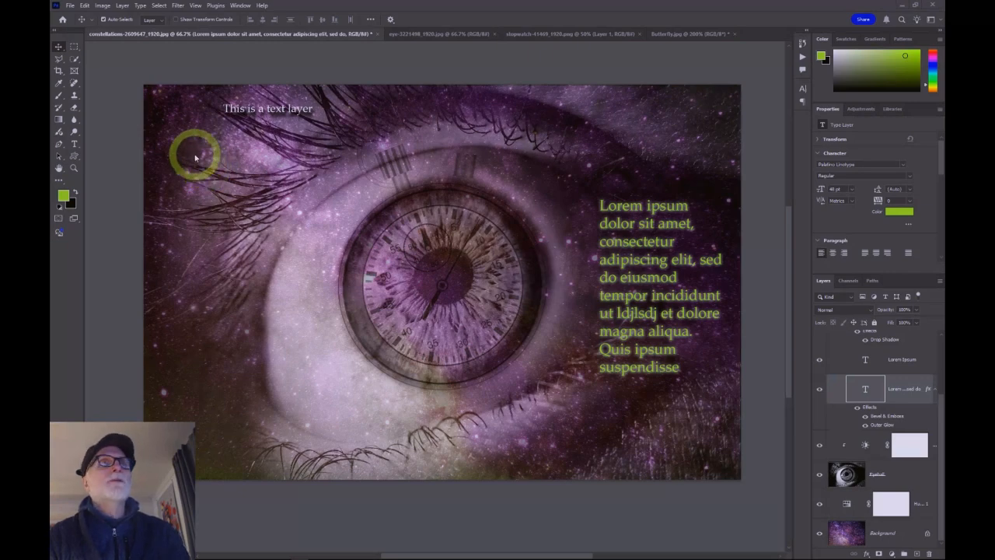
# Step: Start Save As and name the file with the author's surname followed by _Project01_v1
pyautogui.click(71, 5)
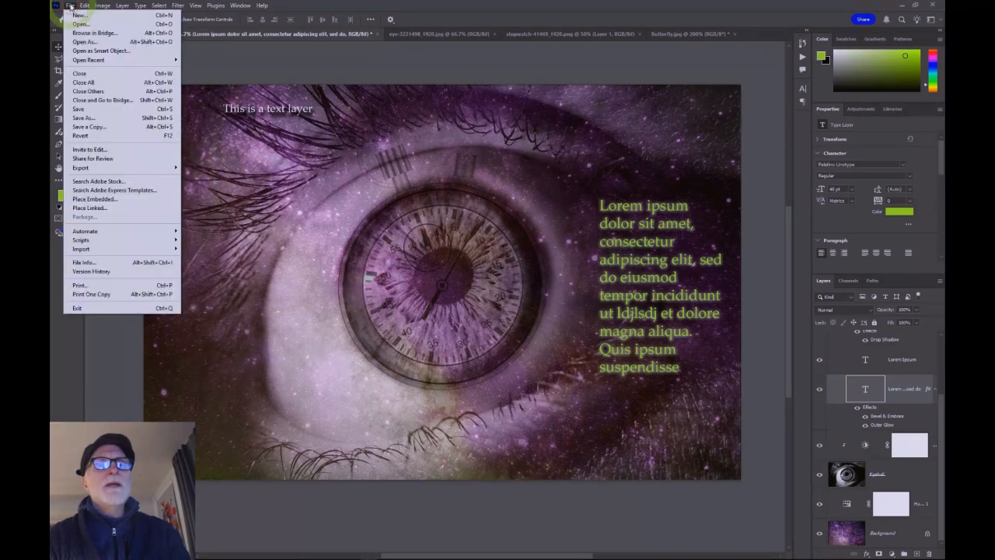
pyautogui.click(95, 117)
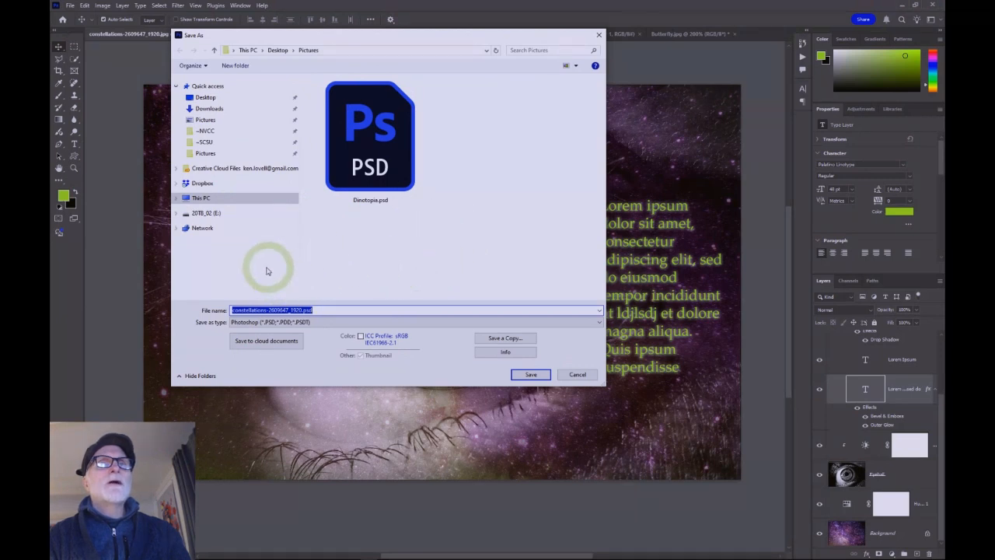
pyautogui.click(300, 309)
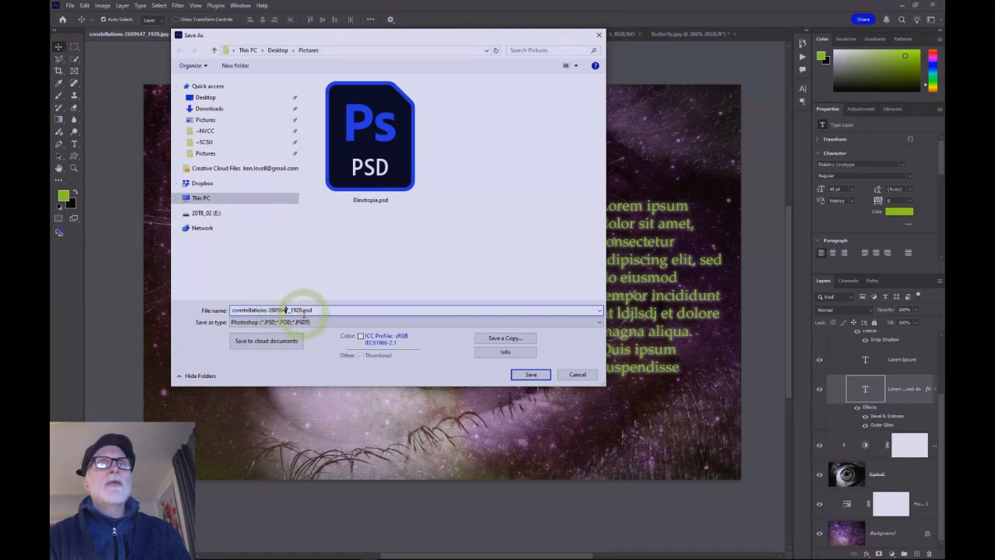
pyautogui.moveTo(300, 310); pyautogui.dragTo(207, 305)
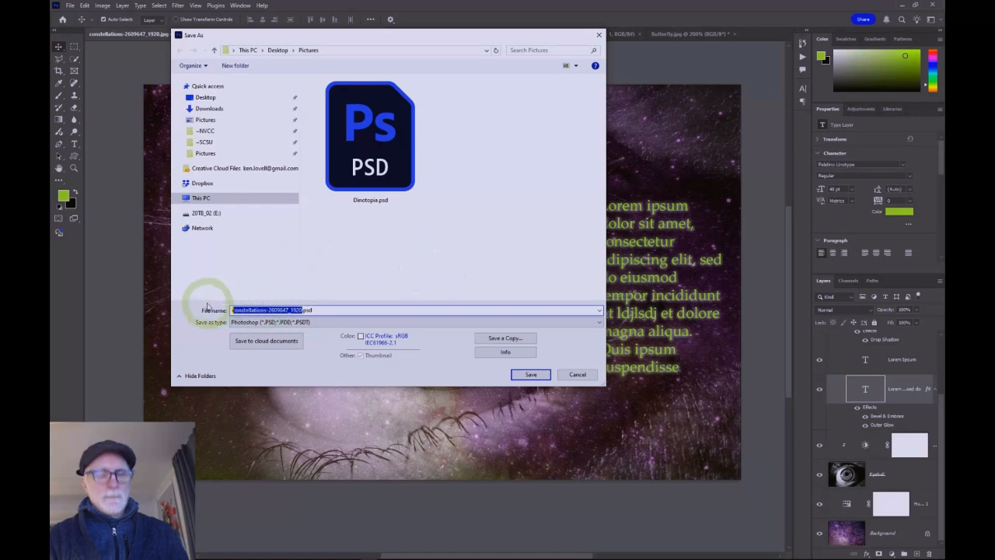
pyautogui.write('Lo')
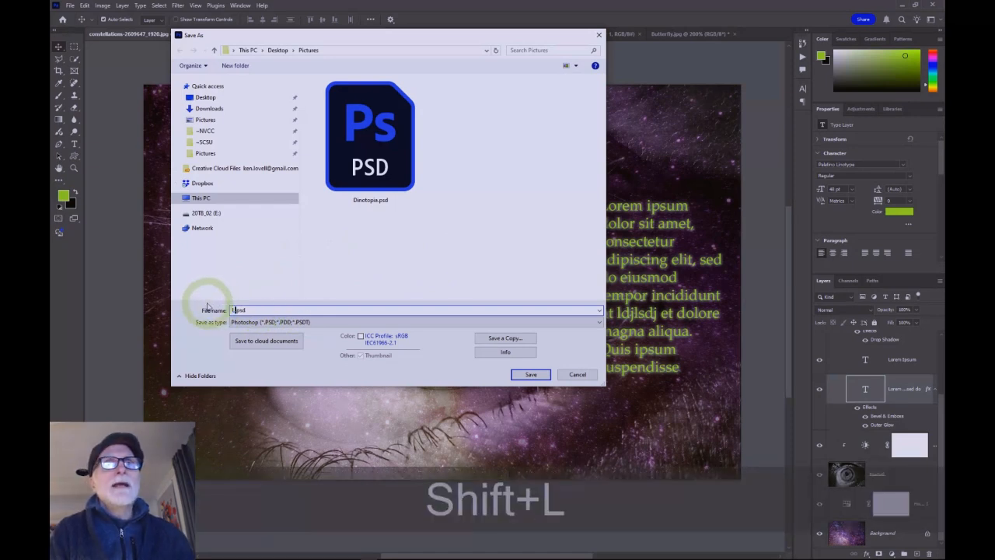
pyautogui.write('vell')
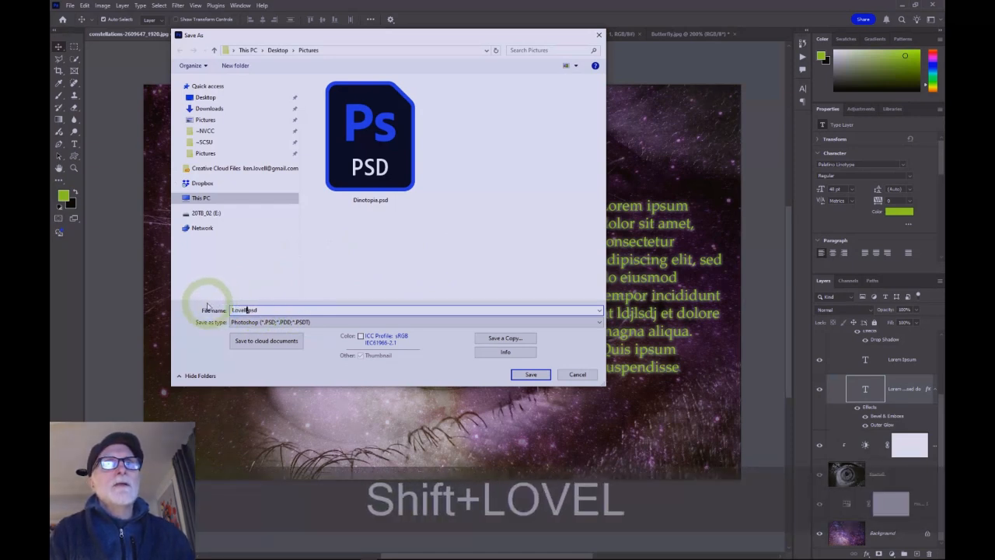
pyautogui.write('_')
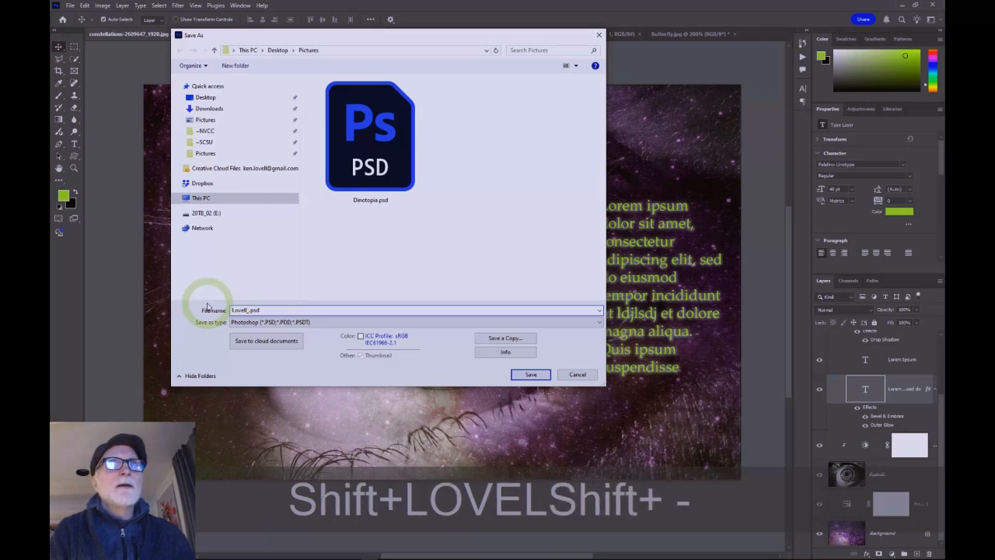
pyautogui.write('Proje')
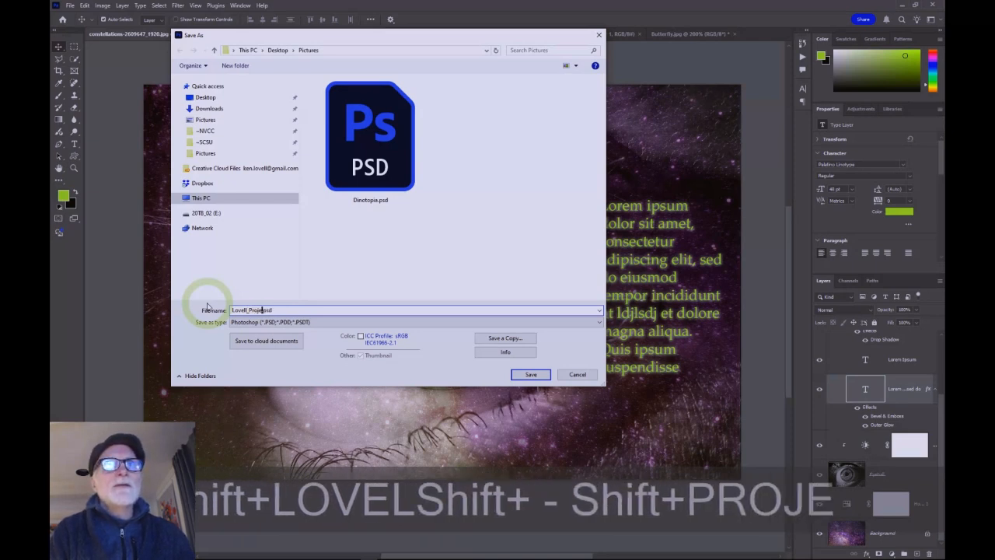
pyautogui.write(' t')
pyautogui.write('01')
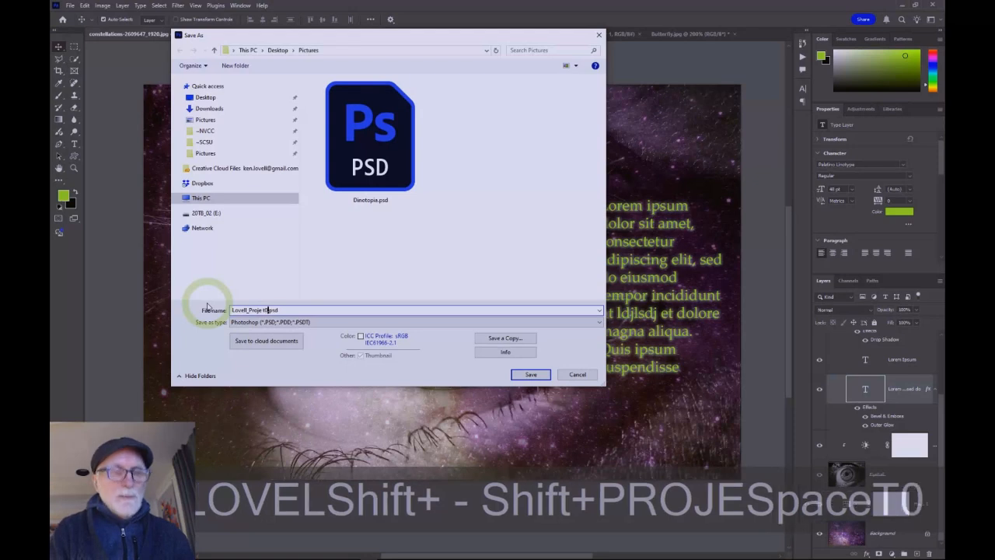
pyautogui.press('BackSpace')
pyautogui.press('BackSpace')
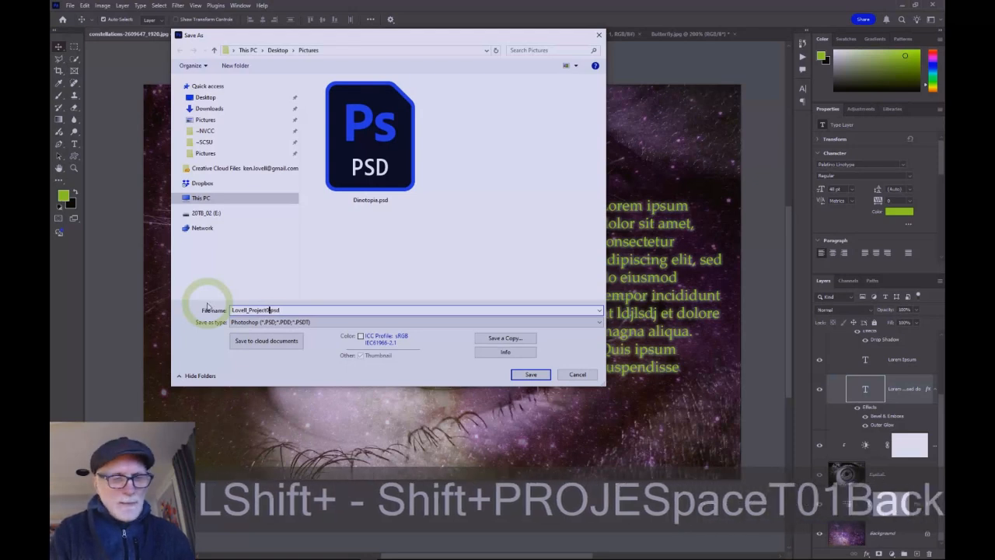
pyautogui.write('01_v1')
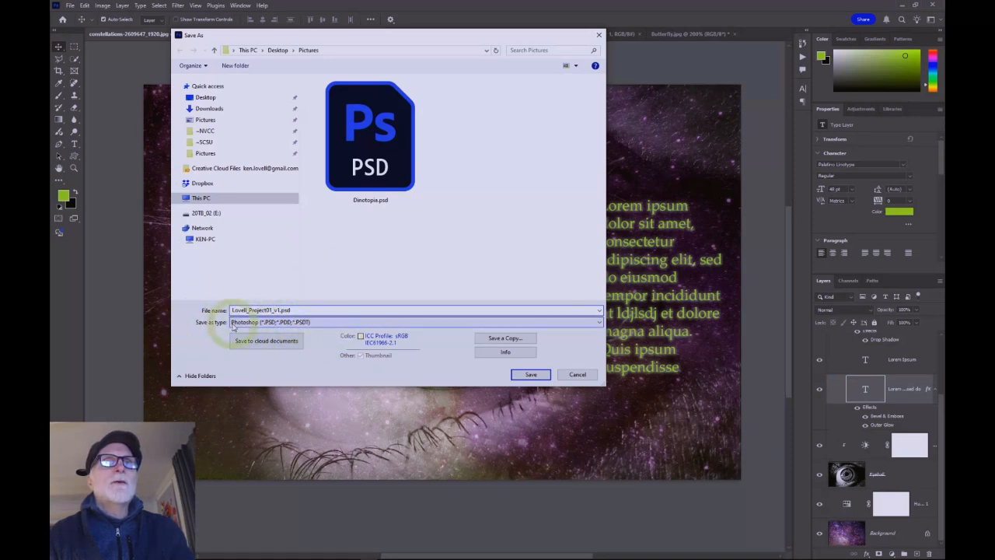
# Step: Keep the Photoshop (PSD) format, embed the ICC profile, and save the file
pyautogui.click(298, 323)
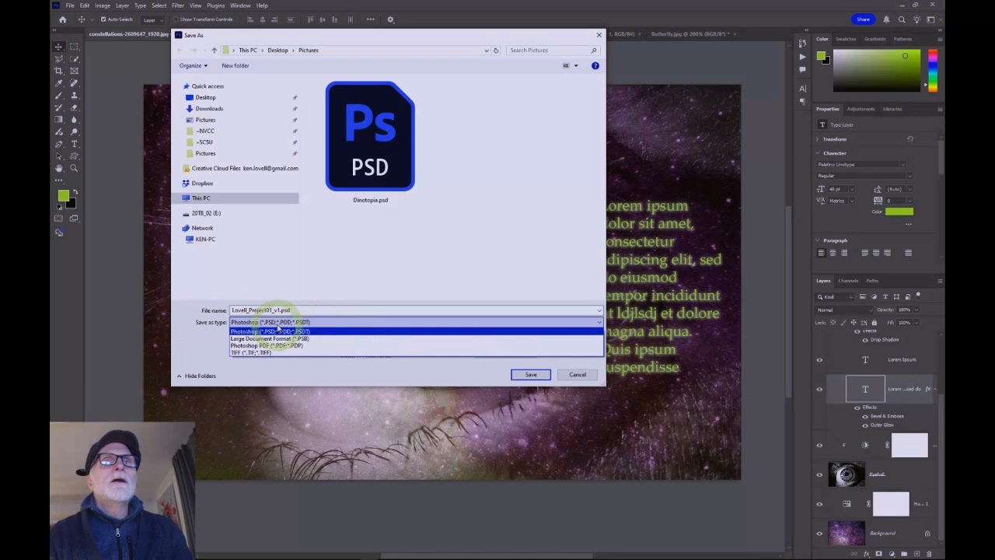
pyautogui.click(298, 332)
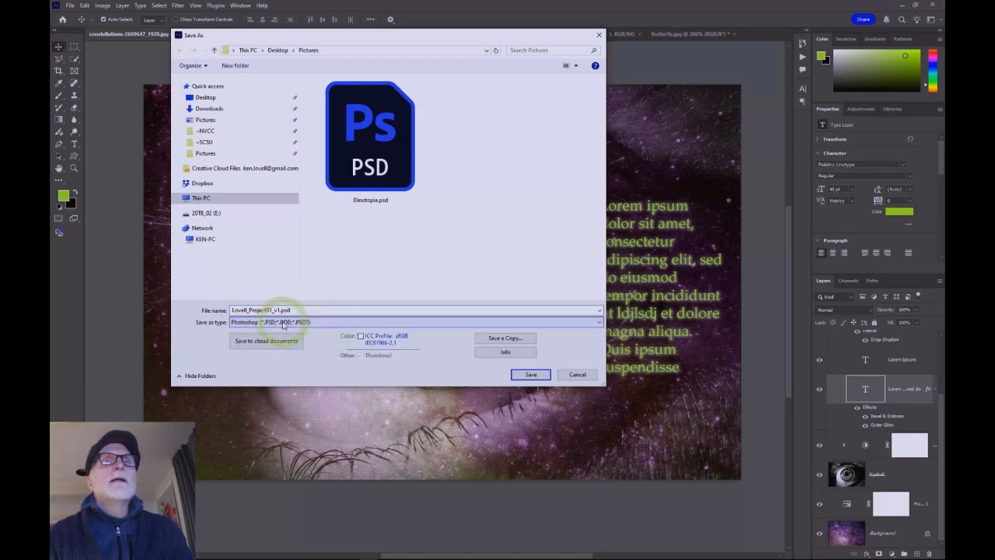
pyautogui.click(289, 321)
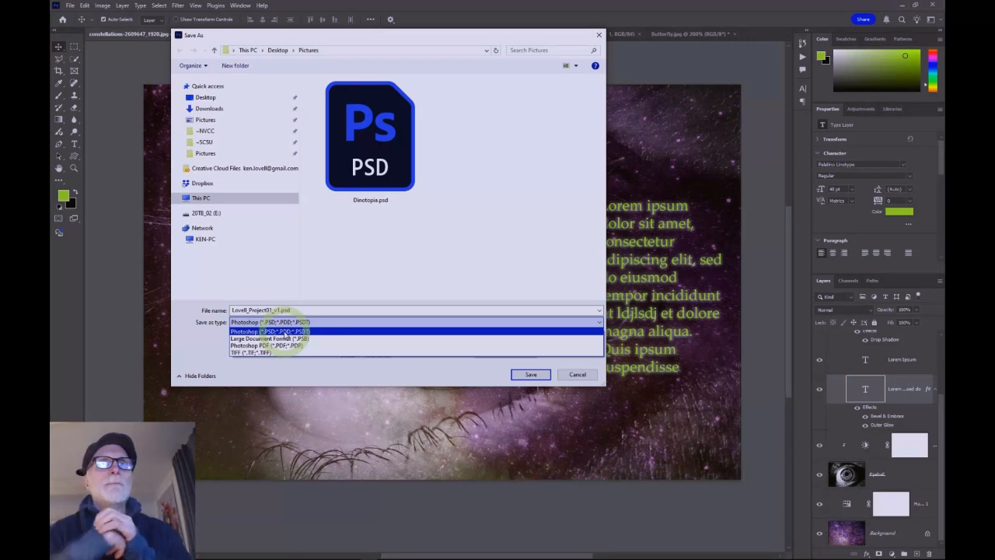
pyautogui.click(300, 322)
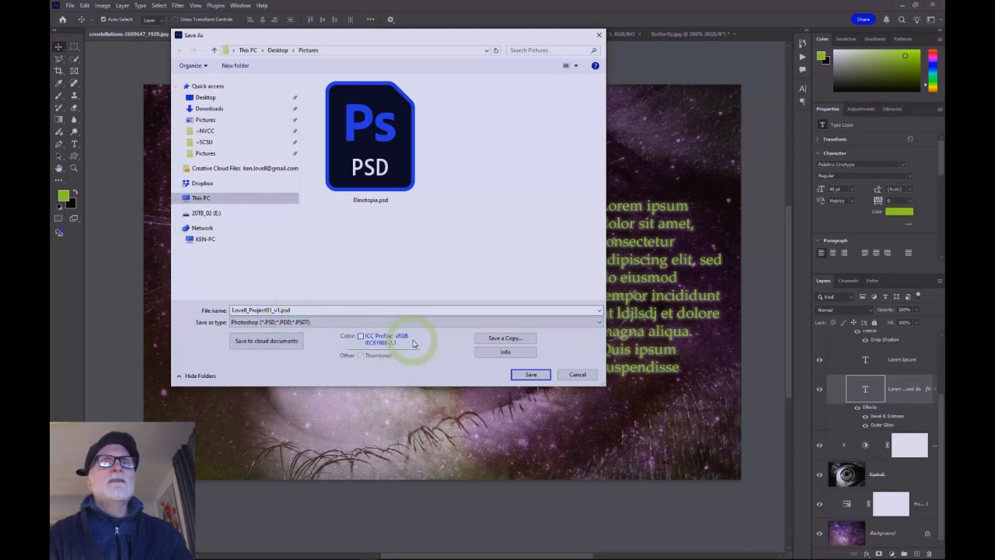
pyautogui.click(360, 336)
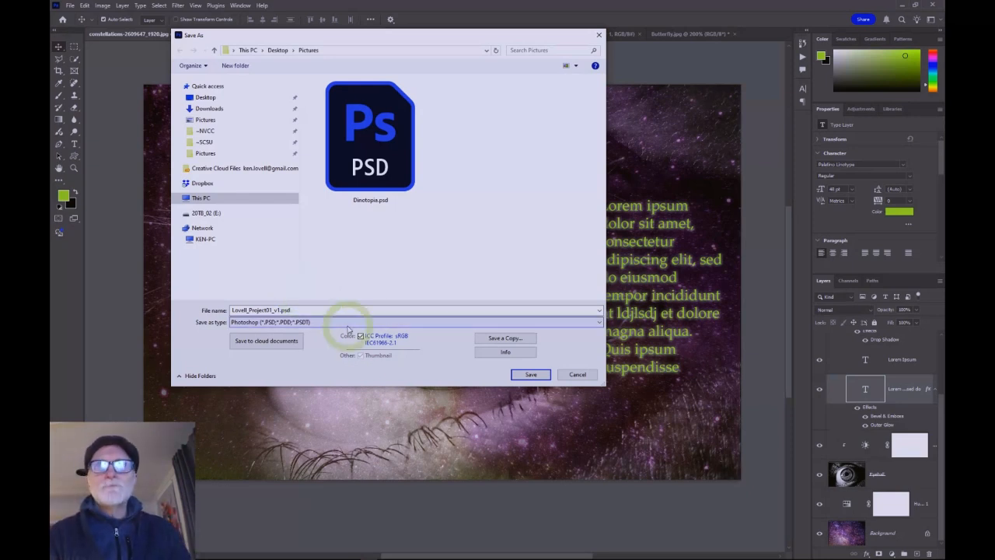
pyautogui.click(531, 374)
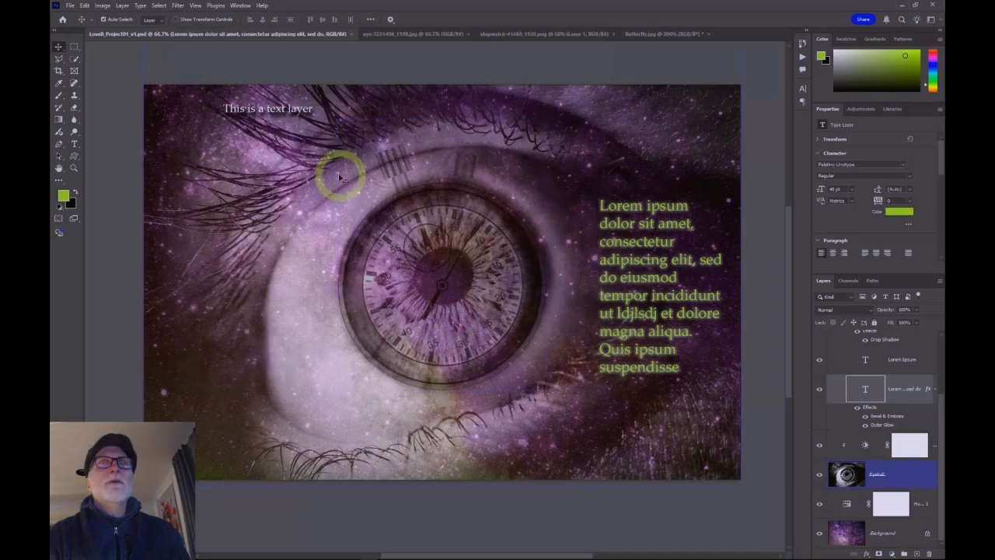
# Step: Open the Save for Web (Legacy) export dialog and reposition it
pyautogui.click(232, 194)
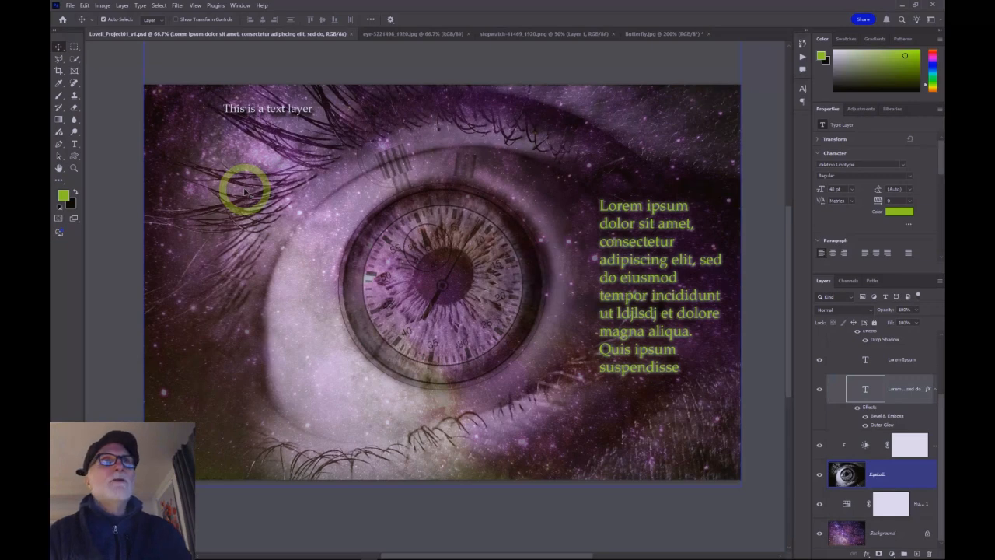
pyautogui.click(69, 5)
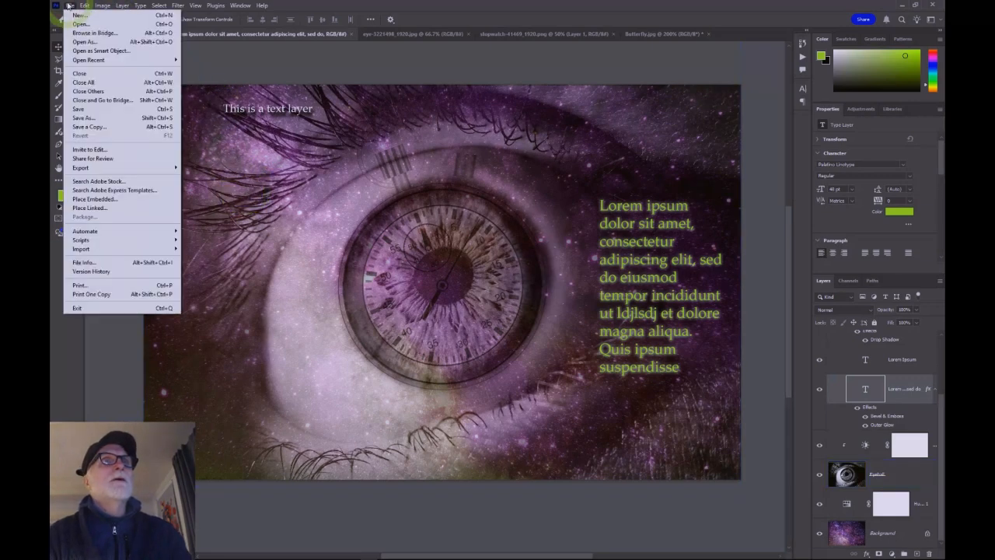
pyautogui.moveTo(106, 172)
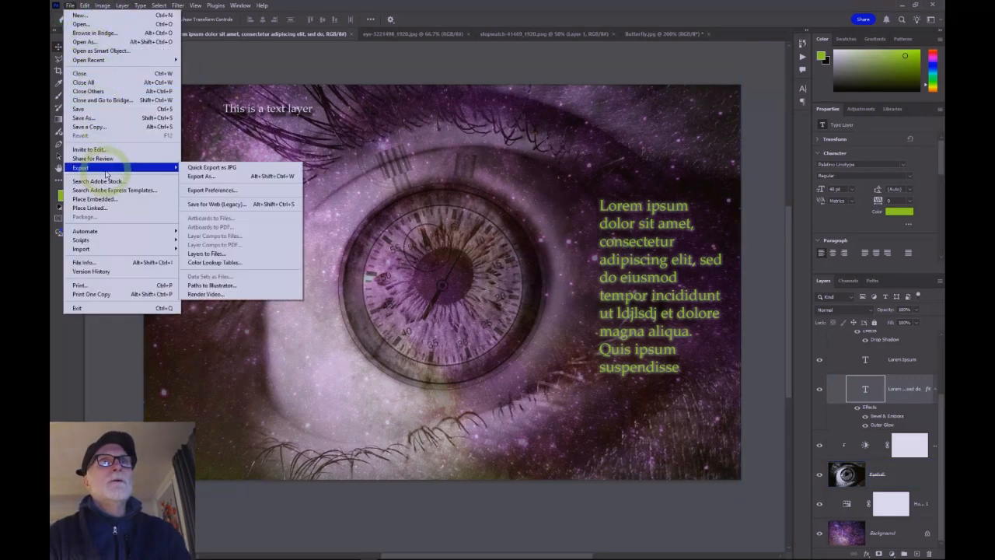
pyautogui.click(214, 205)
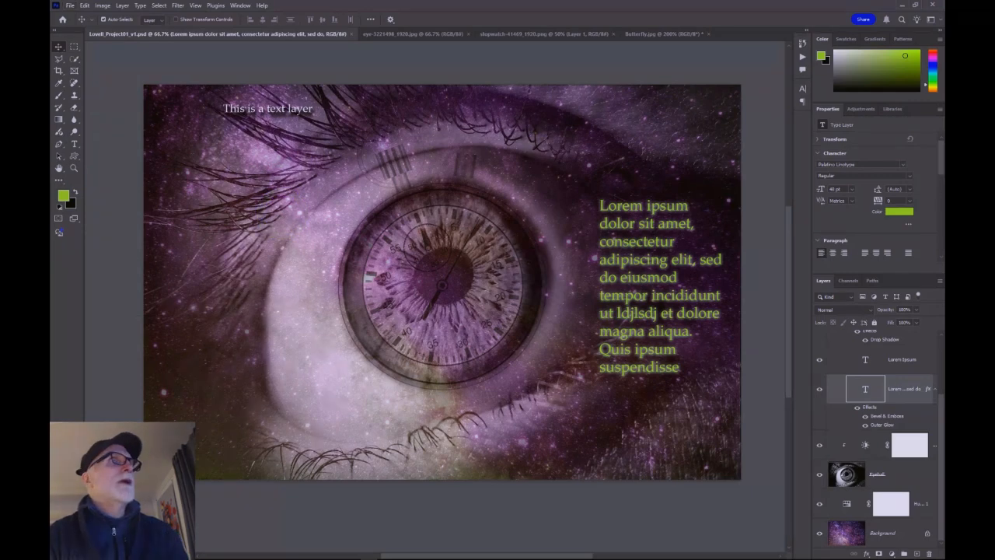
pyautogui.moveTo(51, 101); pyautogui.dragTo(565, 62)
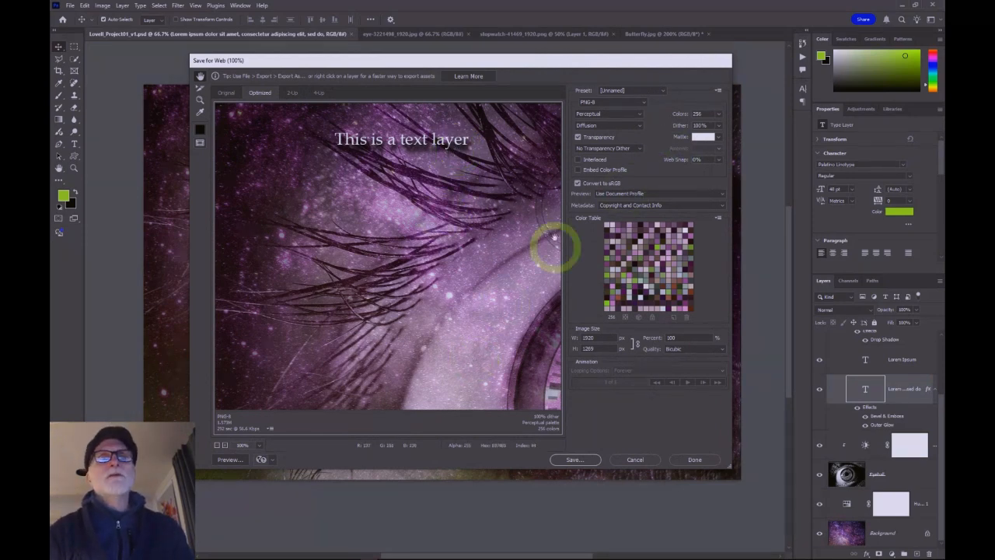
pyautogui.moveTo(585, 63)
pyautogui.mouseDown()
pyautogui.moveTo(571, 73)
pyautogui.moveTo(568, 100)
pyautogui.moveTo(585, 75)
pyautogui.mouseUp()
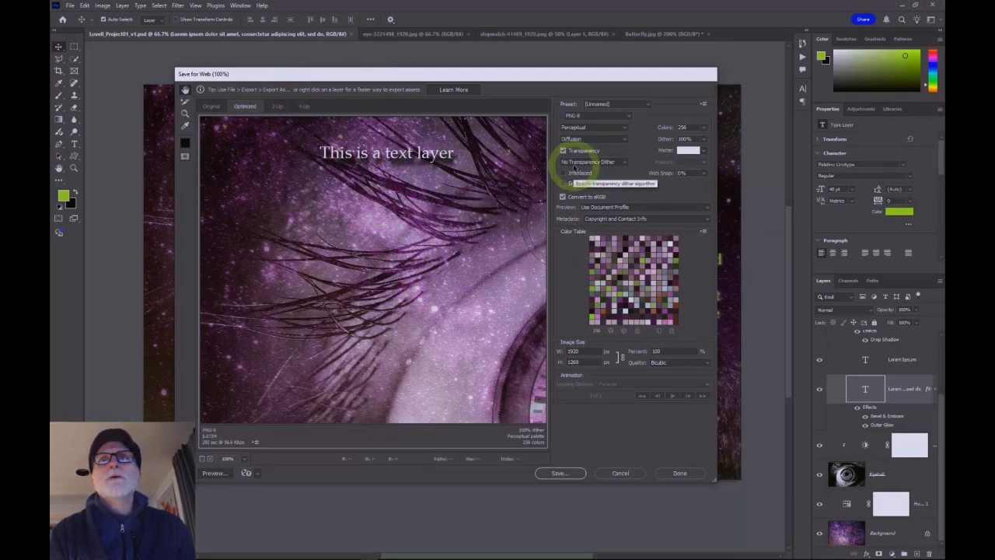
# Step: Set the web export format to JPEG with High quality
pyautogui.click(602, 117)
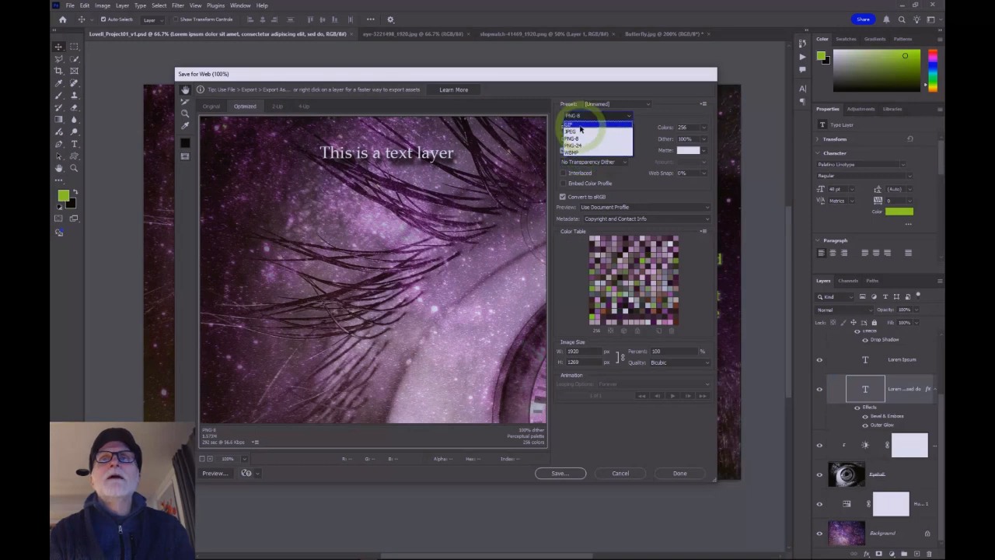
pyautogui.click(580, 133)
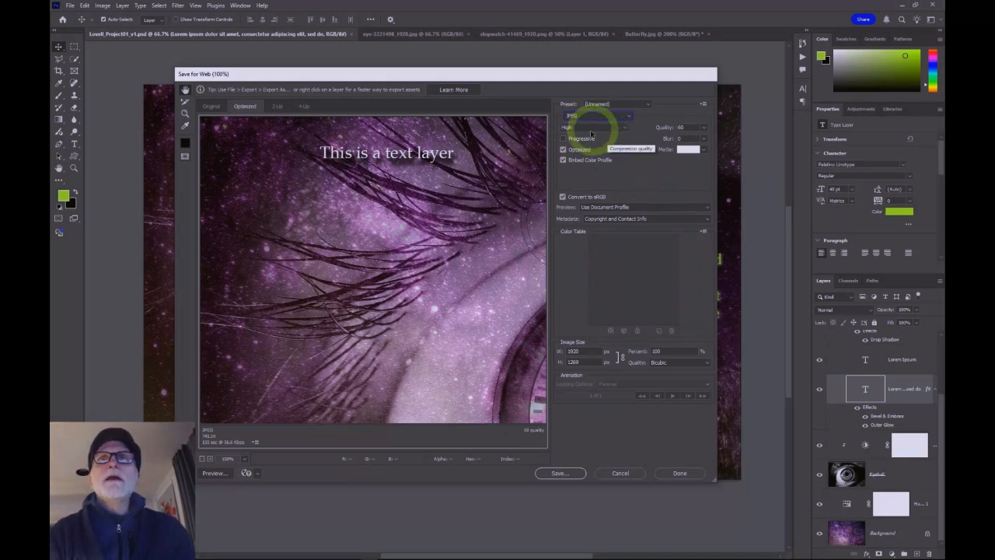
pyautogui.click(617, 132)
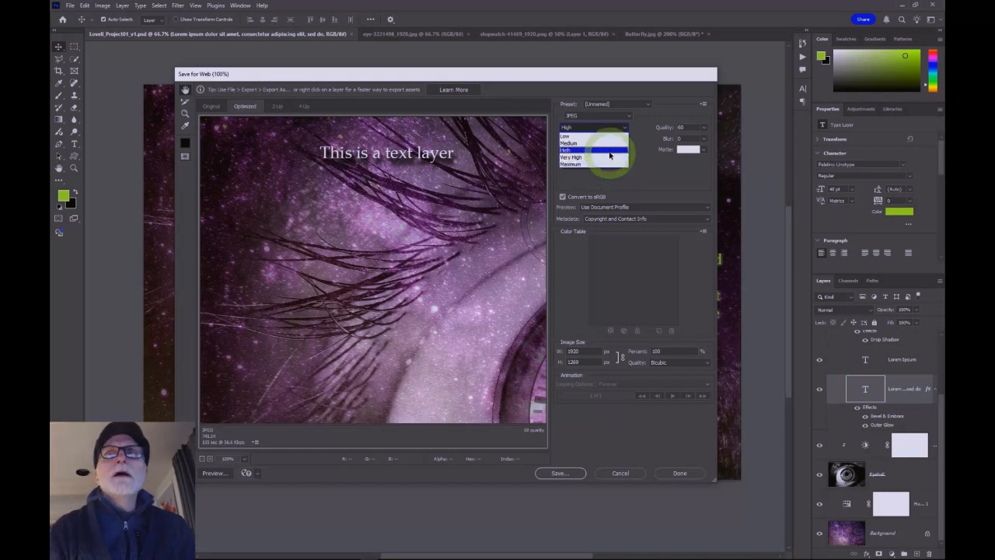
pyautogui.click(610, 154)
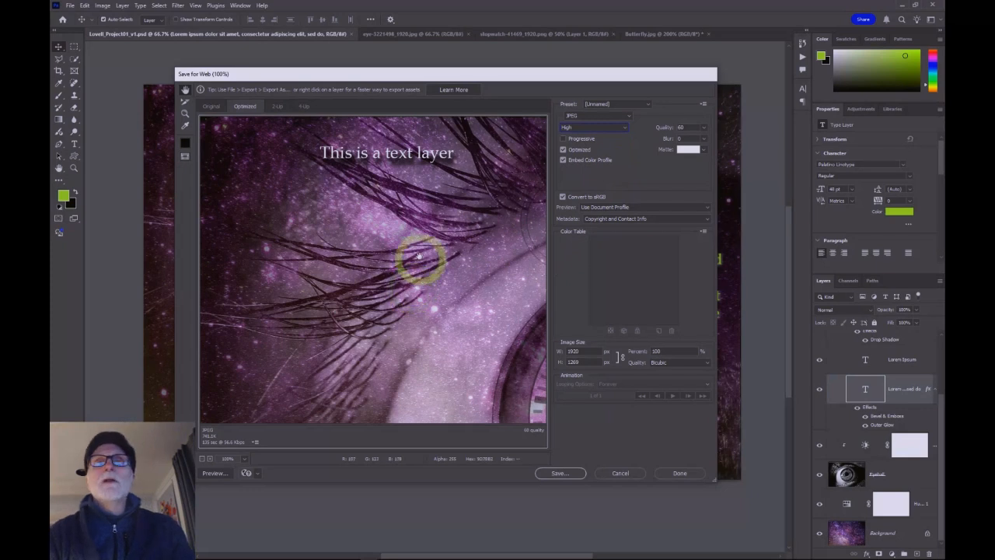
# Step: Switch the JPEG quality preset between Low and Maximum to compare the optimized previews
pyautogui.click(583, 127)
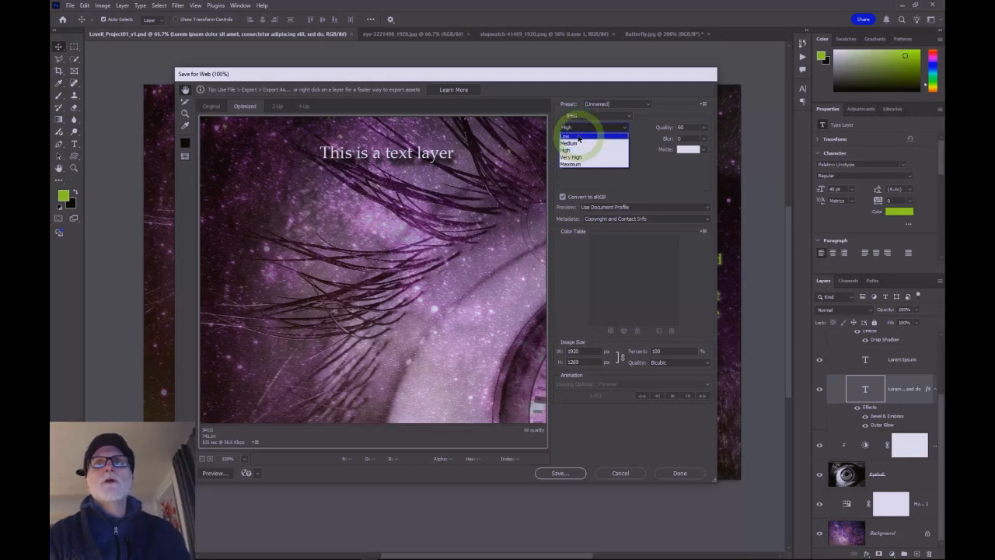
pyautogui.click(578, 138)
pyautogui.click(583, 128)
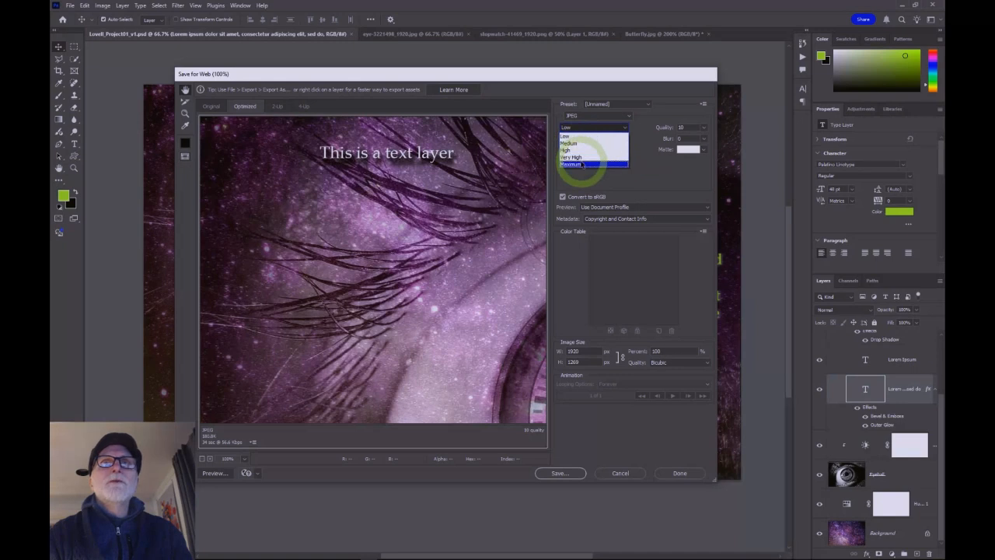
pyautogui.click(582, 163)
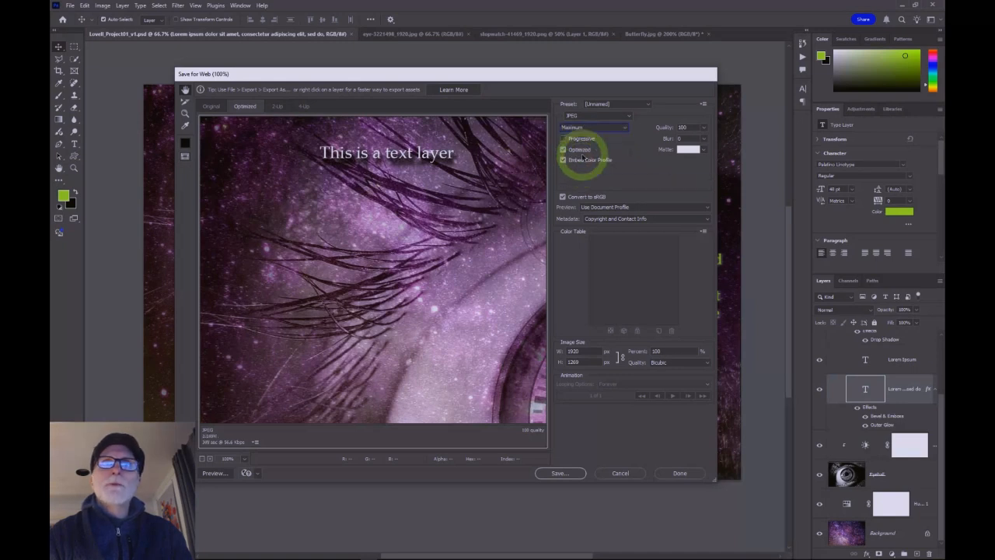
pyautogui.click(580, 129)
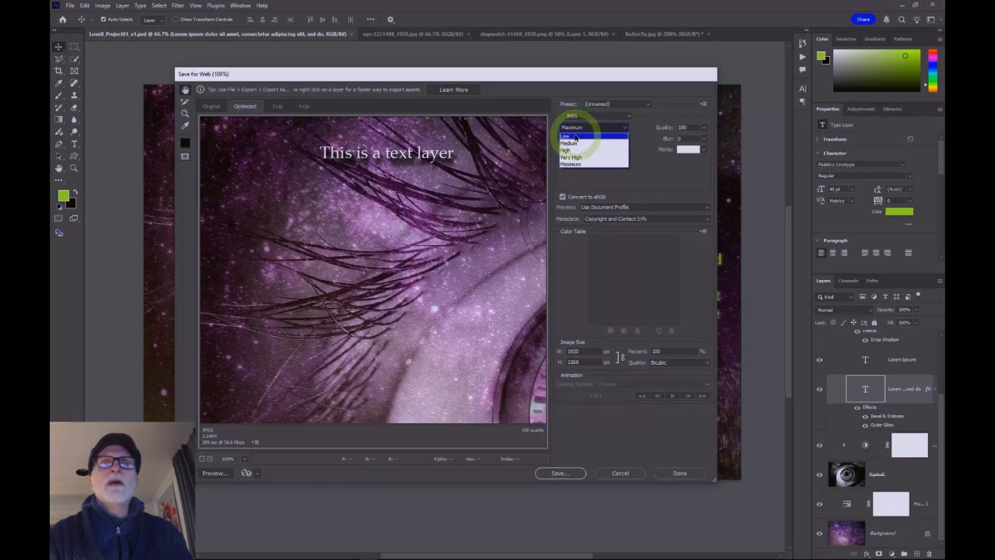
pyautogui.click(575, 137)
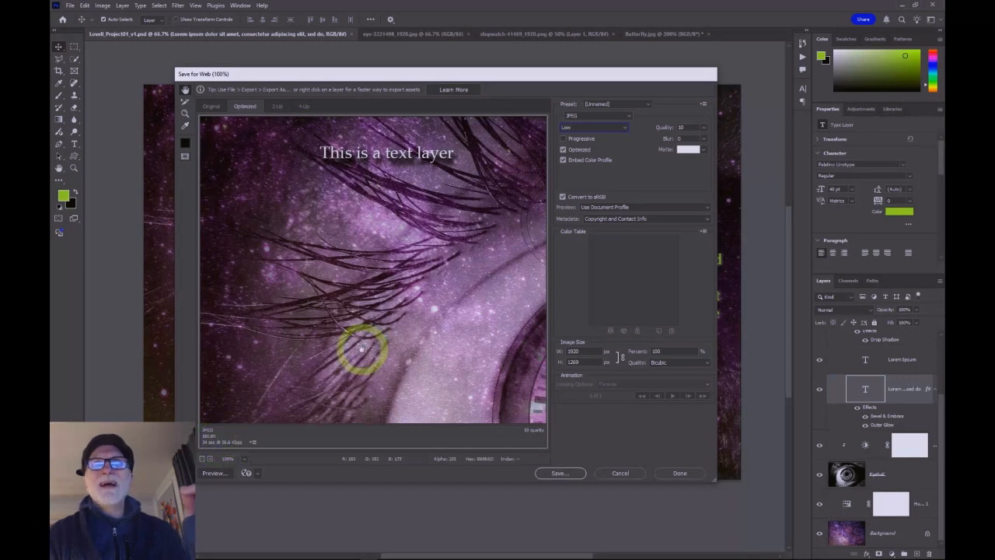
pyautogui.click(602, 127)
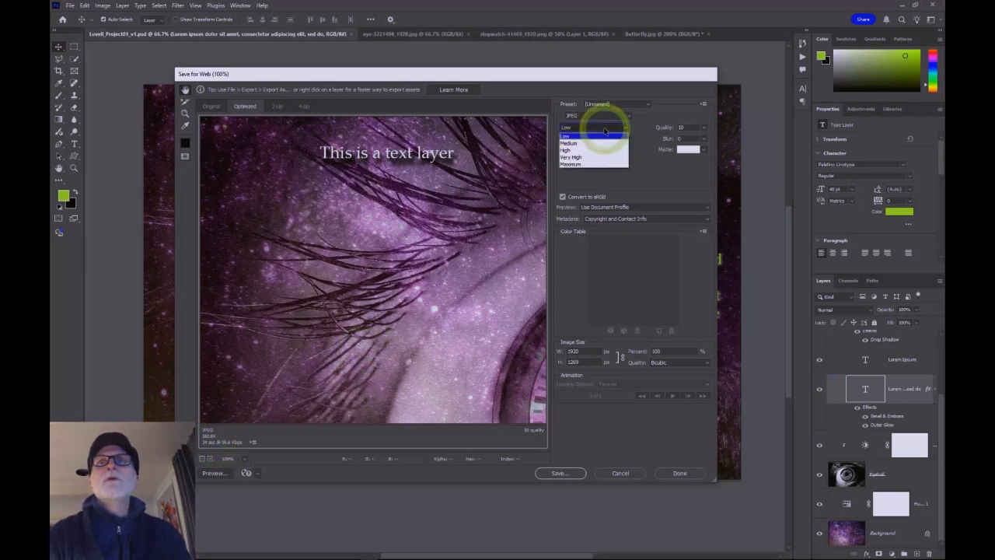
pyautogui.click(597, 163)
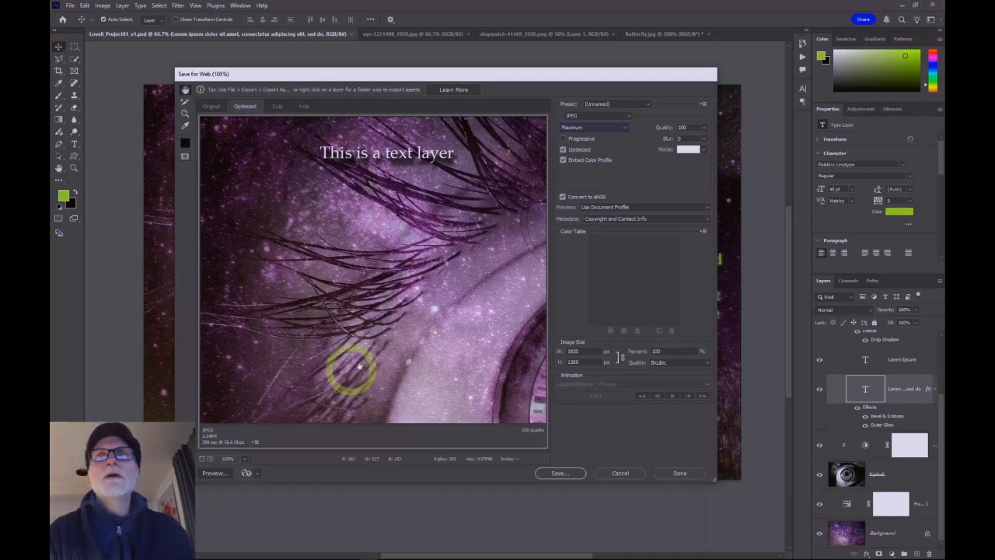
# Step: Set the JPEG quality to Very High and scale the export image to 50 percent, 960 by 630 px
pyautogui.click(584, 127)
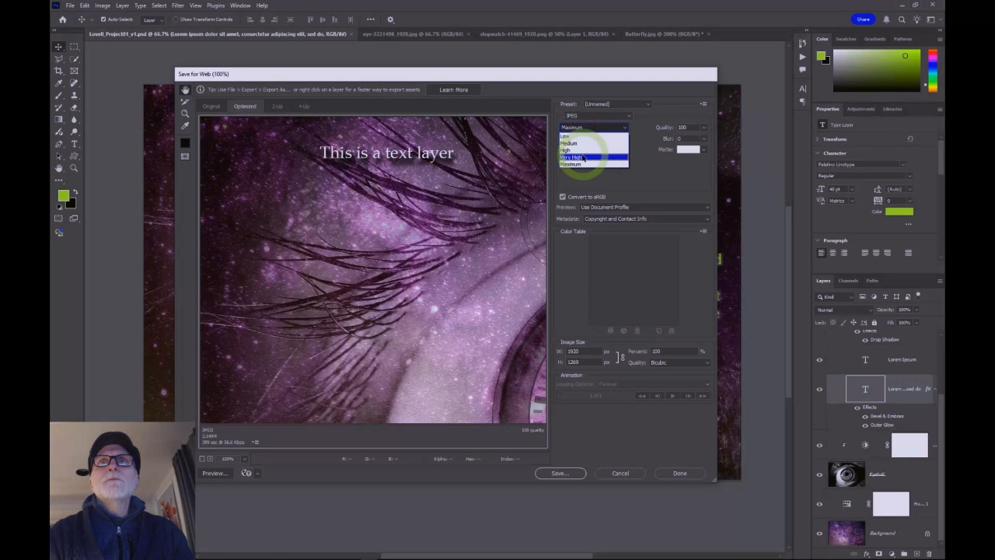
pyautogui.click(585, 158)
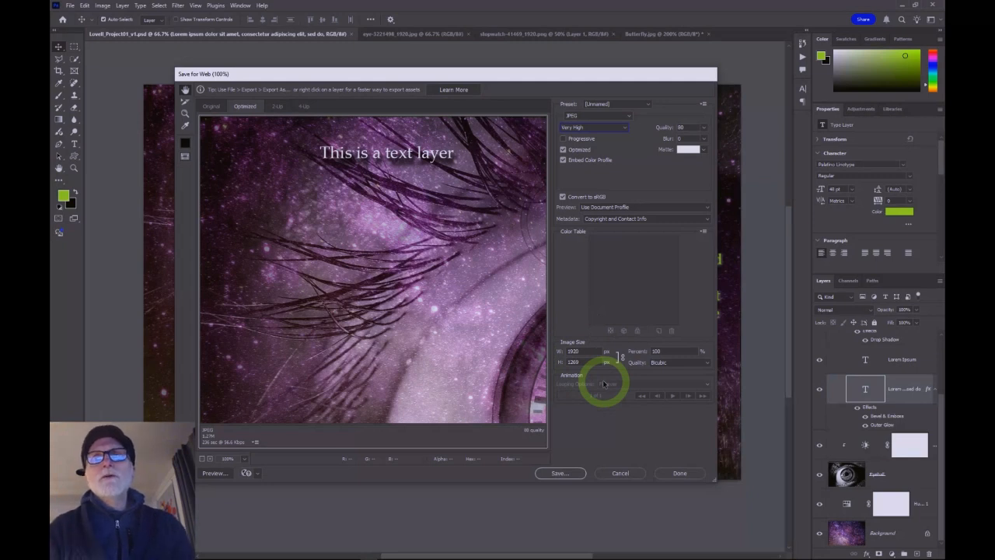
pyautogui.click(661, 353)
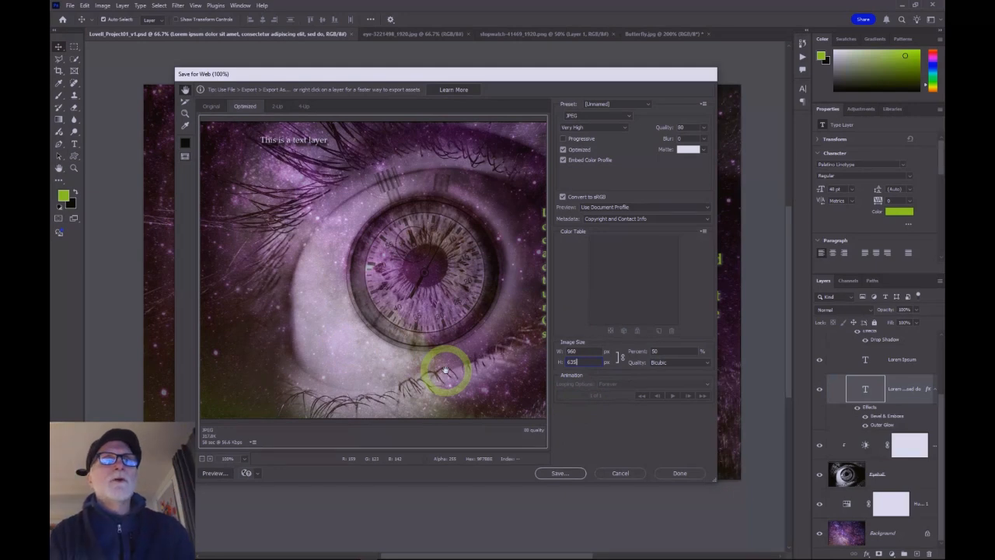
# Step: Save the optimized JPEG to the Desktop under the suggested file name
pyautogui.click(561, 473)
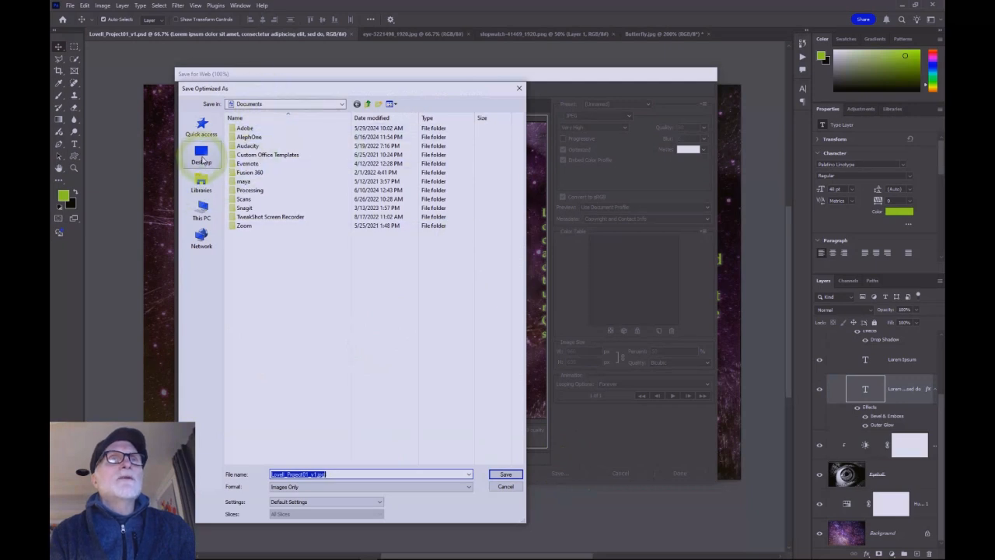
pyautogui.click(202, 161)
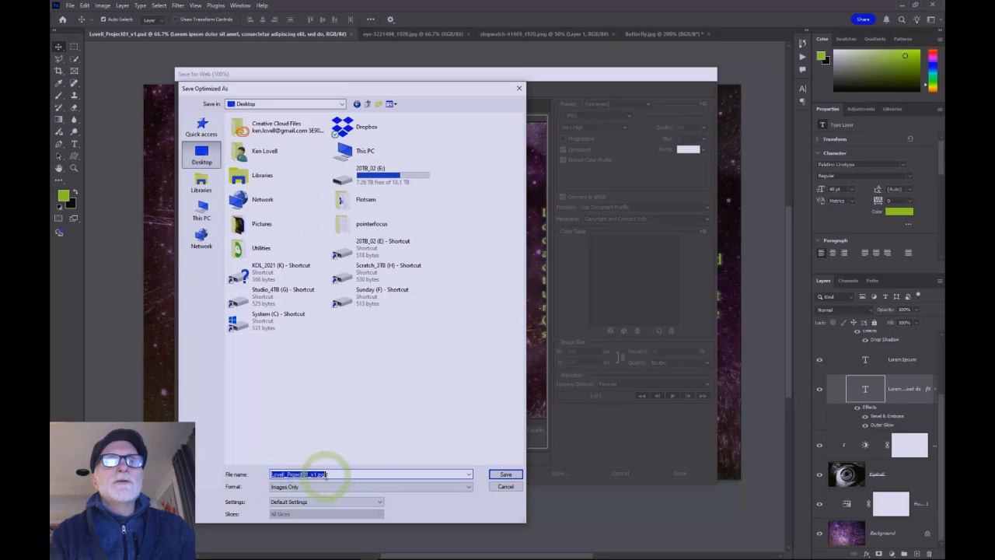
pyautogui.click(506, 473)
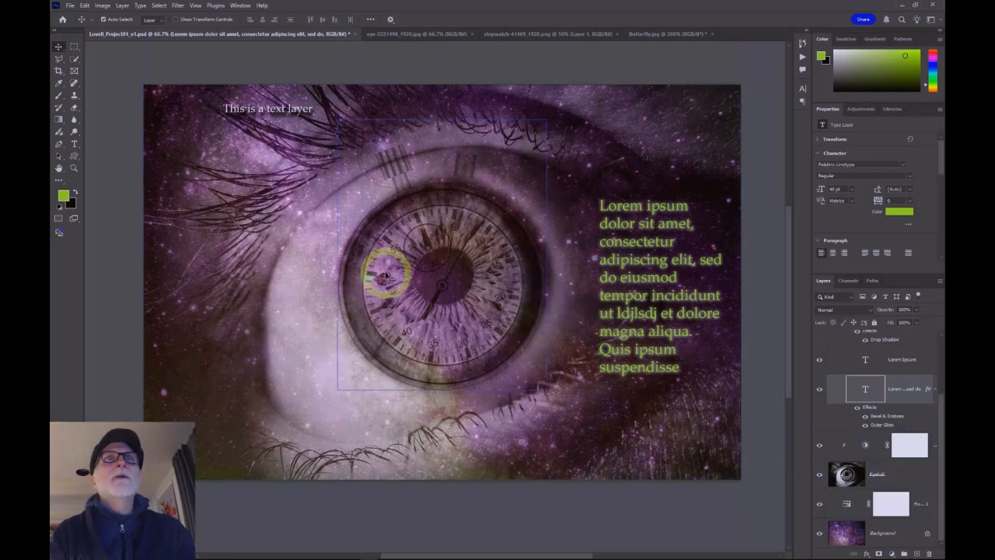
# Step: Open the exported JPEG from the Desktop to check the result
pyautogui.click(70, 5)
pyautogui.click(209, 130)
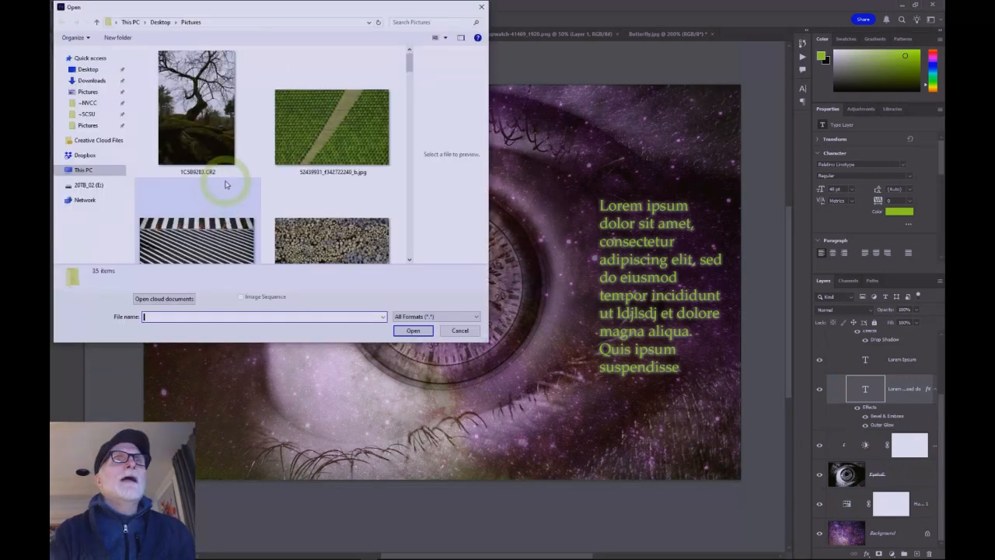
pyautogui.click(90, 69)
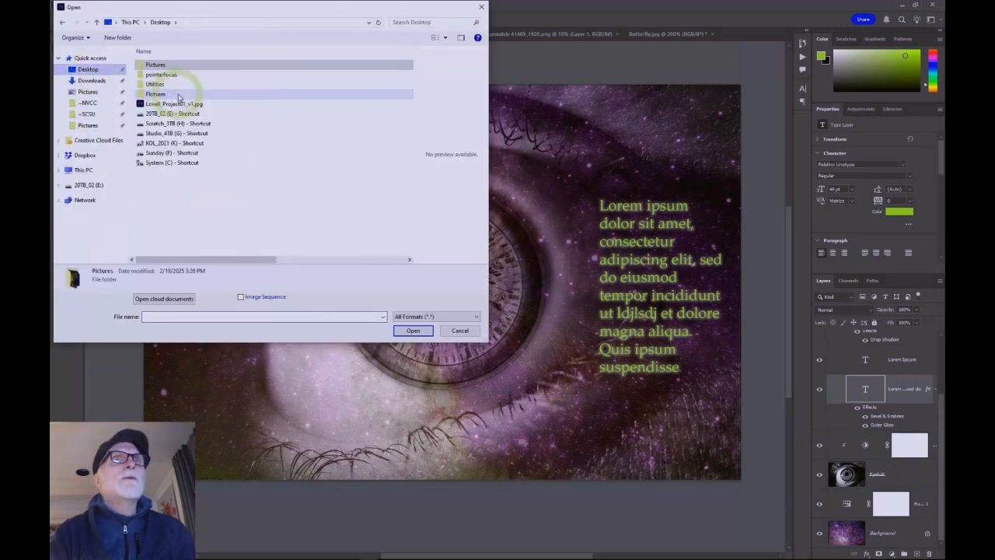
pyautogui.doubleClick(161, 105)
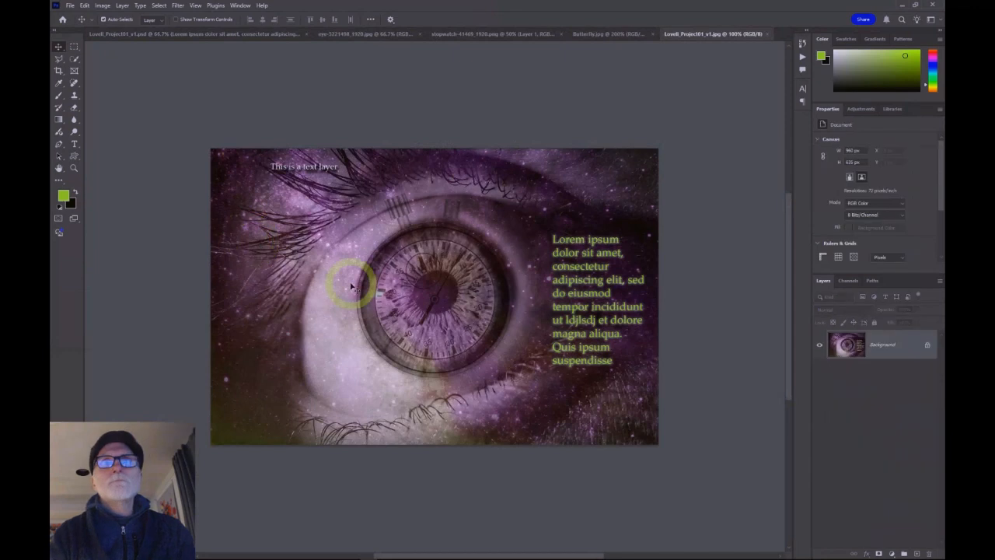